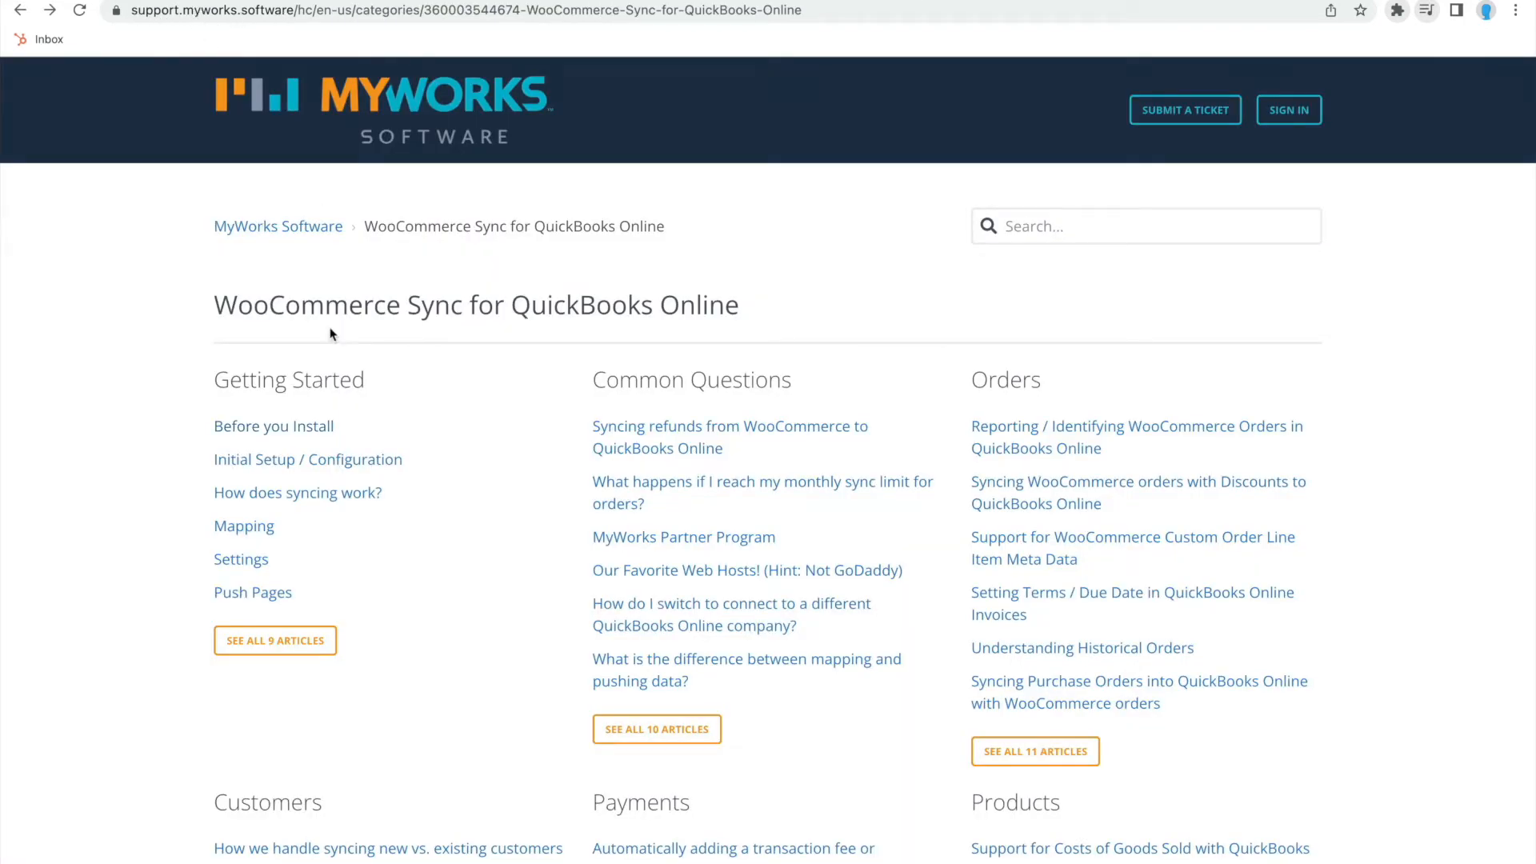
Step: Open the Before you Install article and review its setup requirements
scroll(336, 338, down, 1)
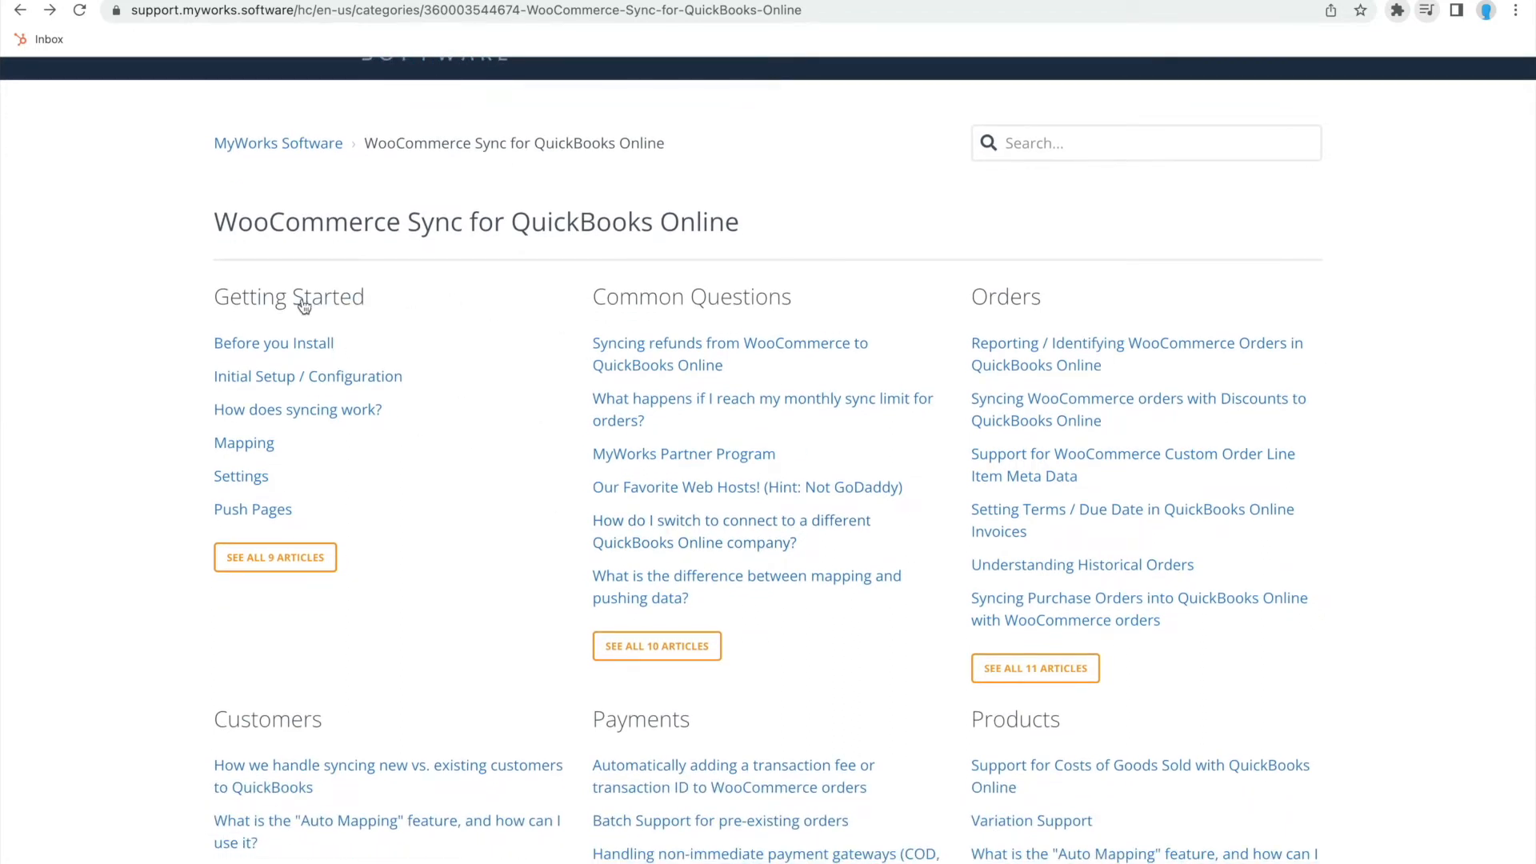
click(284, 351)
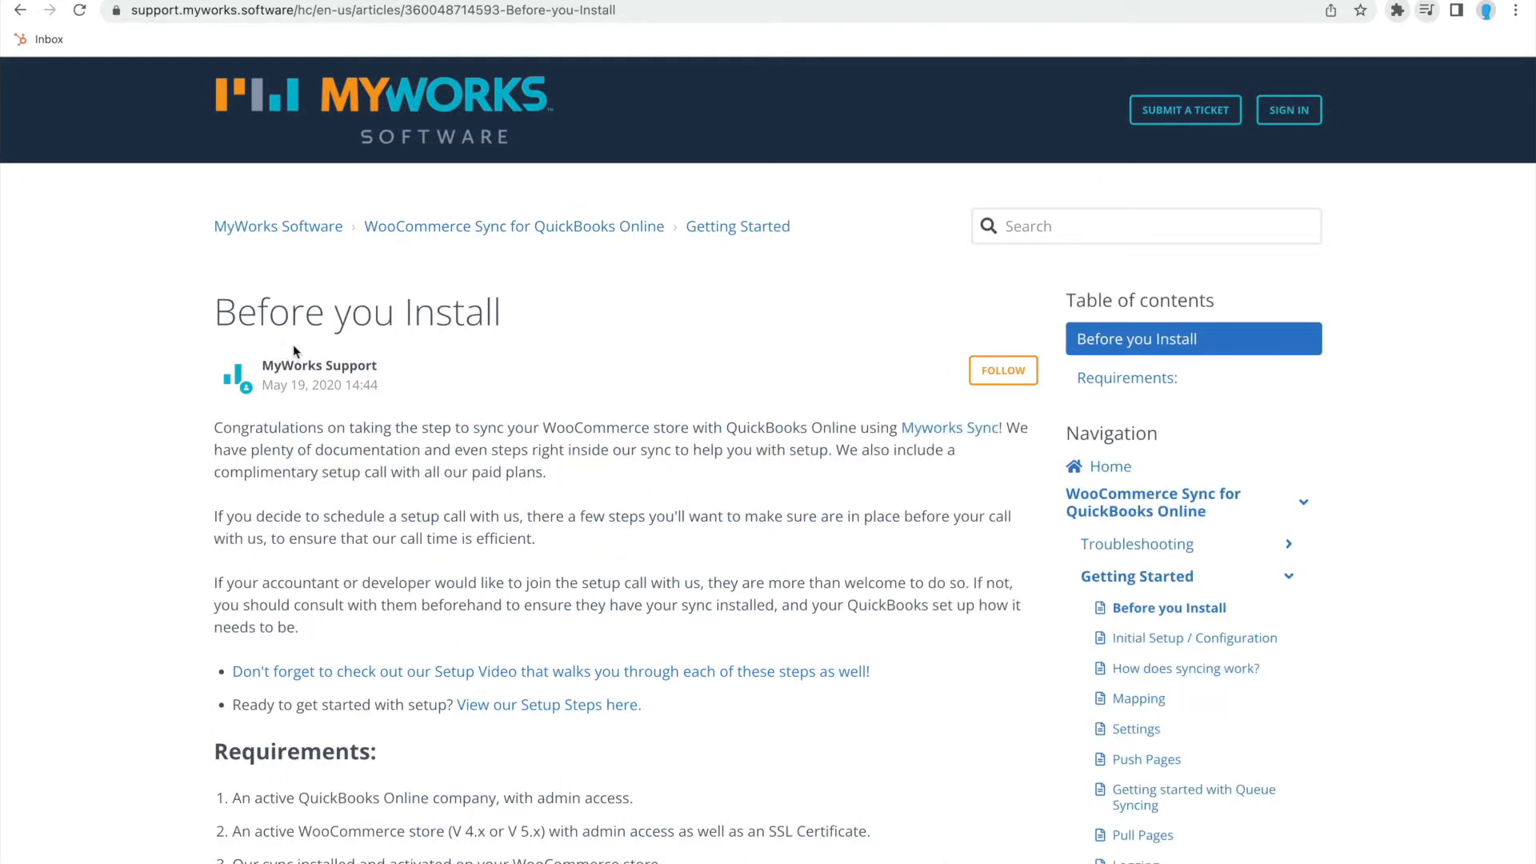
scroll(350, 388, down, 4)
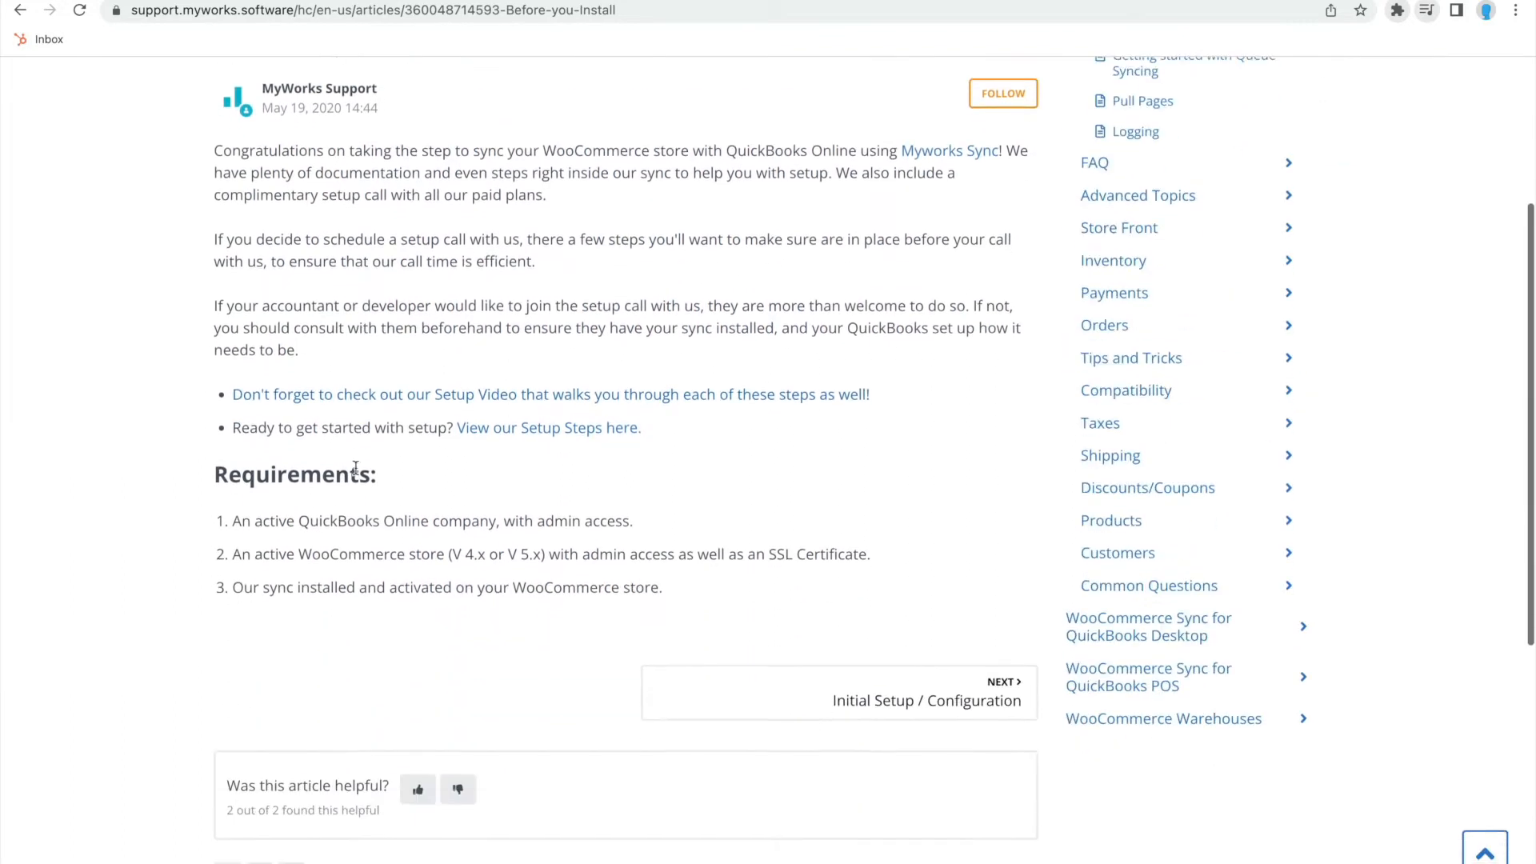
double_click(278, 483)
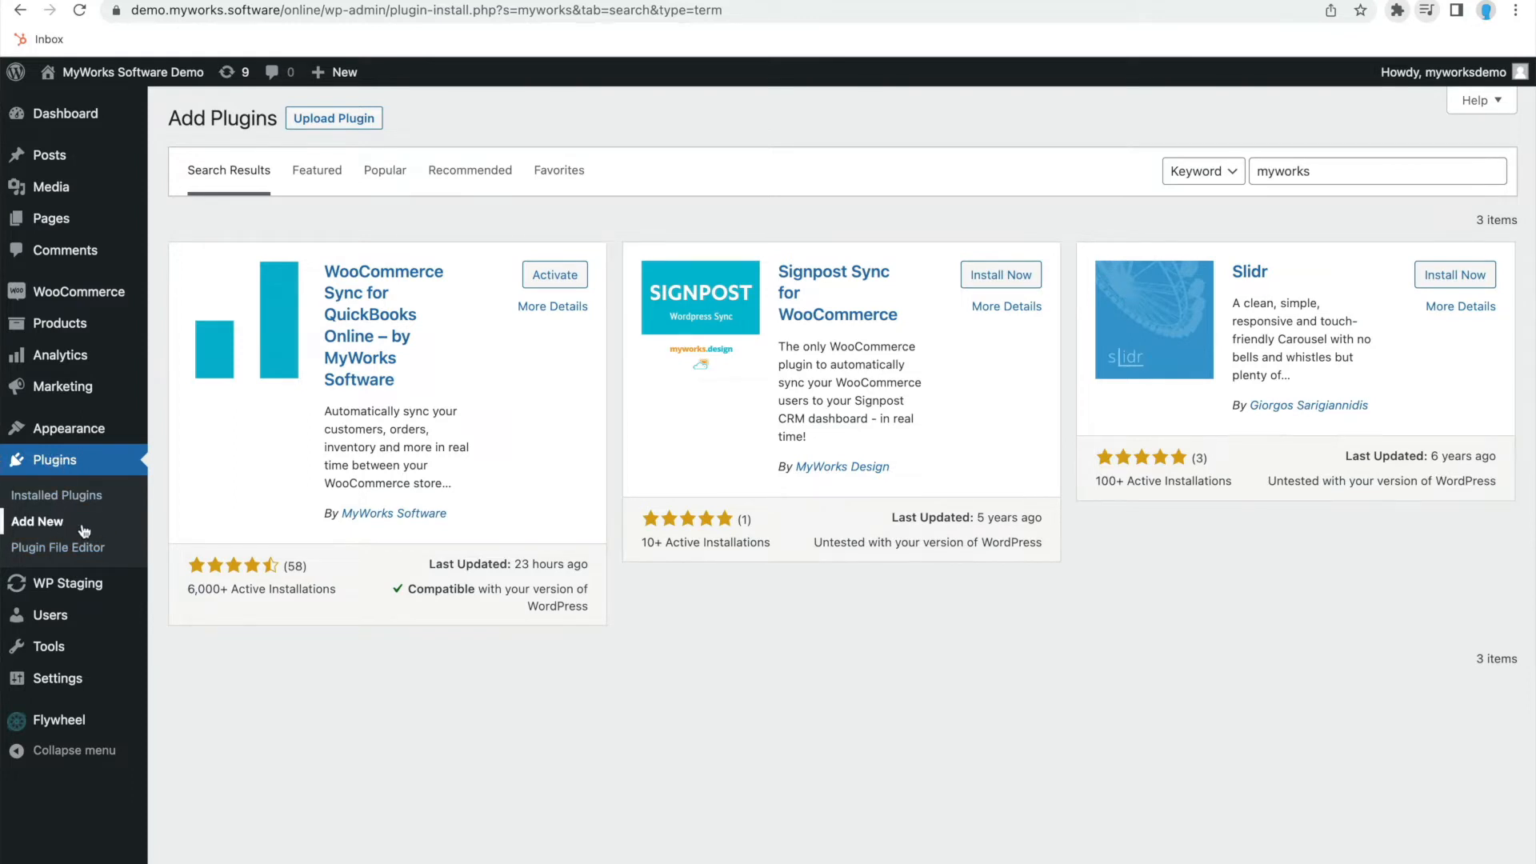
Step: Activate the WooCommerce Sync for QuickBooks Online plugin by MyWorks Software and dismiss its introductory pop-up
drag(1323, 173, 1250, 172)
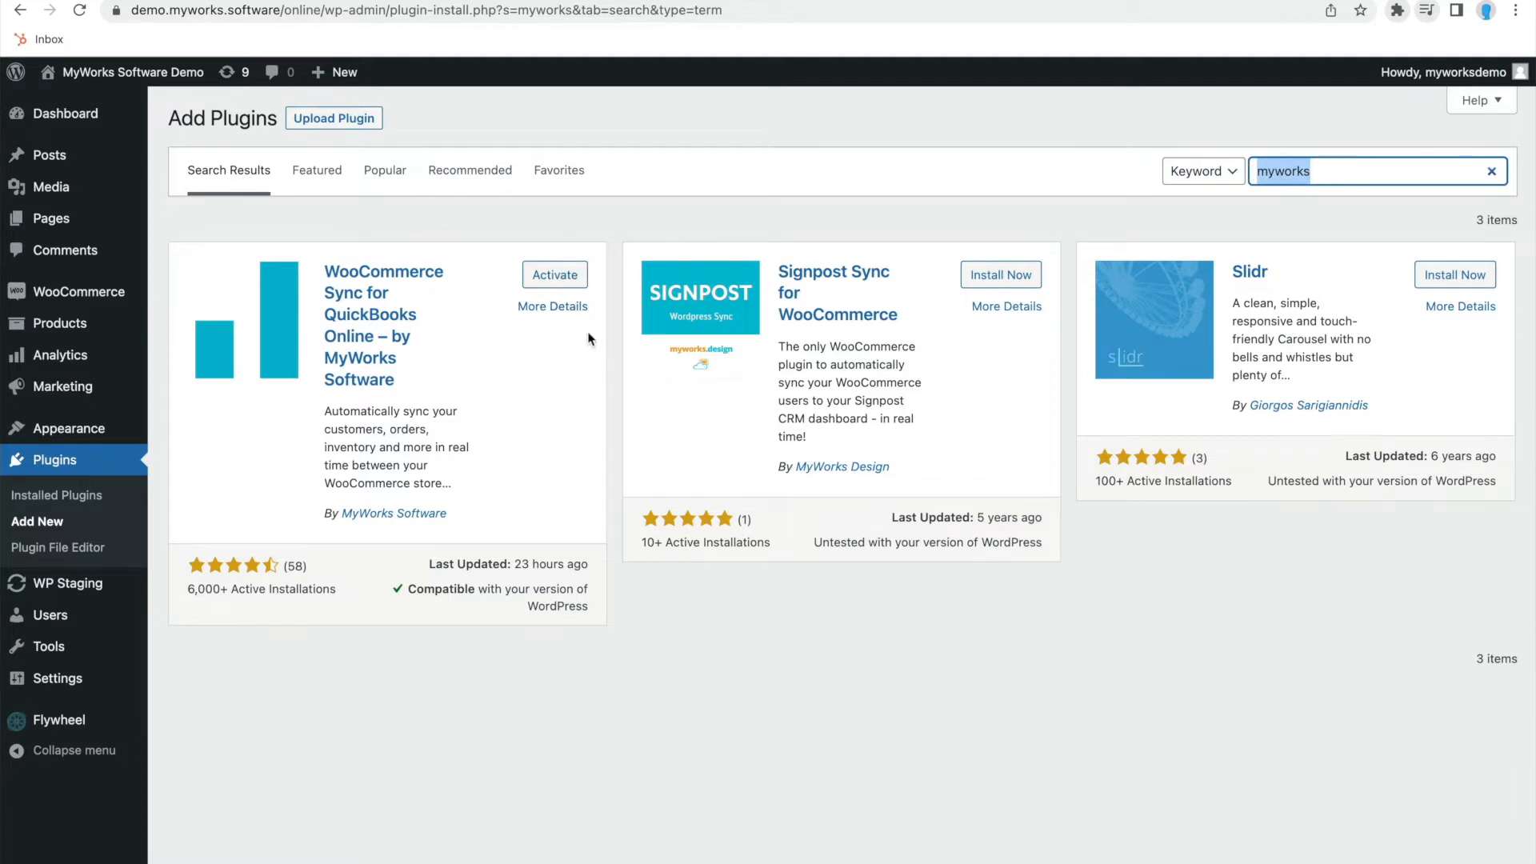
click(551, 287)
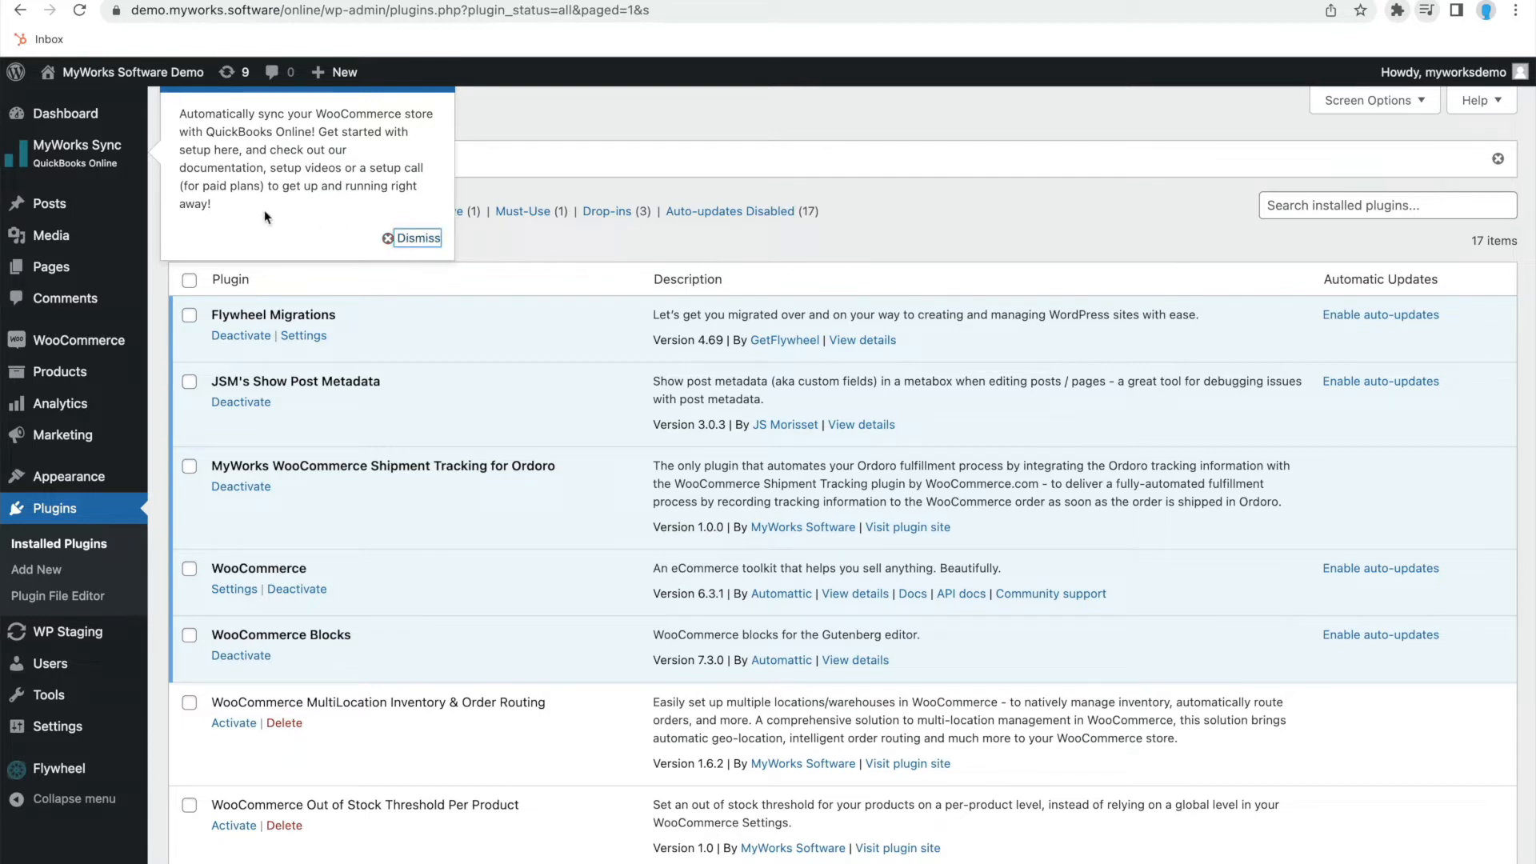
click(385, 235)
mouse_move(59, 155)
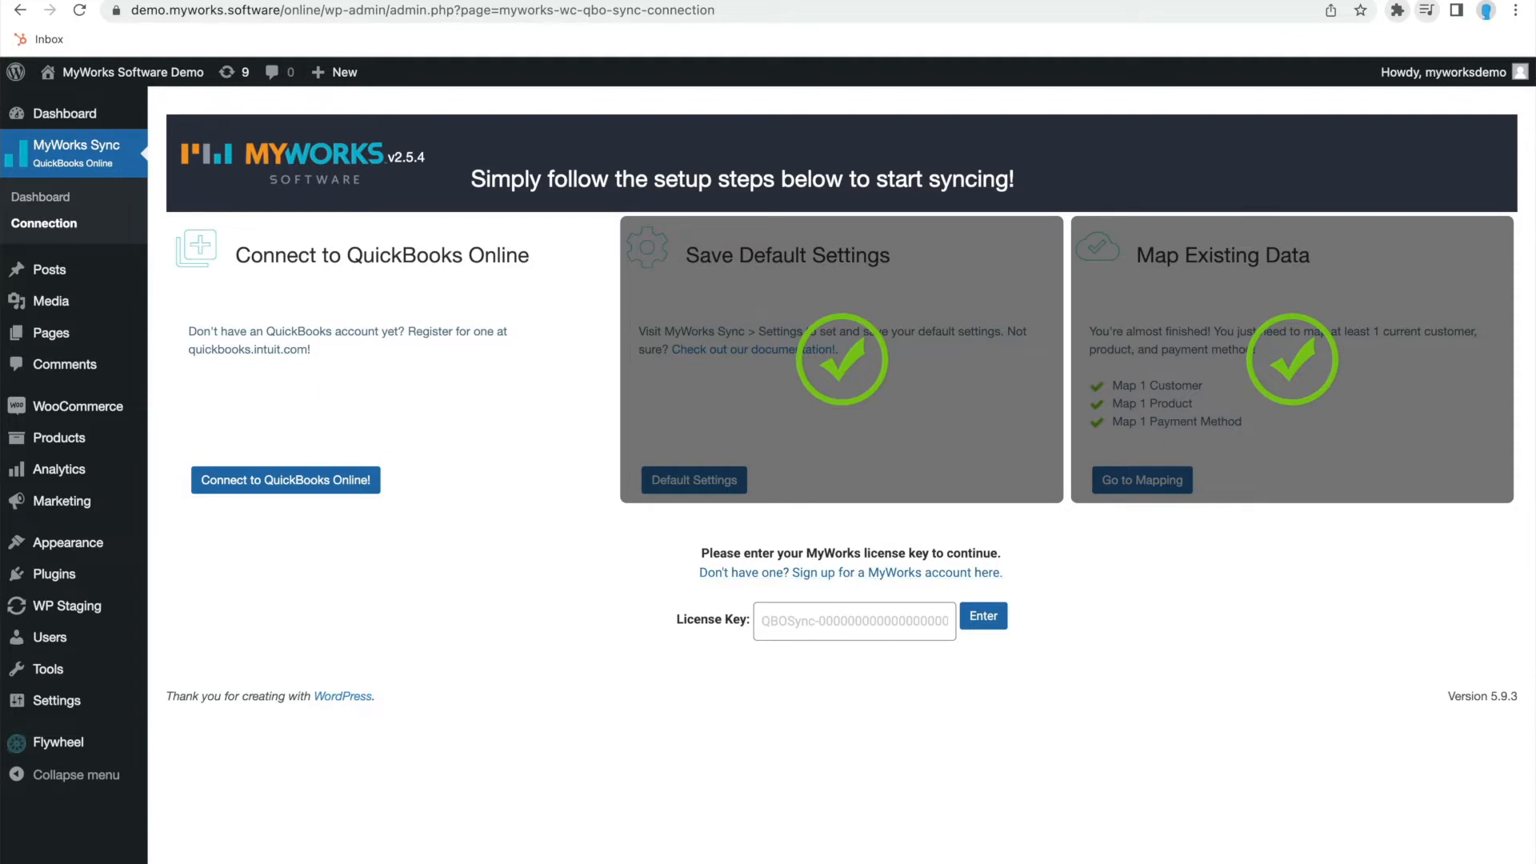
Step: Get the license key from the plan details in the MyWorks account, and submit it in the plugin's License Key field in WordPress
click(620, 1)
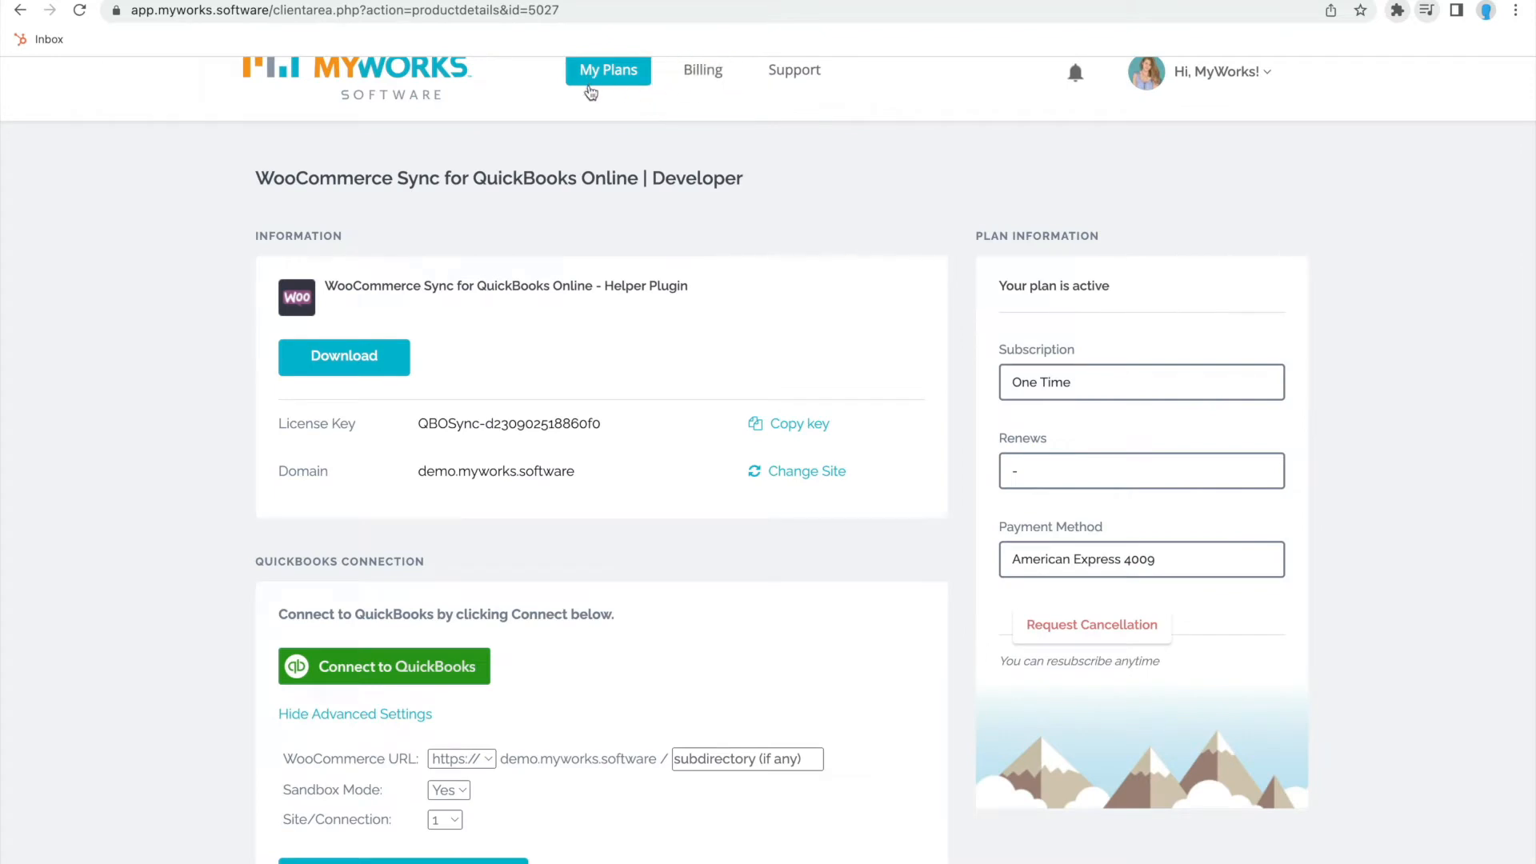
scroll(579, 181, up, 1)
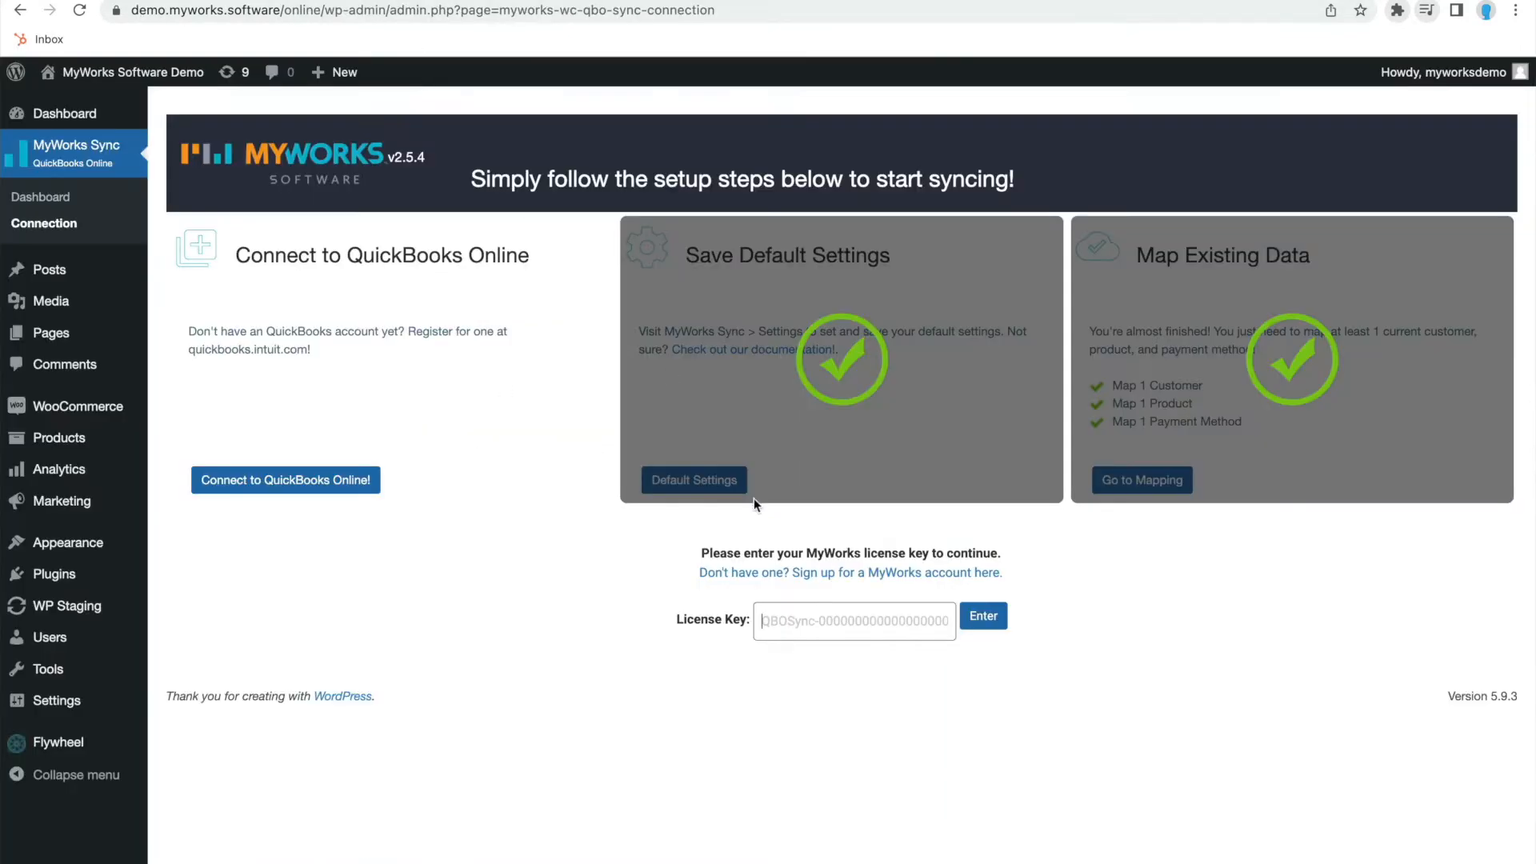
click(790, 637)
key(ctrl+v)
click(983, 622)
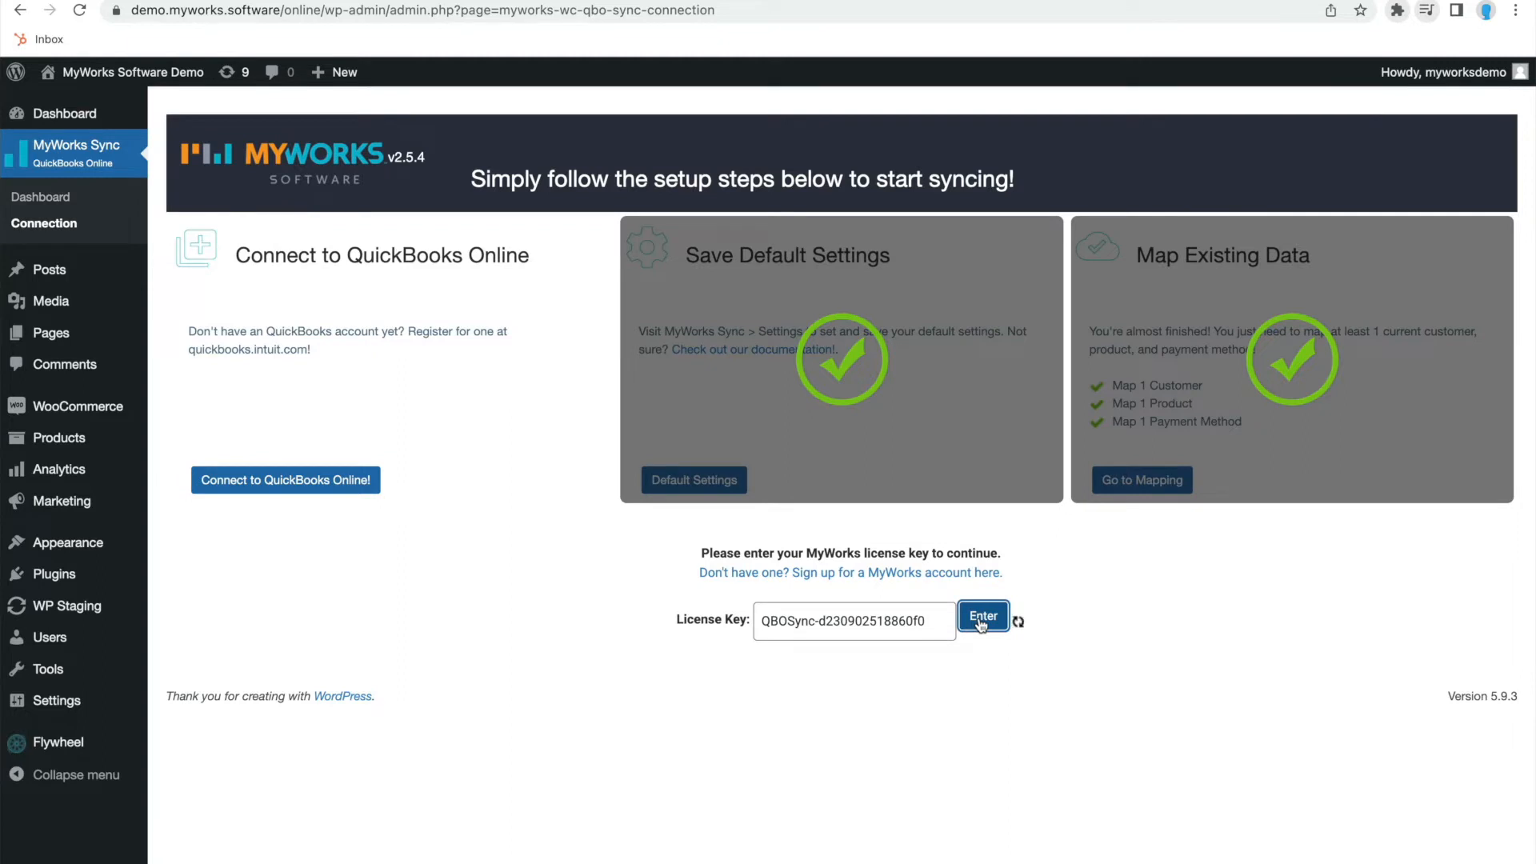
click(928, 110)
click(980, 633)
click(922, 120)
click(86, 233)
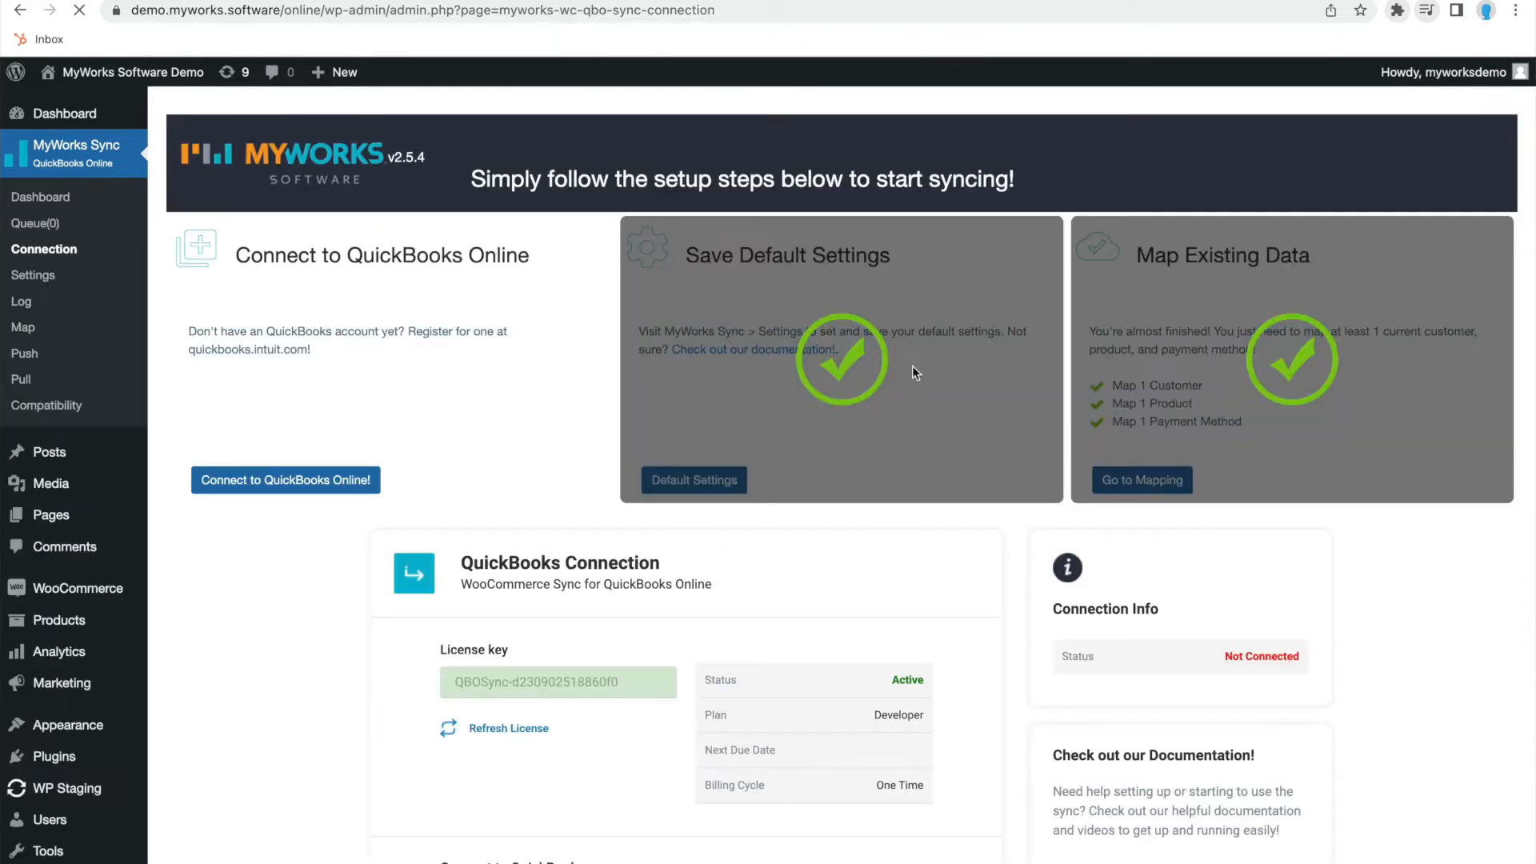
Step: Start the QuickBooks connection from the plan's details page after showing its advanced connection settings
scroll(909, 384, down, 5)
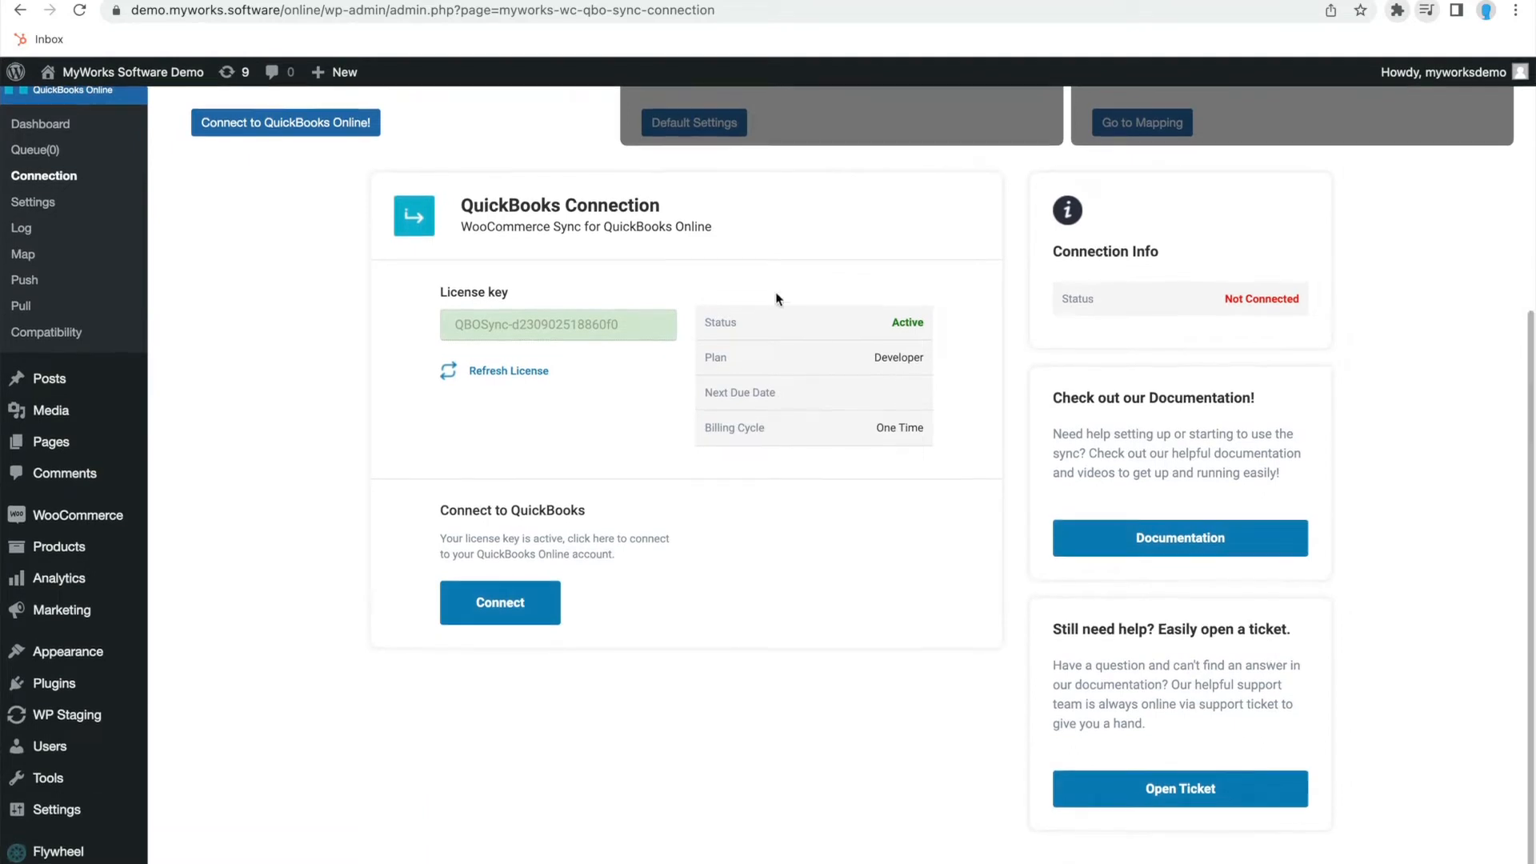
click(499, 606)
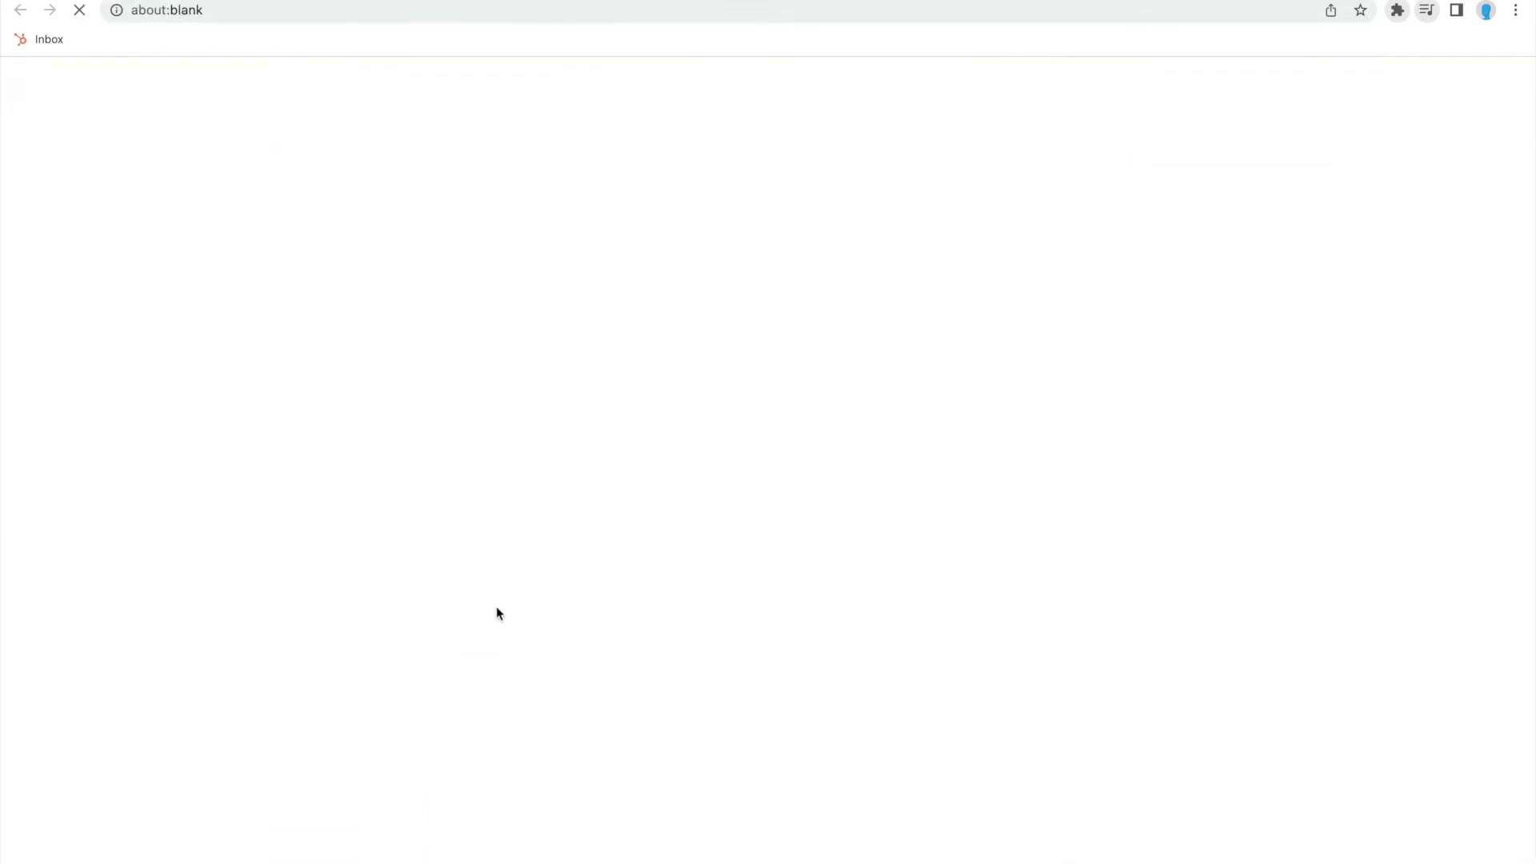
scroll(595, 555, down, 2)
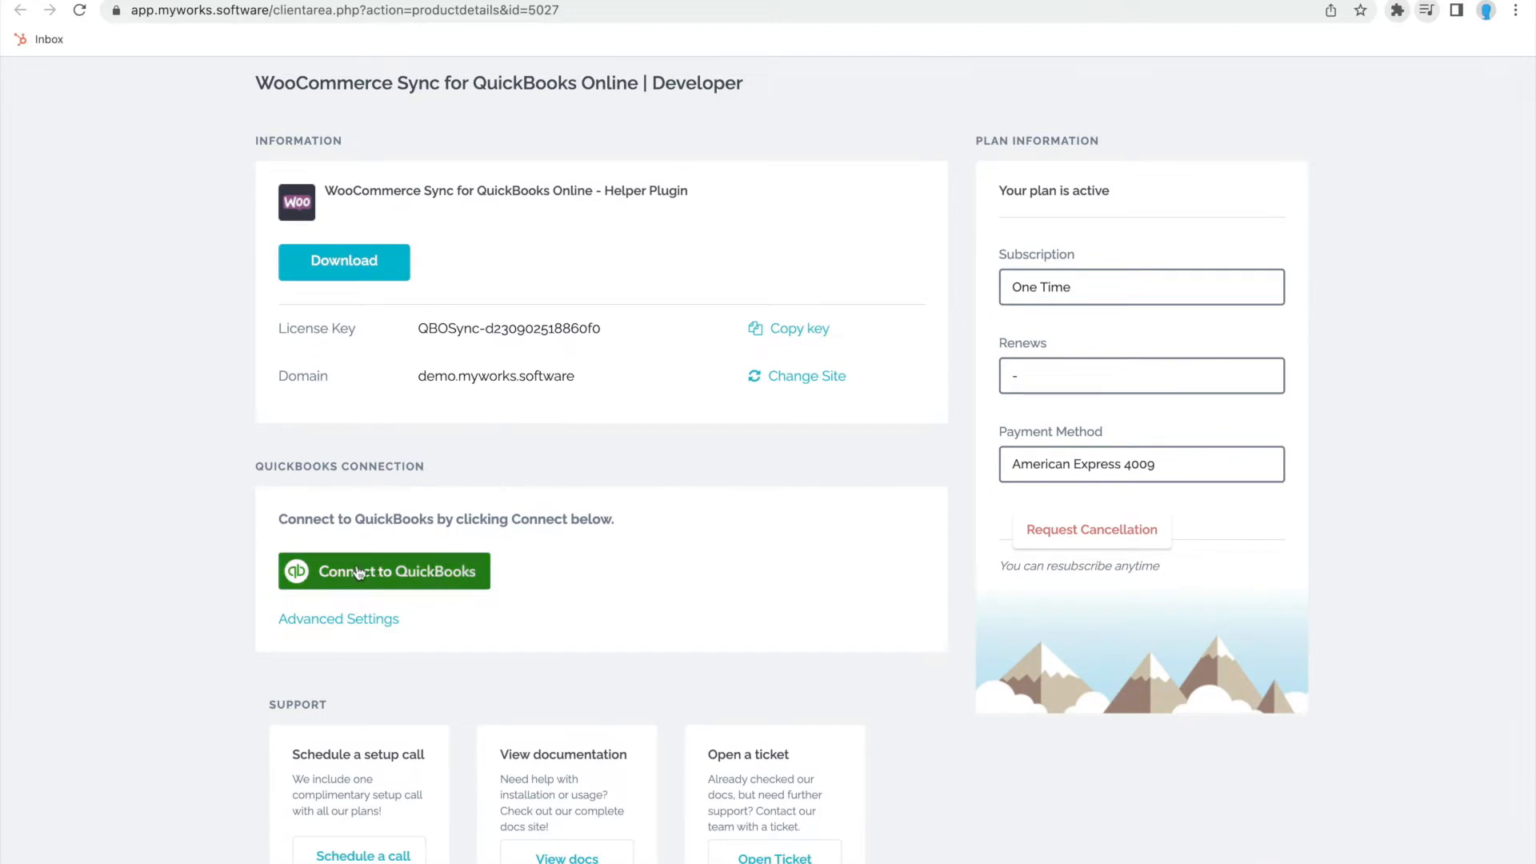
click(337, 621)
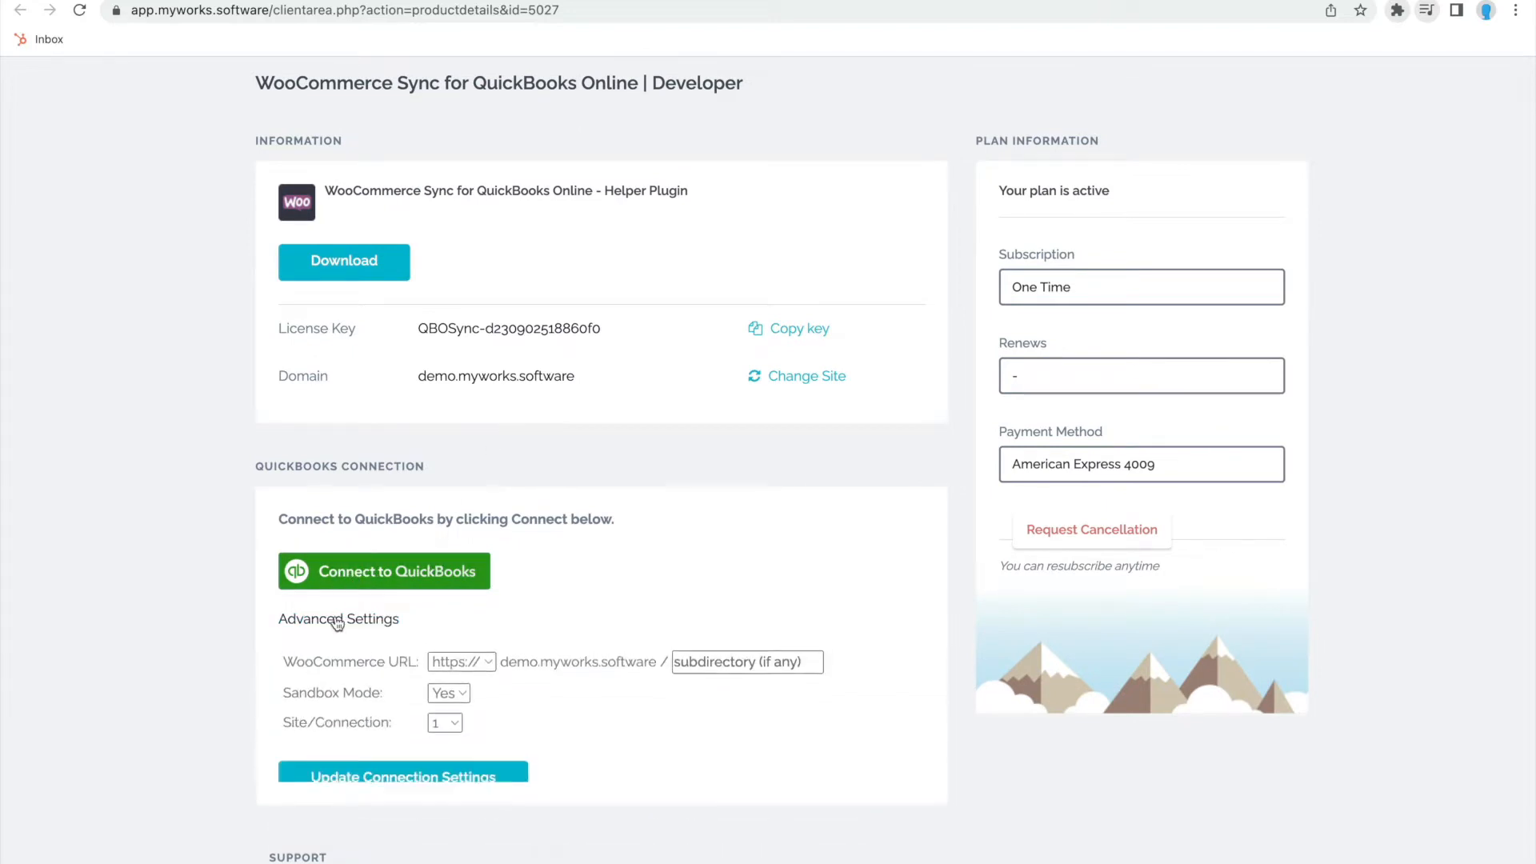
click(384, 570)
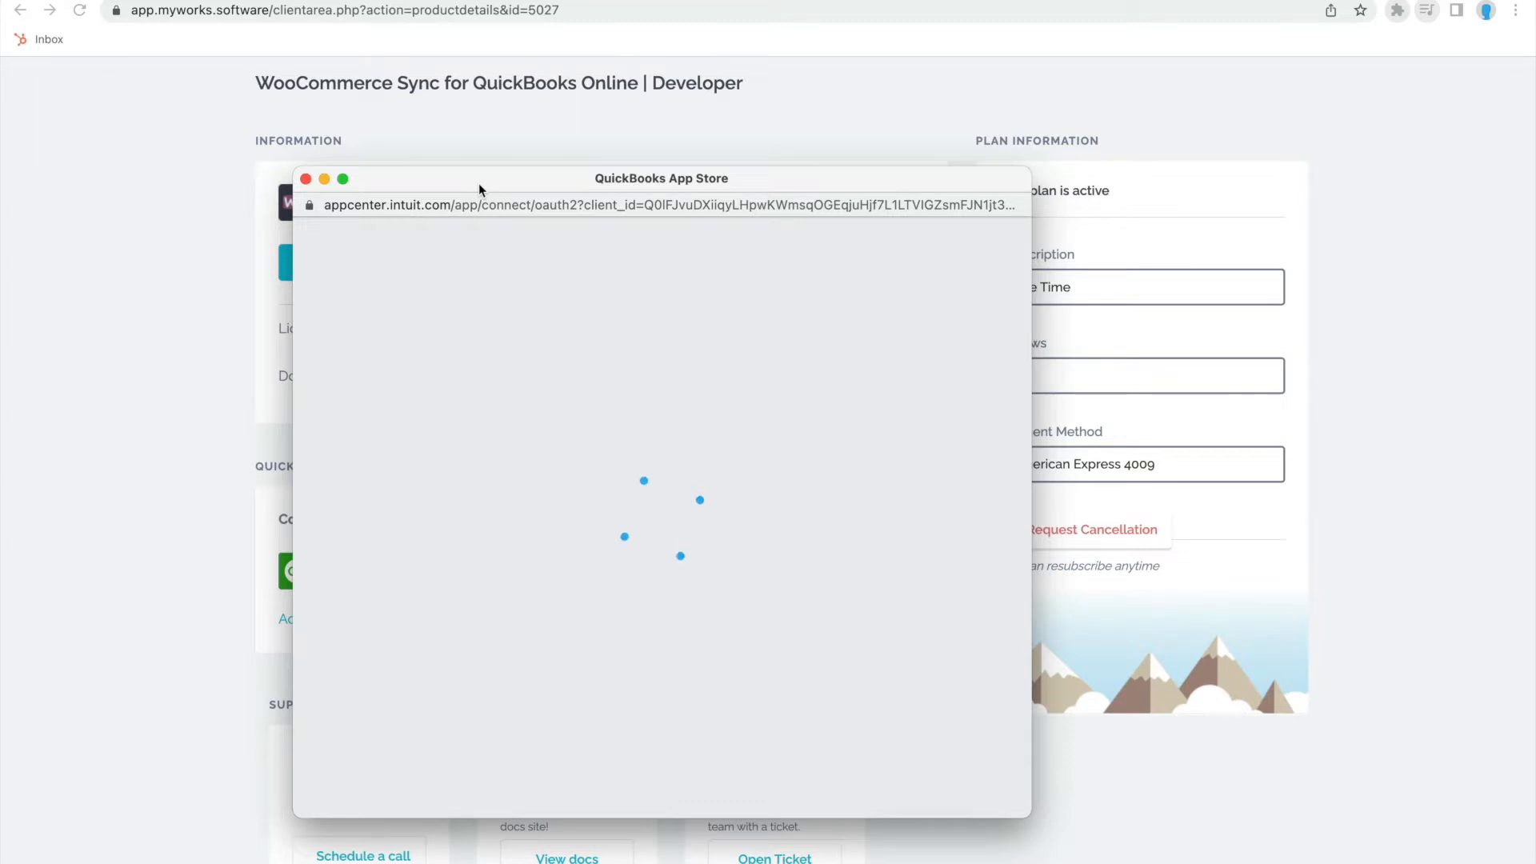
Step: Select the company MyWorks Software QuickBooks Online Demo and complete the QuickBooks authorization
drag(478, 185, 597, 144)
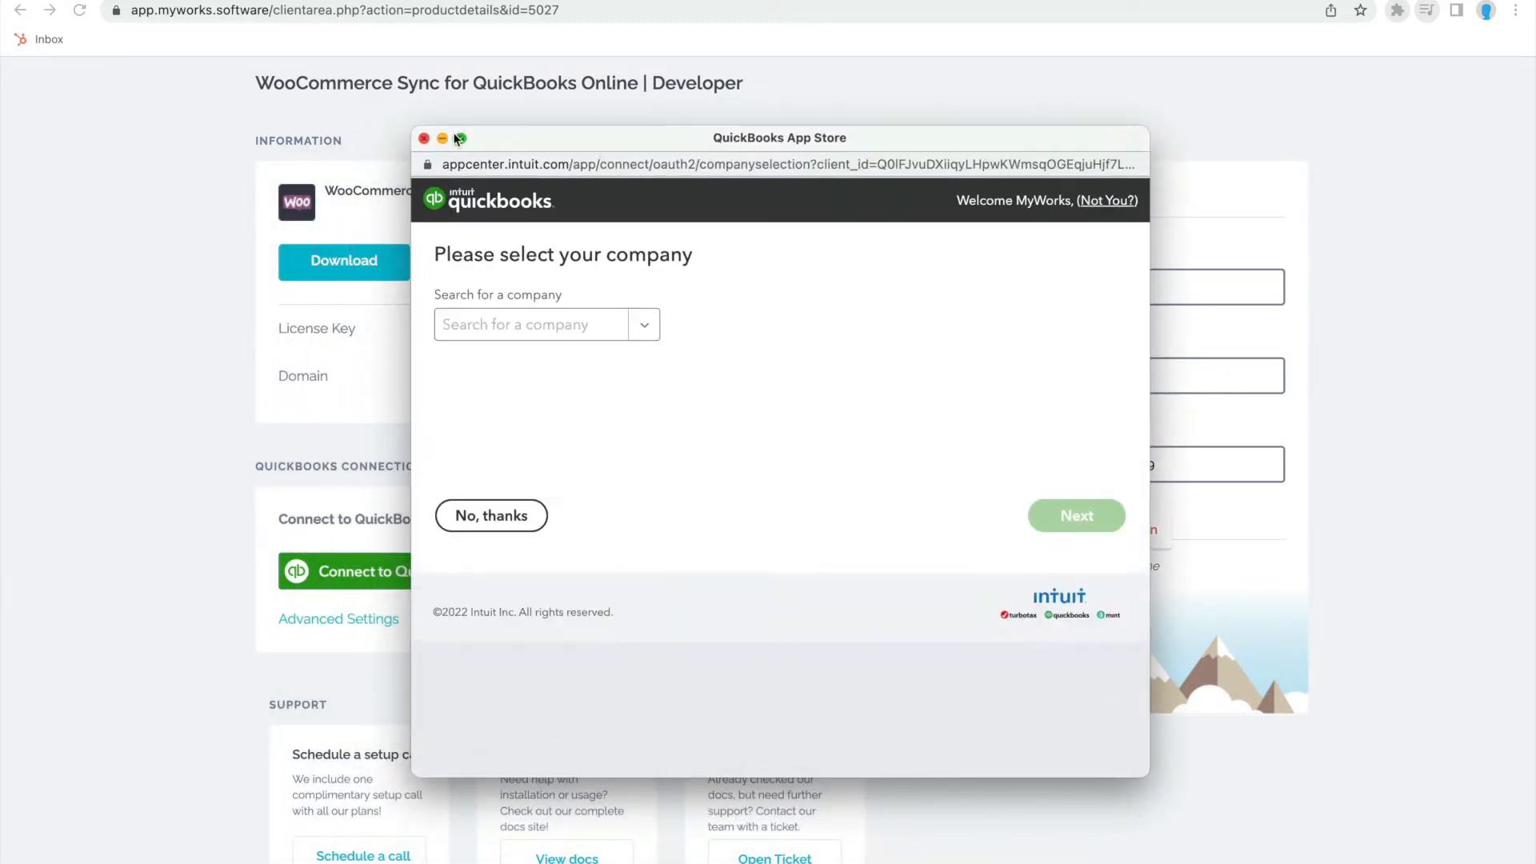
click(642, 324)
scroll(638, 496, down, 3)
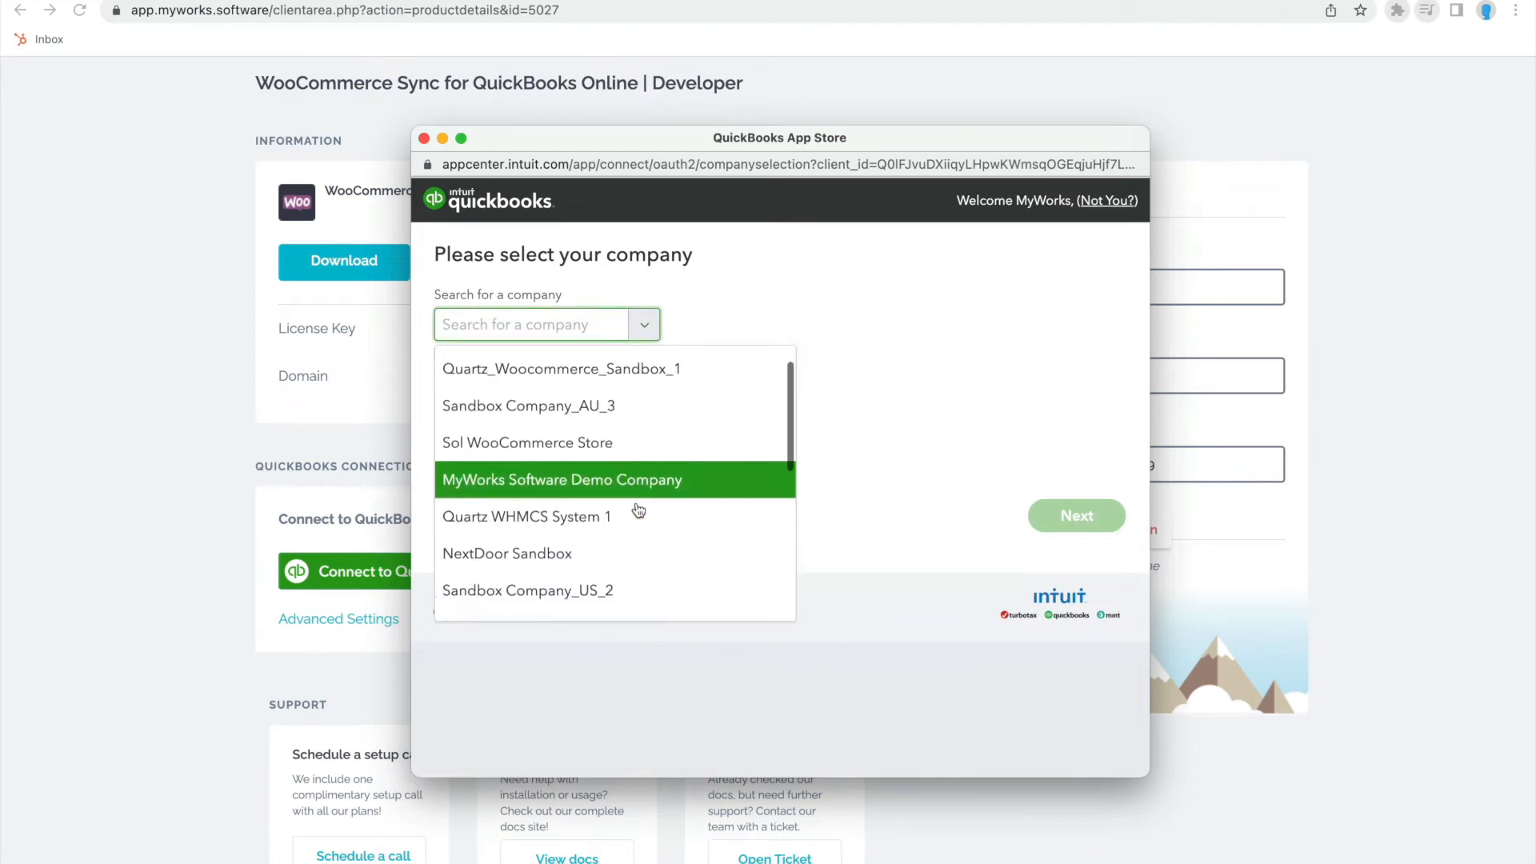
scroll(632, 512, down, 5)
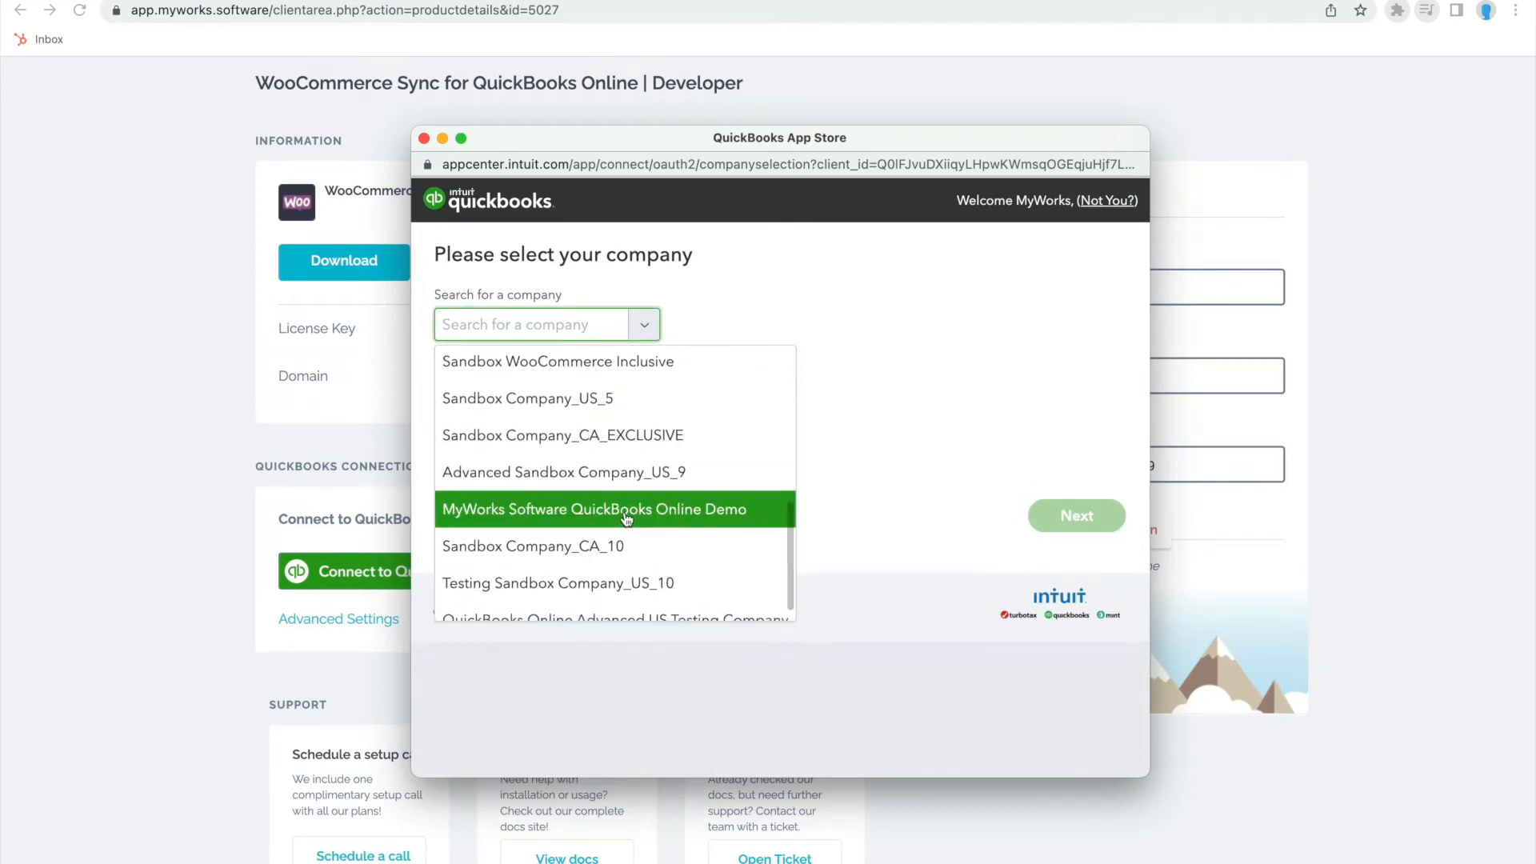
scroll(625, 521, down, 1)
scroll(626, 516, up, 5)
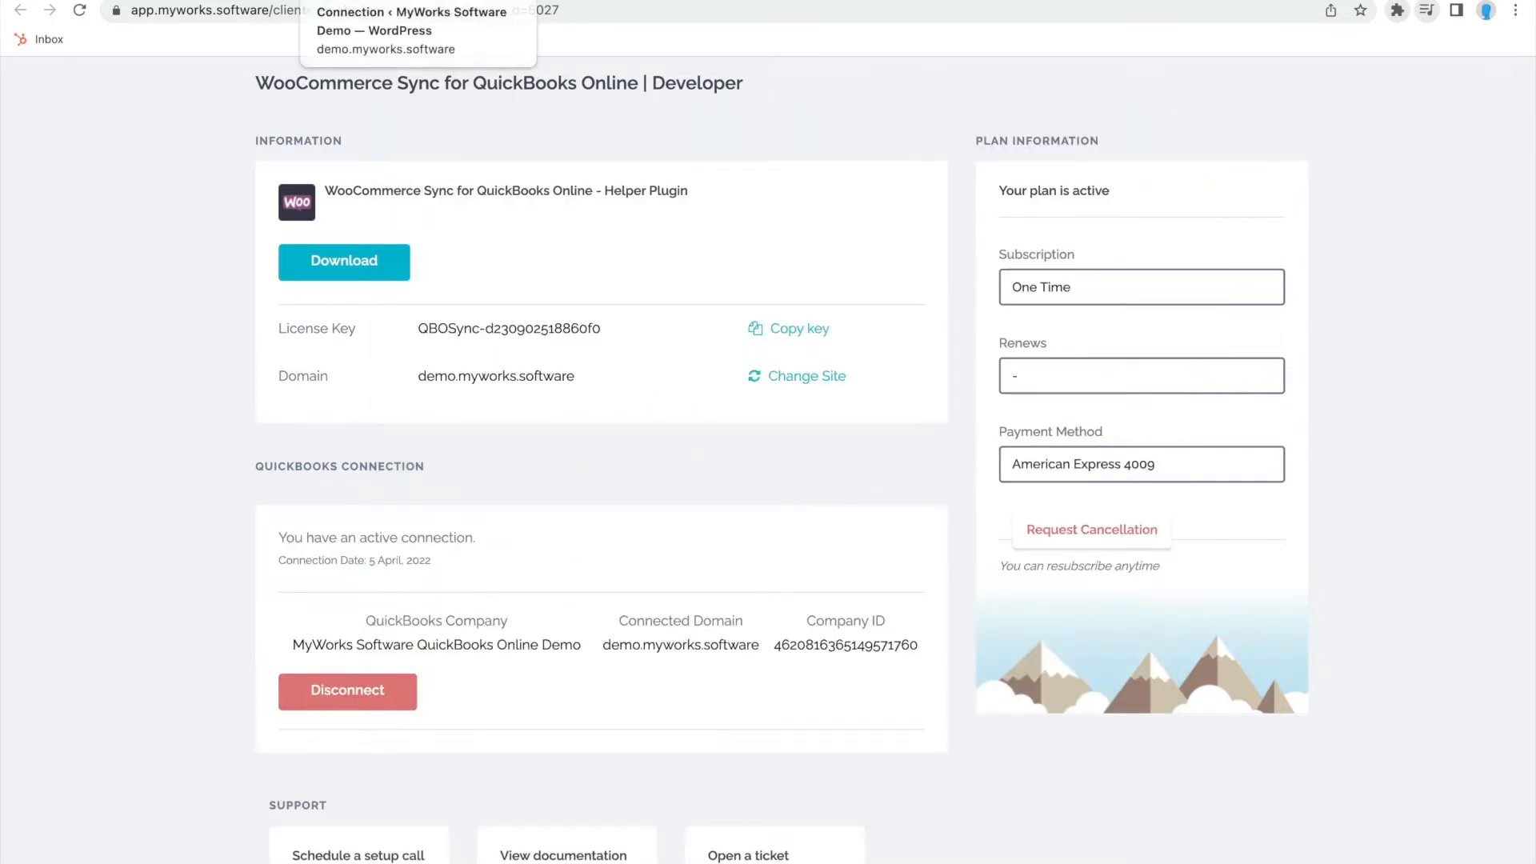
Step: Return to the WordPress site and check the QuickBooks connection information and available MyWorks Sync sections
click(360, 1)
click(72, 182)
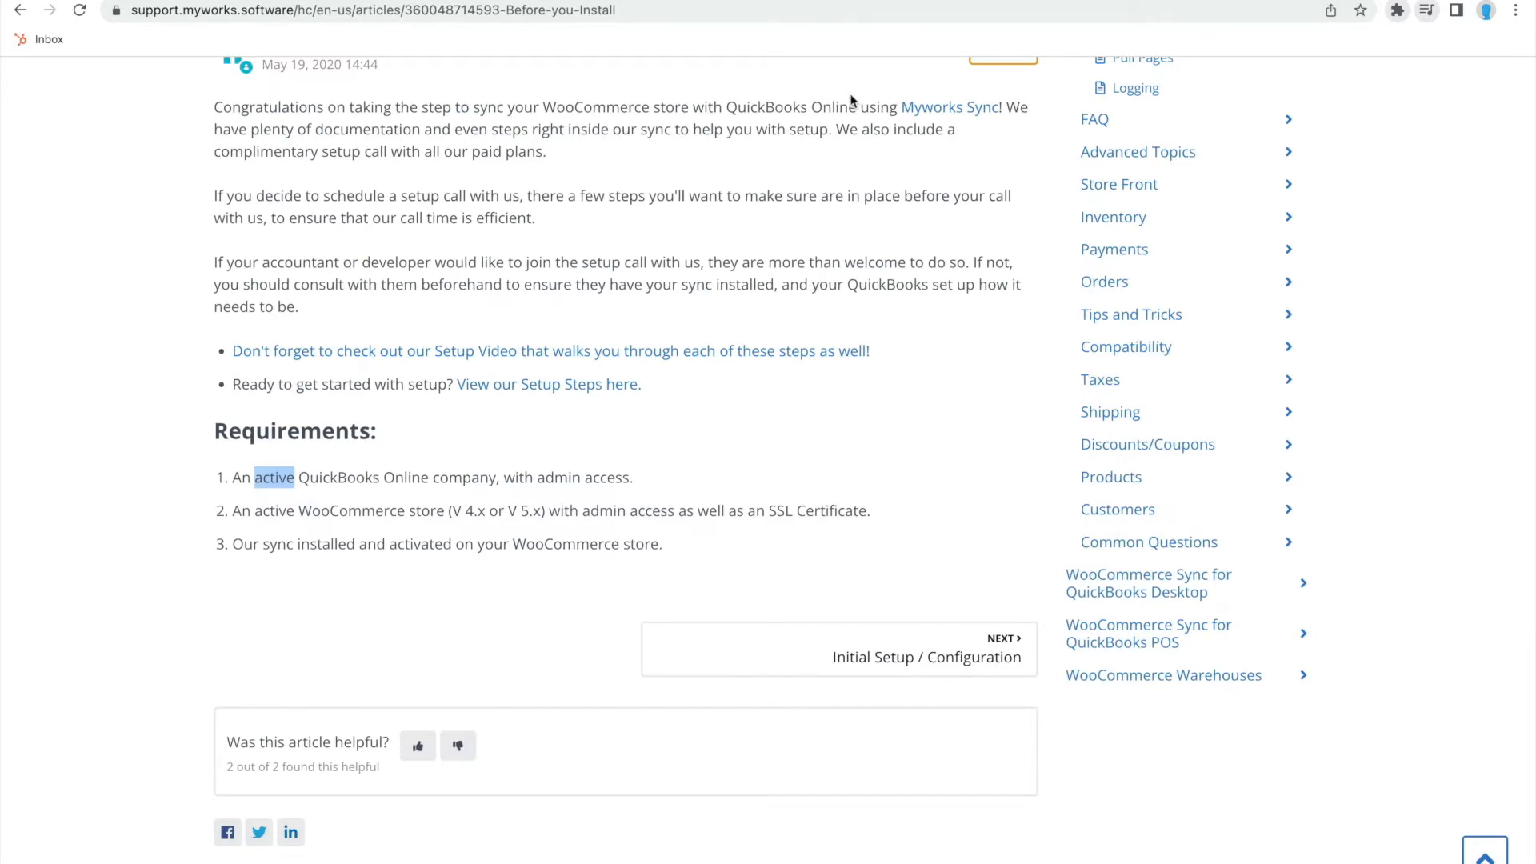
scroll(464, 145, up, 5)
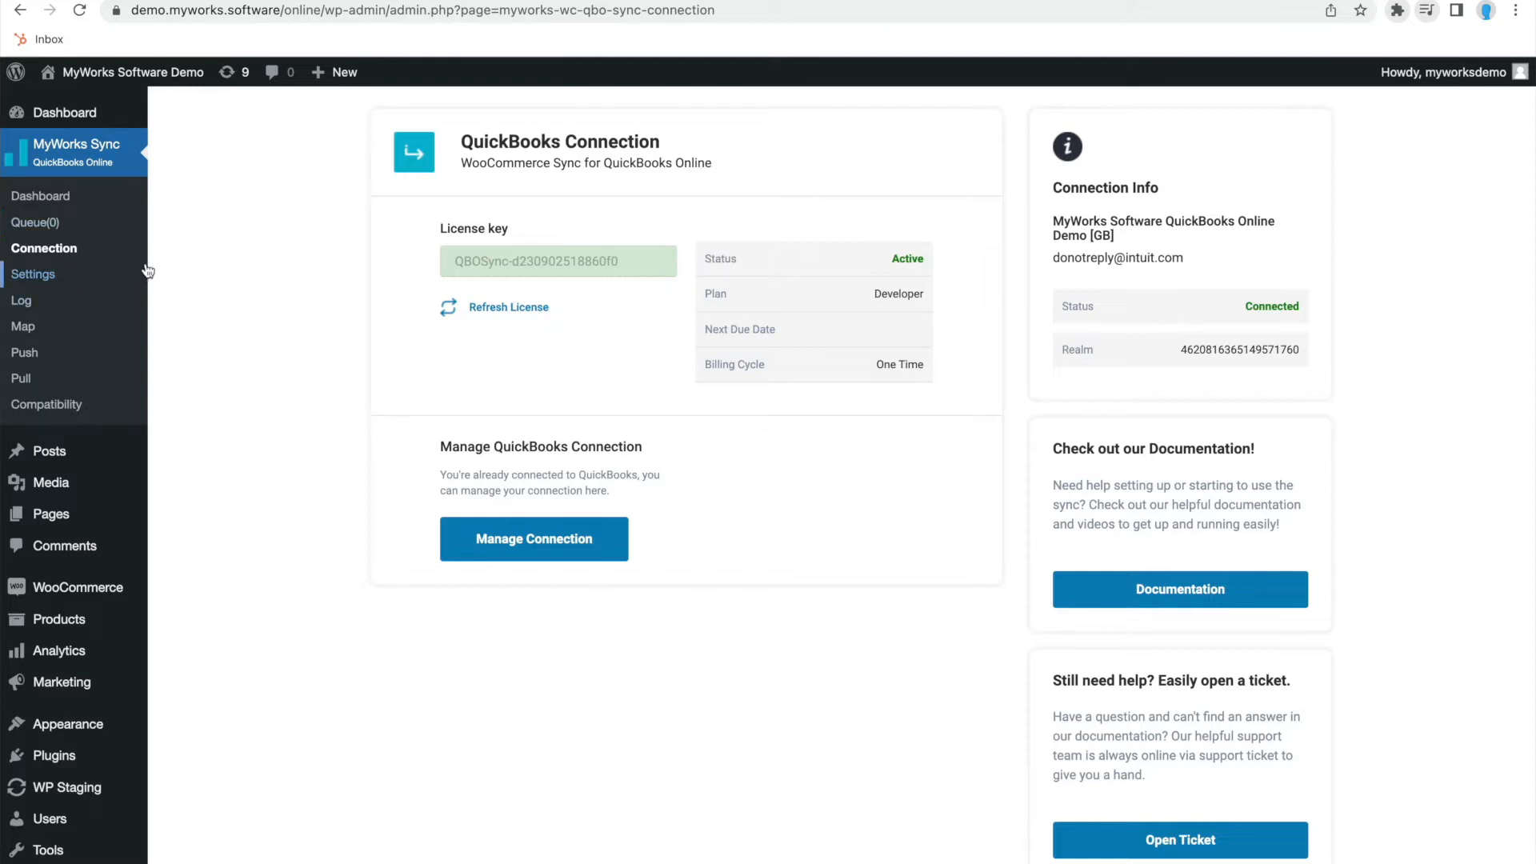
scroll(142, 276, down, 3)
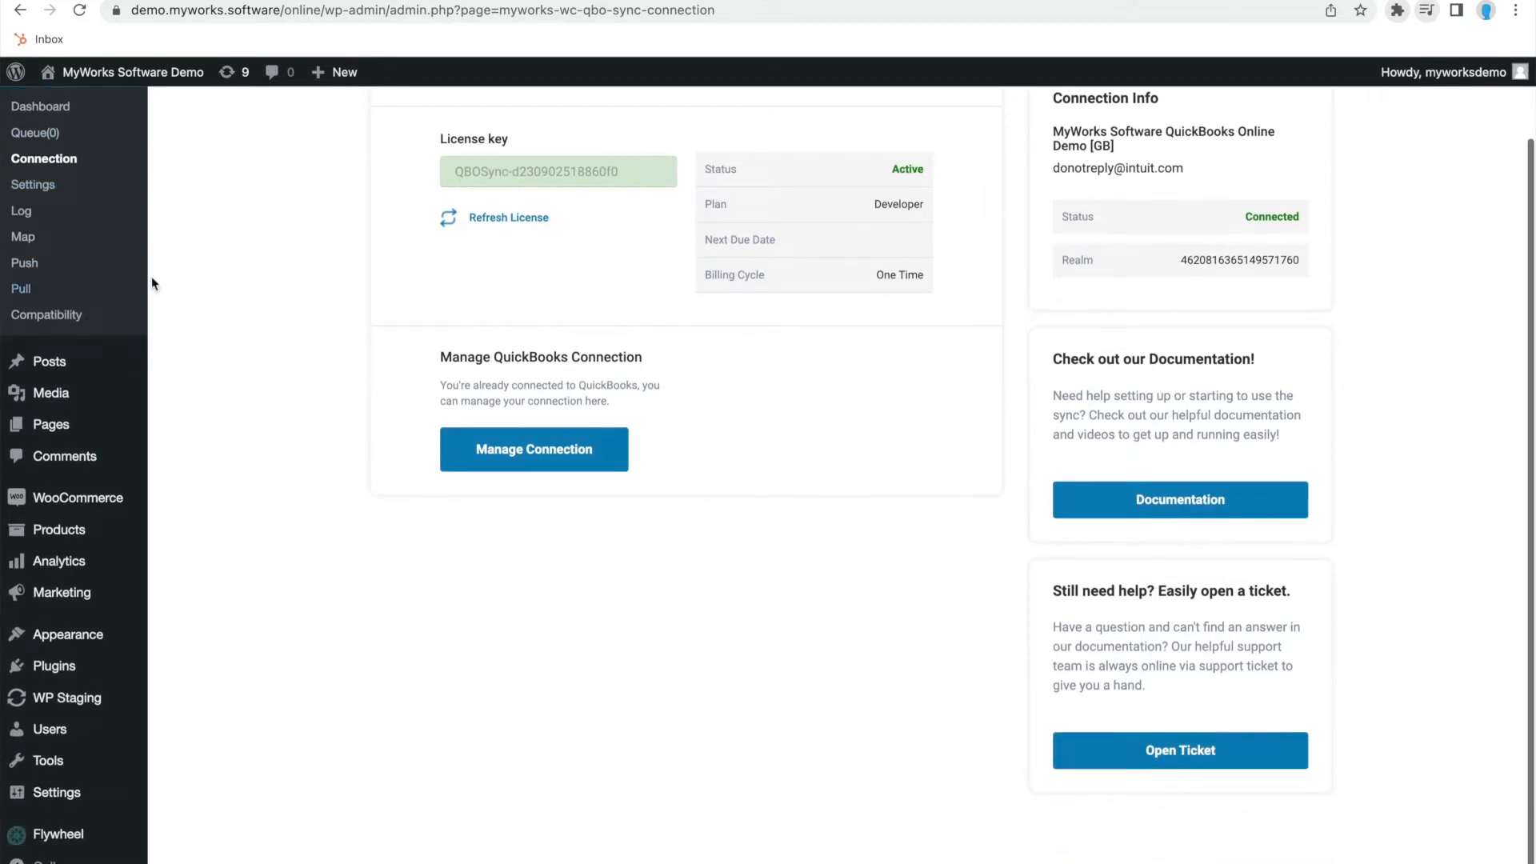
scroll(181, 218, up, 3)
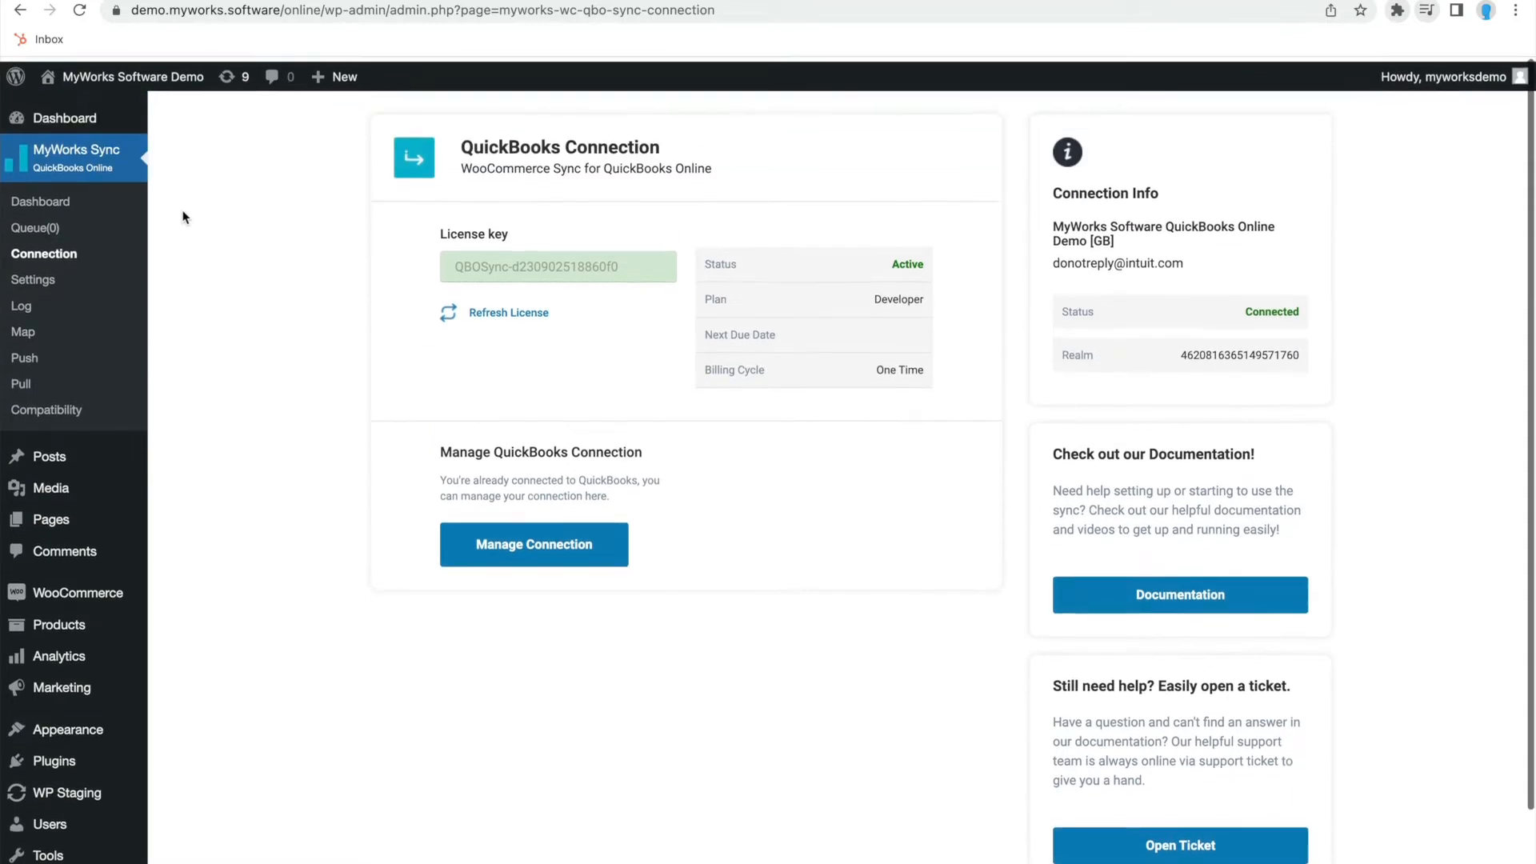
Step: Open the product mappings in MyWorks Sync and review the listed WooCommerce products
click(27, 328)
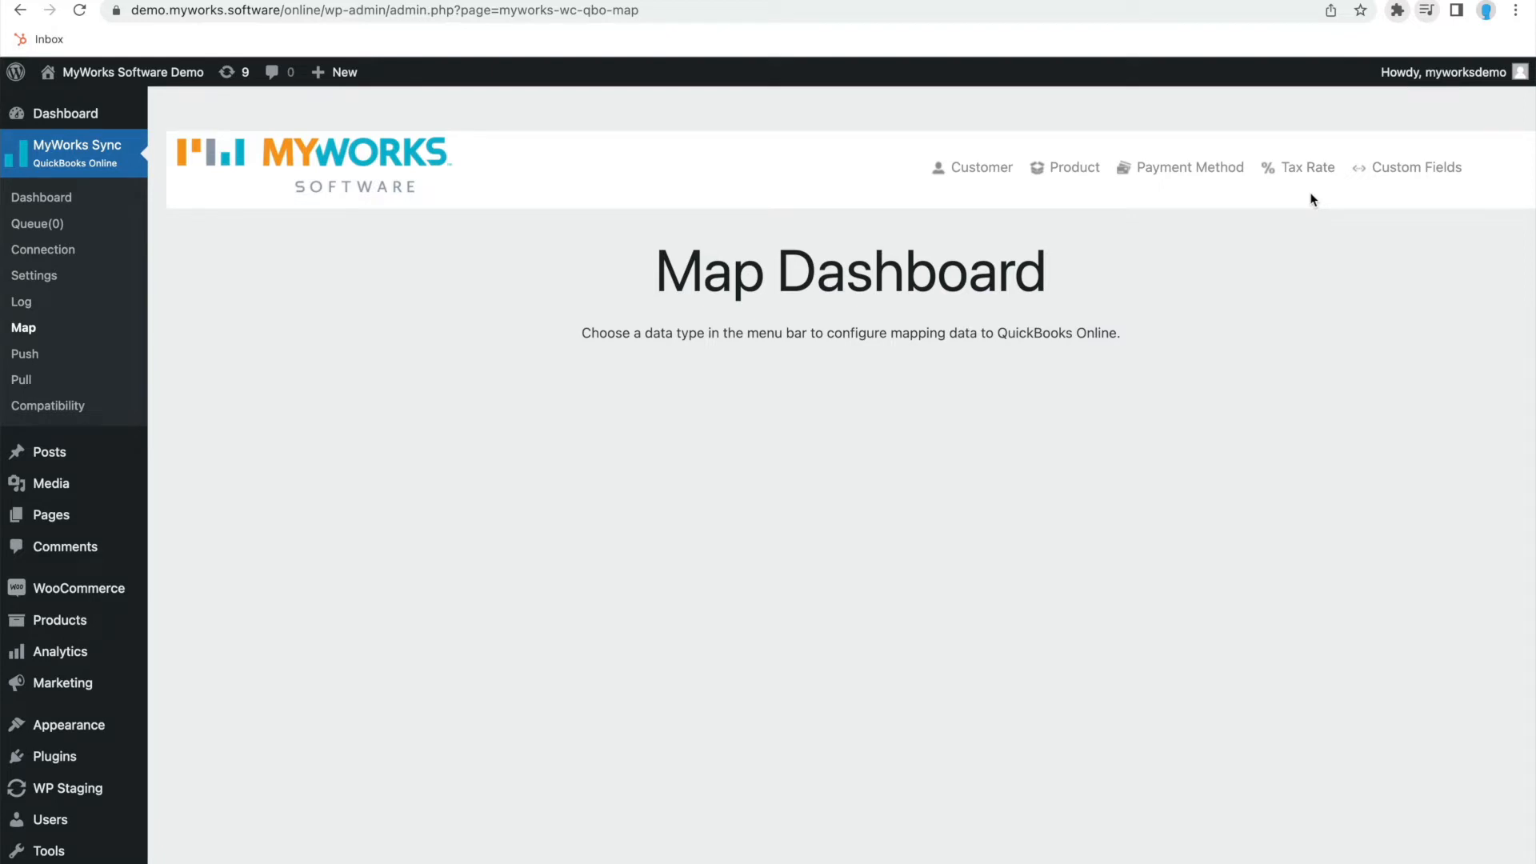
click(1074, 180)
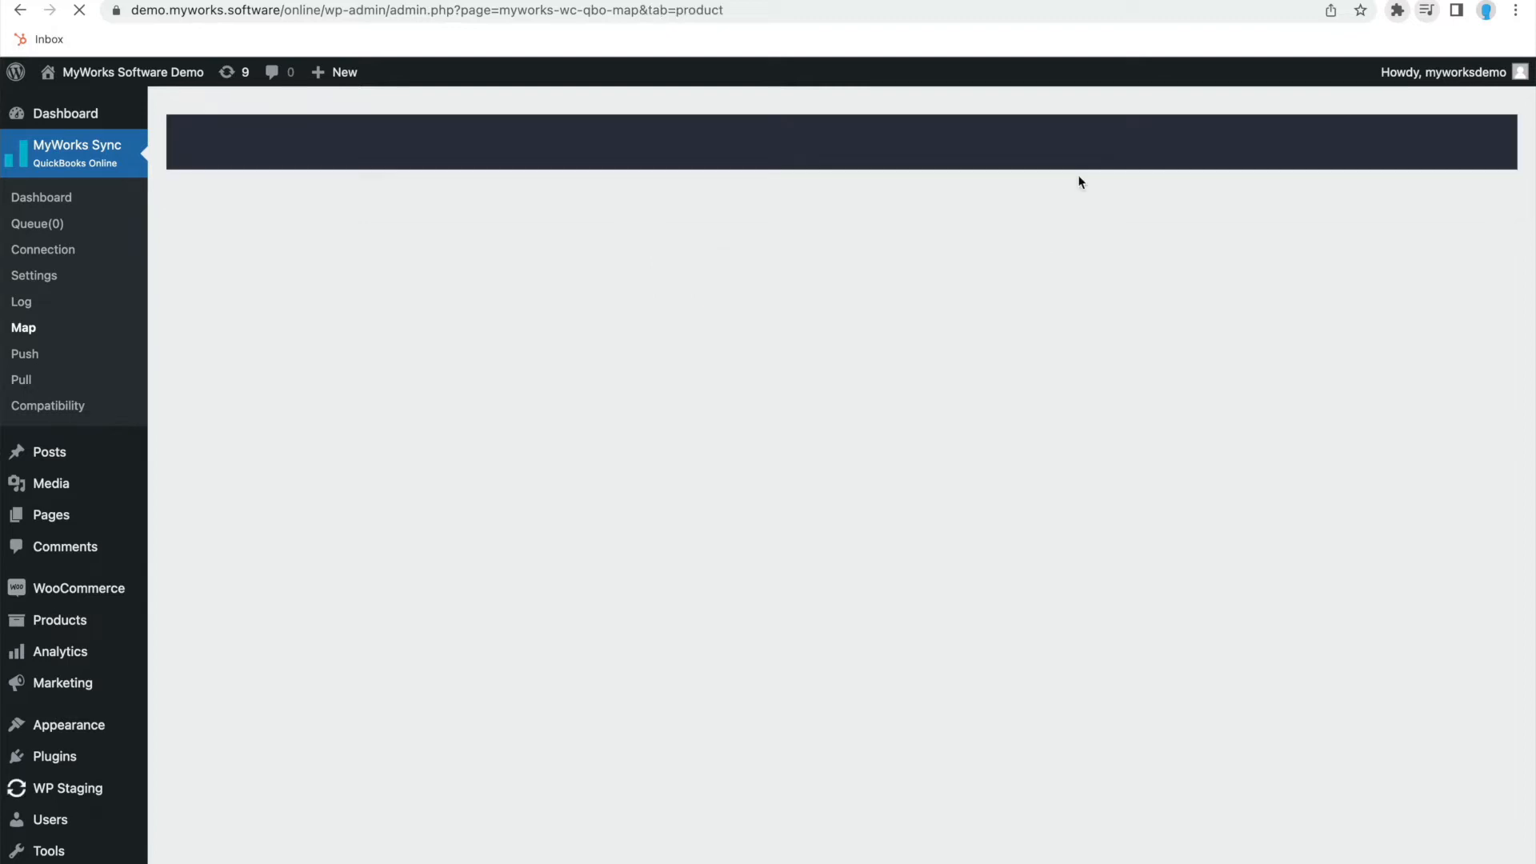
scroll(540, 516, down, 4)
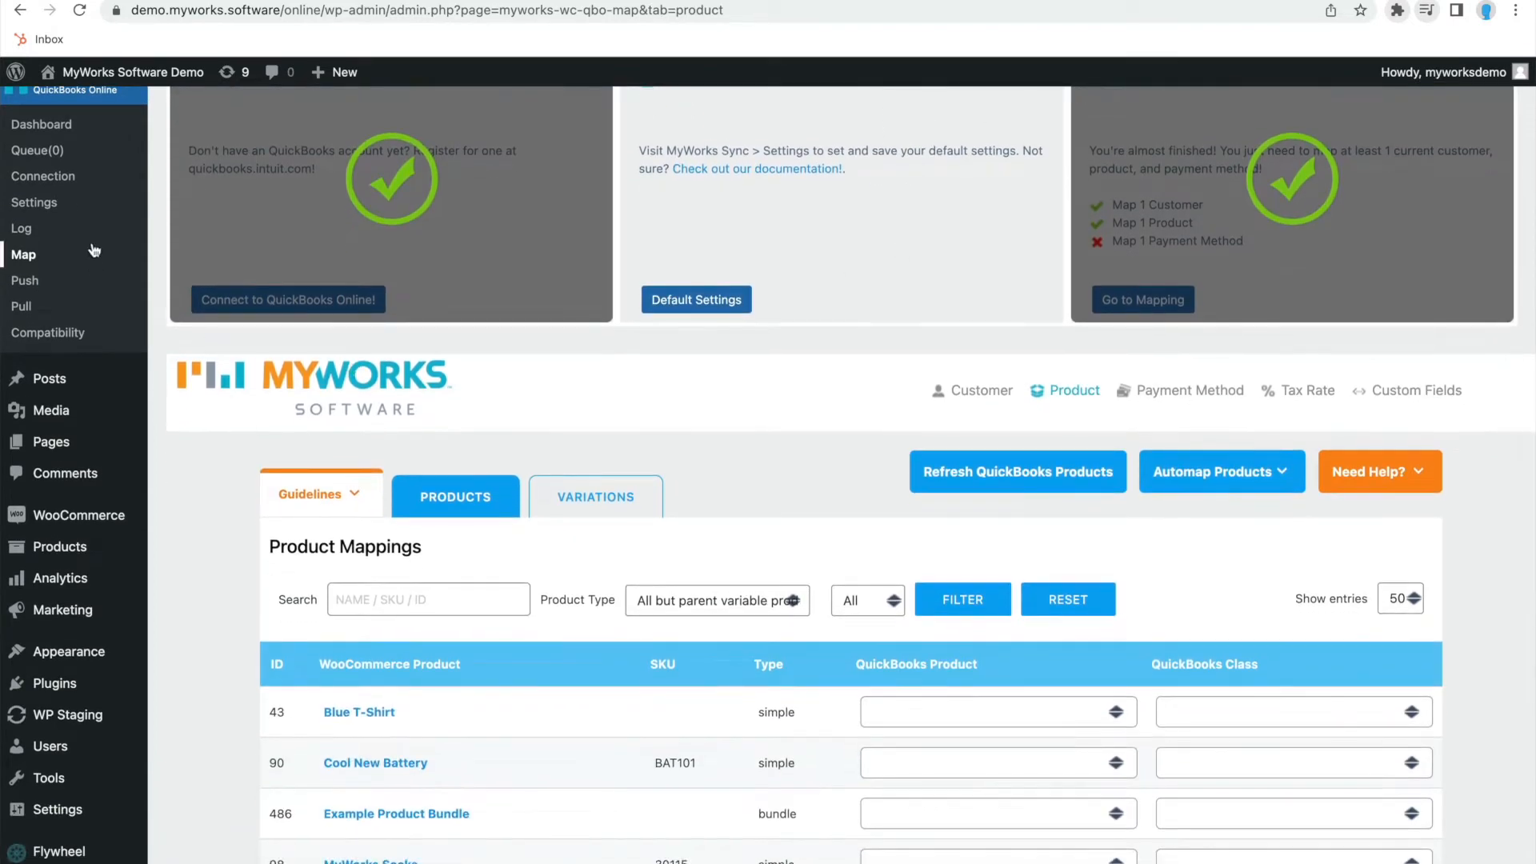
scroll(542, 524, down, 1)
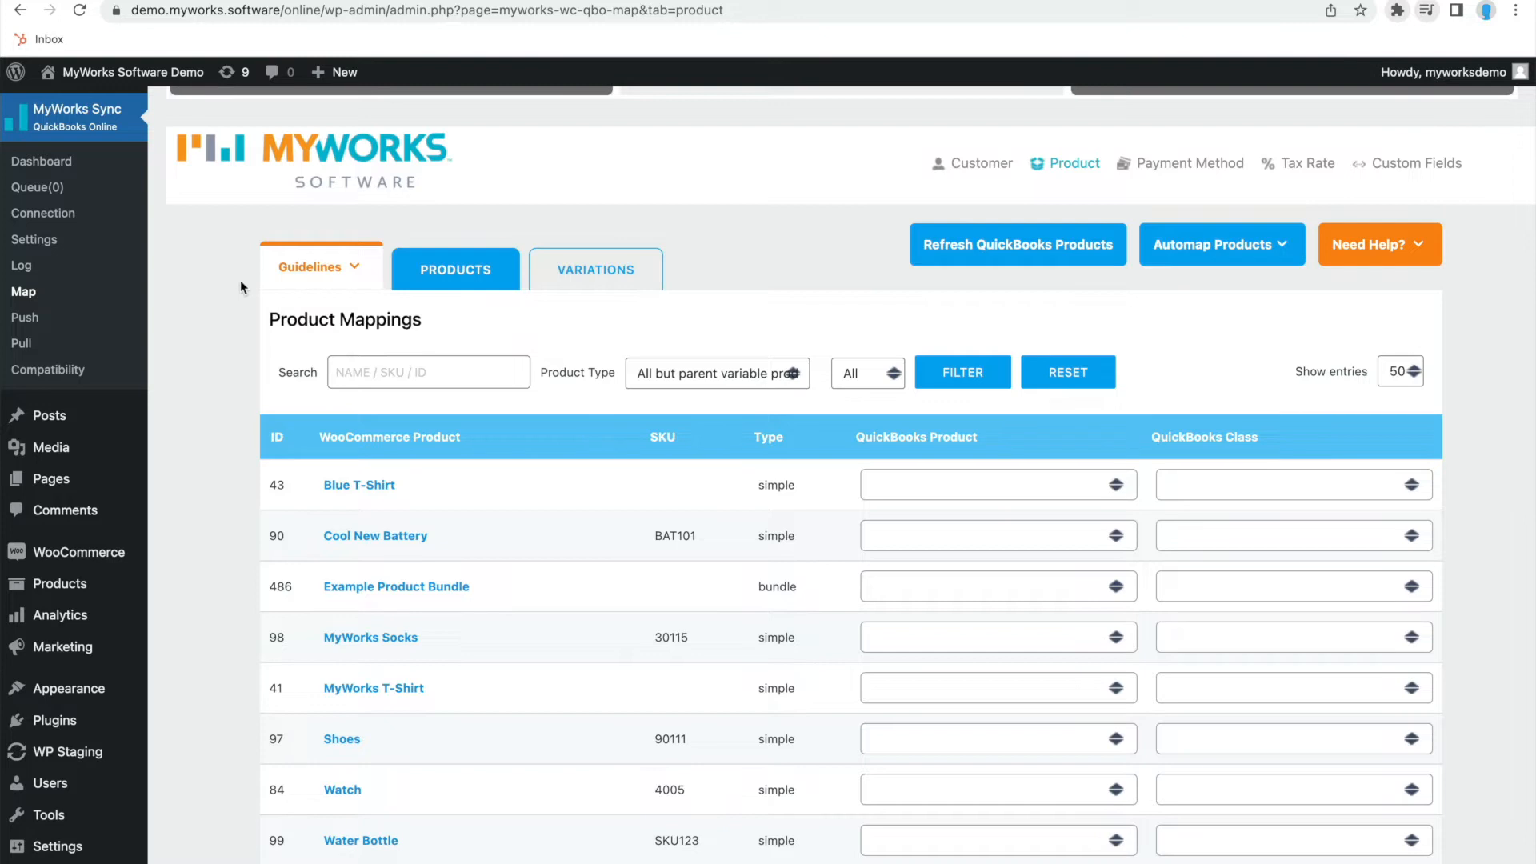
scroll(241, 287, up, 1)
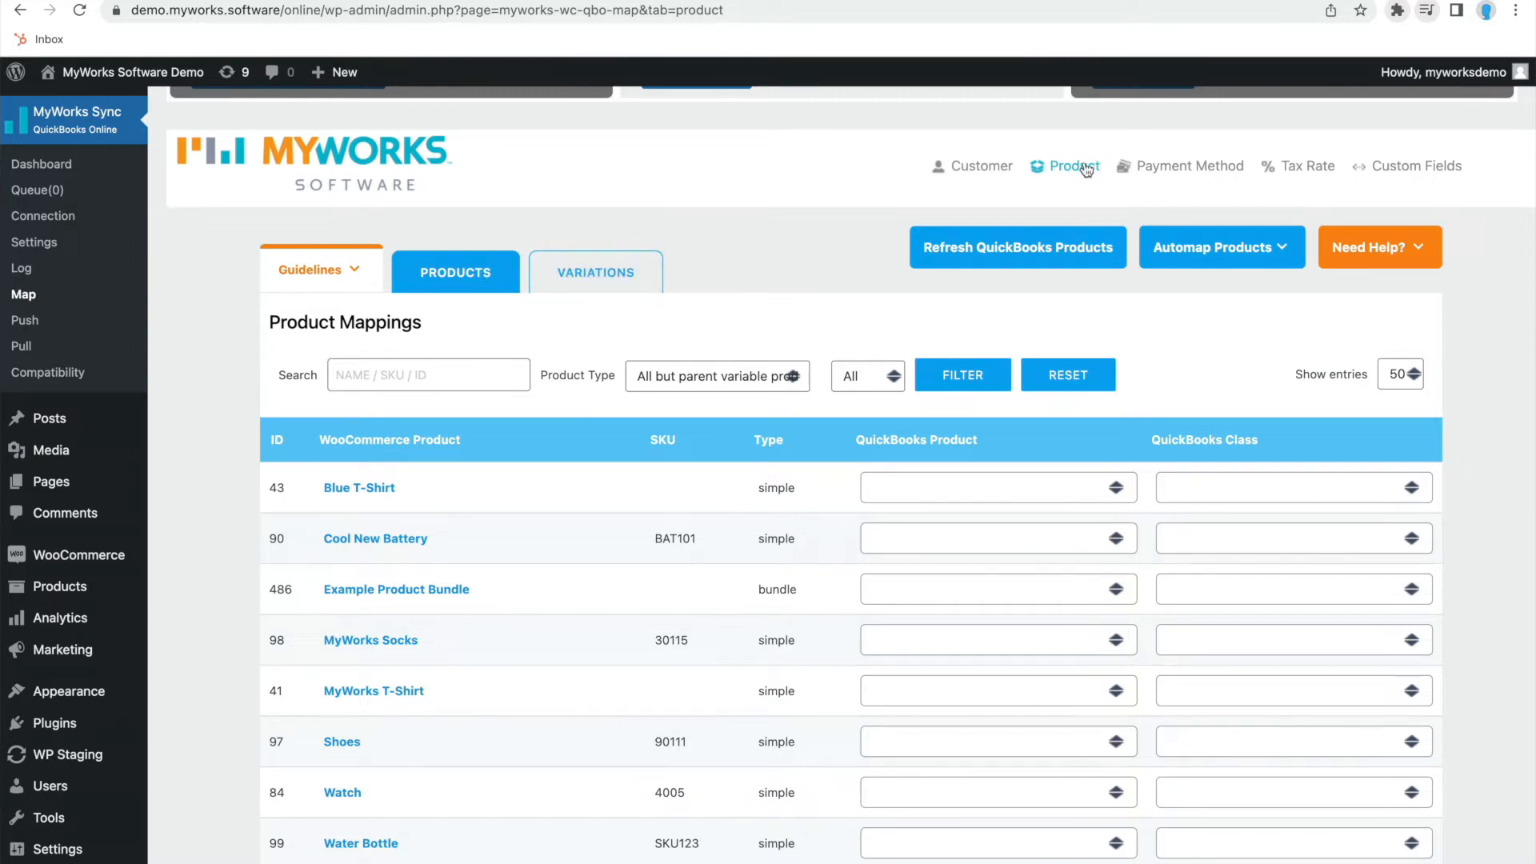
scroll(1056, 184, down, 2)
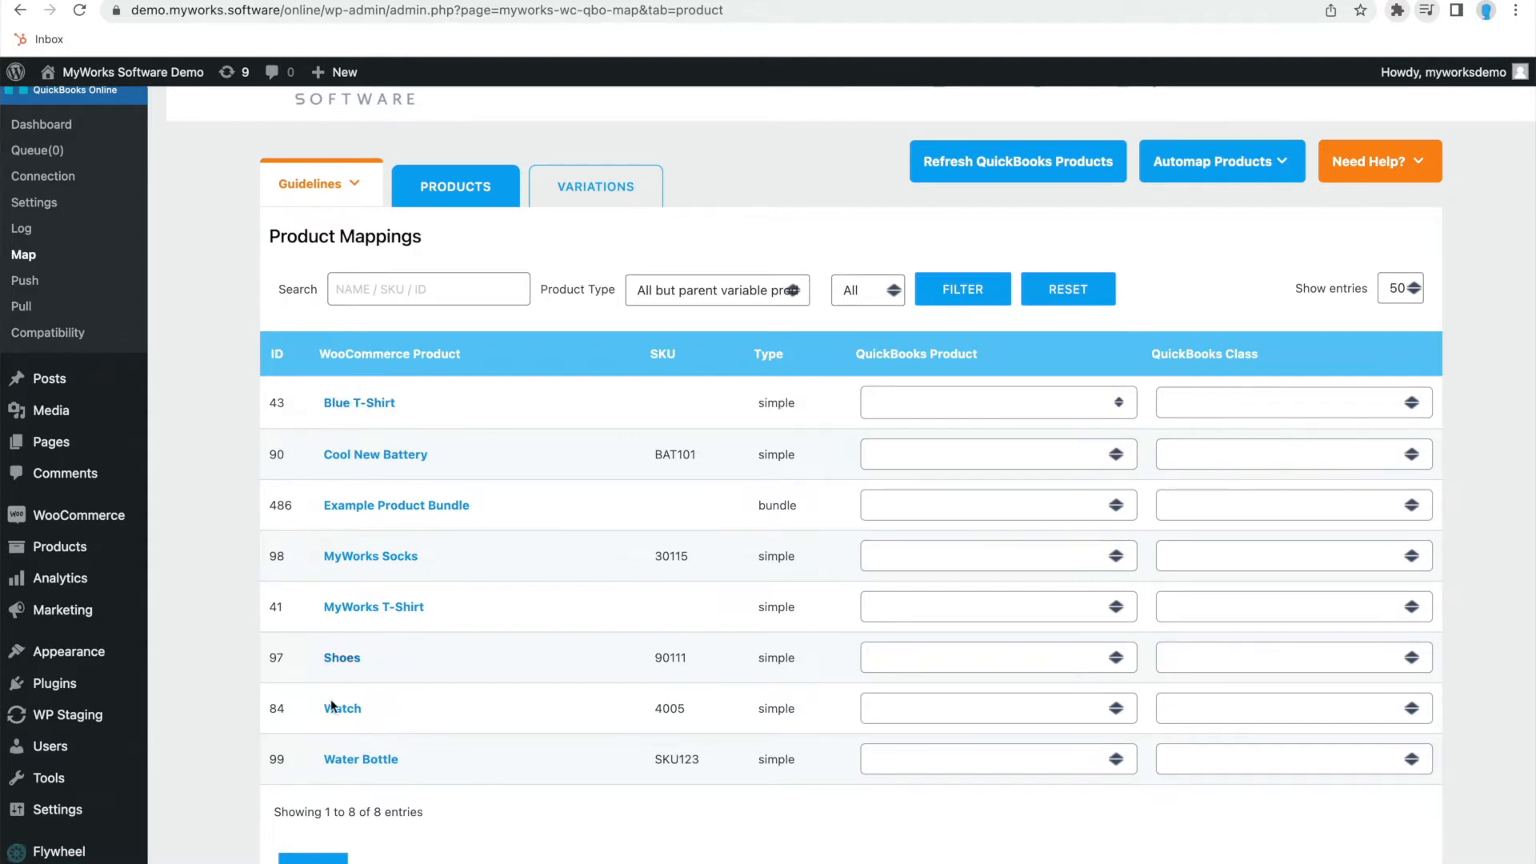
click(960, 406)
scroll(956, 512, down, 2)
scroll(967, 515, down, 10)
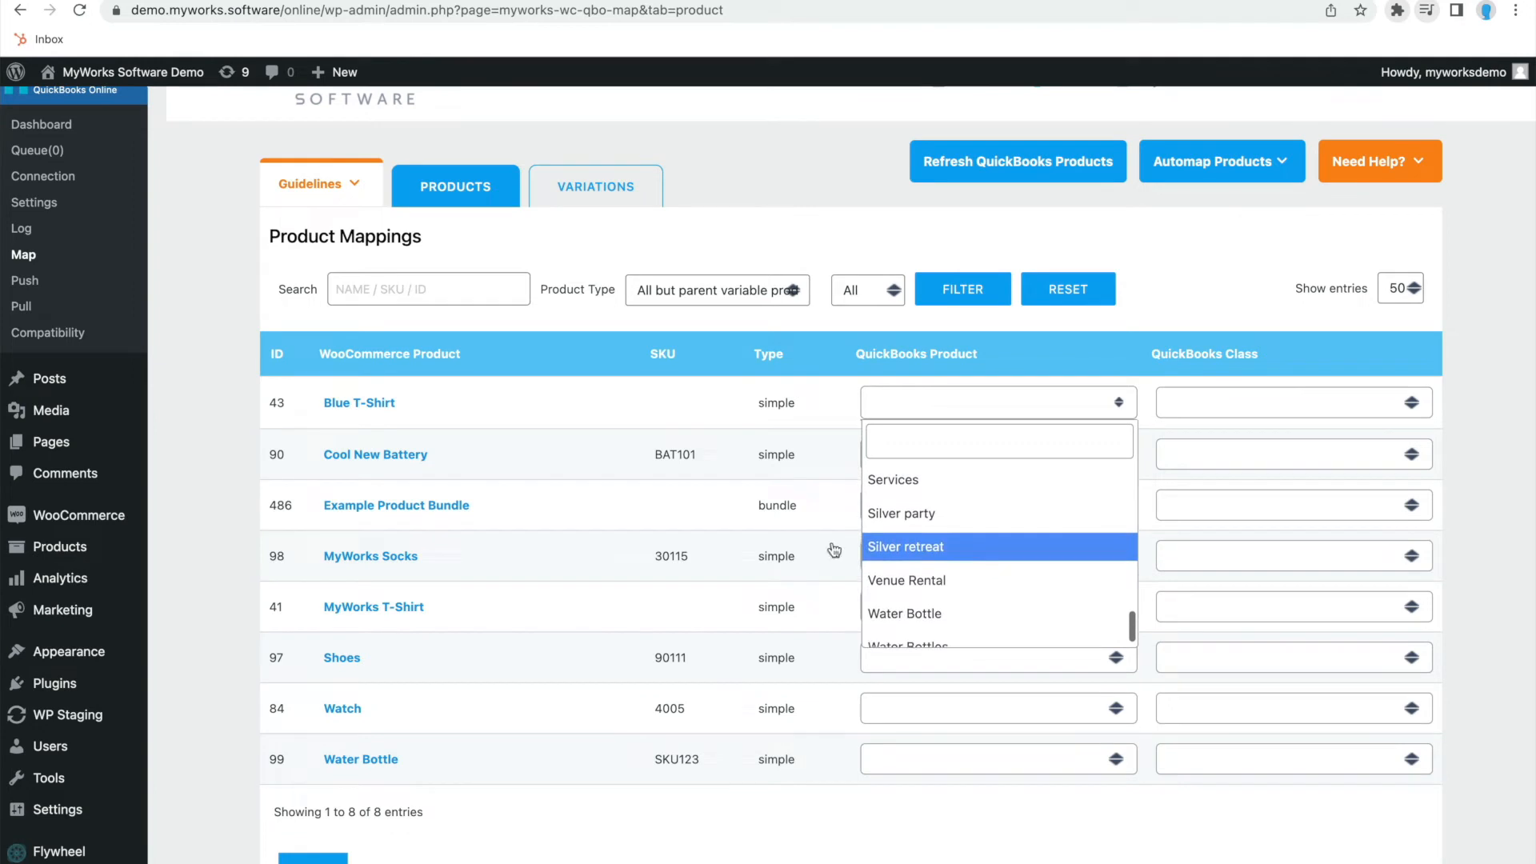
click(789, 536)
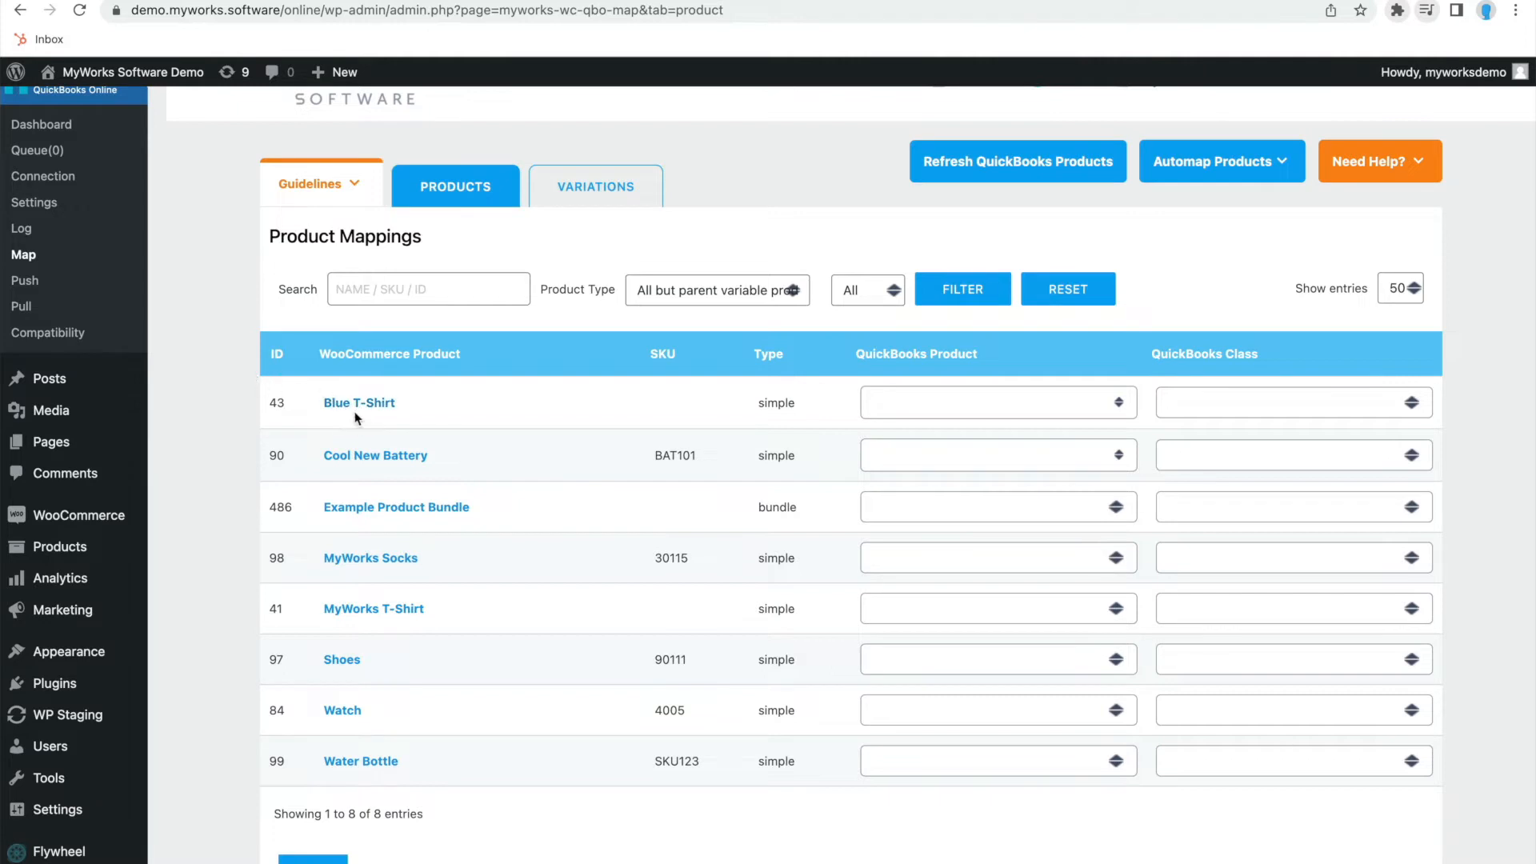
Step: Map the WooCommerce product Blue T-Shirt to the QuickBooks product Blue T-Shirt
click(901, 412)
scroll(952, 503, down, 3)
scroll(928, 503, up, 3)
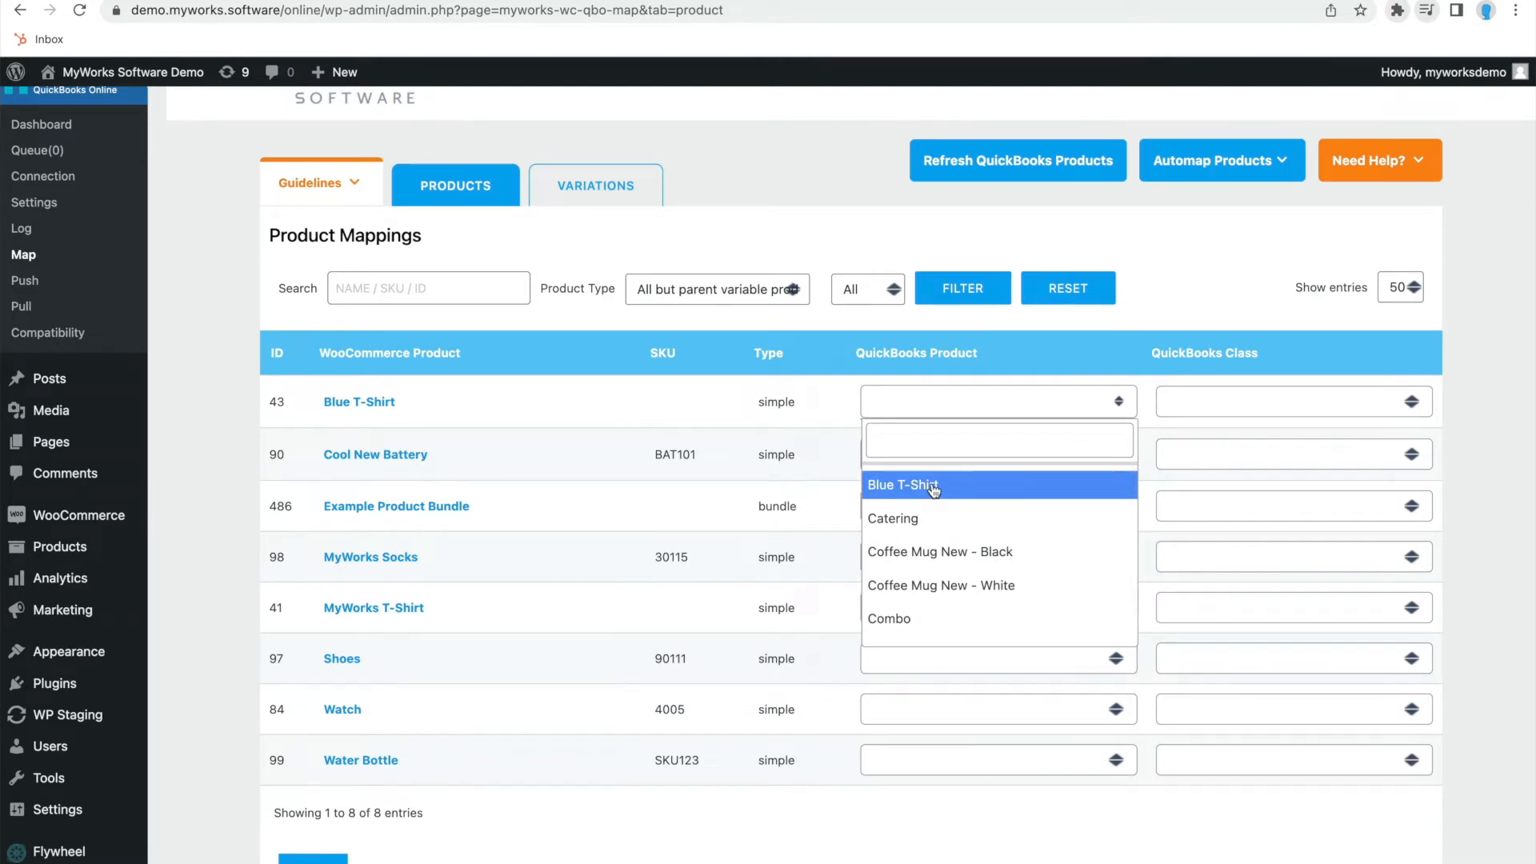
click(933, 488)
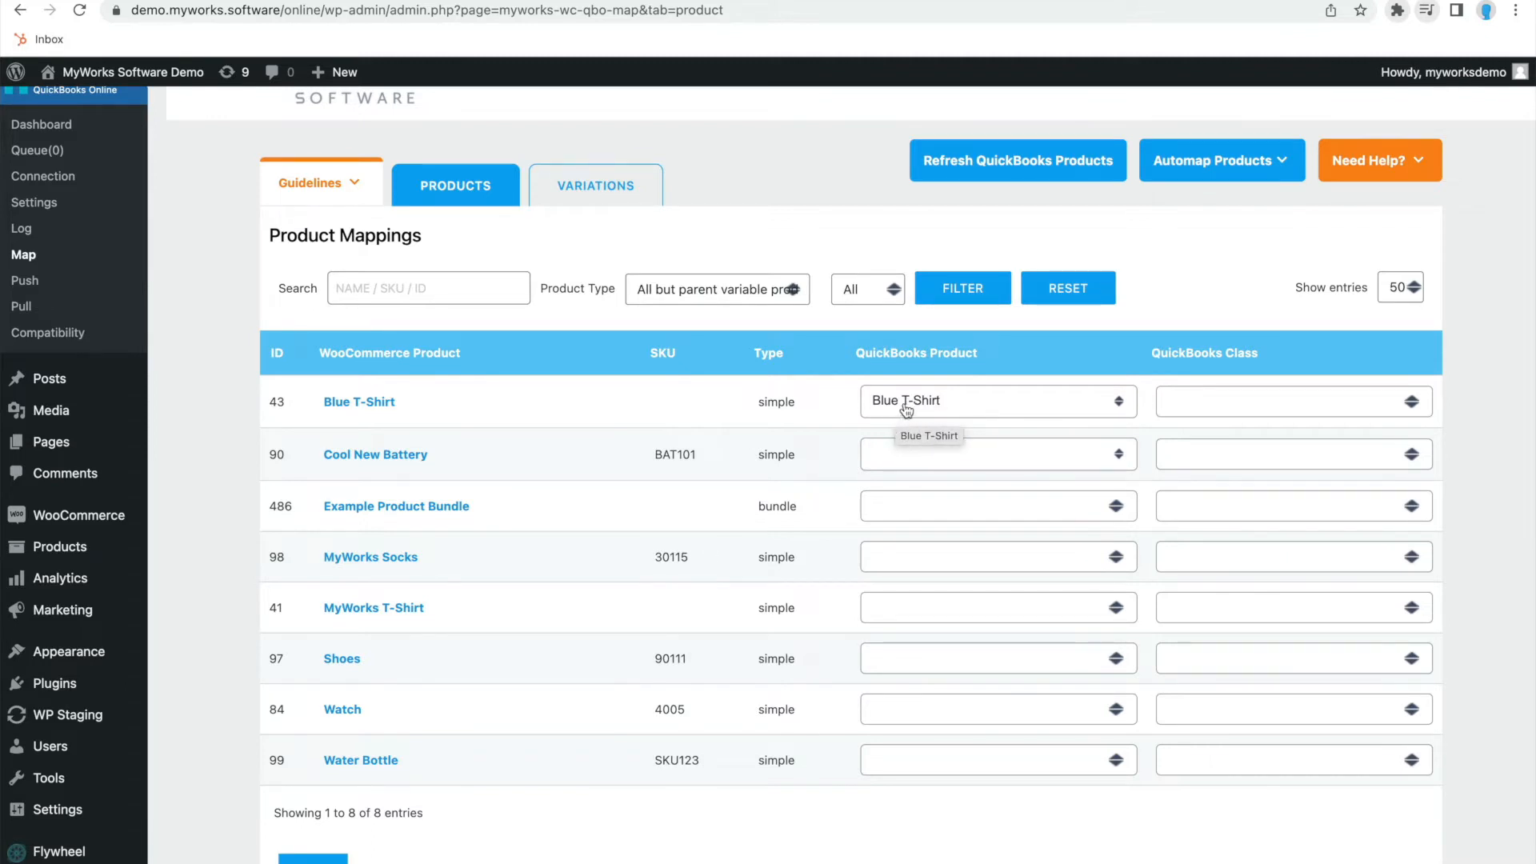
click(1209, 164)
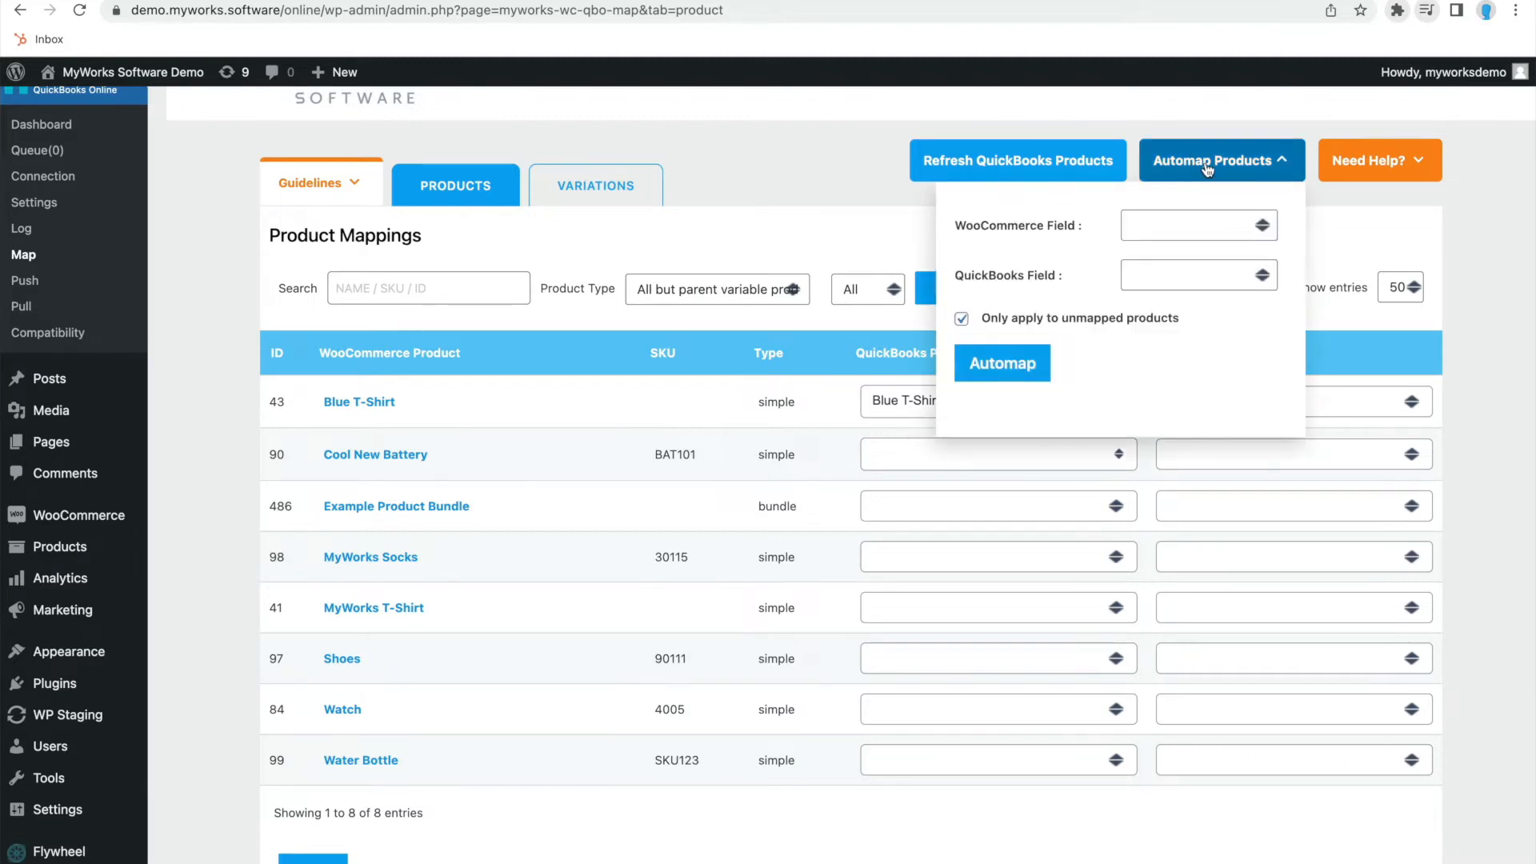
click(1213, 168)
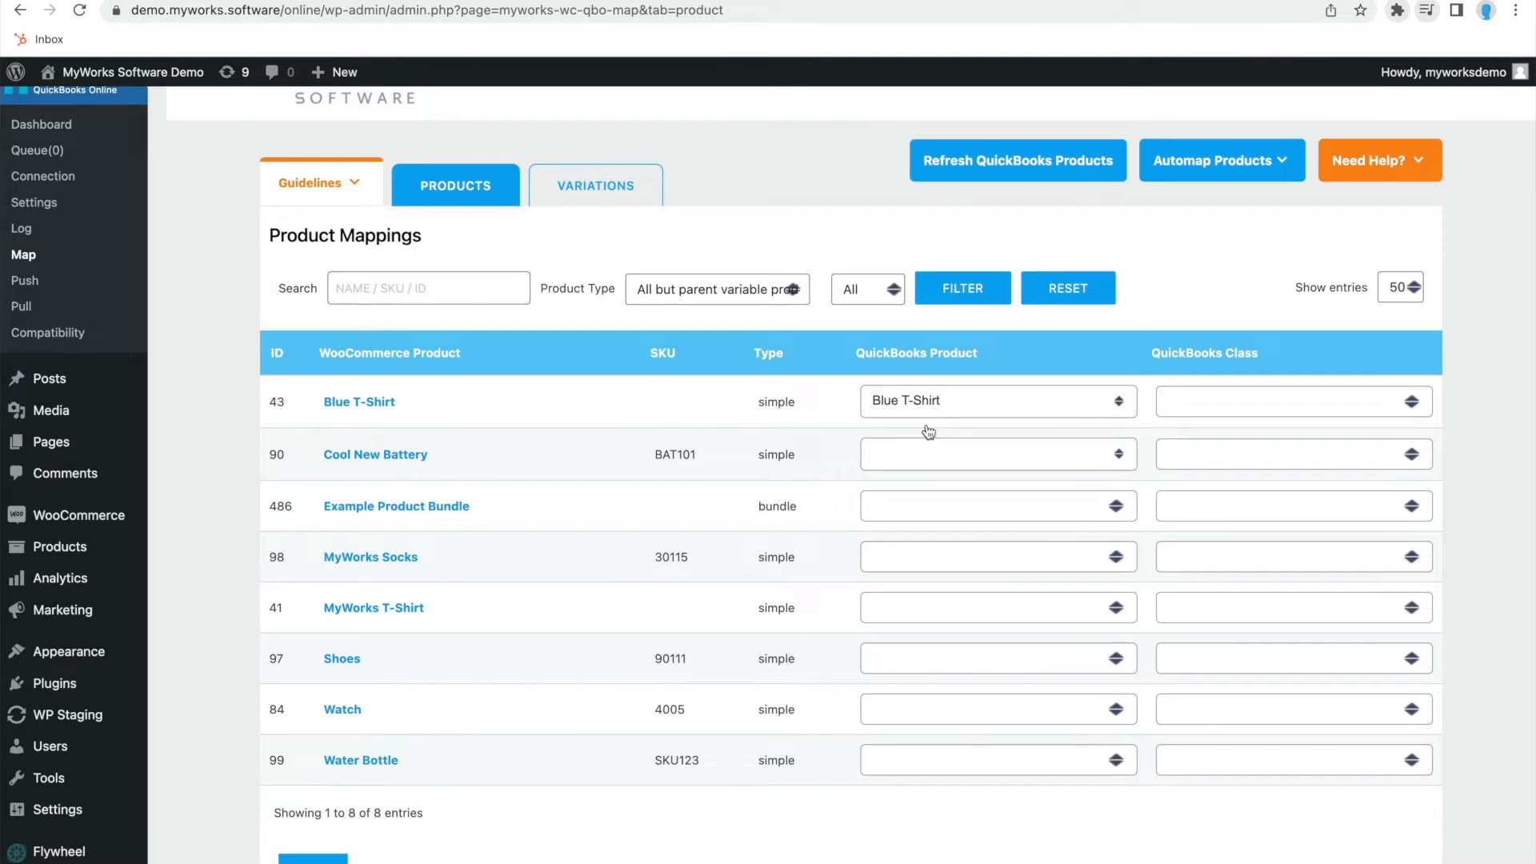
click(913, 457)
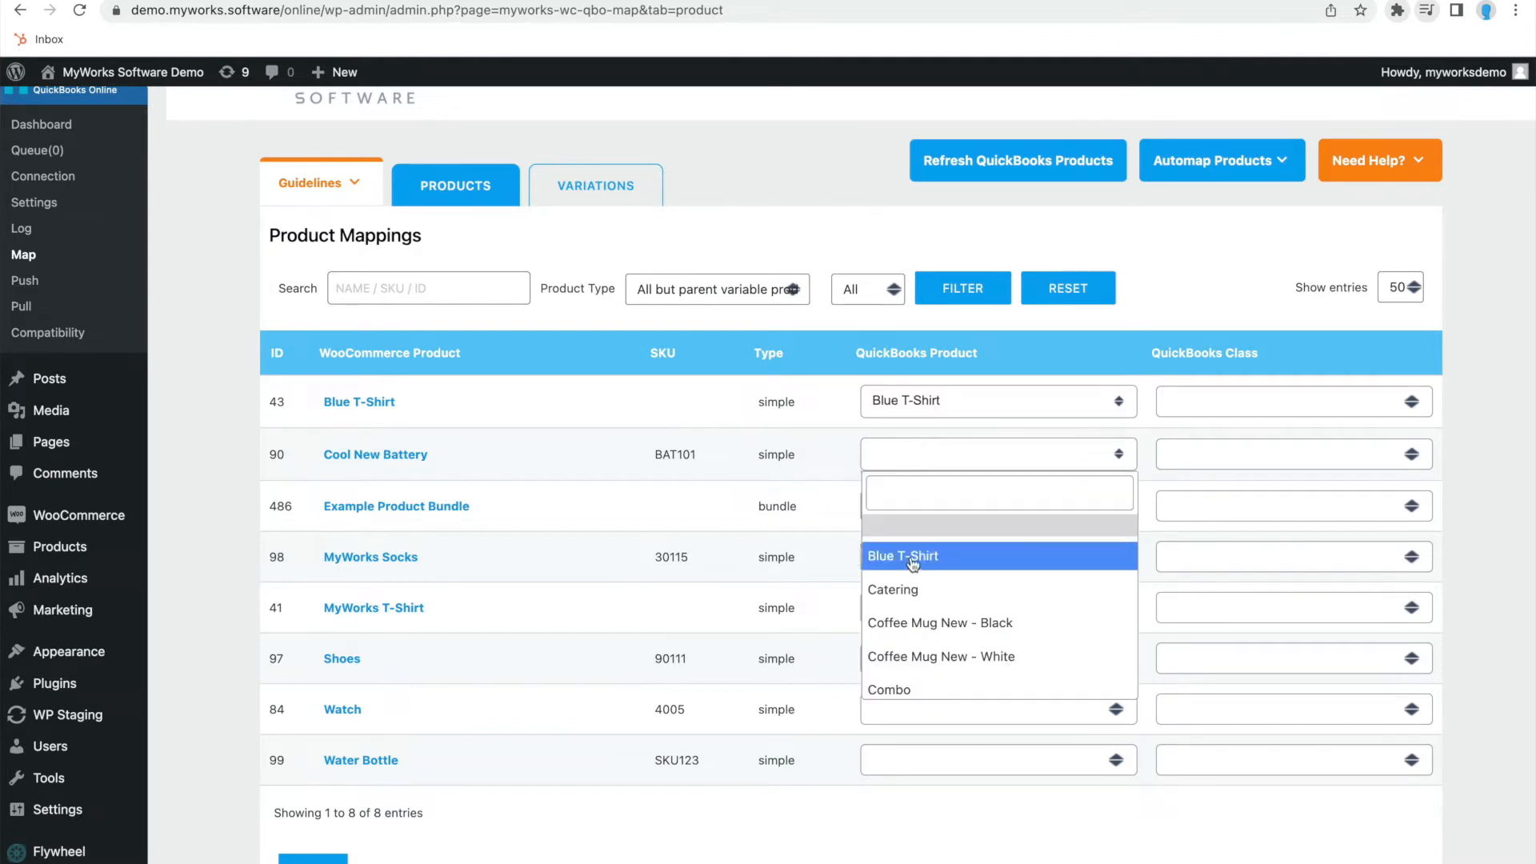
click(770, 739)
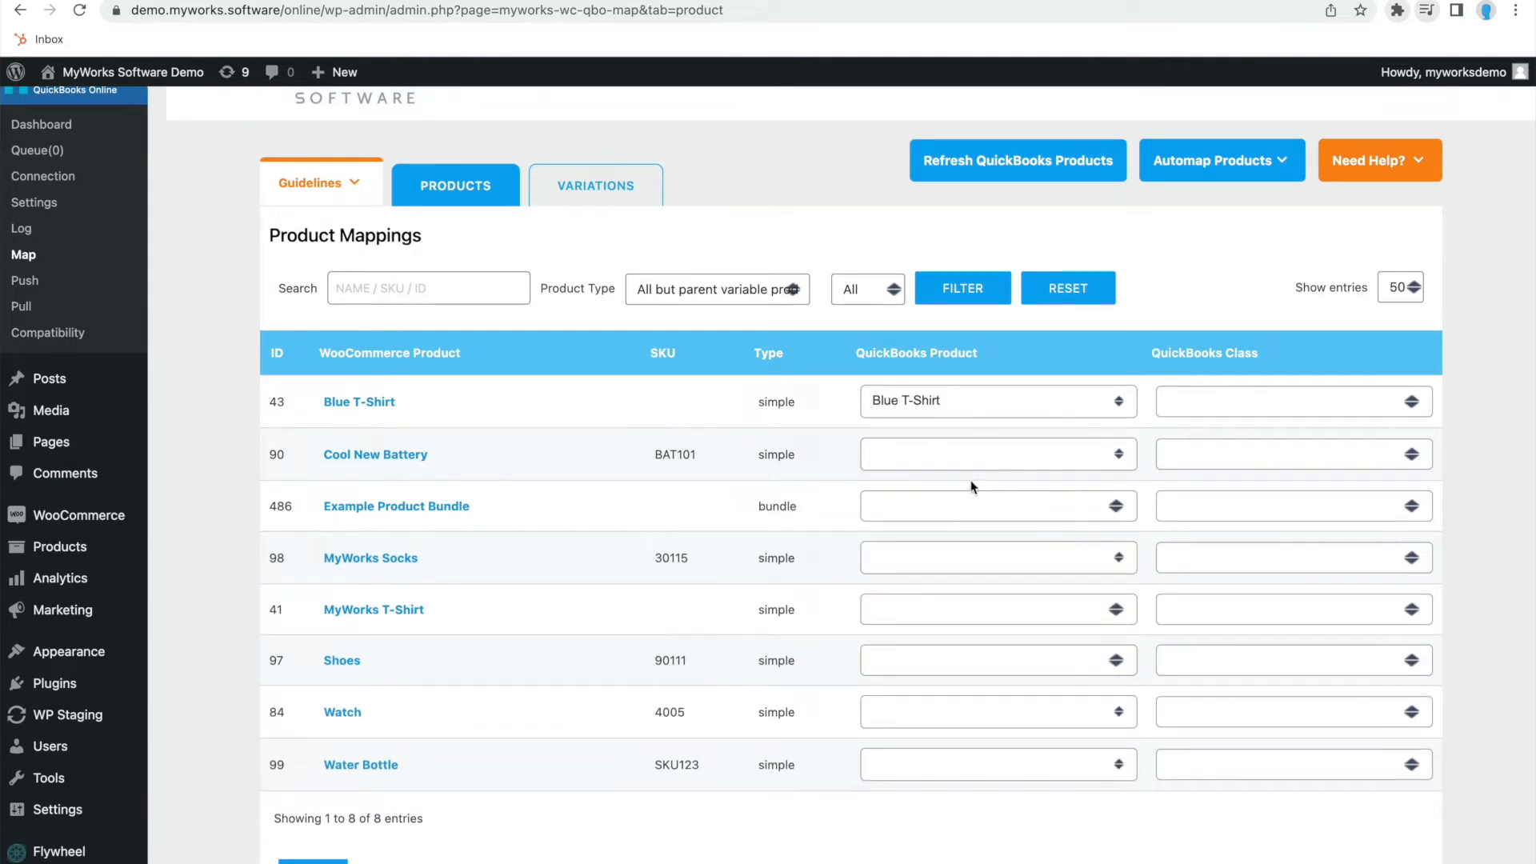
Step: Set the product automap to match the WooCommerce Name field to the QuickBooks Name field
click(1208, 166)
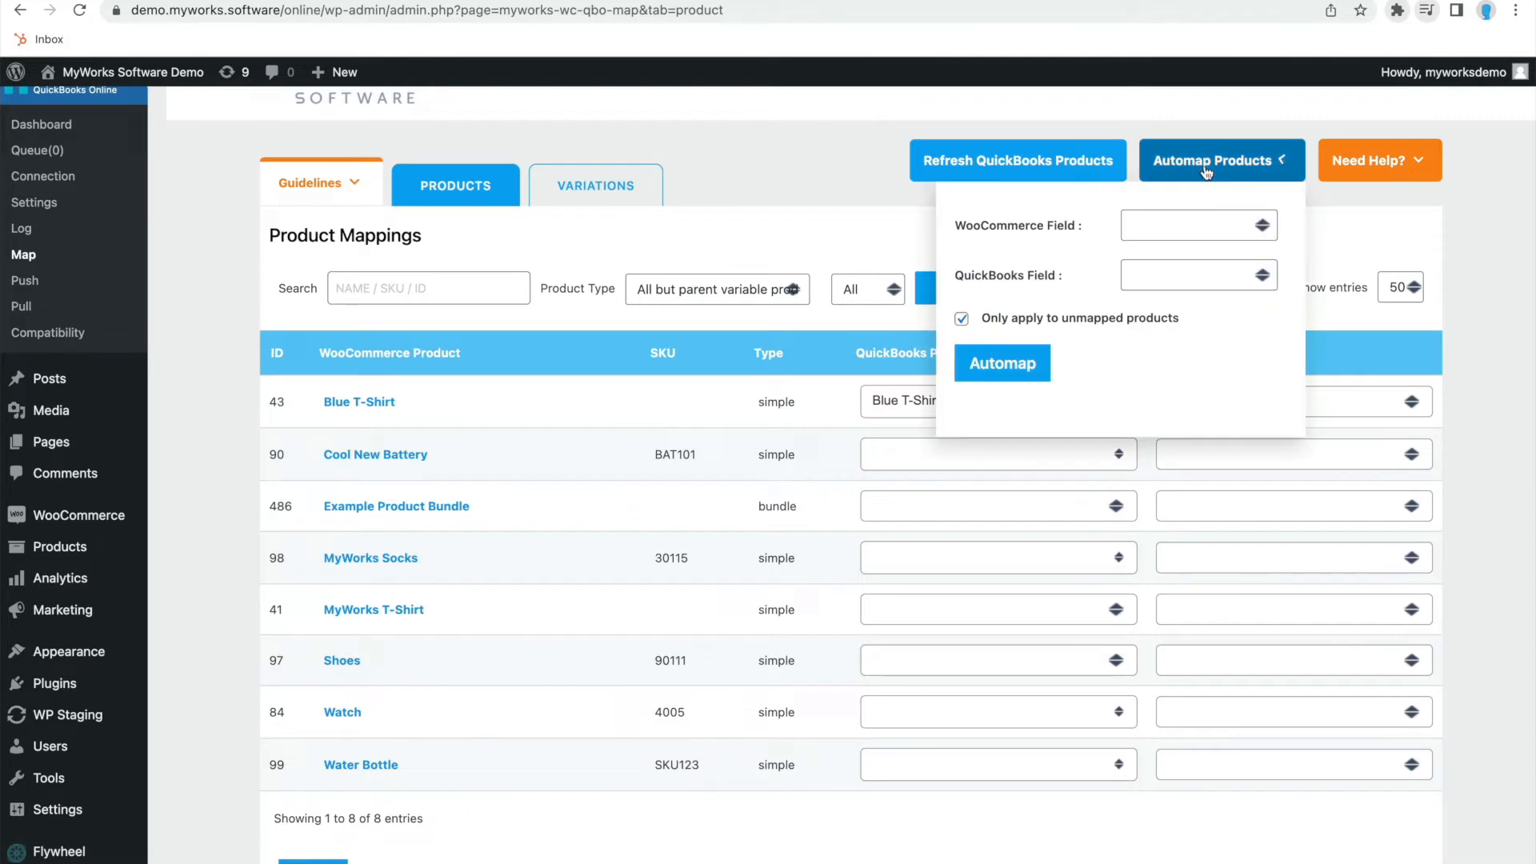
click(1182, 228)
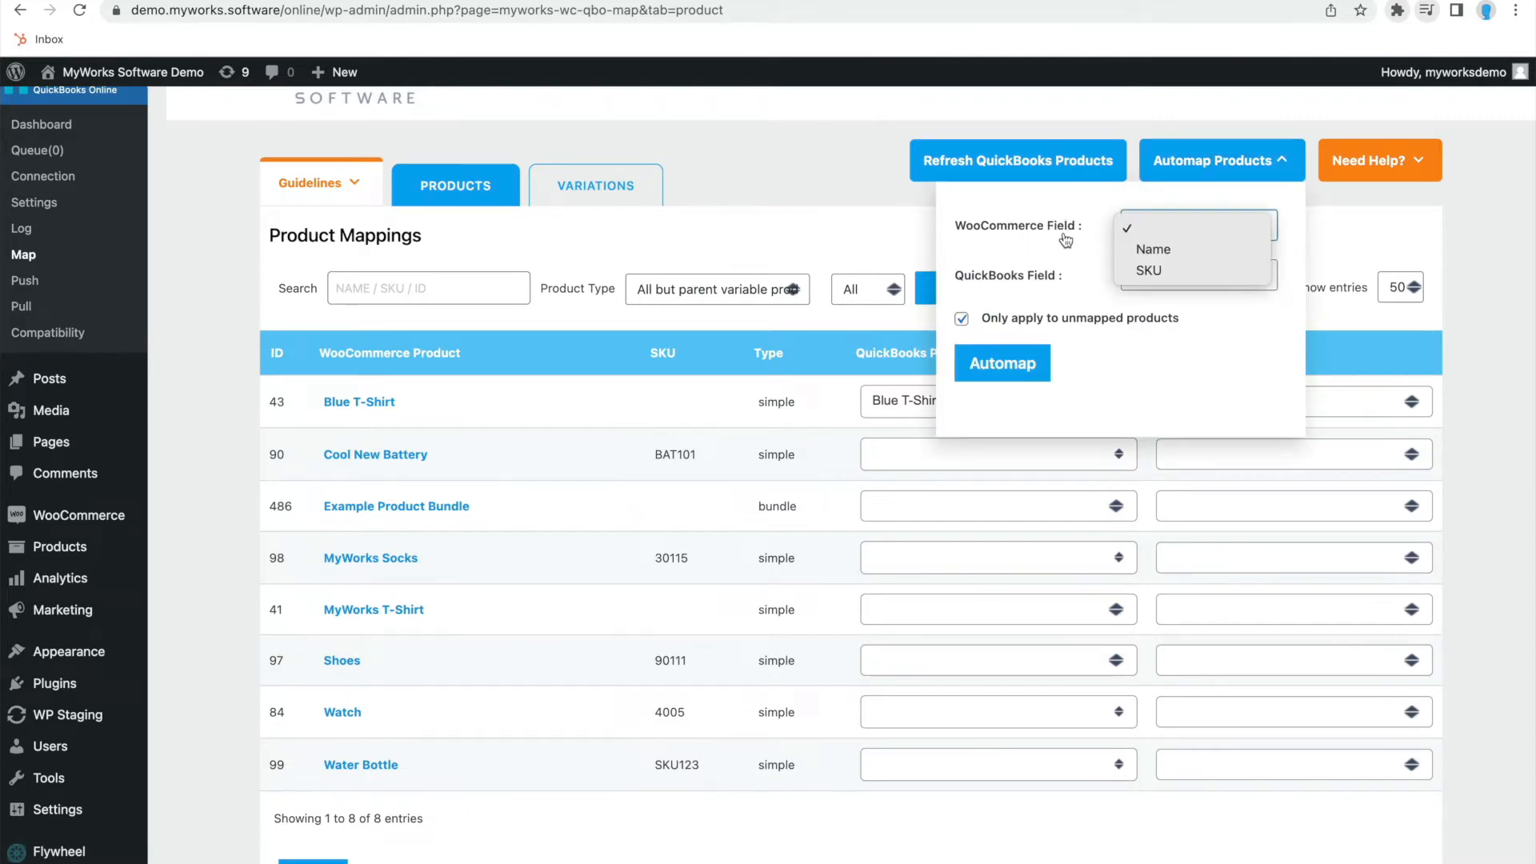
click(1154, 251)
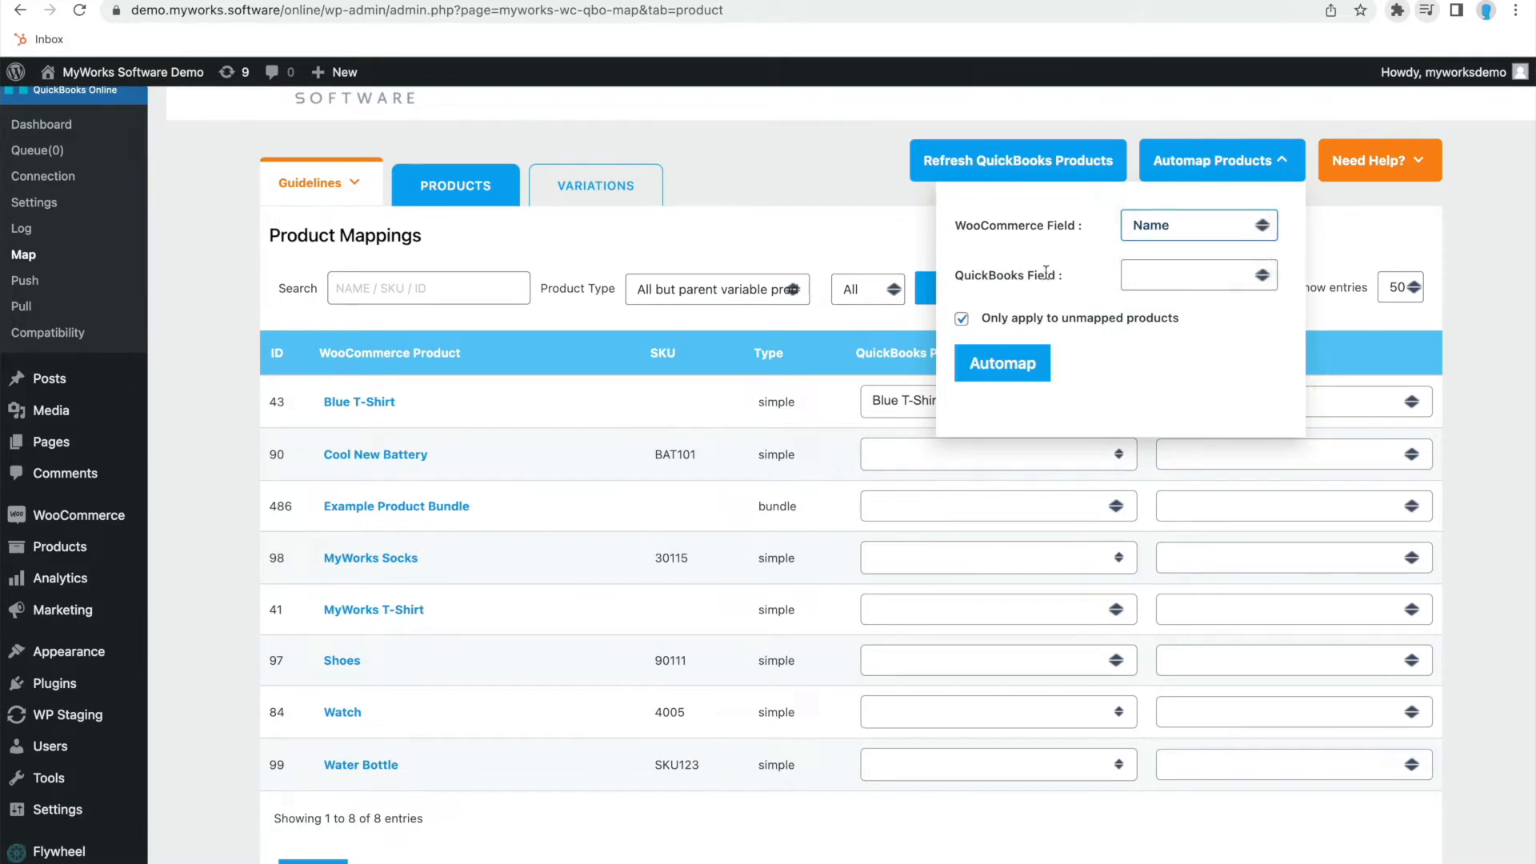
click(1160, 284)
click(1168, 299)
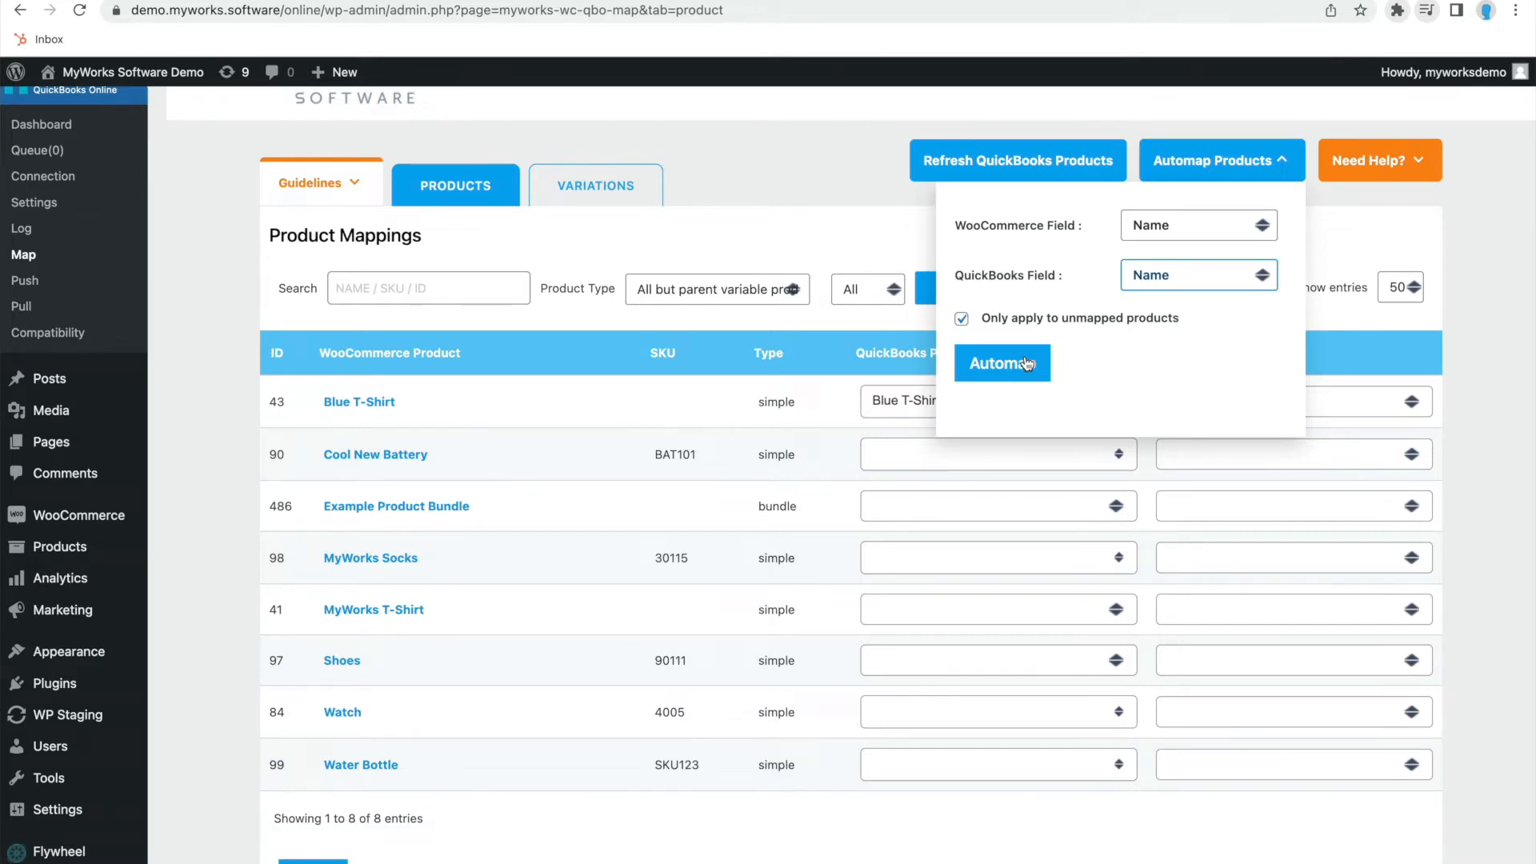
Step: Change both the WooCommerce and QuickBooks automap fields to SKU
click(1136, 225)
click(1152, 247)
click(1150, 276)
click(1154, 297)
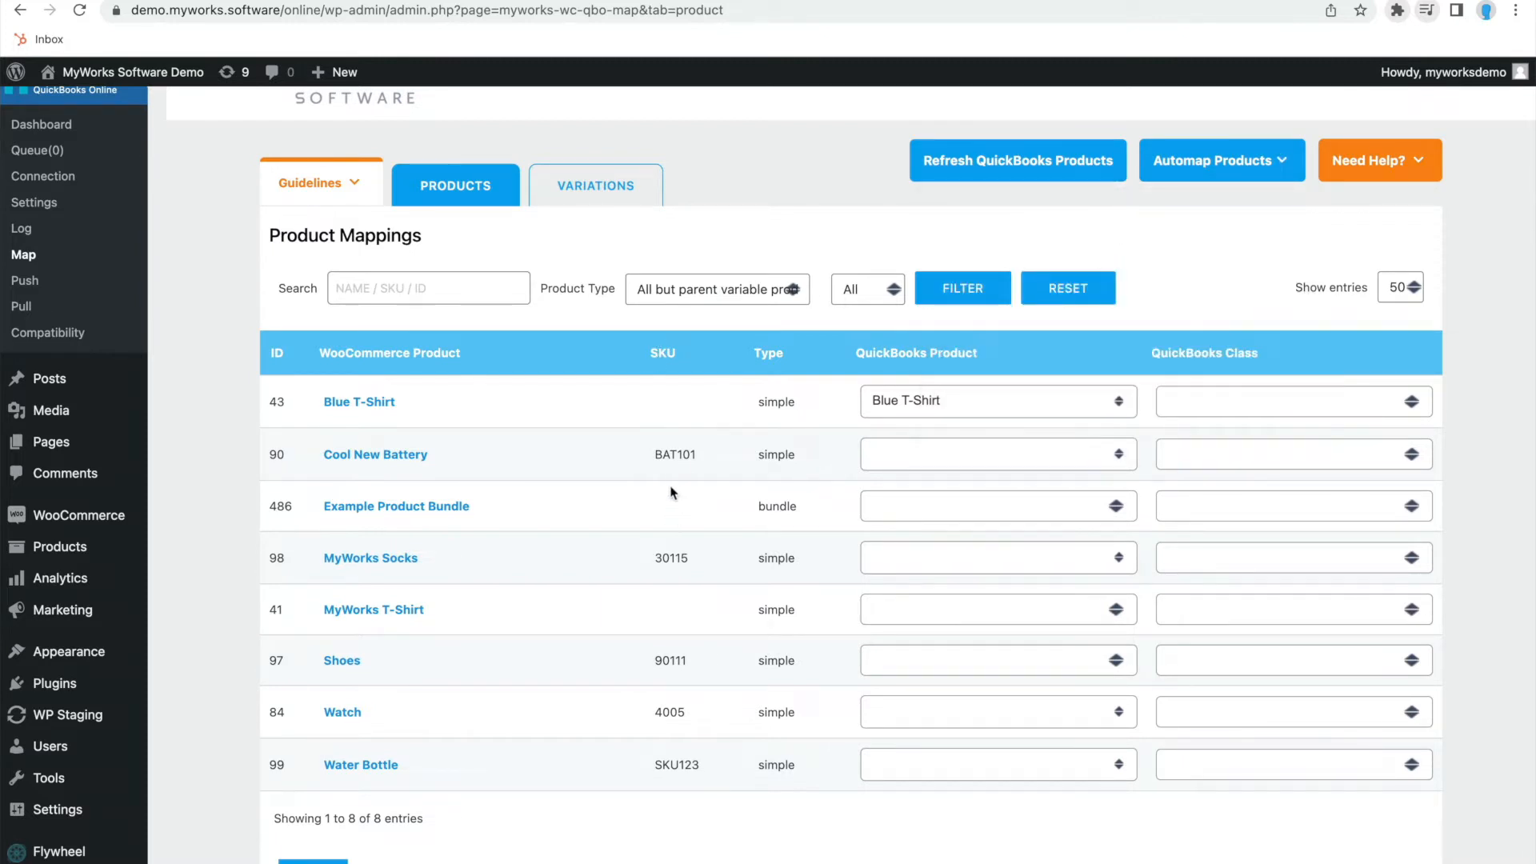
Step: Automap the unmapped products by matching WooCommerce Name to QuickBooks Name, and accept the override notice
double_click(673, 454)
click(1220, 160)
mouse_move(1224, 160)
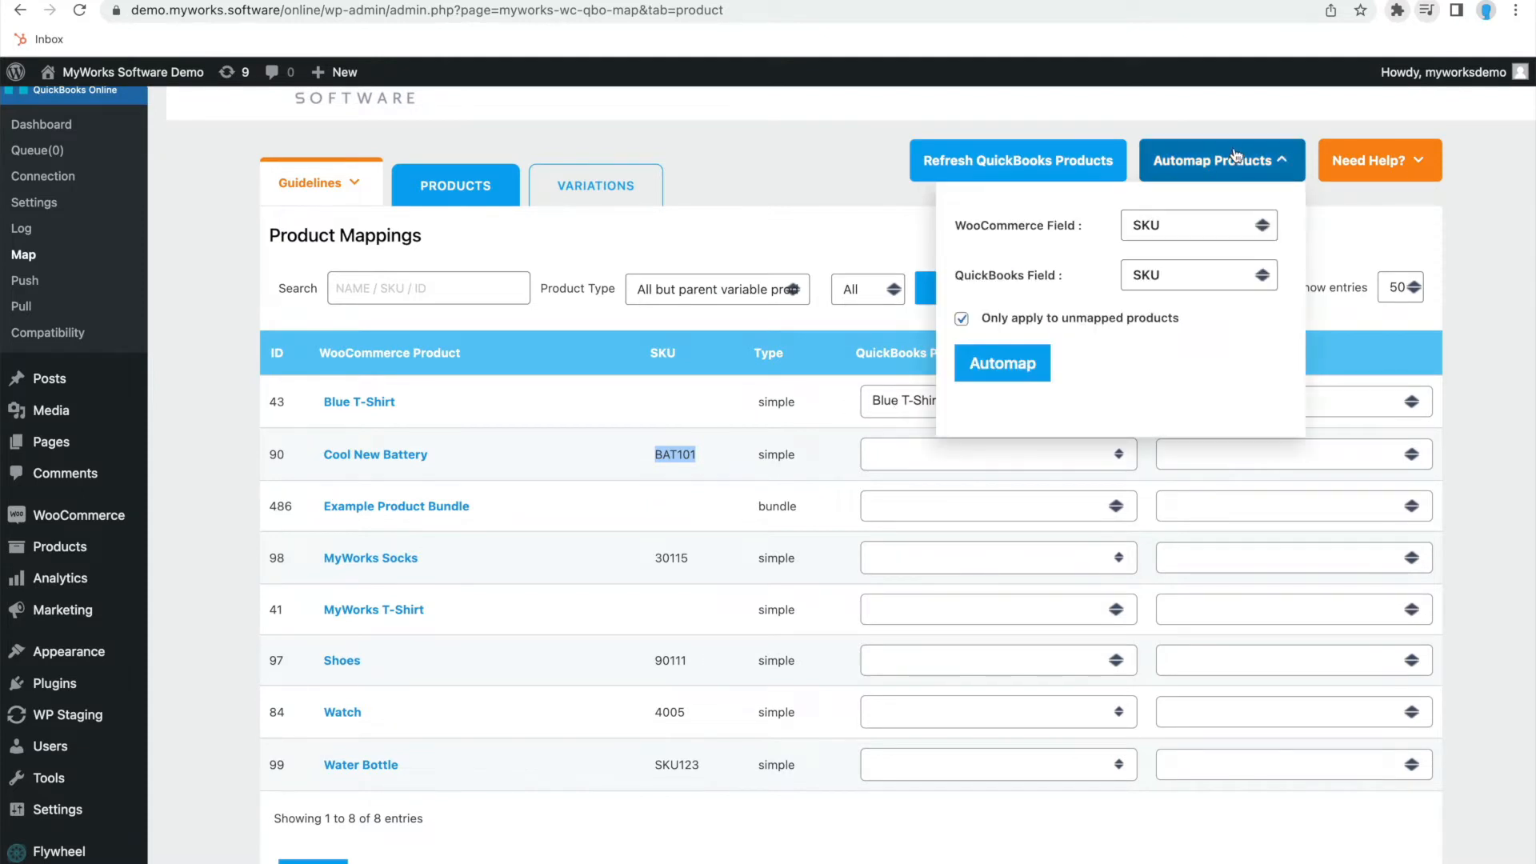
click(1160, 226)
click(1153, 204)
click(1162, 276)
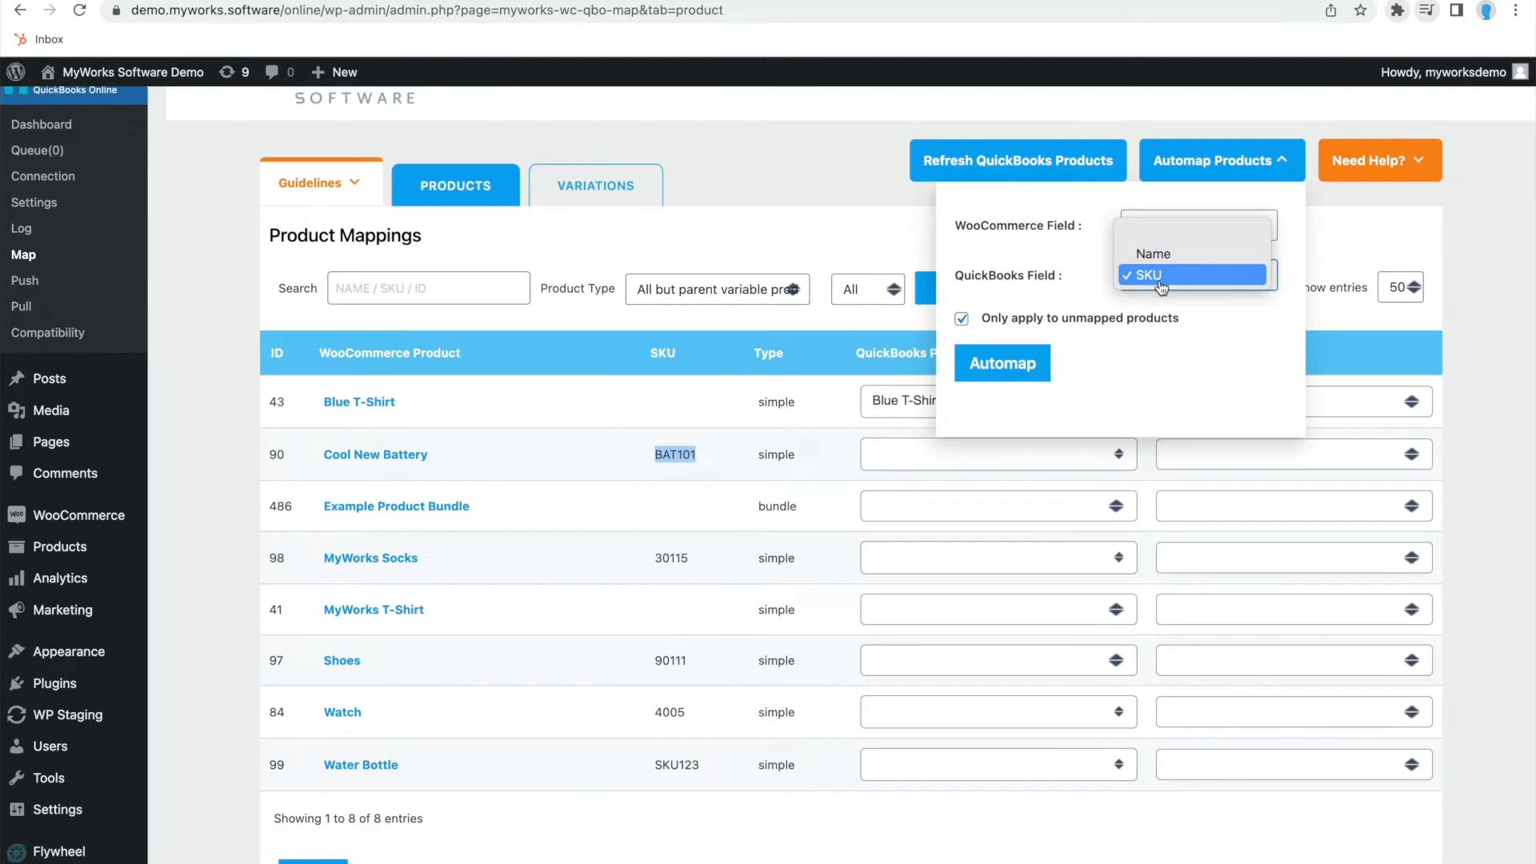
click(1152, 253)
click(1007, 373)
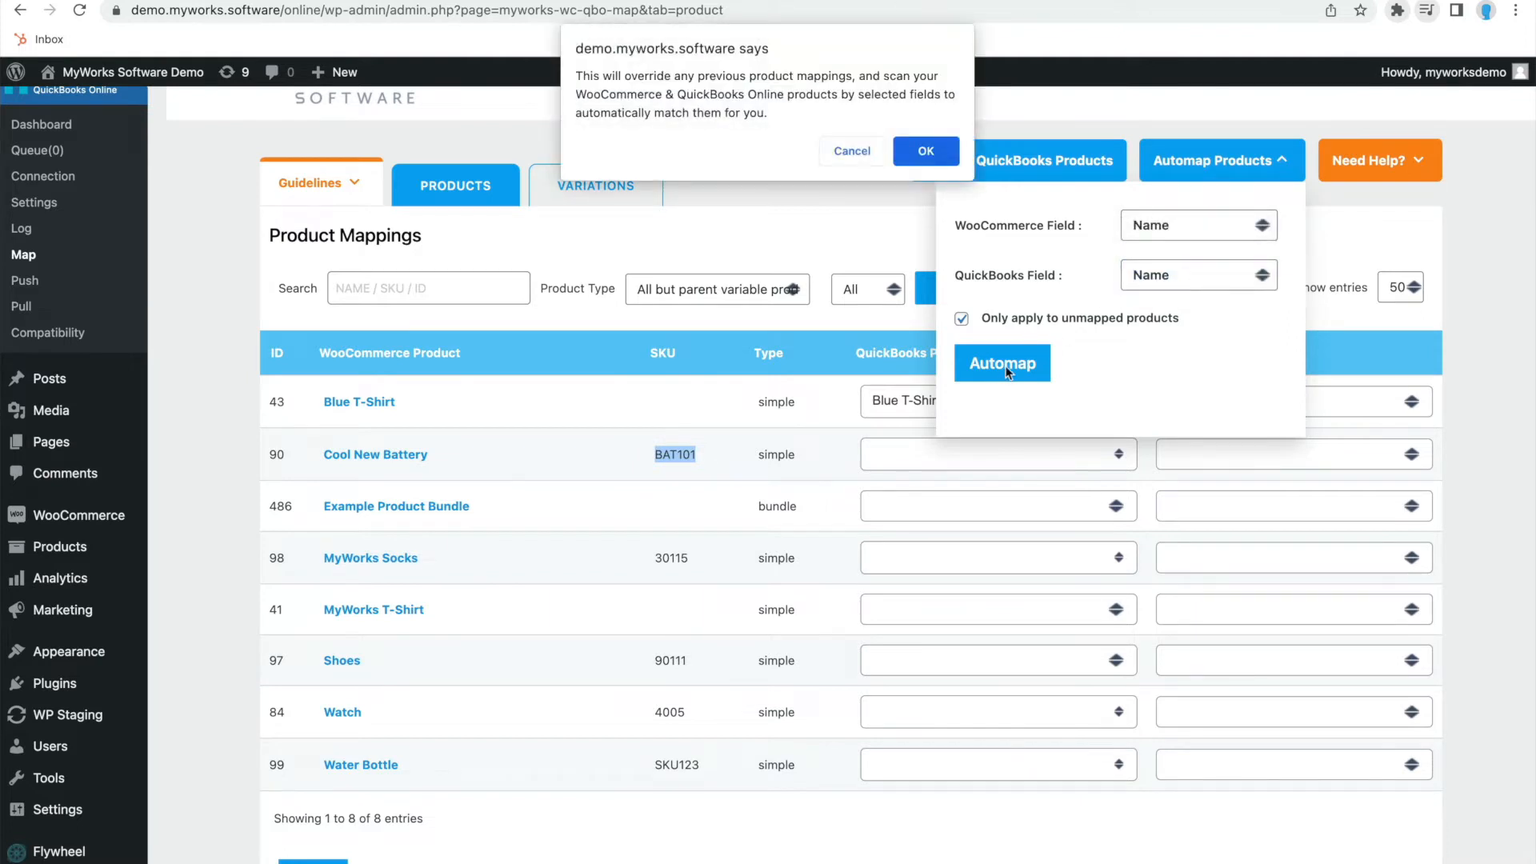
click(928, 152)
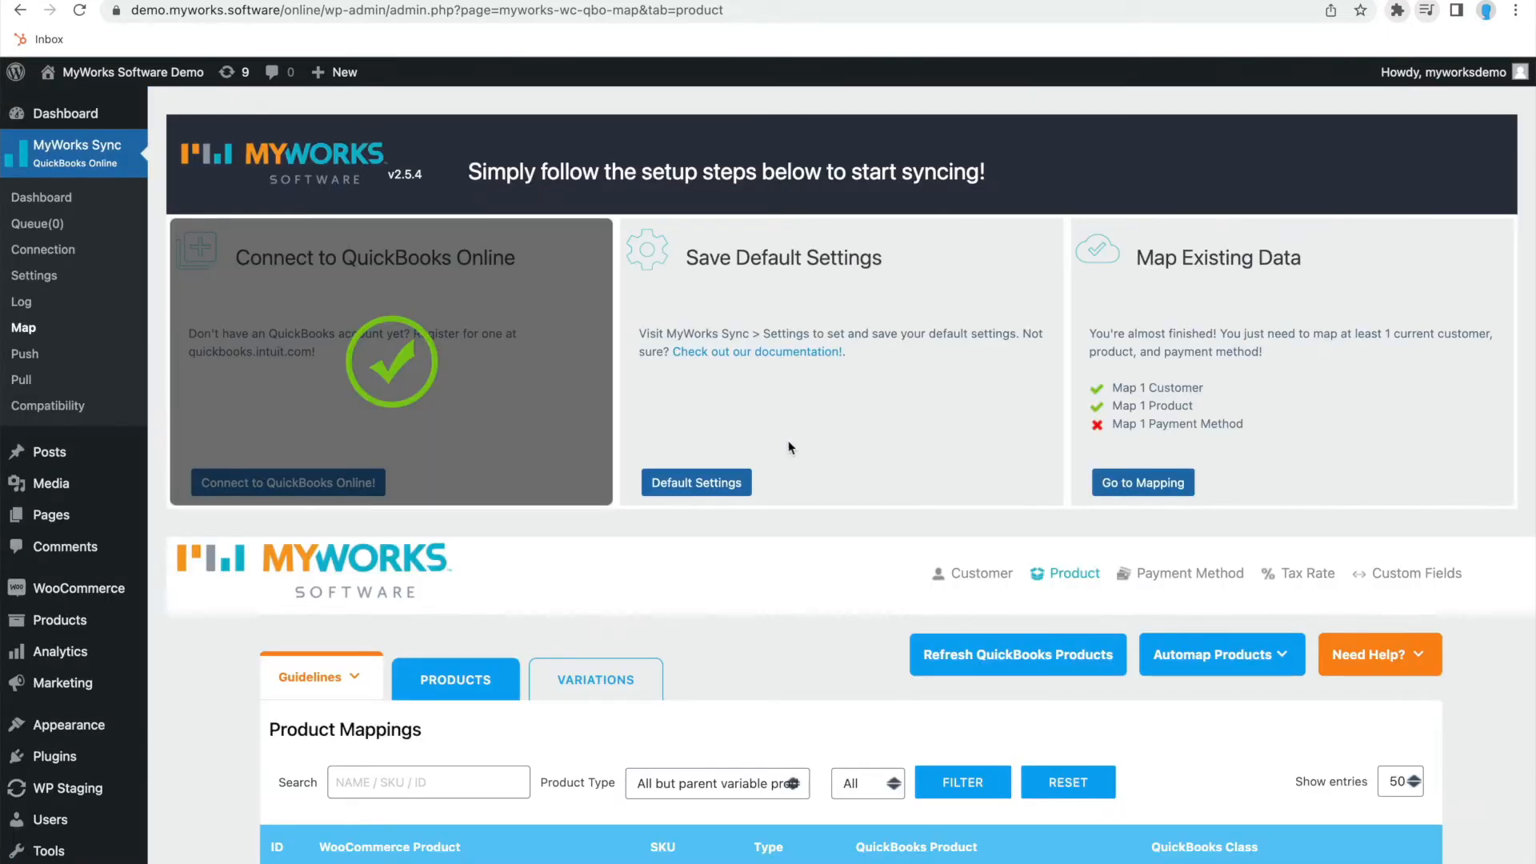
Step: Map the WooCommerce product MyWorks Socks to the QuickBooks product Services
scroll(791, 445, down, 8)
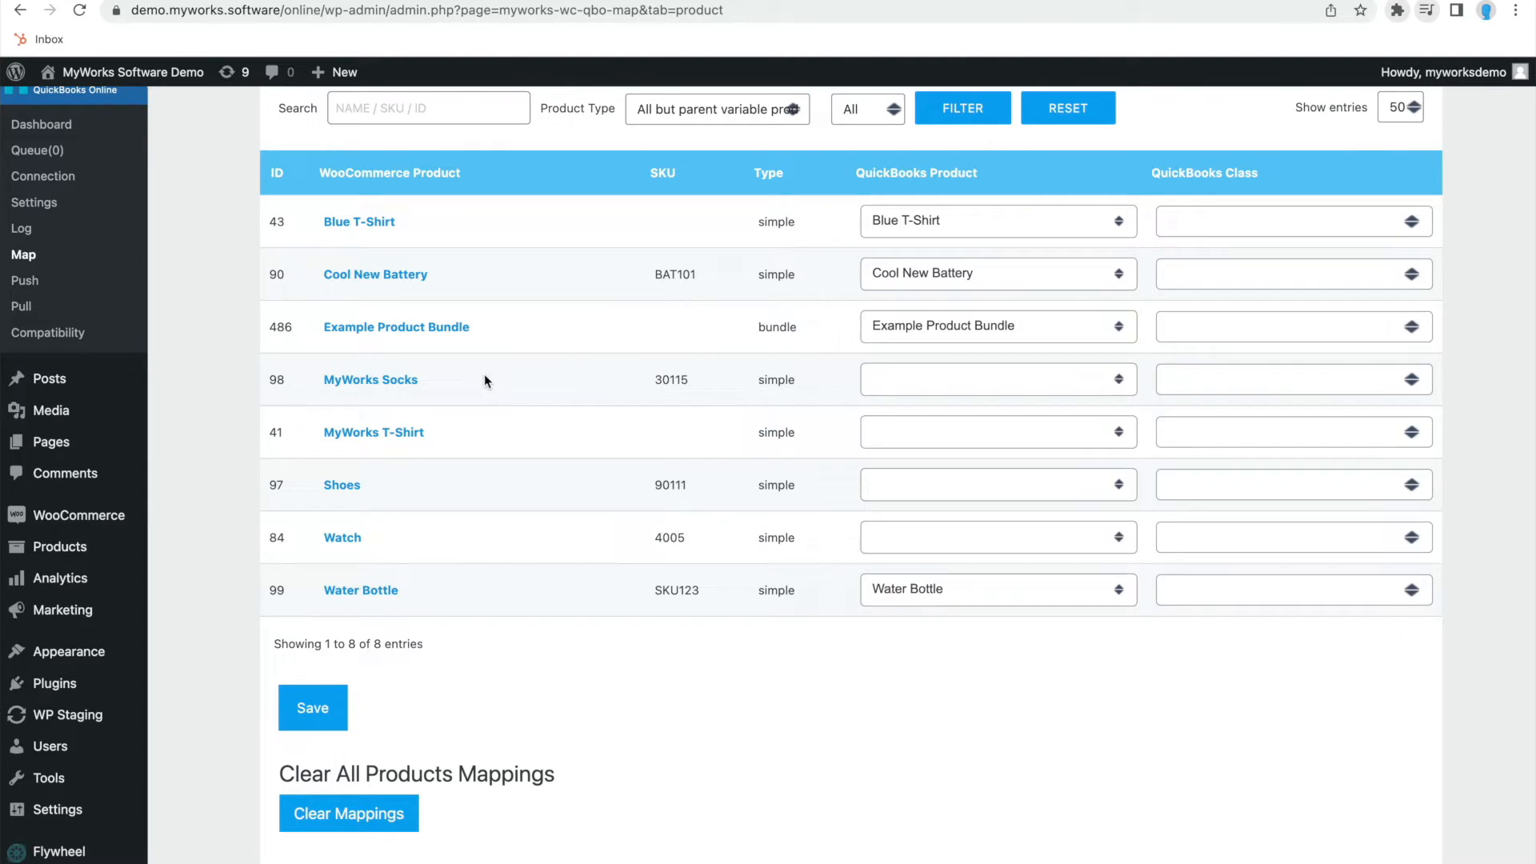
drag(320, 379, 420, 379)
click(949, 379)
scroll(956, 496, down, 5)
scroll(963, 500, down, 3)
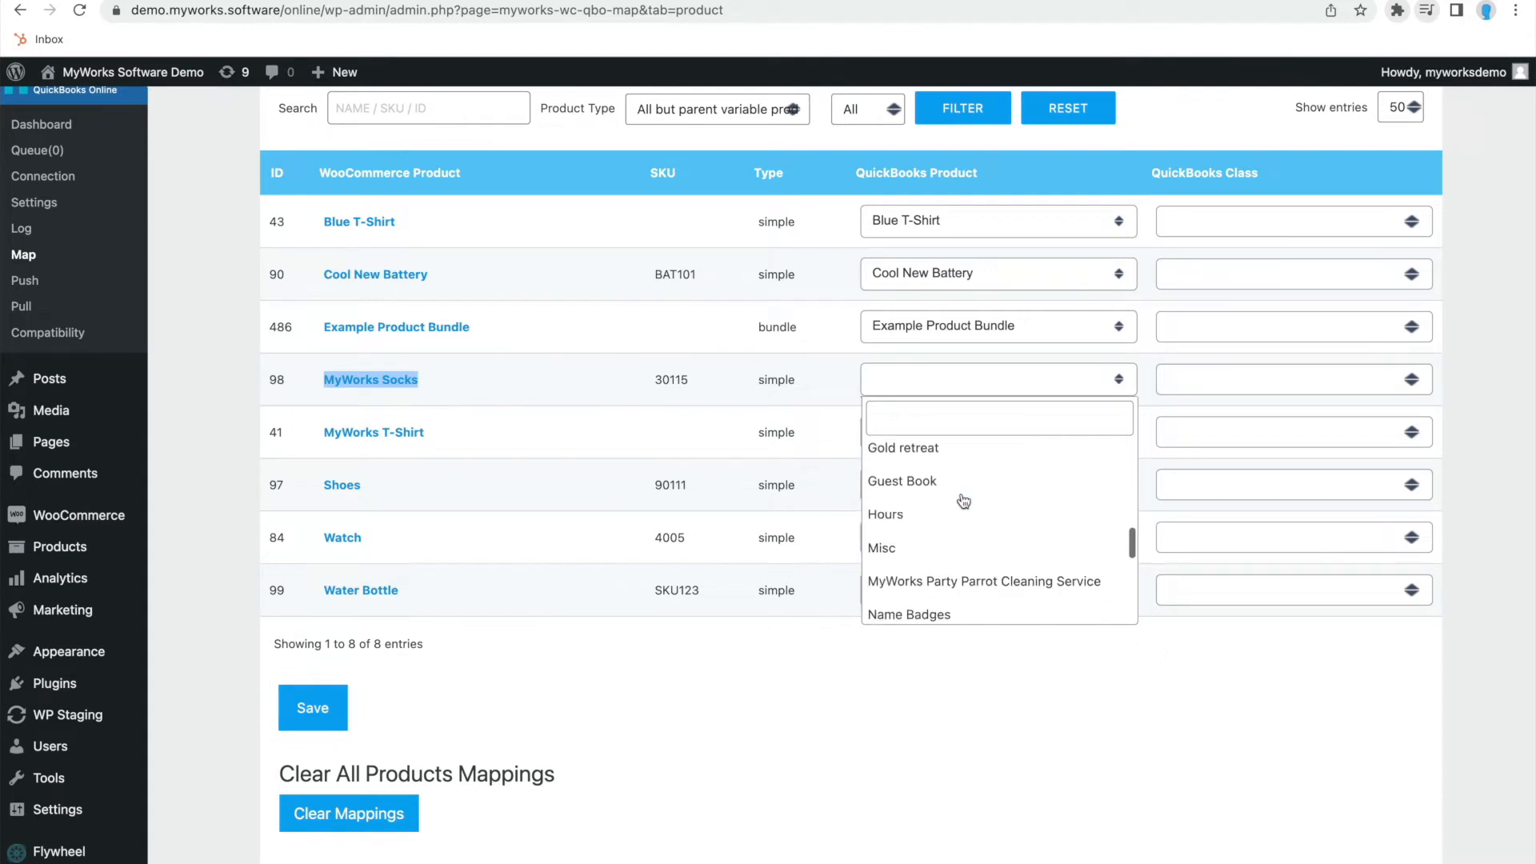
scroll(964, 501, down, 4)
scroll(962, 500, down, 2)
scroll(960, 493, up, 1)
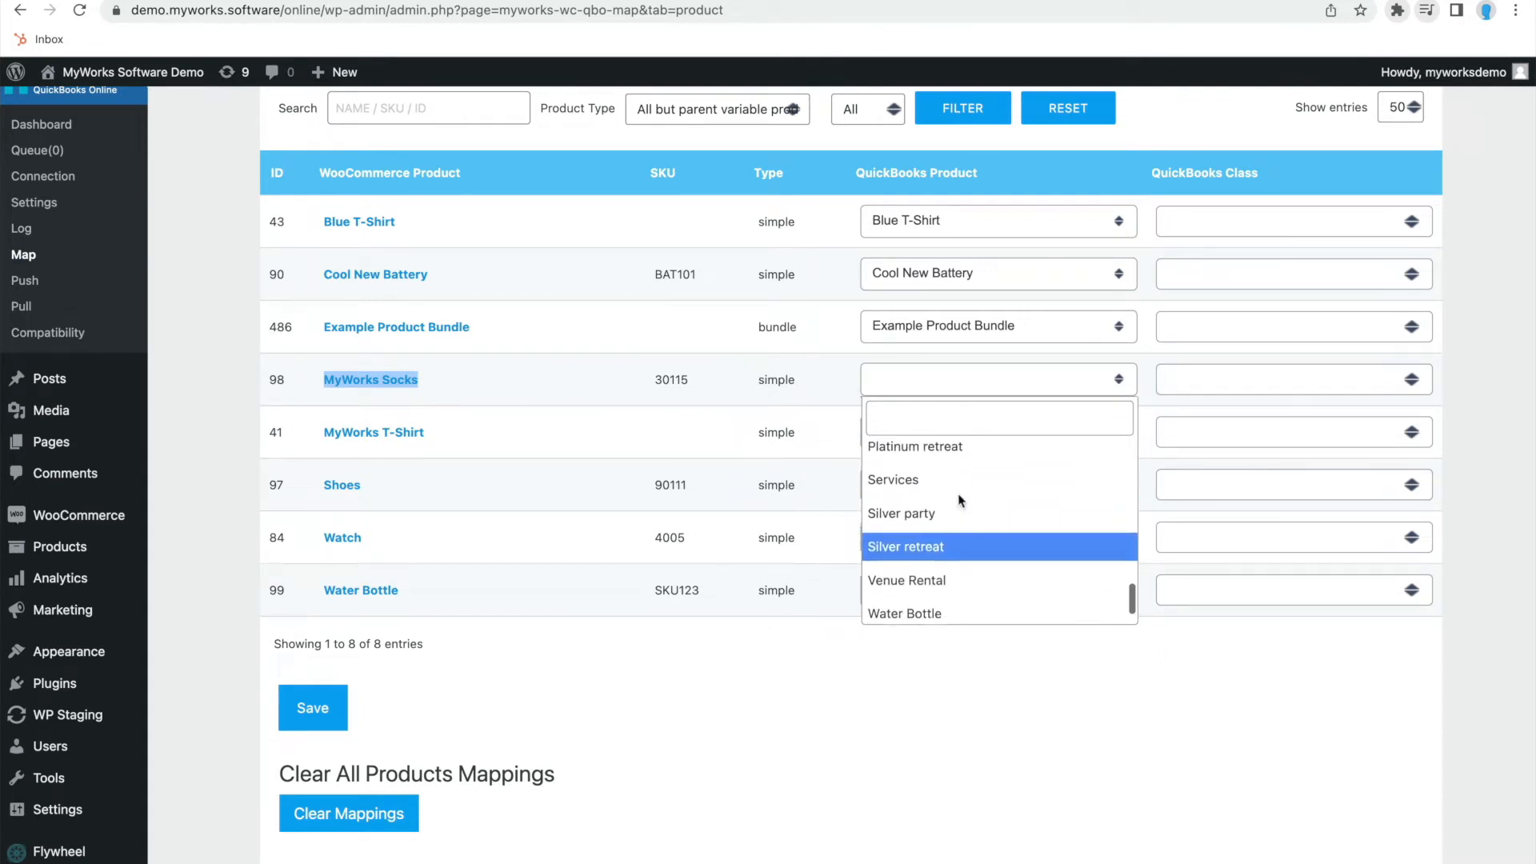
click(917, 497)
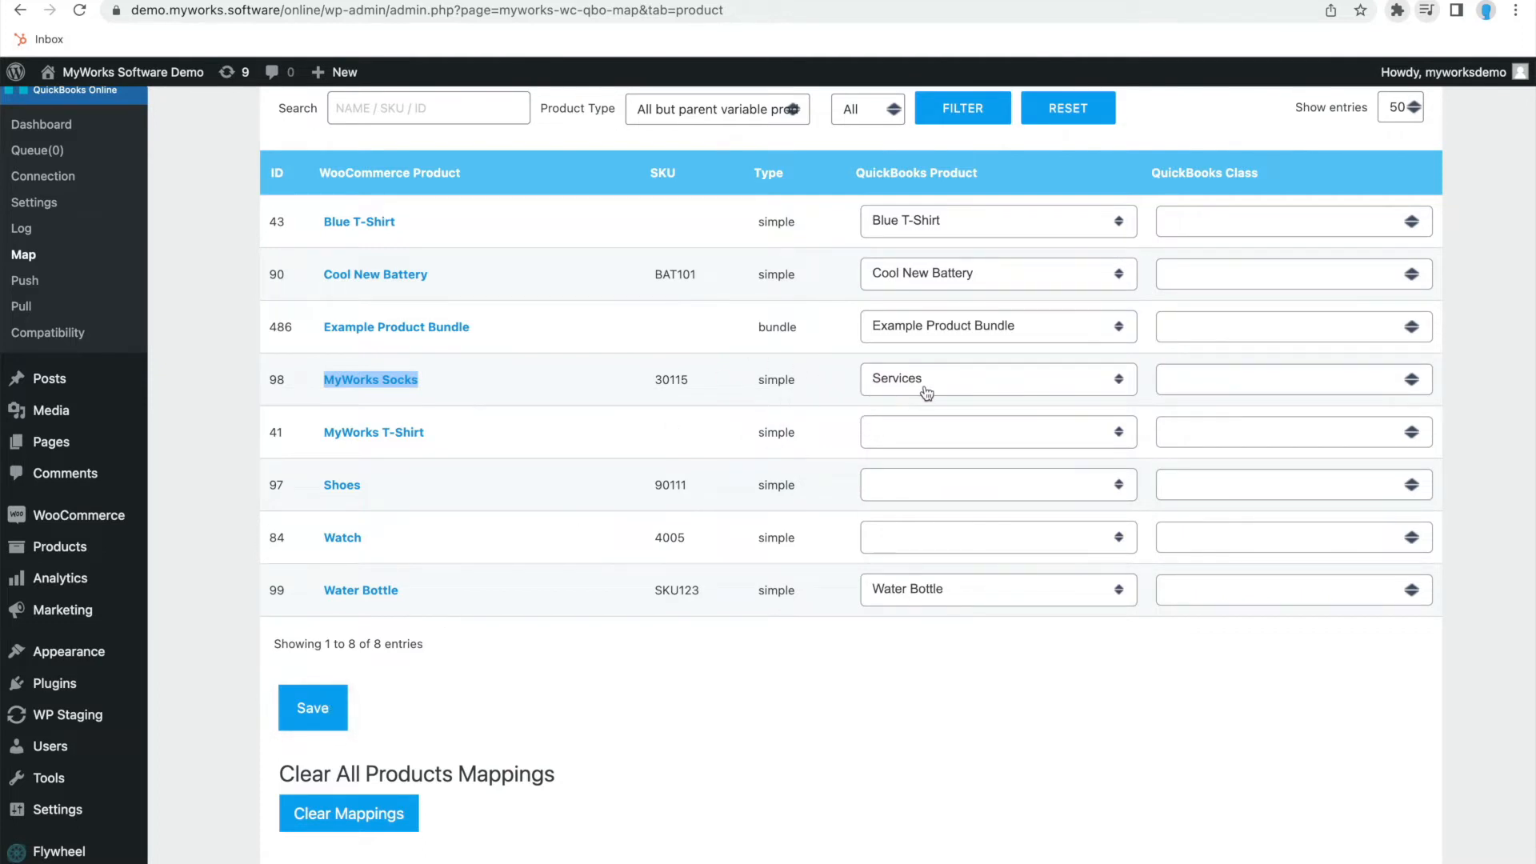
click(823, 389)
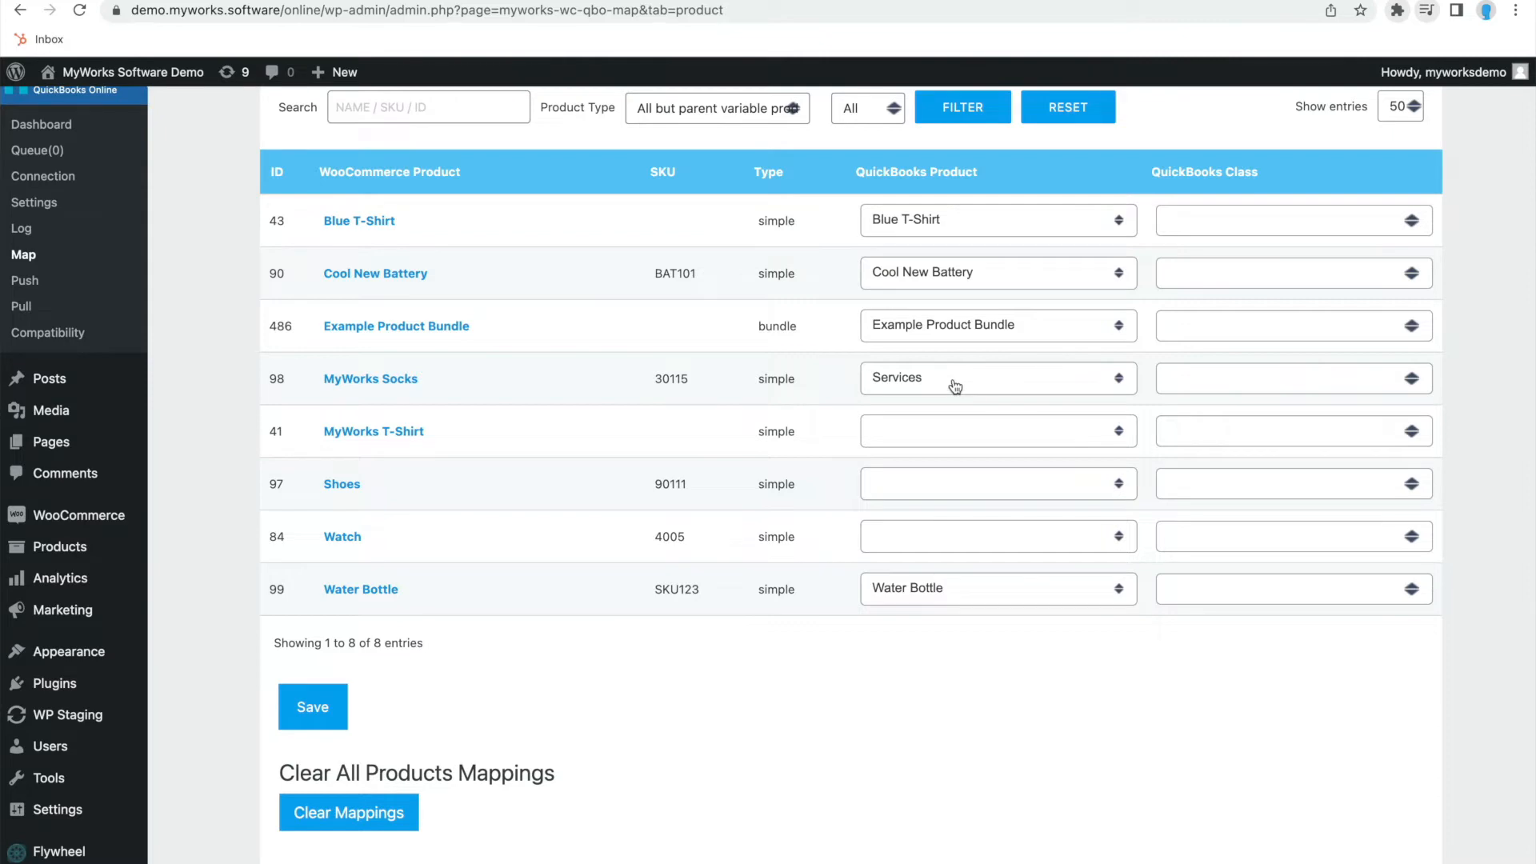
Step: Save the product mappings and dismiss the confirmation message
scroll(952, 388, up, 3)
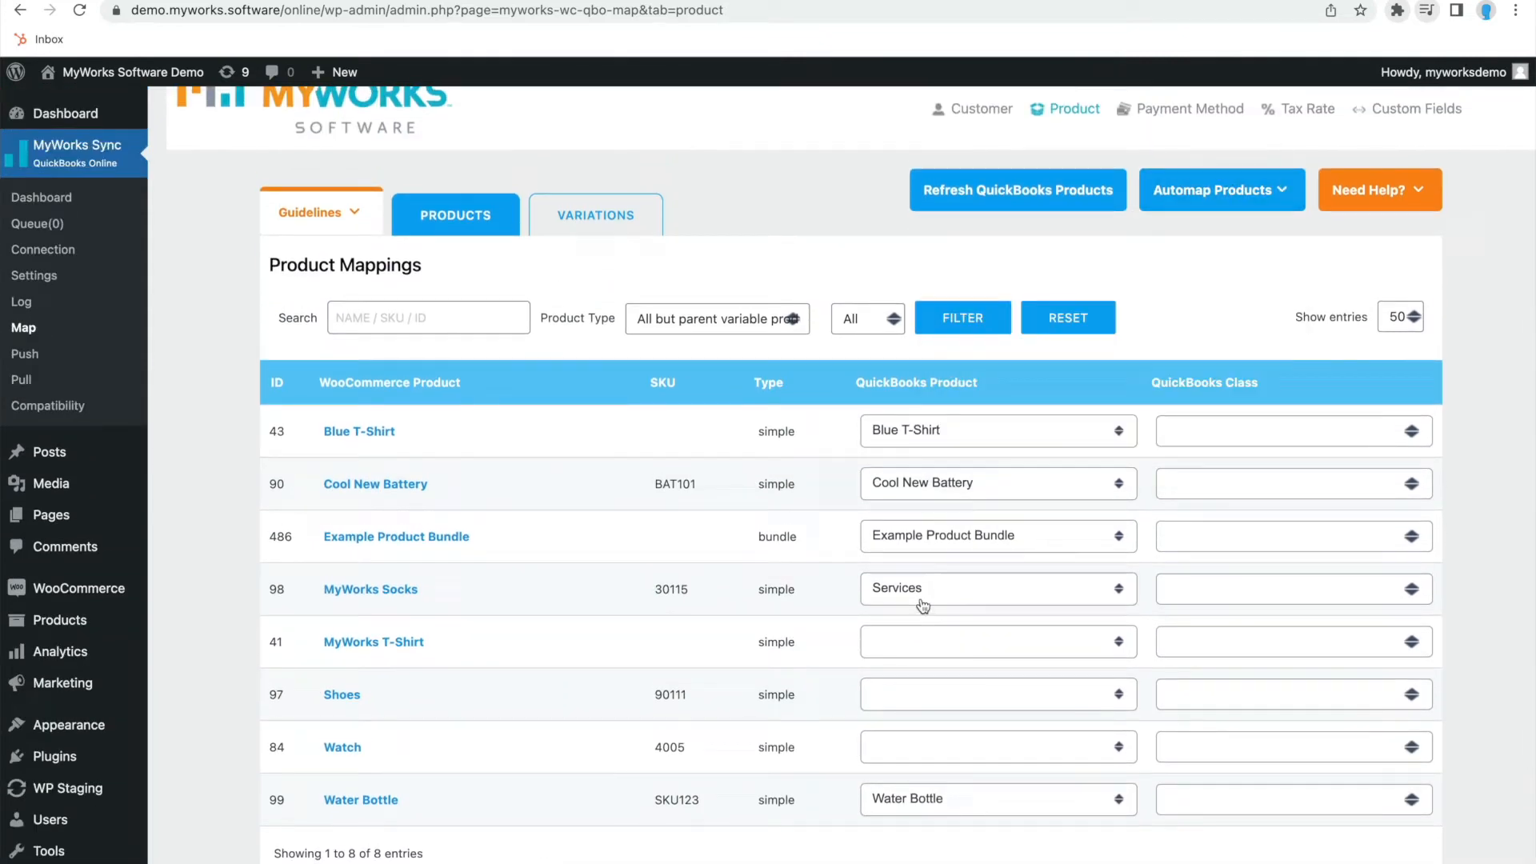
scroll(922, 605, down, 2)
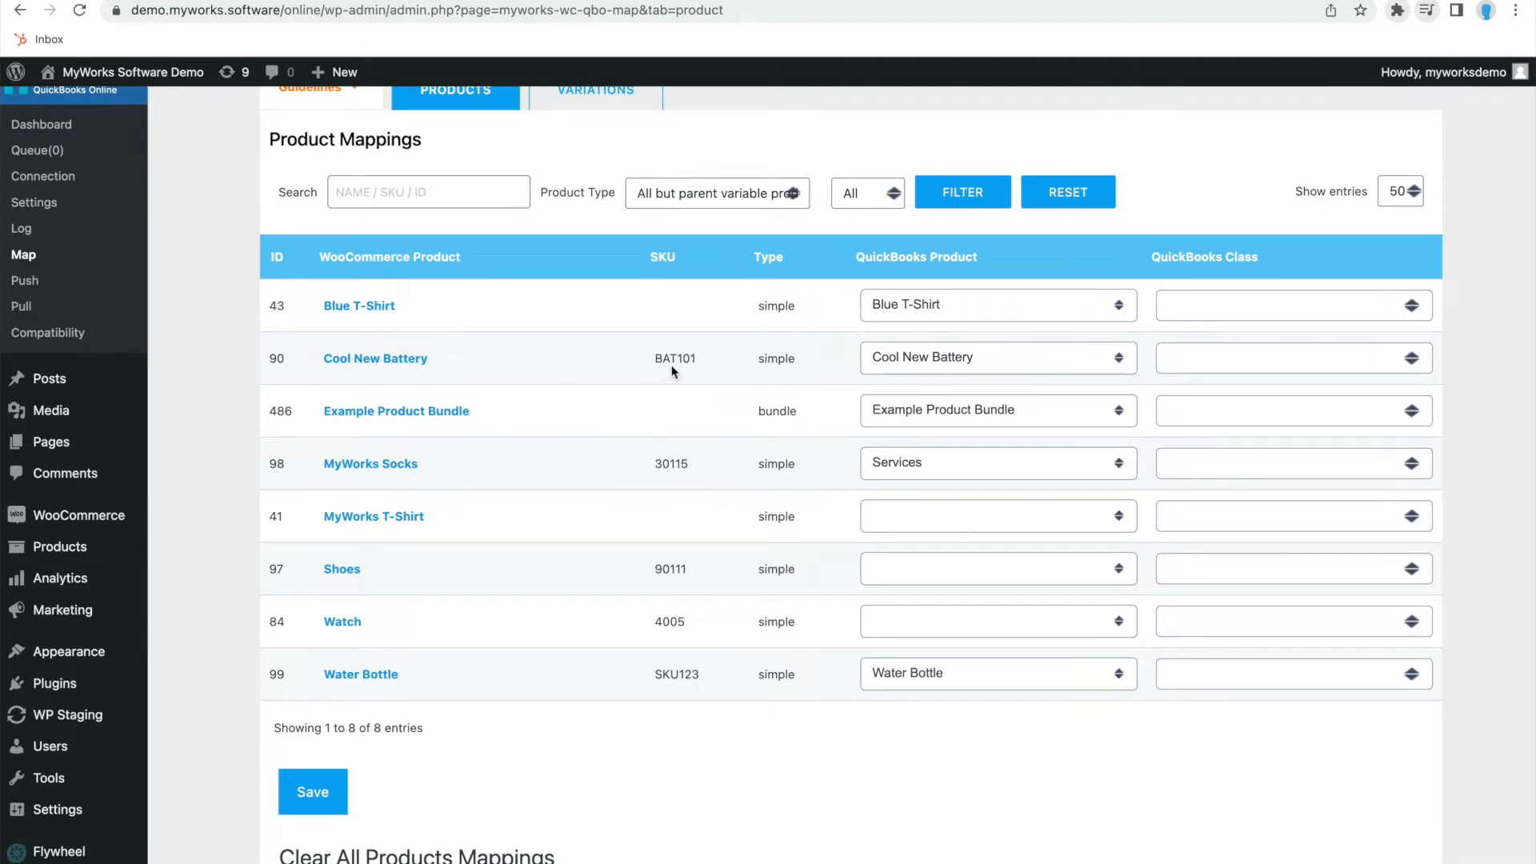
scroll(672, 371, up, 2)
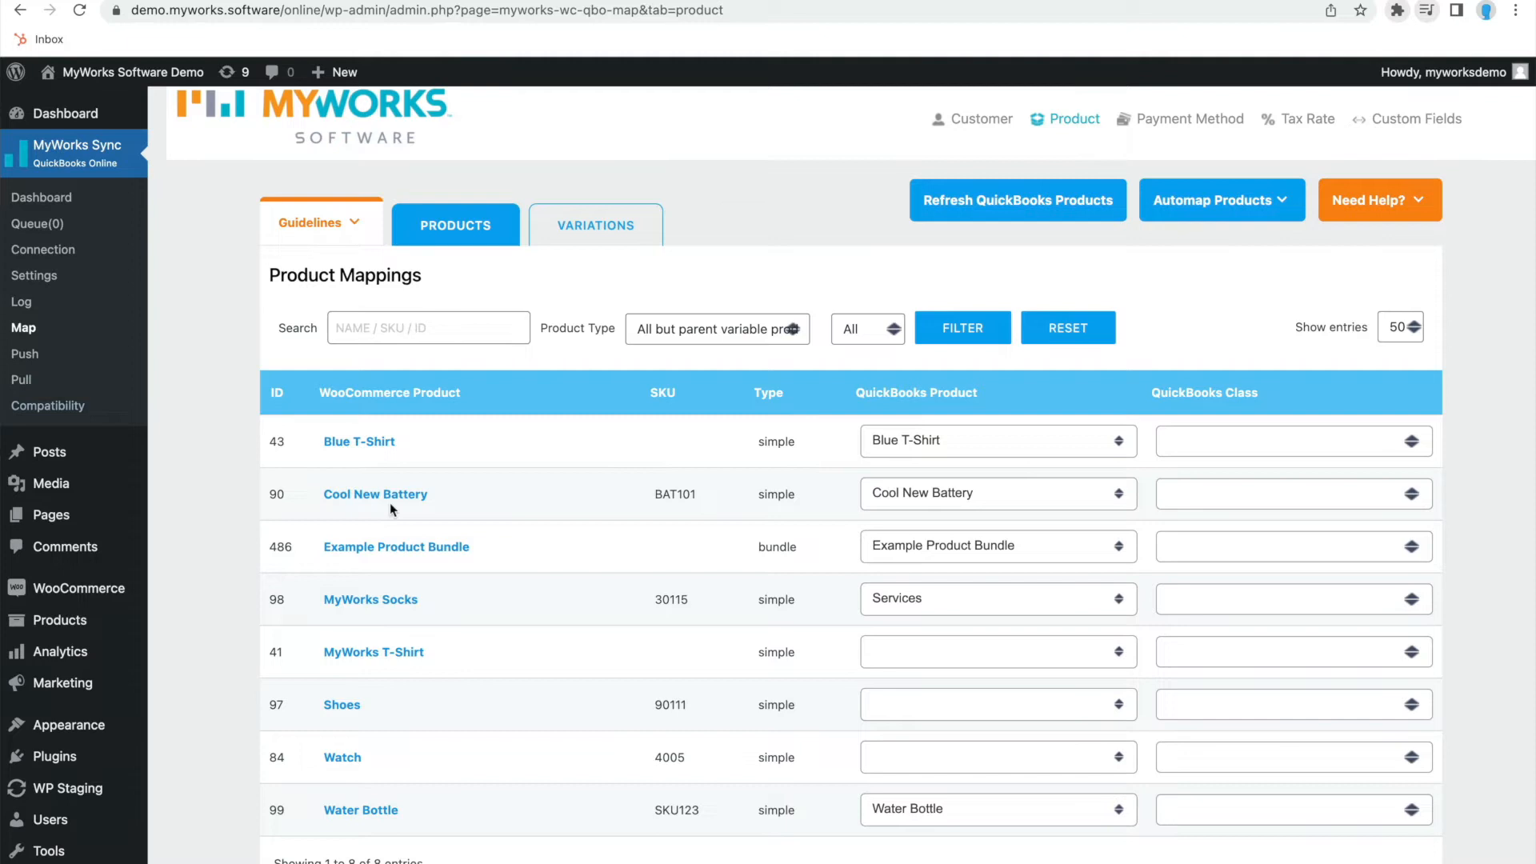
scroll(472, 501, down, 3)
click(322, 702)
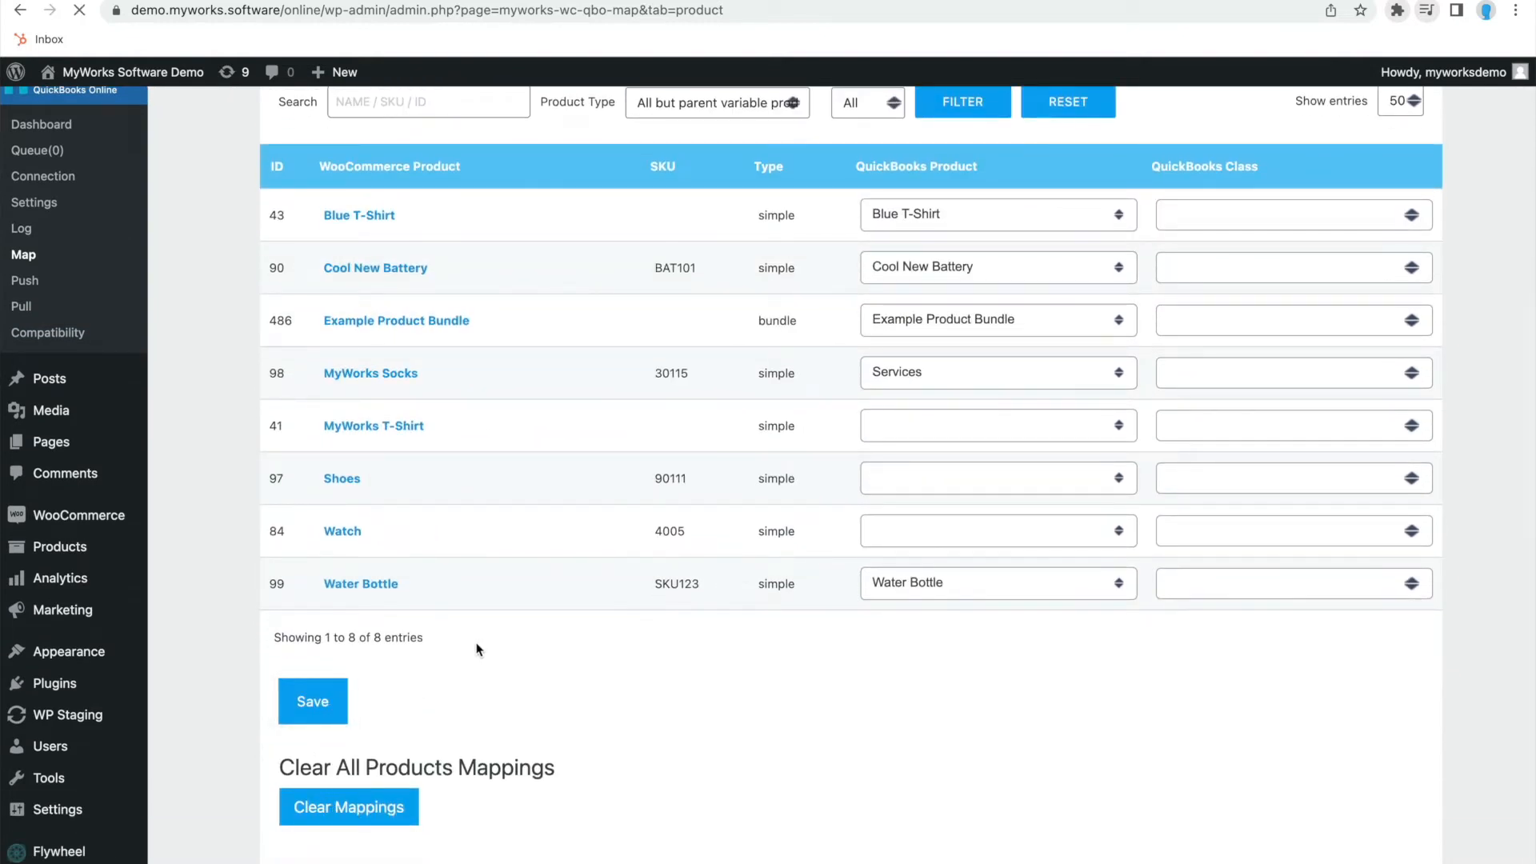
scroll(770, 294, up, 3)
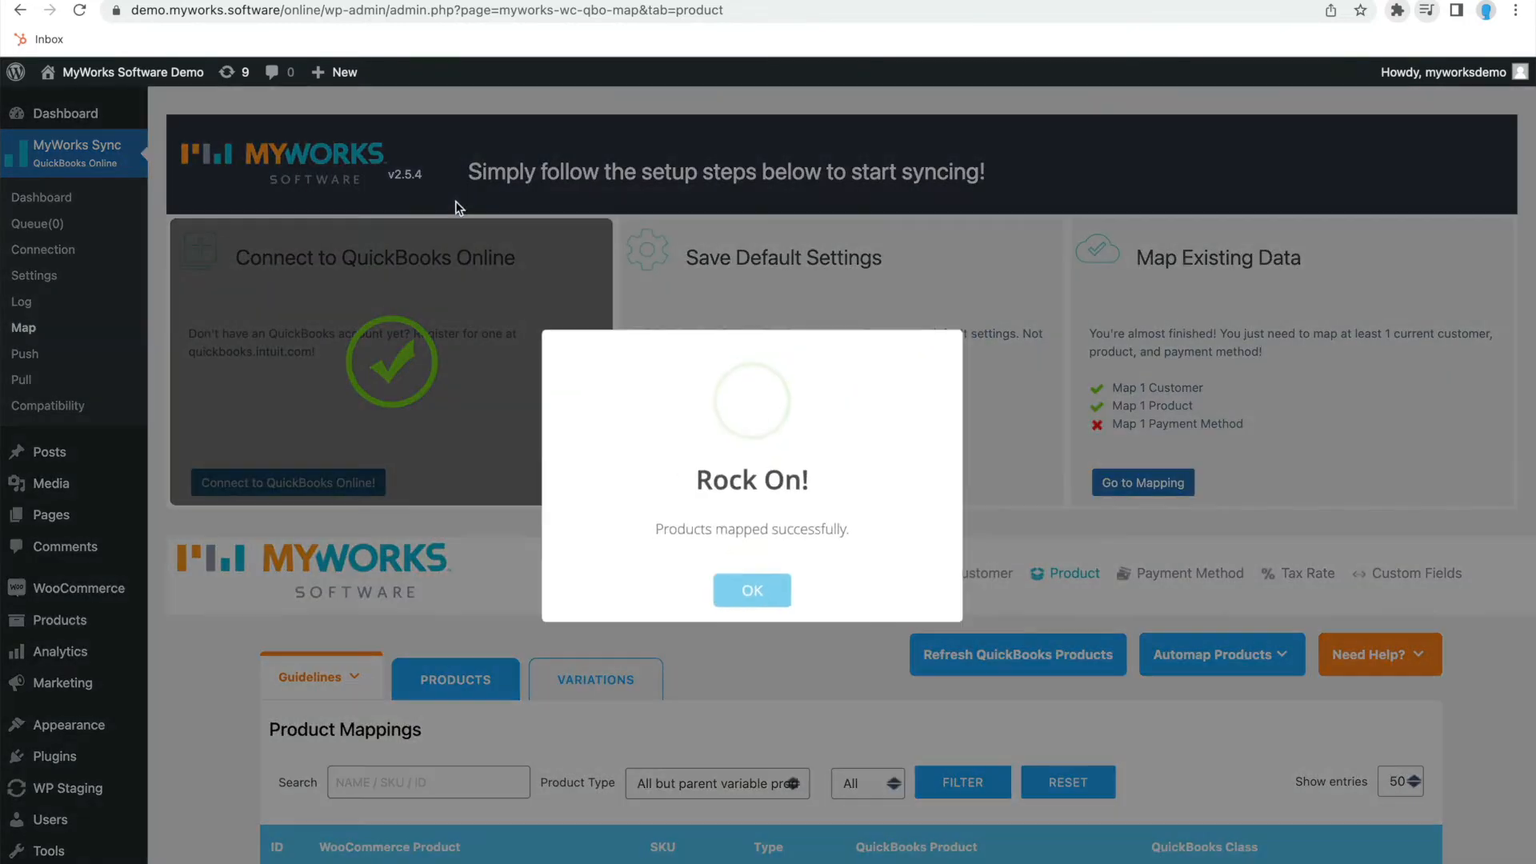
click(768, 600)
Step: Examine the types of the listed products and the choices available in the product type filter
scroll(706, 603, down, 6)
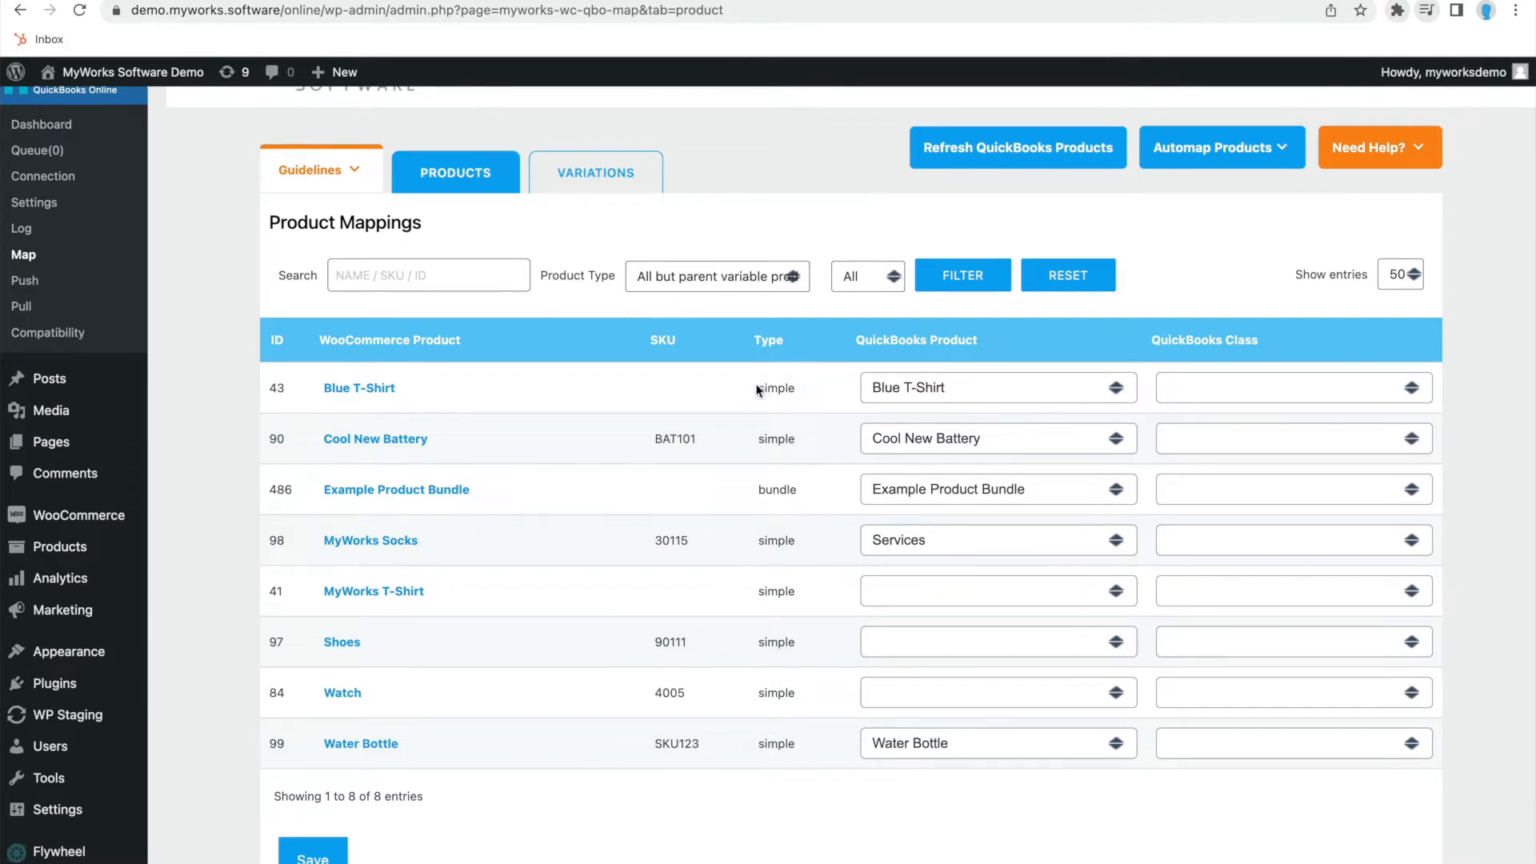
double_click(766, 488)
click(764, 544)
click(712, 277)
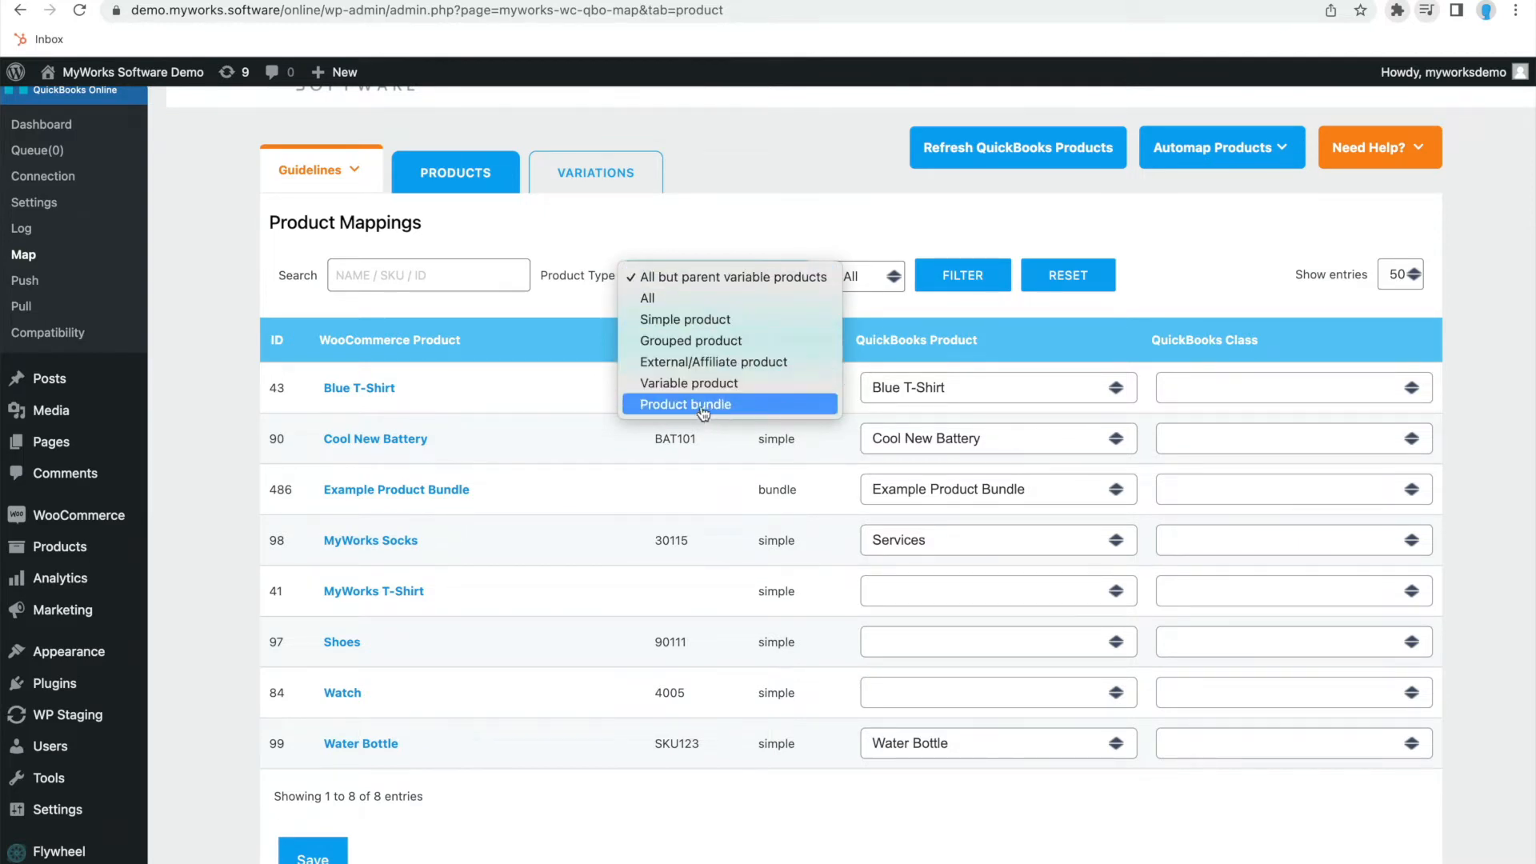
click(767, 287)
click(769, 288)
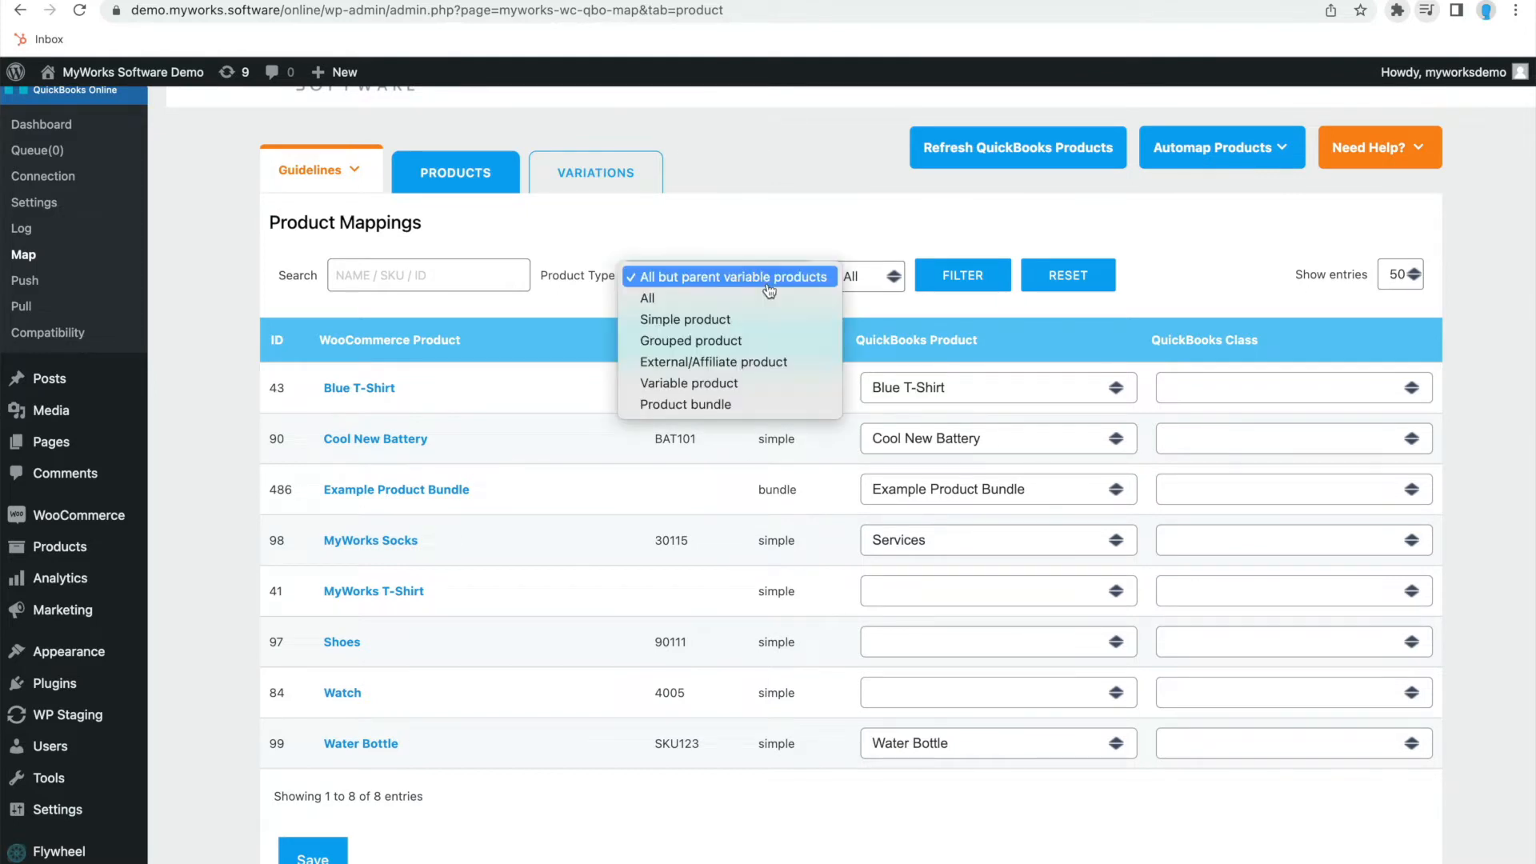
click(560, 317)
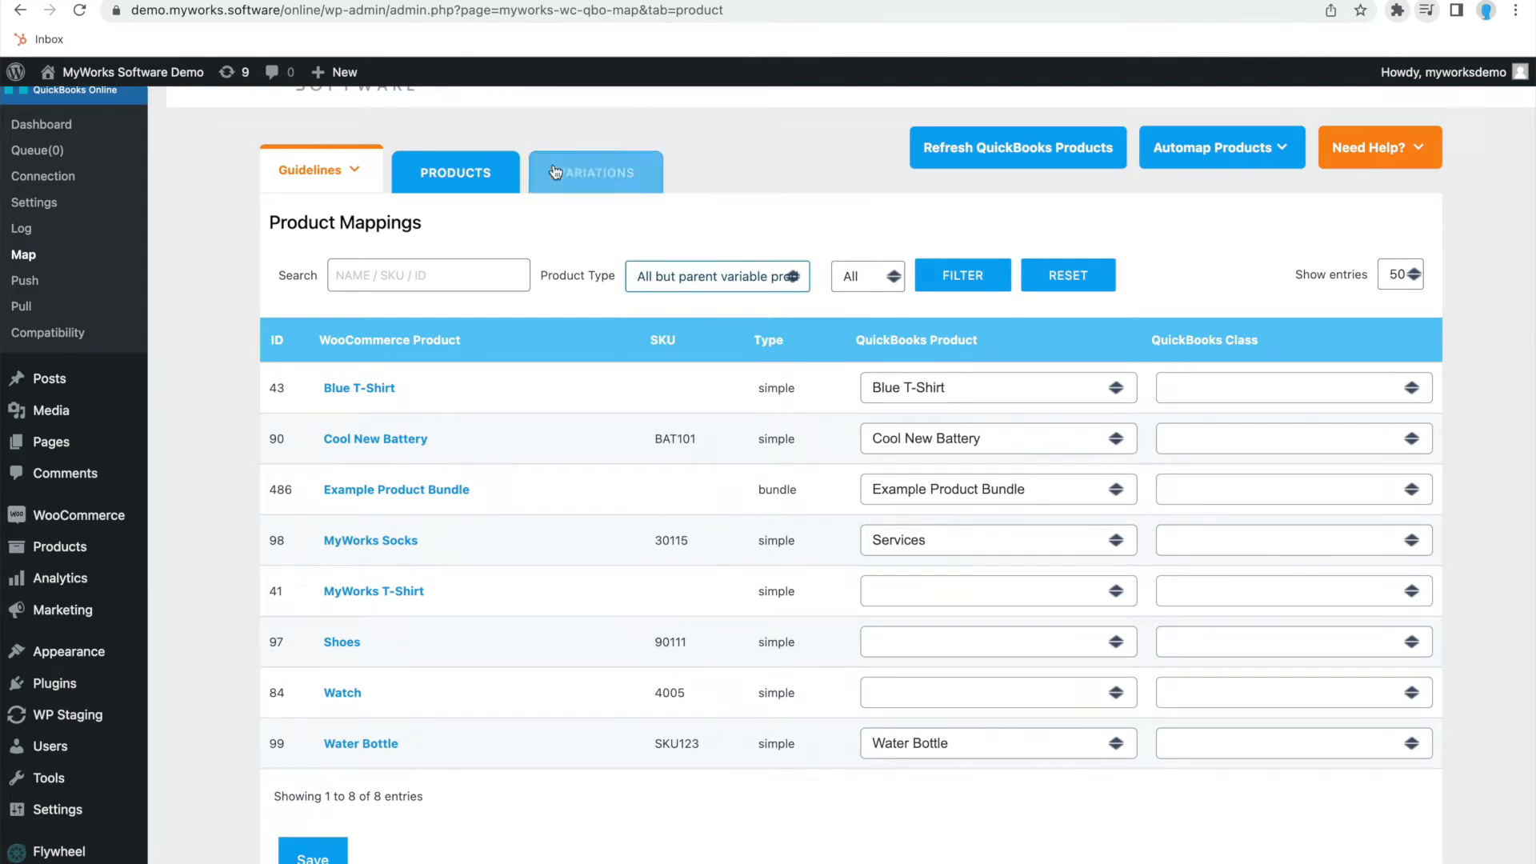
Step: Open the variation mappings and review the listed WooCommerce variations and the WooCommerce field choices for automapping
click(581, 182)
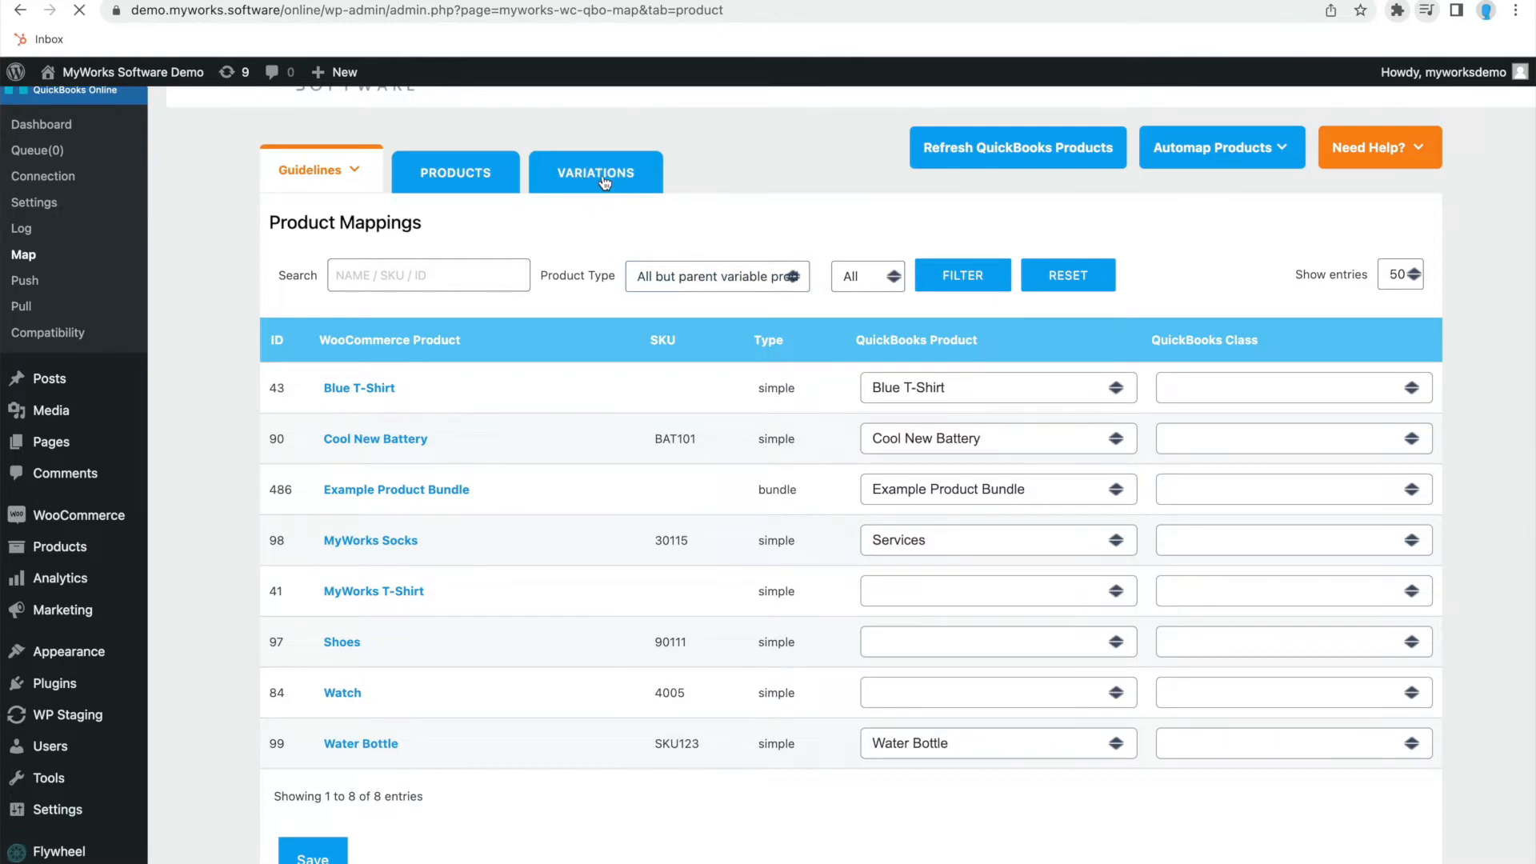
scroll(594, 720, down, 5)
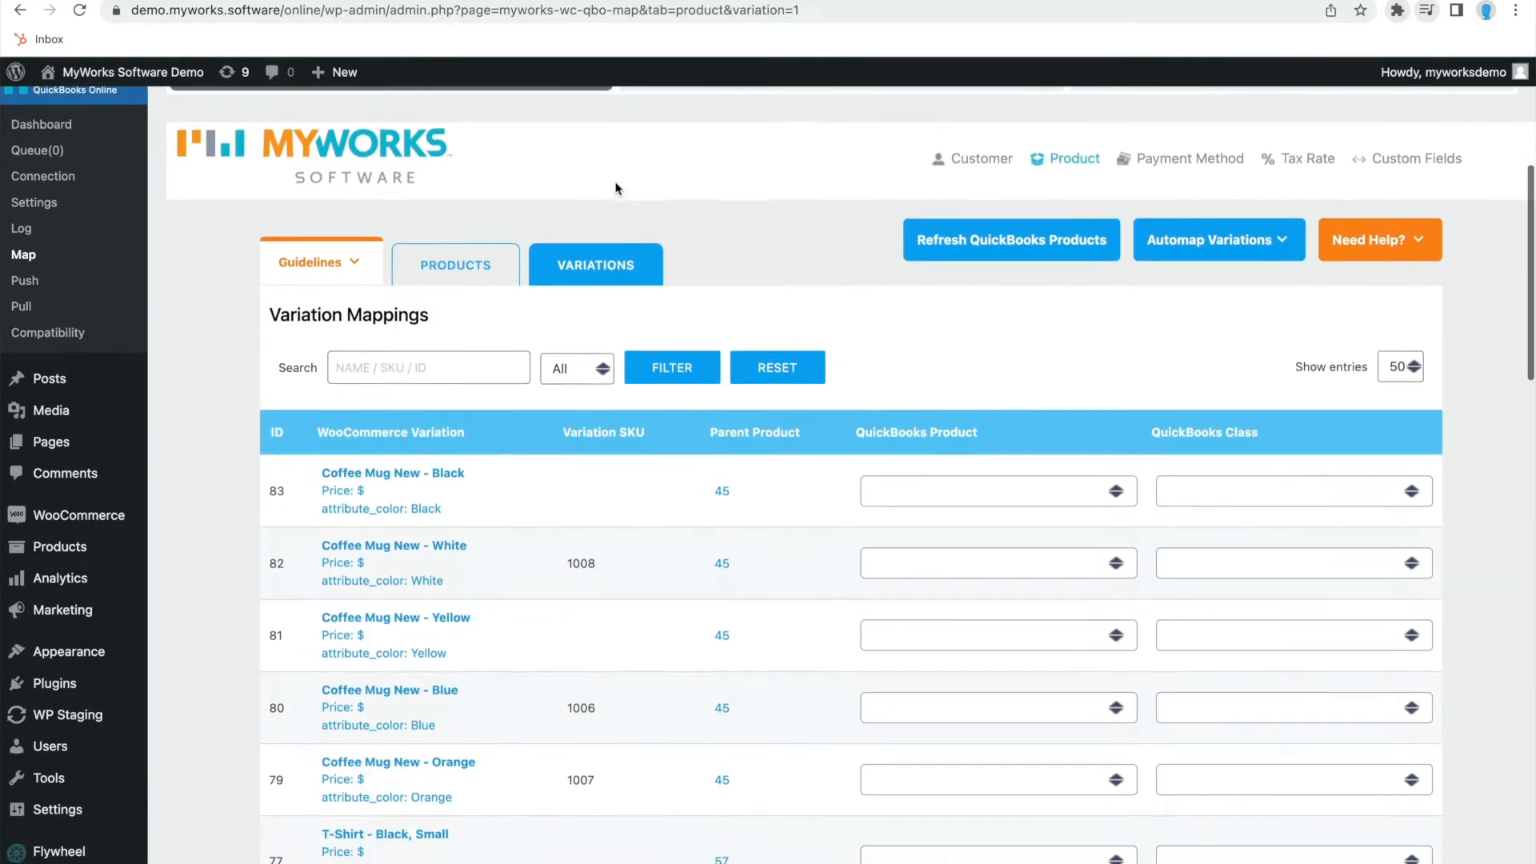
scroll(560, 320, down, 2)
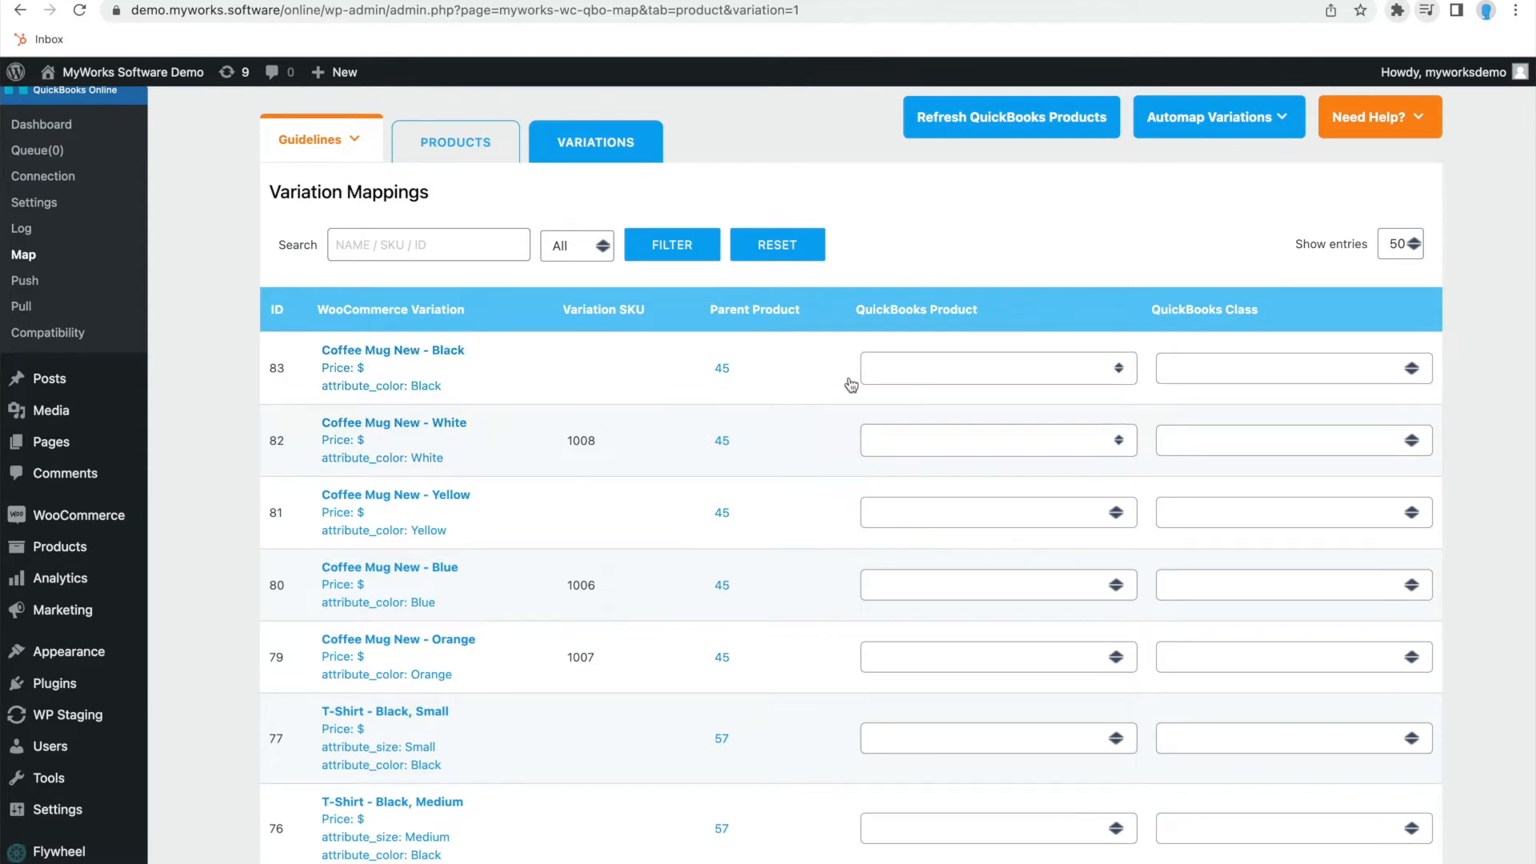
scroll(563, 392, up, 1)
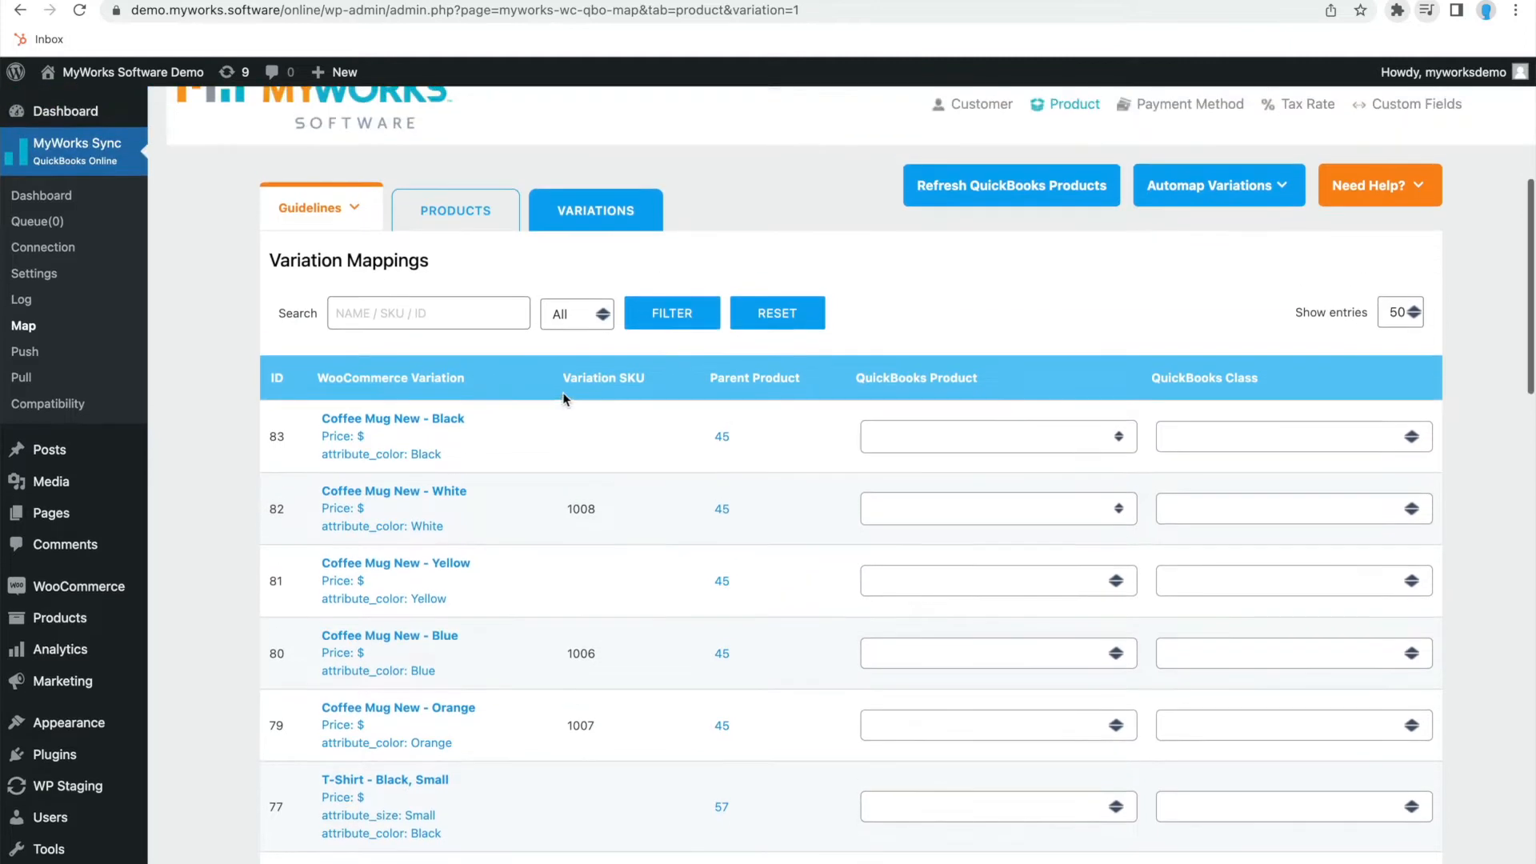
click(1185, 185)
click(1162, 264)
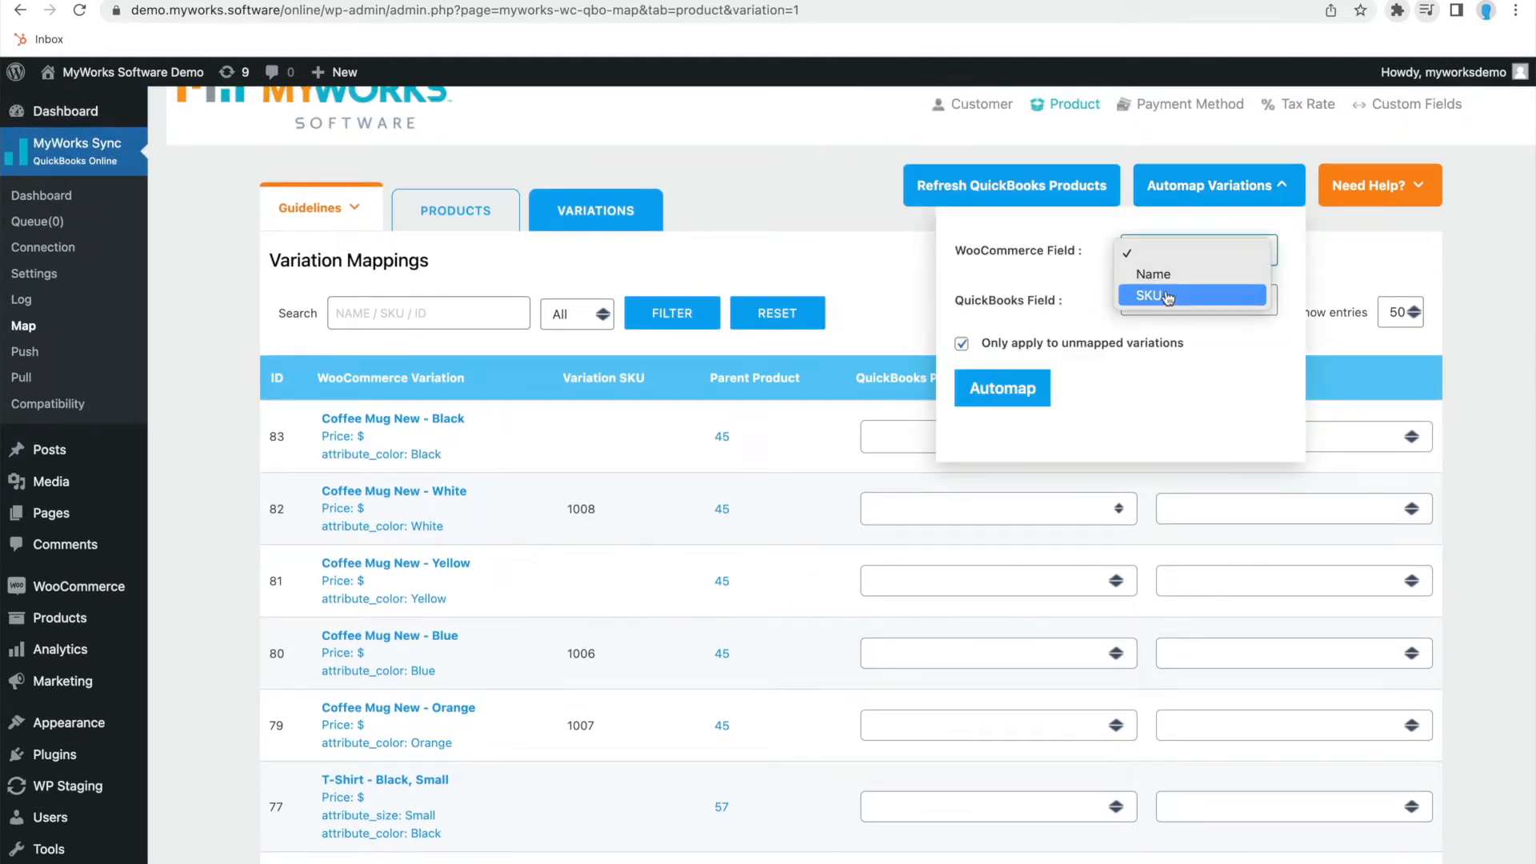
click(895, 289)
Step: Close the automap options and review the mapping status filter choices for the WooCommerce variations
scroll(928, 360, down, 1)
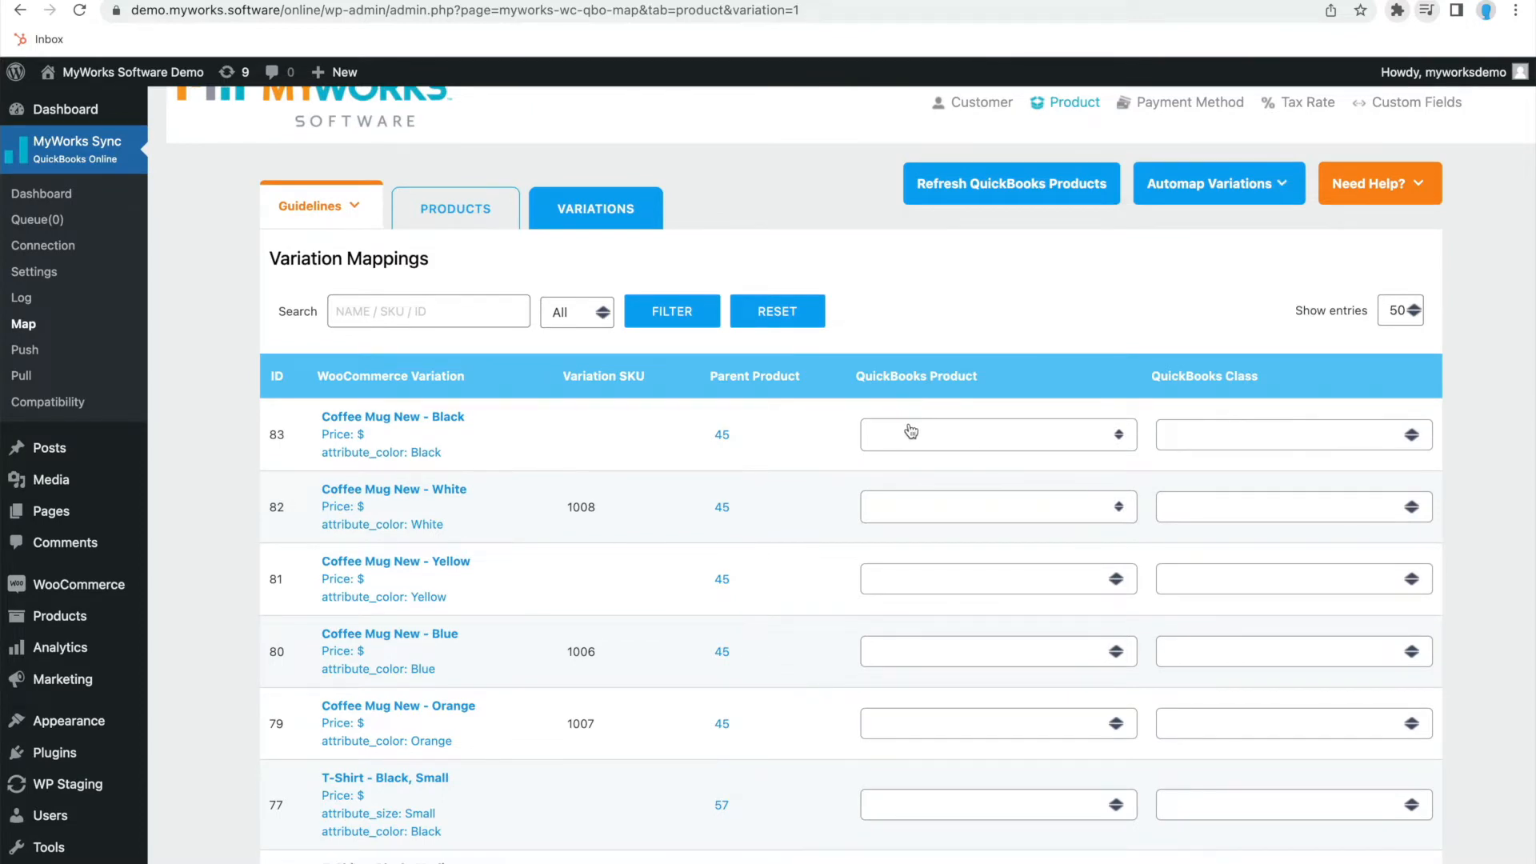
scroll(674, 392, up, 2)
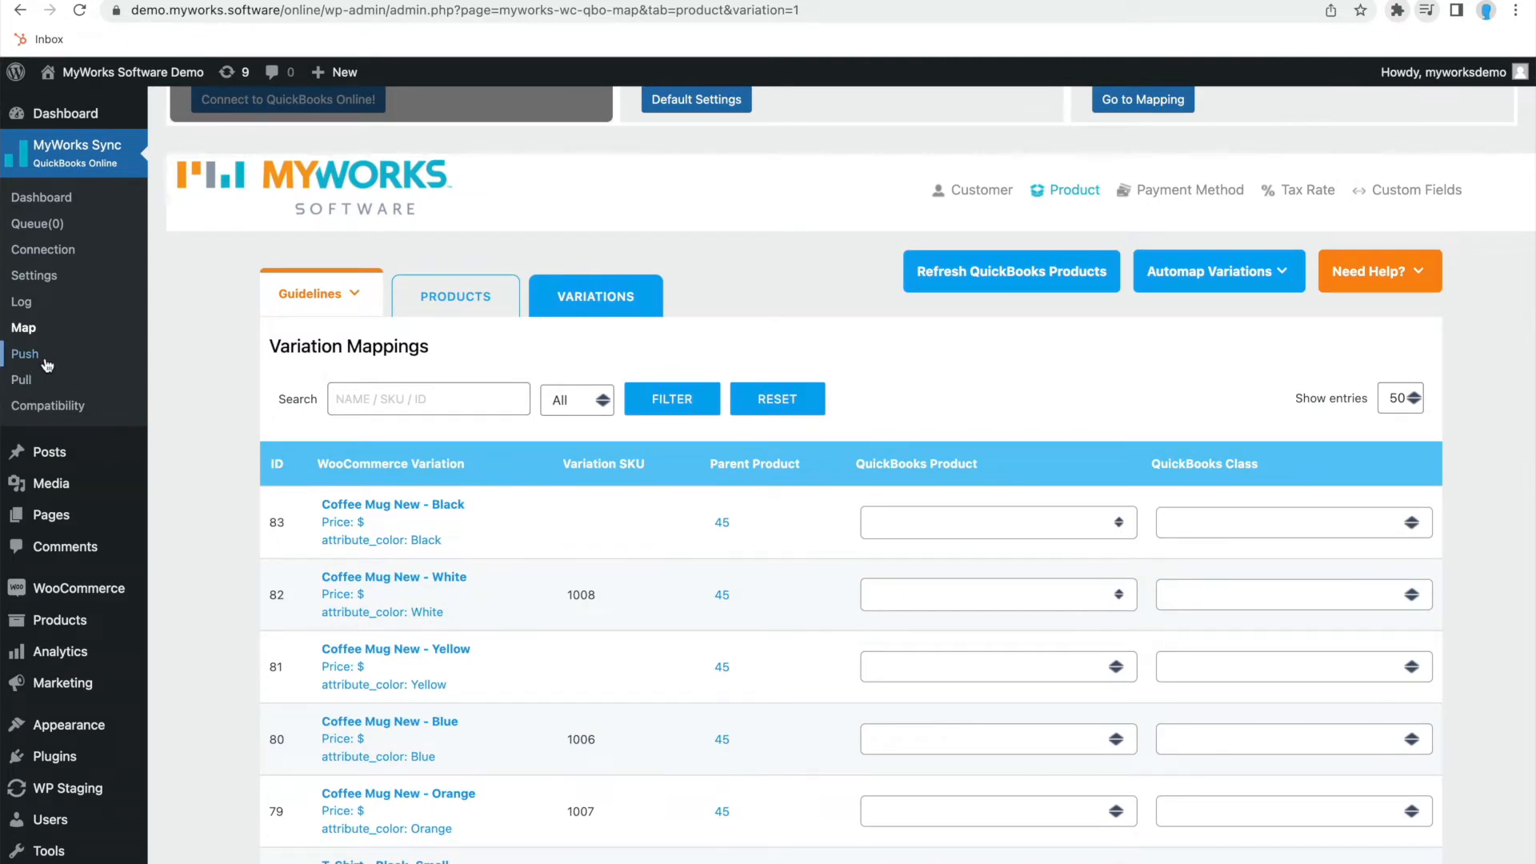
click(587, 403)
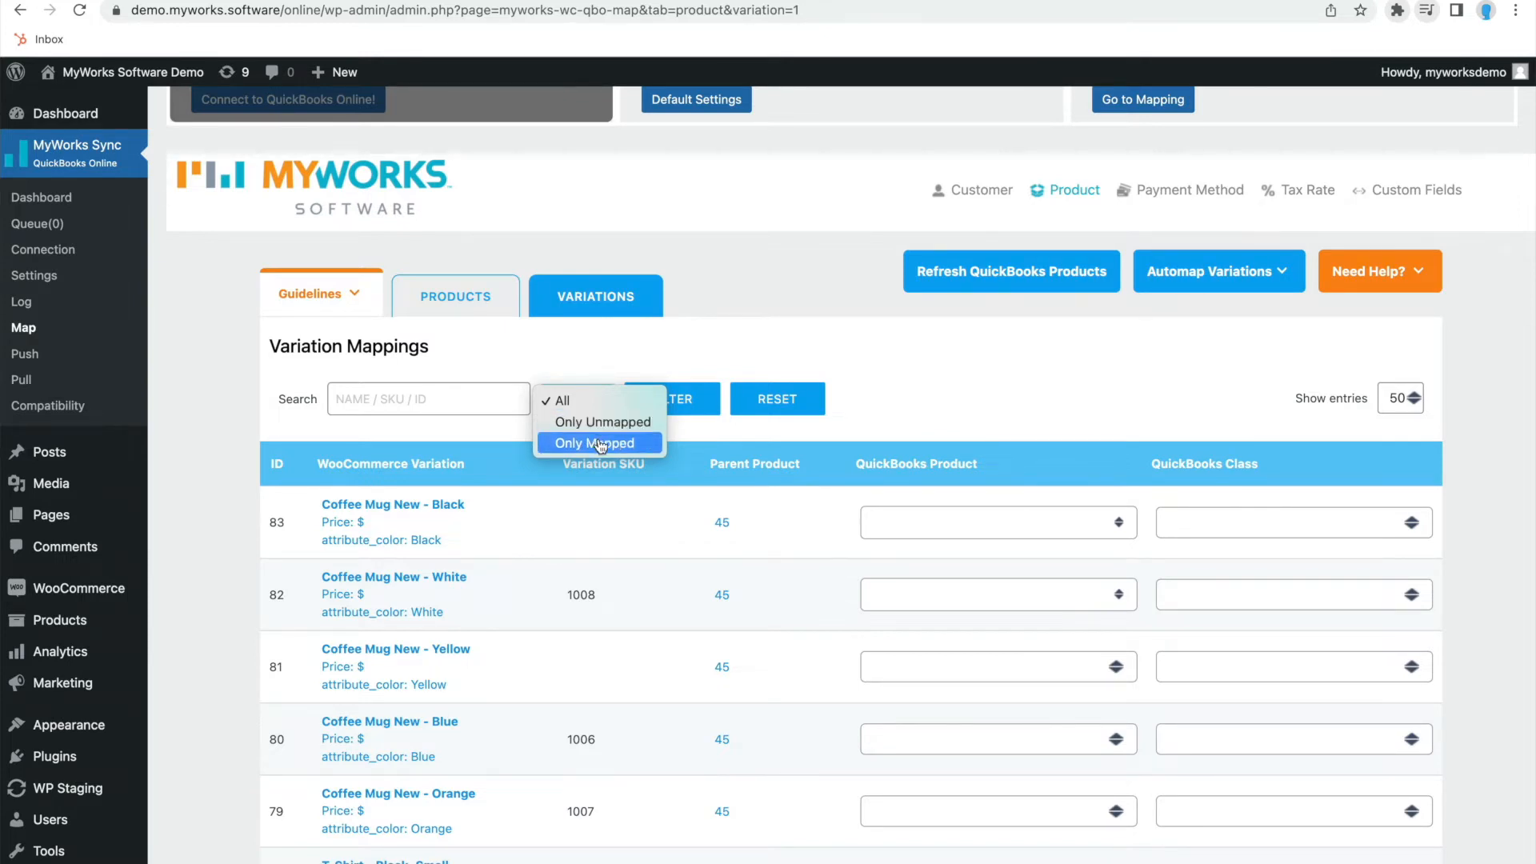
click(497, 360)
Step: Return to the product mappings and review the QuickBooks products assigned to the listed WooCommerce products
click(486, 315)
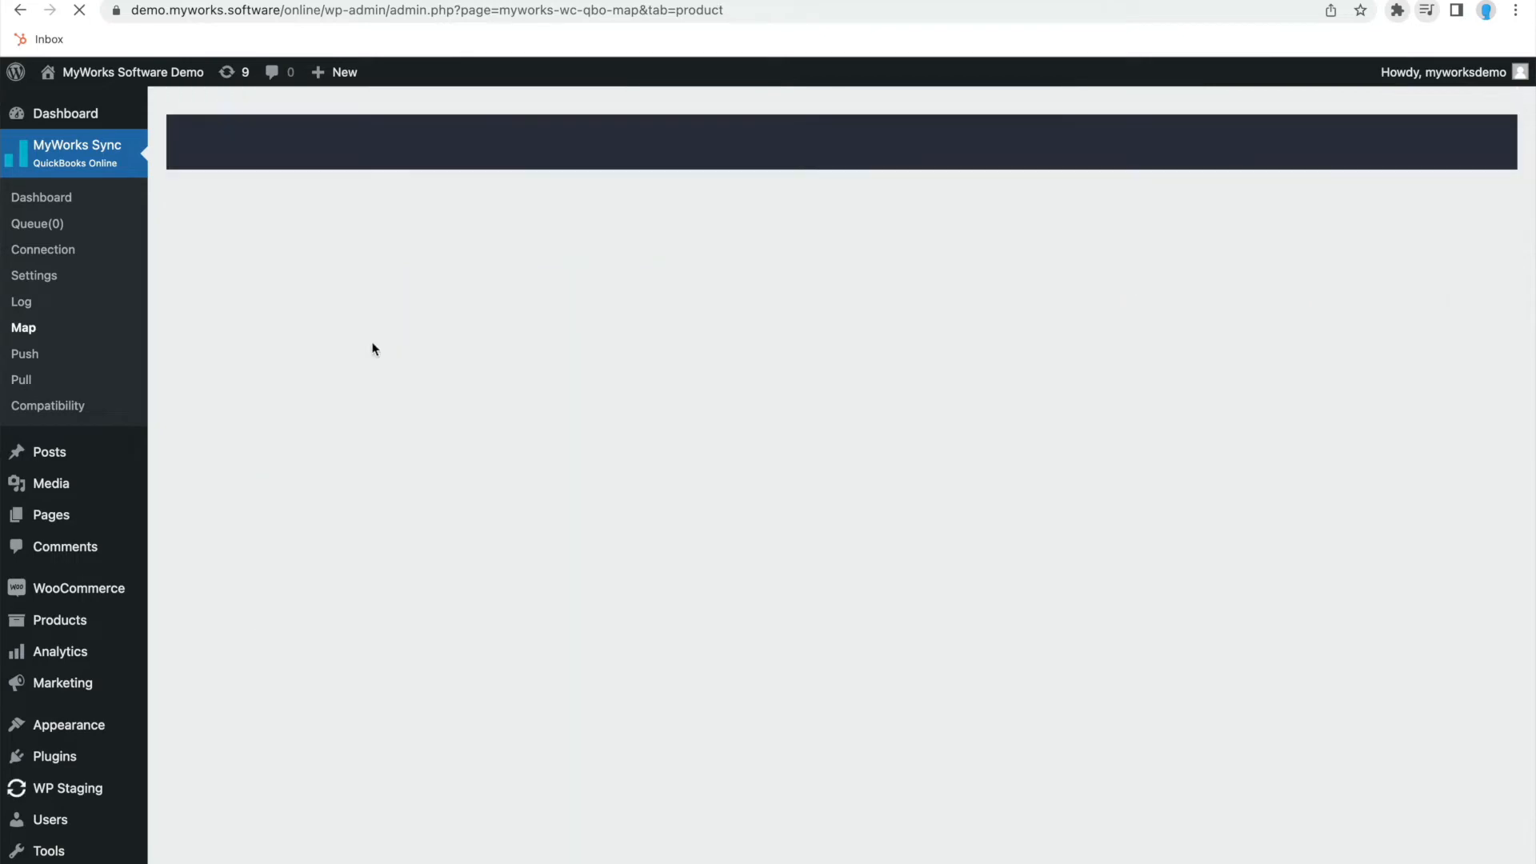
scroll(650, 496, down, 2)
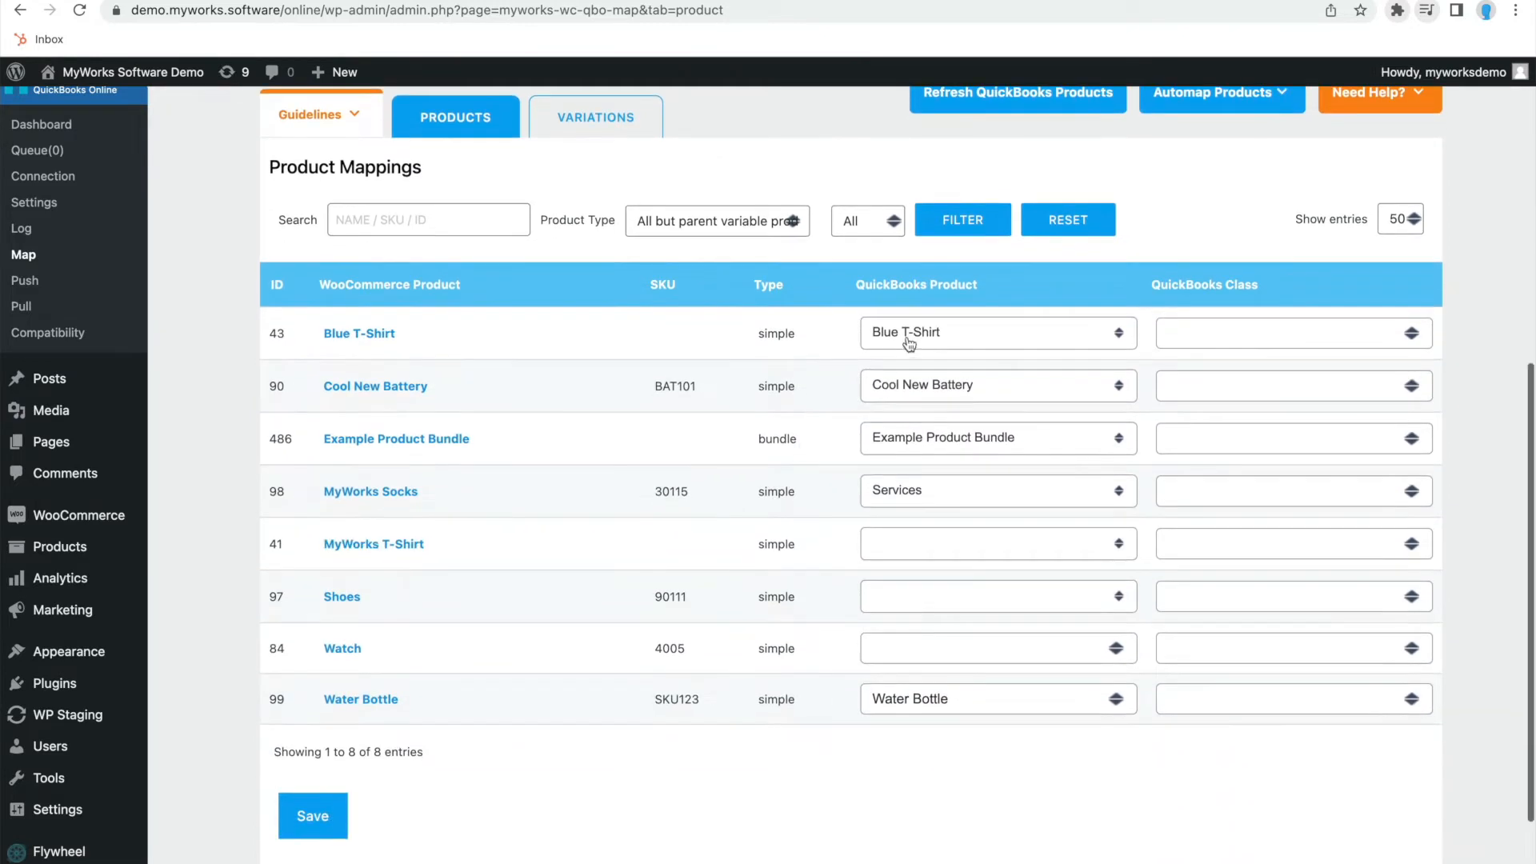
scroll(918, 344, down, 1)
click(1216, 168)
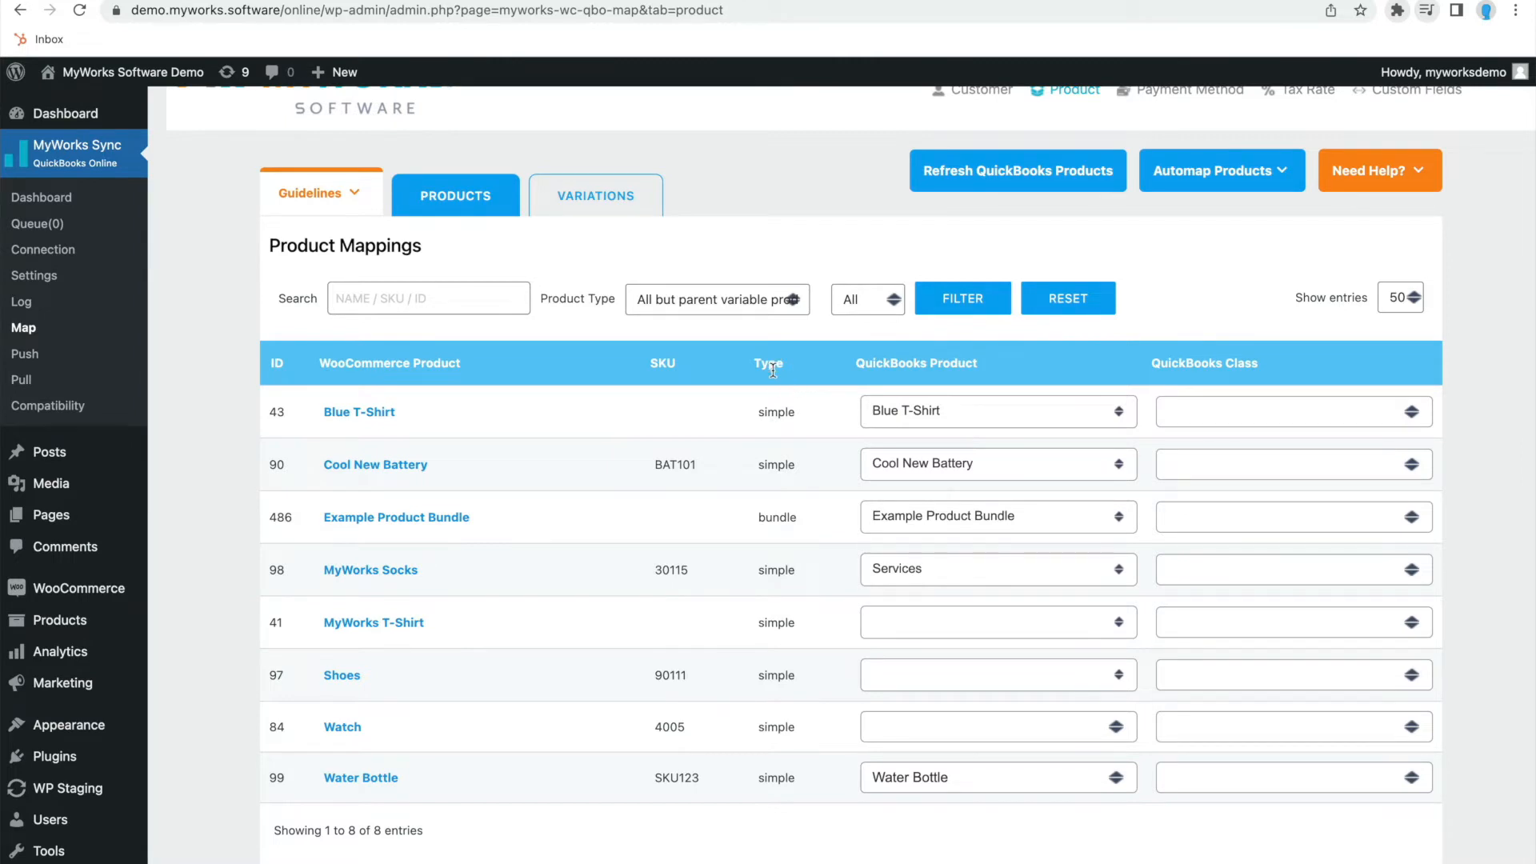
Step: Open the customer mappings and review the listed WooCommerce customers and the customer automapping options
scroll(706, 404, up, 3)
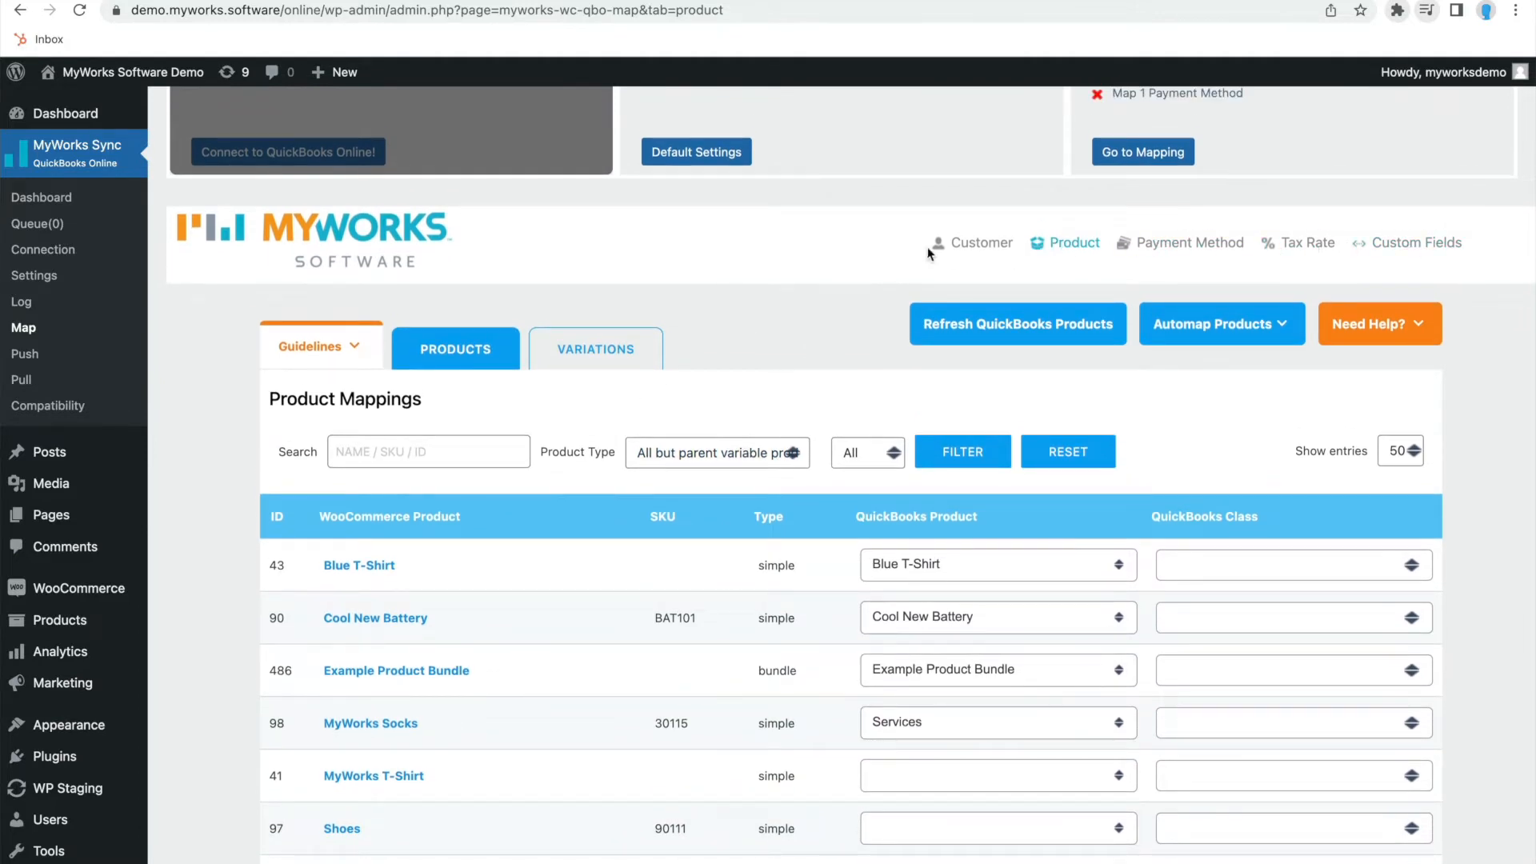
click(986, 251)
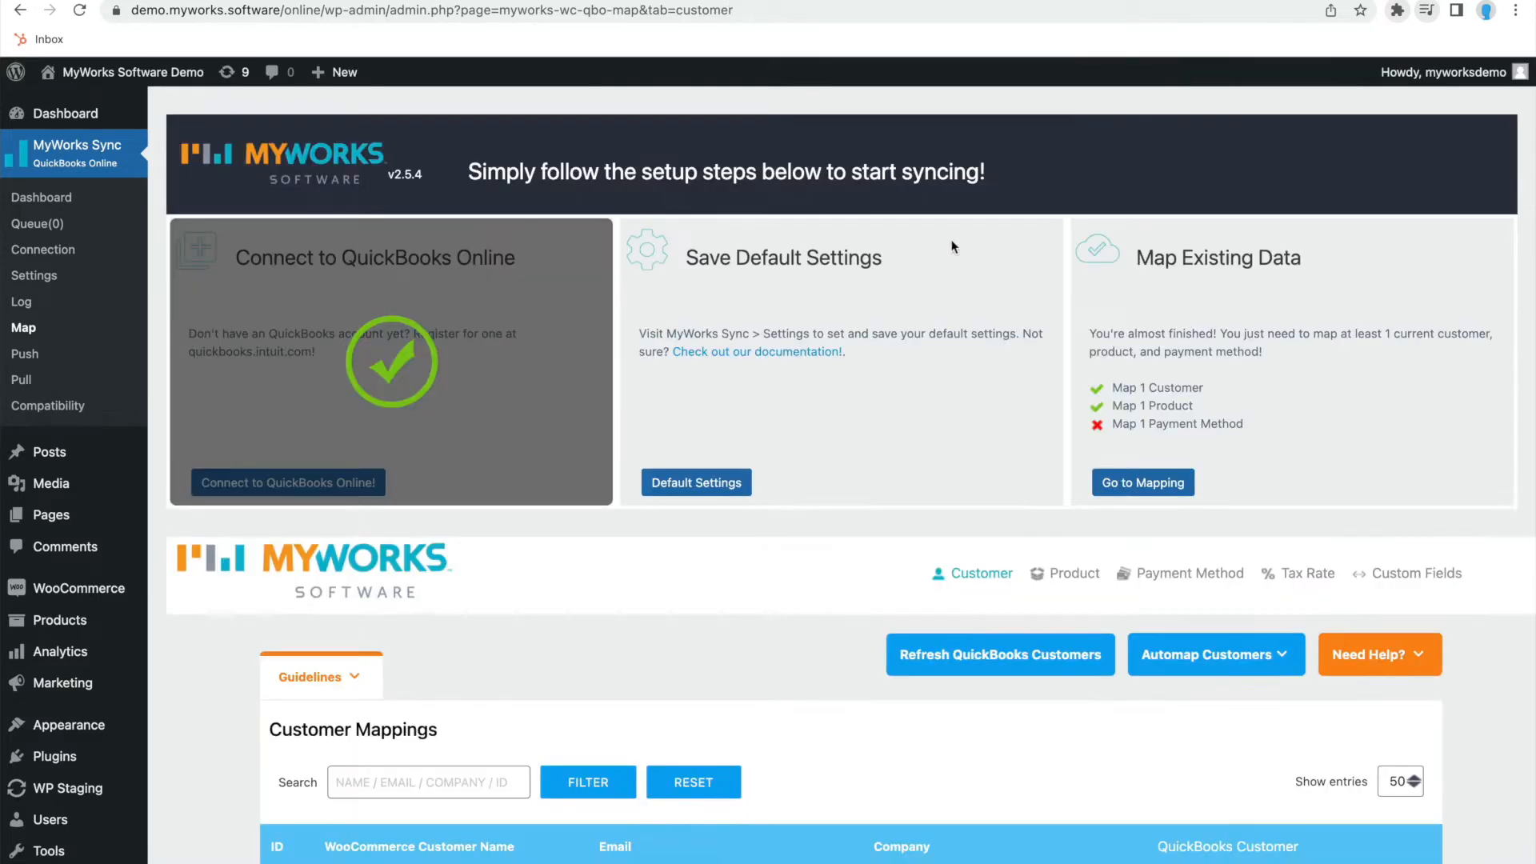
scroll(856, 487, down, 5)
scroll(856, 488, up, 2)
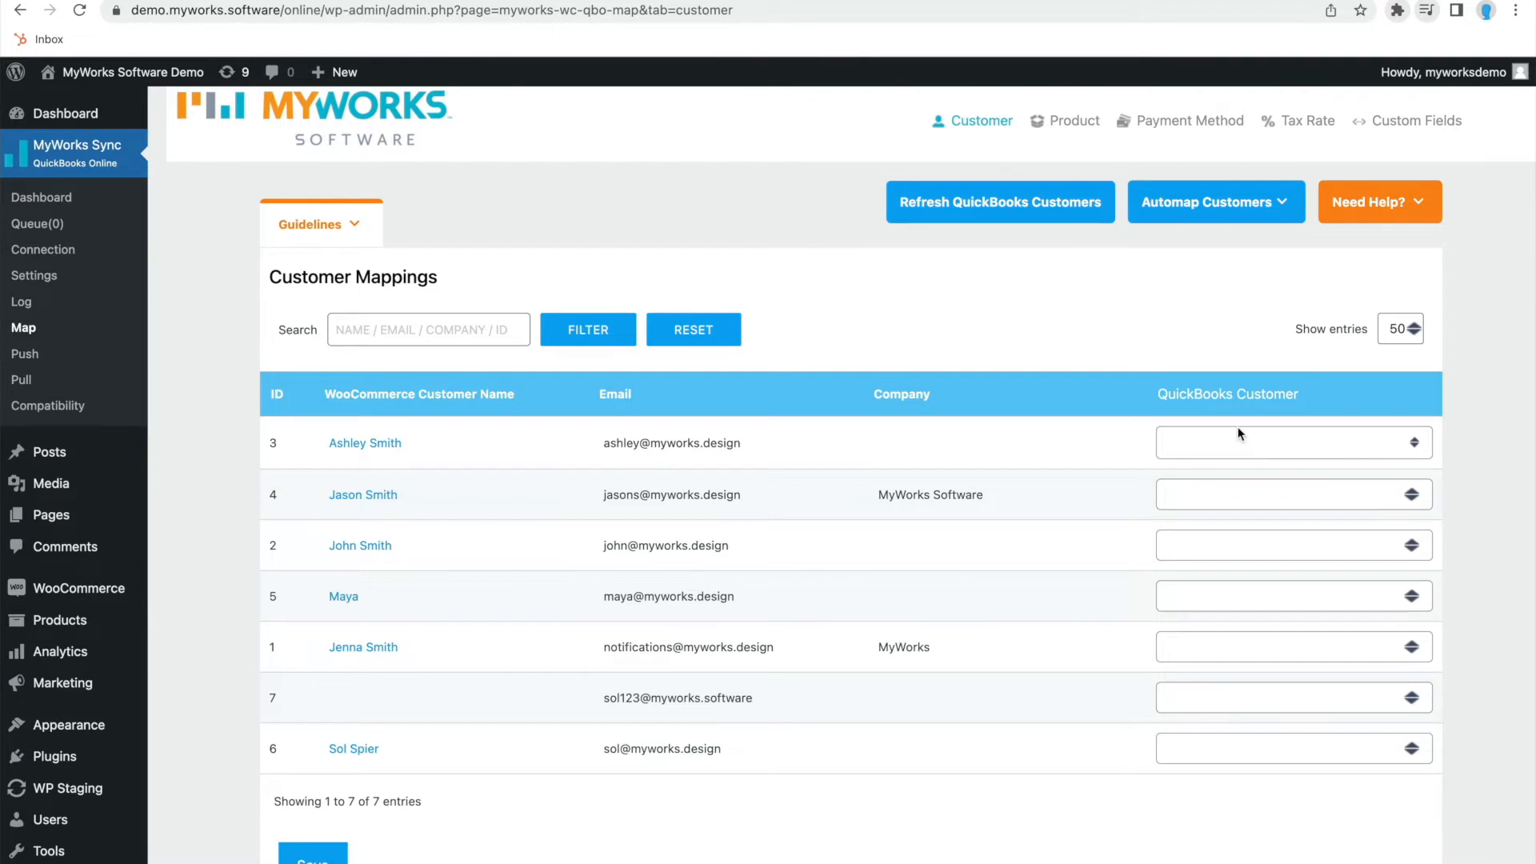
click(1191, 216)
scroll(482, 449, up, 1)
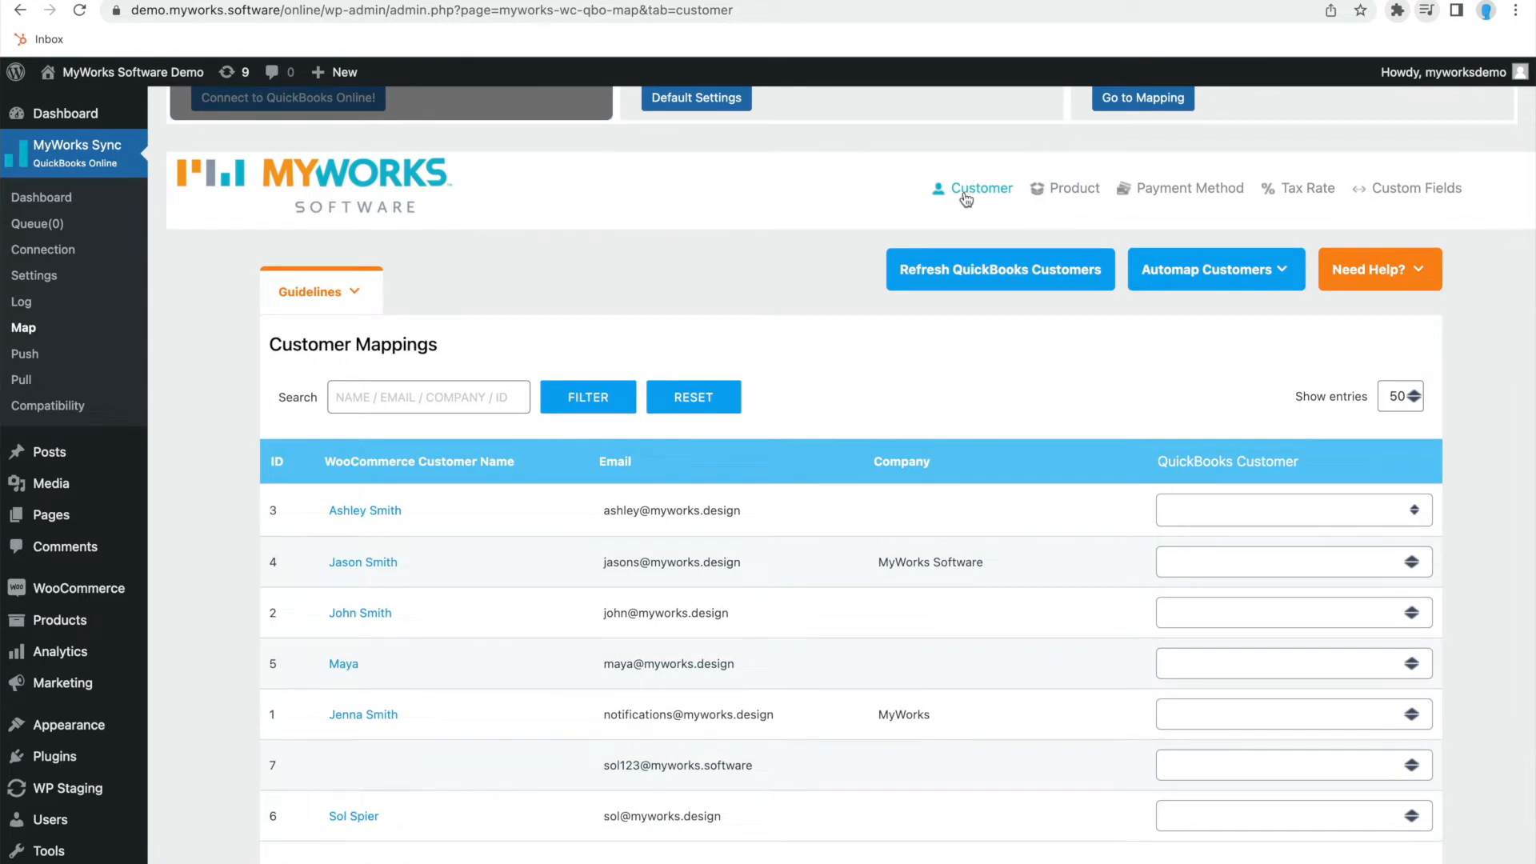
Step: Map the first two listed WooCommerce customers to the QuickBooks customer Abercrombie International Group
scroll(527, 411, down, 1)
scroll(527, 411, down, 2)
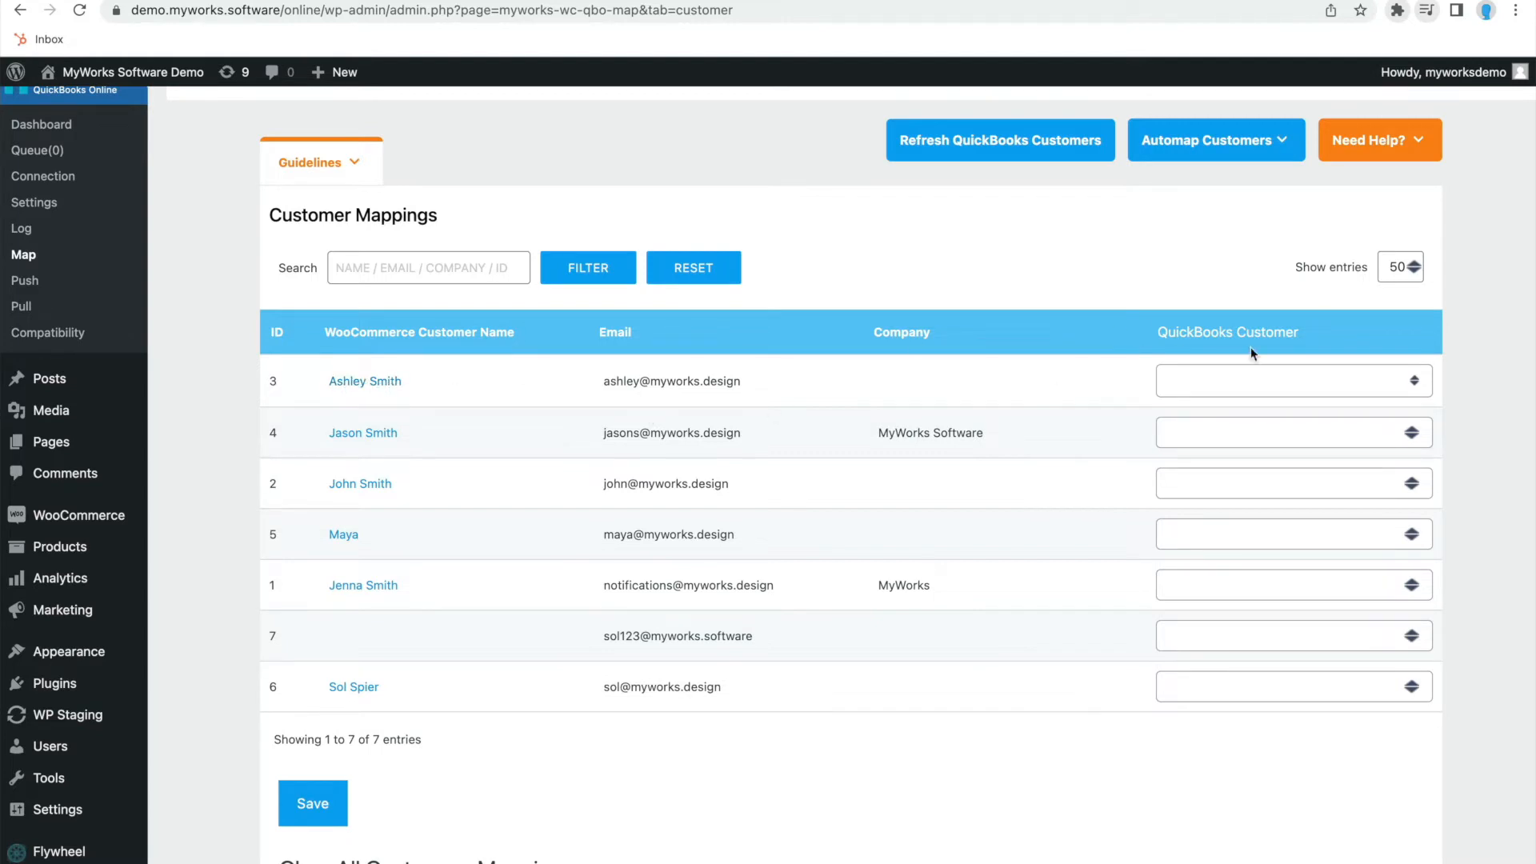
click(1254, 381)
scroll(1254, 468, down, 1)
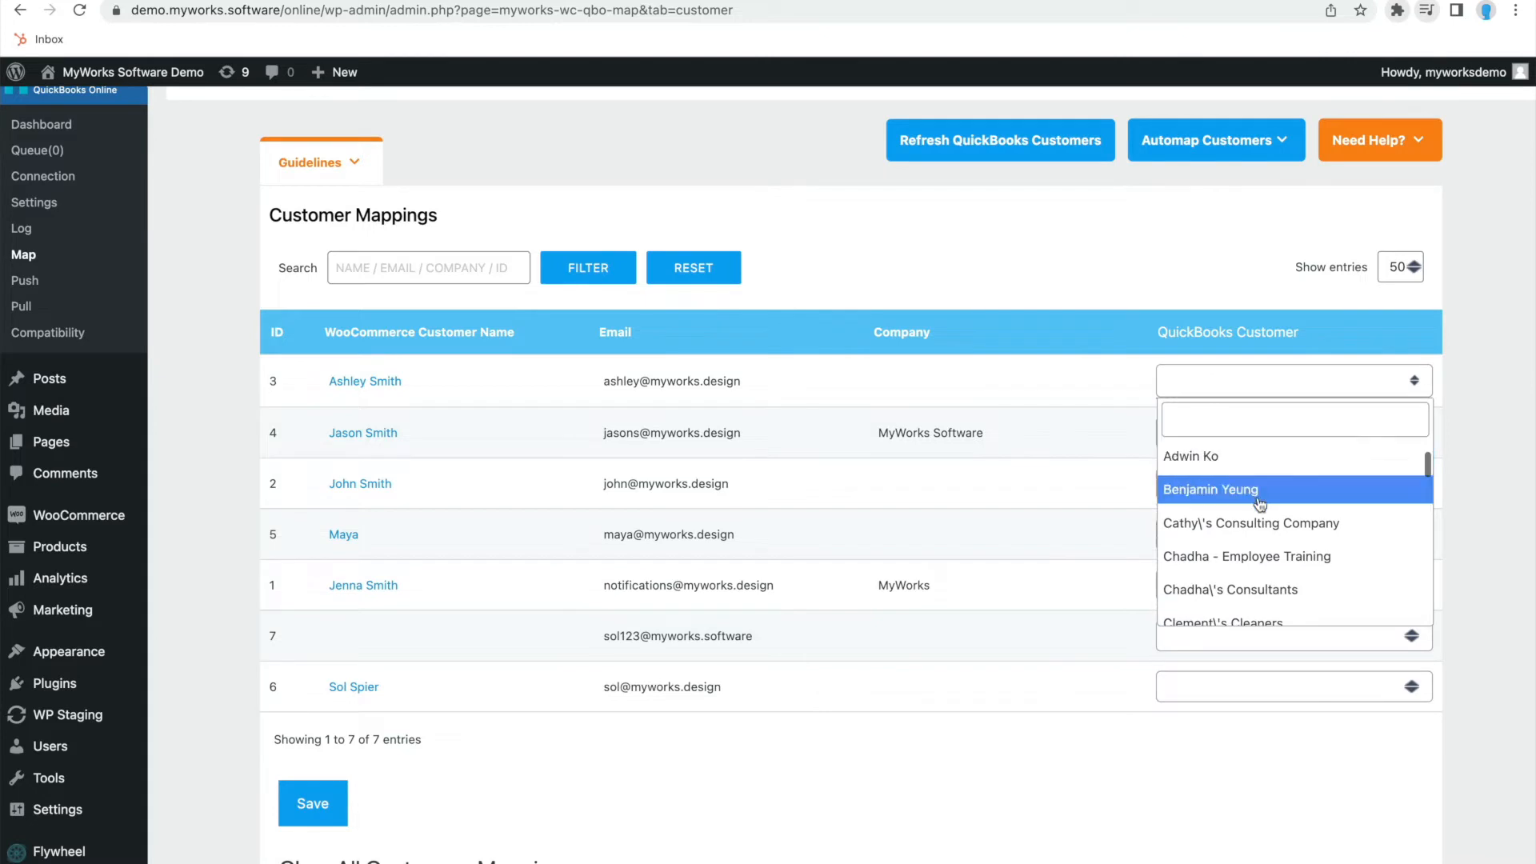
scroll(1213, 476, up, 1)
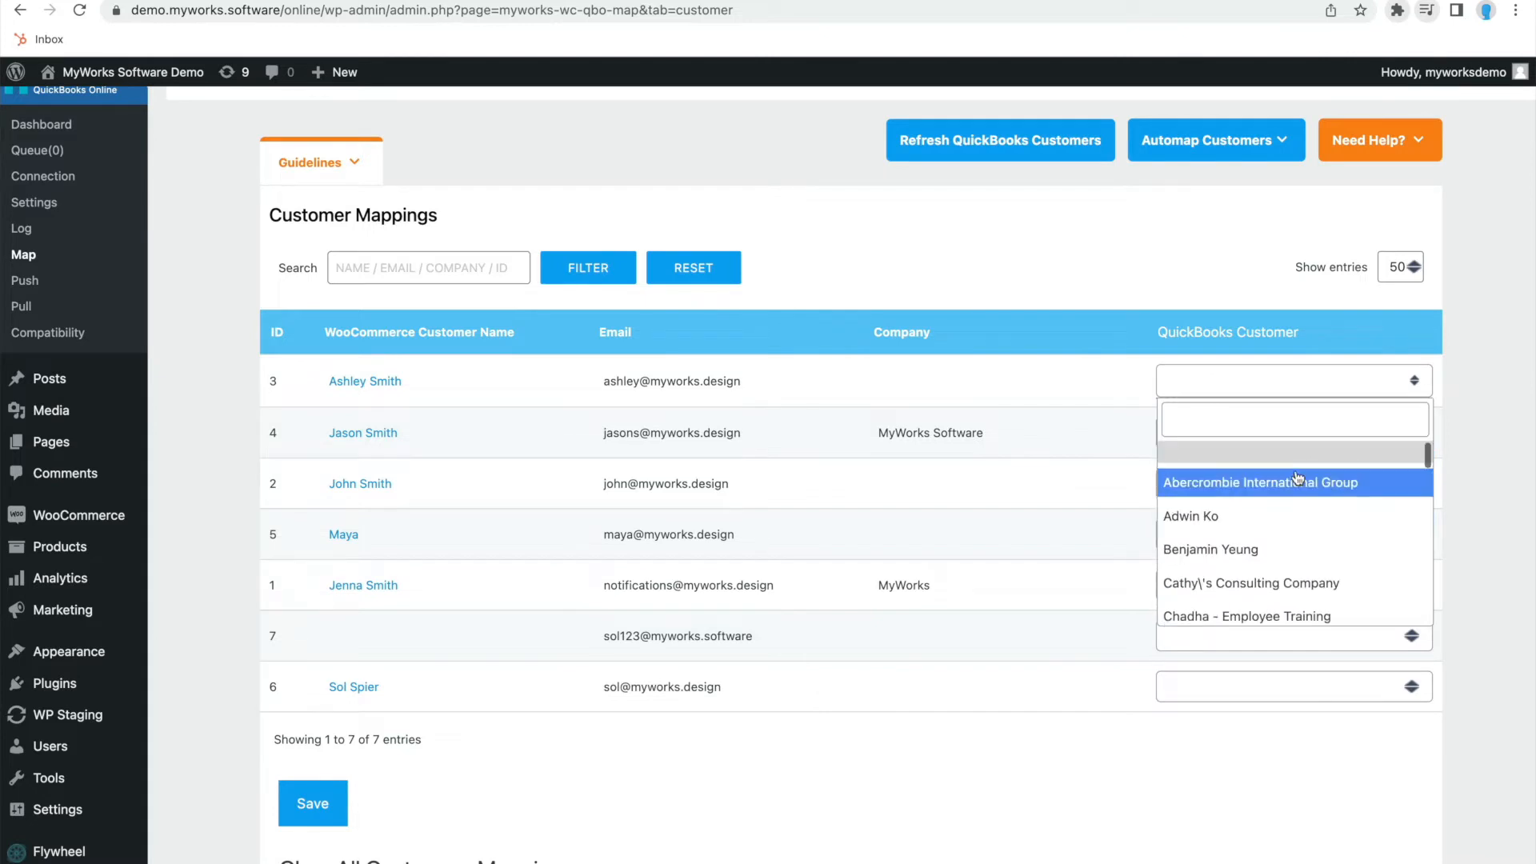
click(1232, 483)
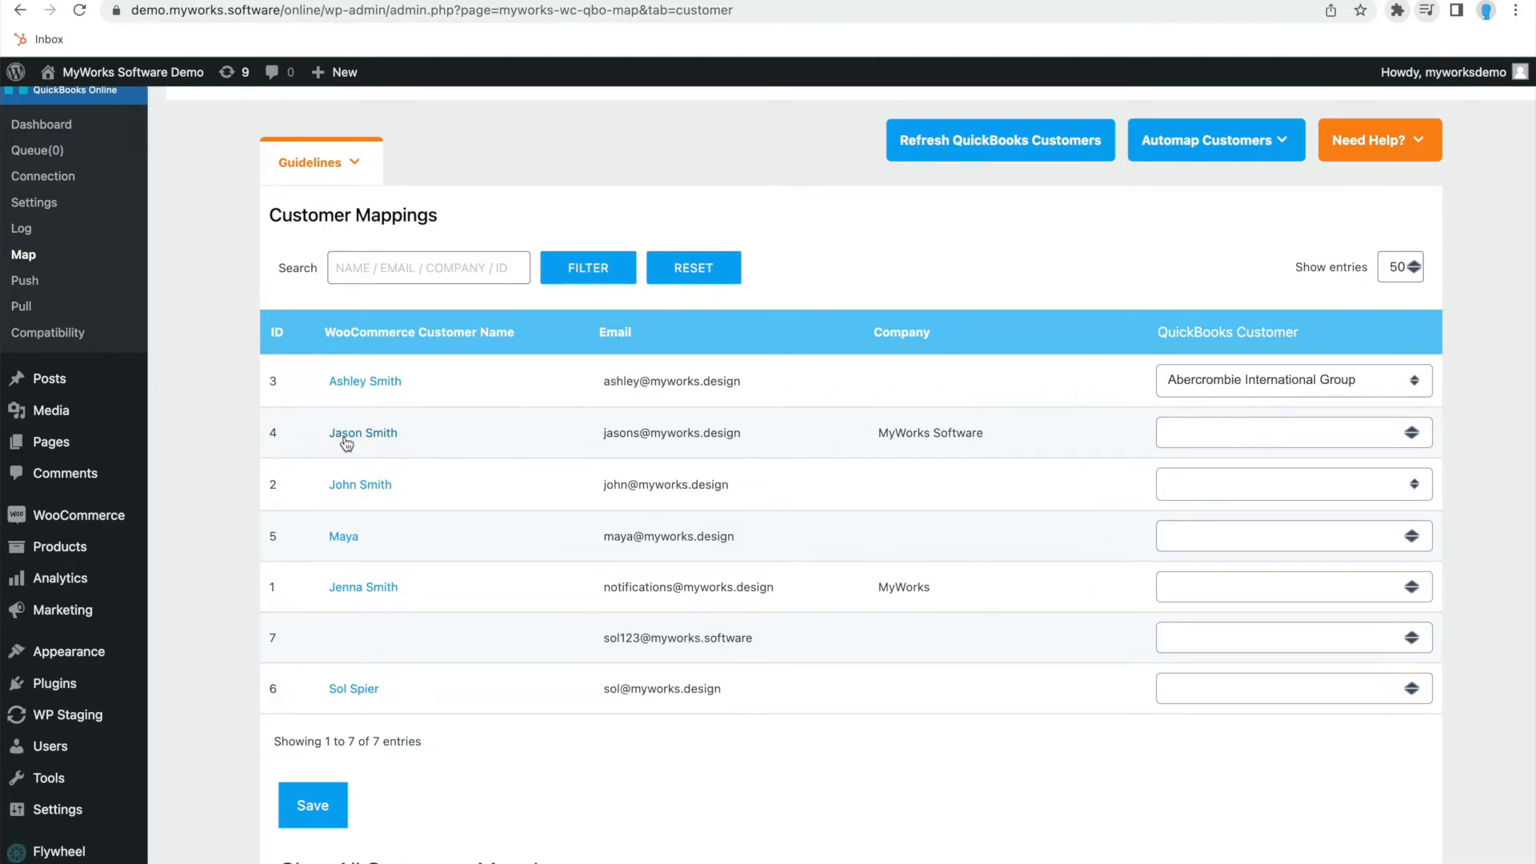
click(1298, 440)
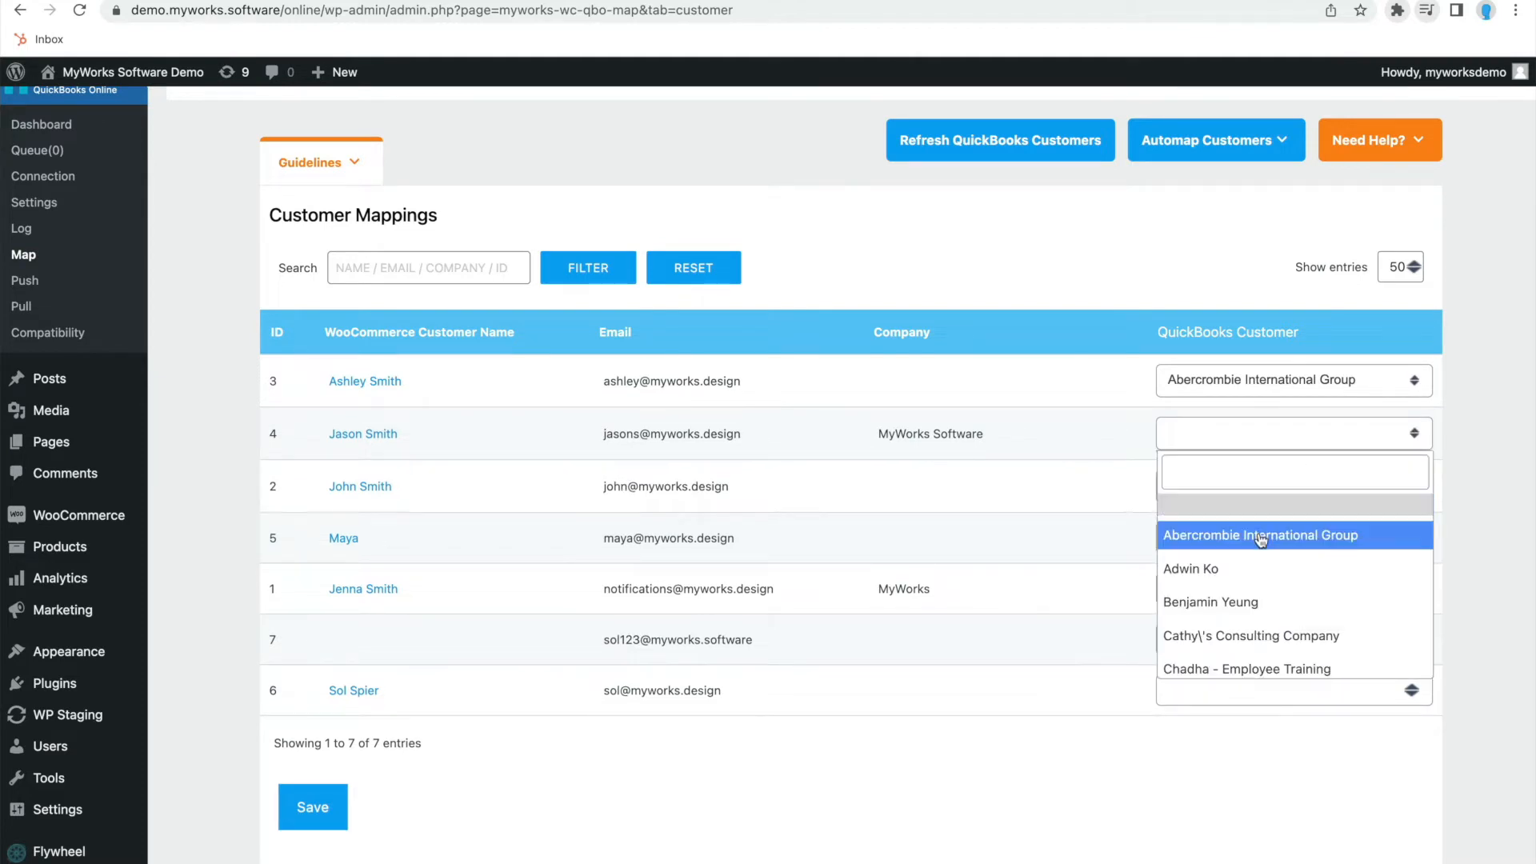
click(1260, 535)
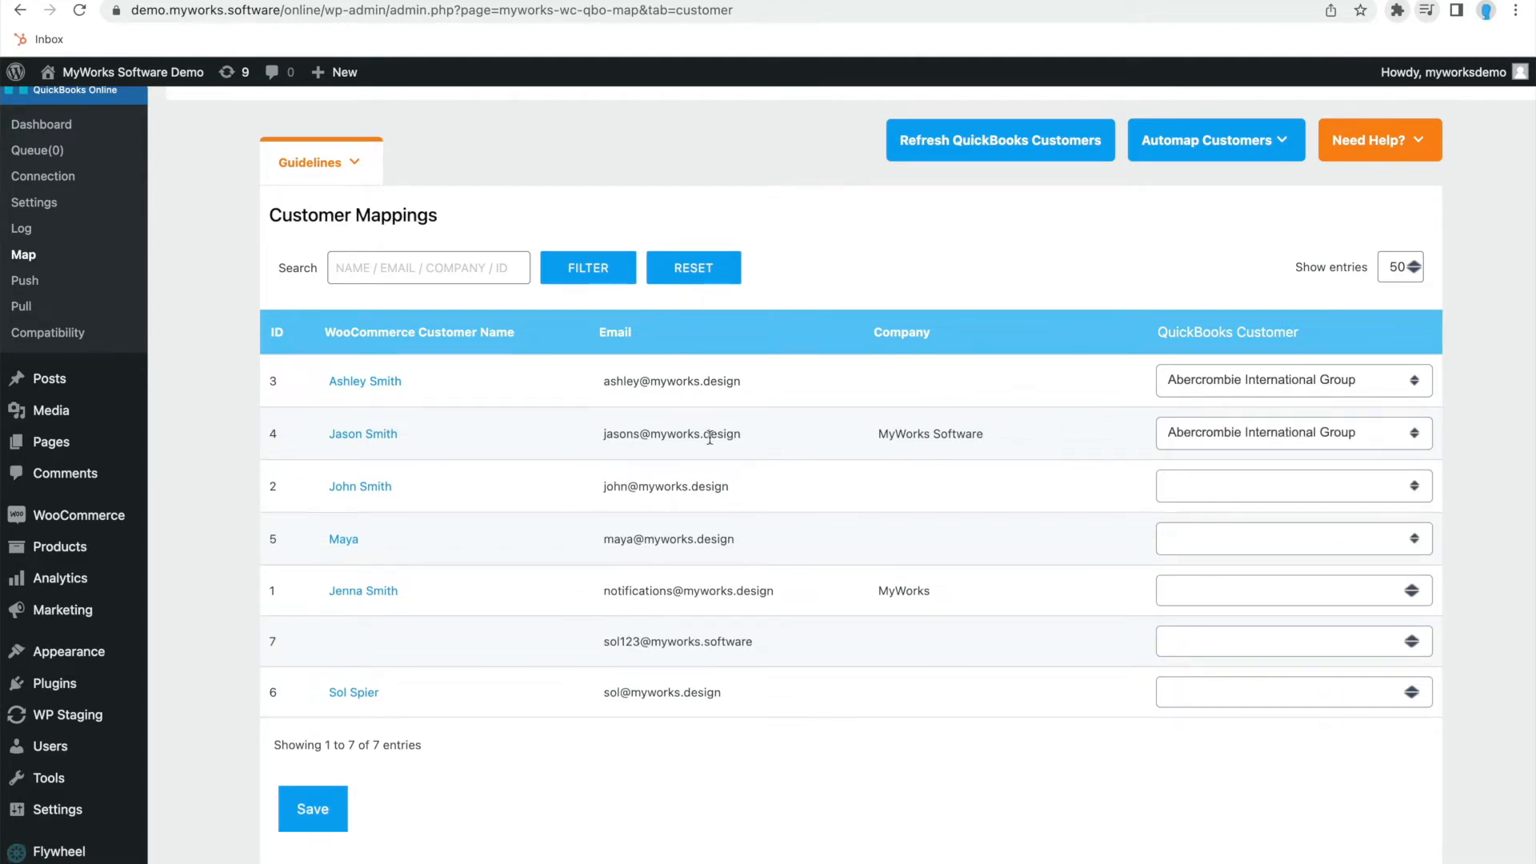
Step: Open the payment method mappings and go to the gateway settings
scroll(666, 406, up, 2)
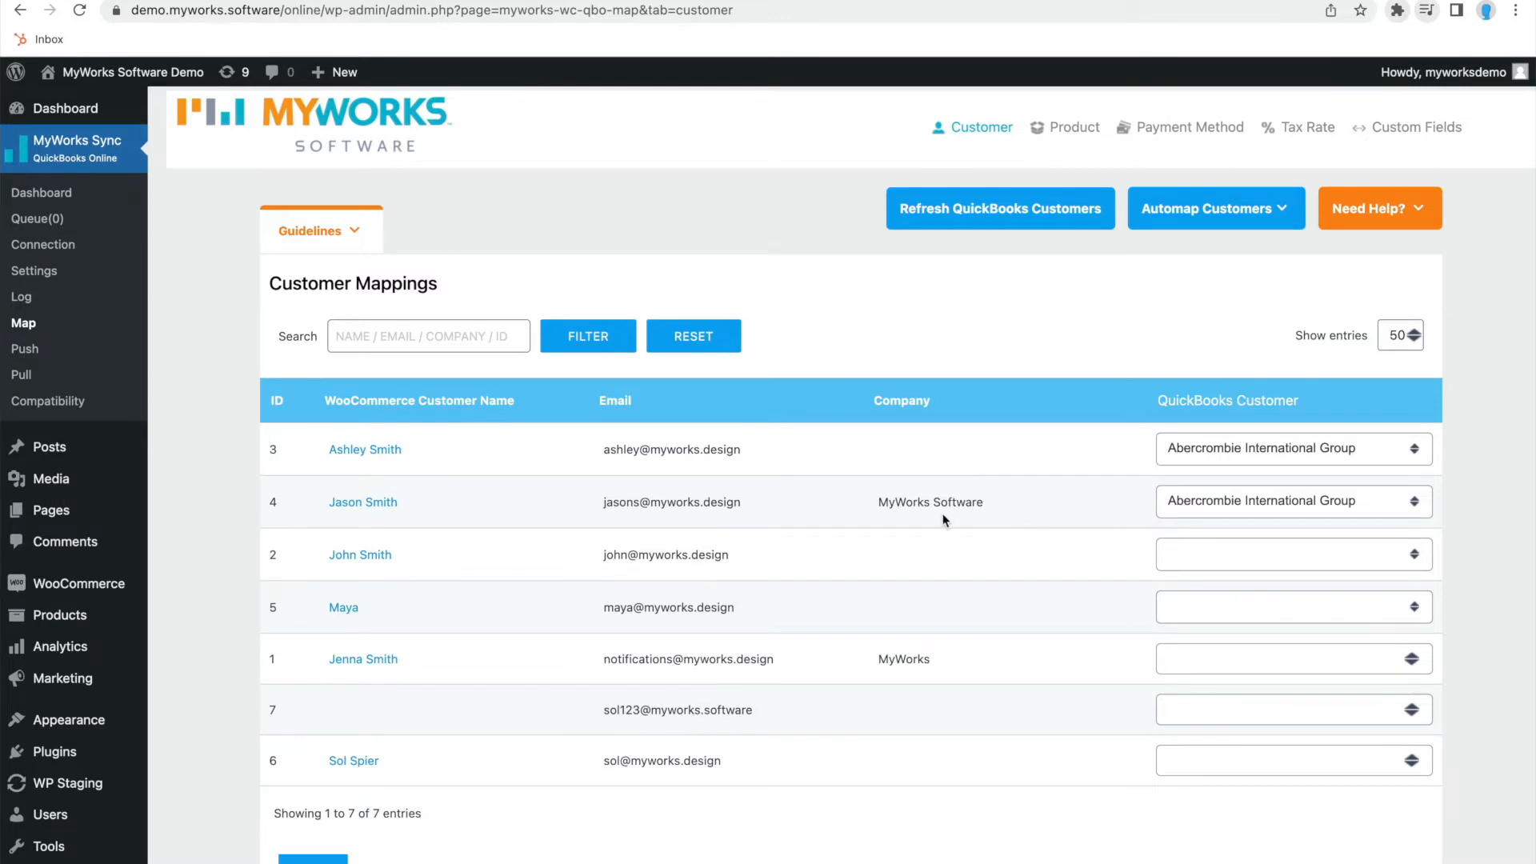
scroll(902, 504, up, 2)
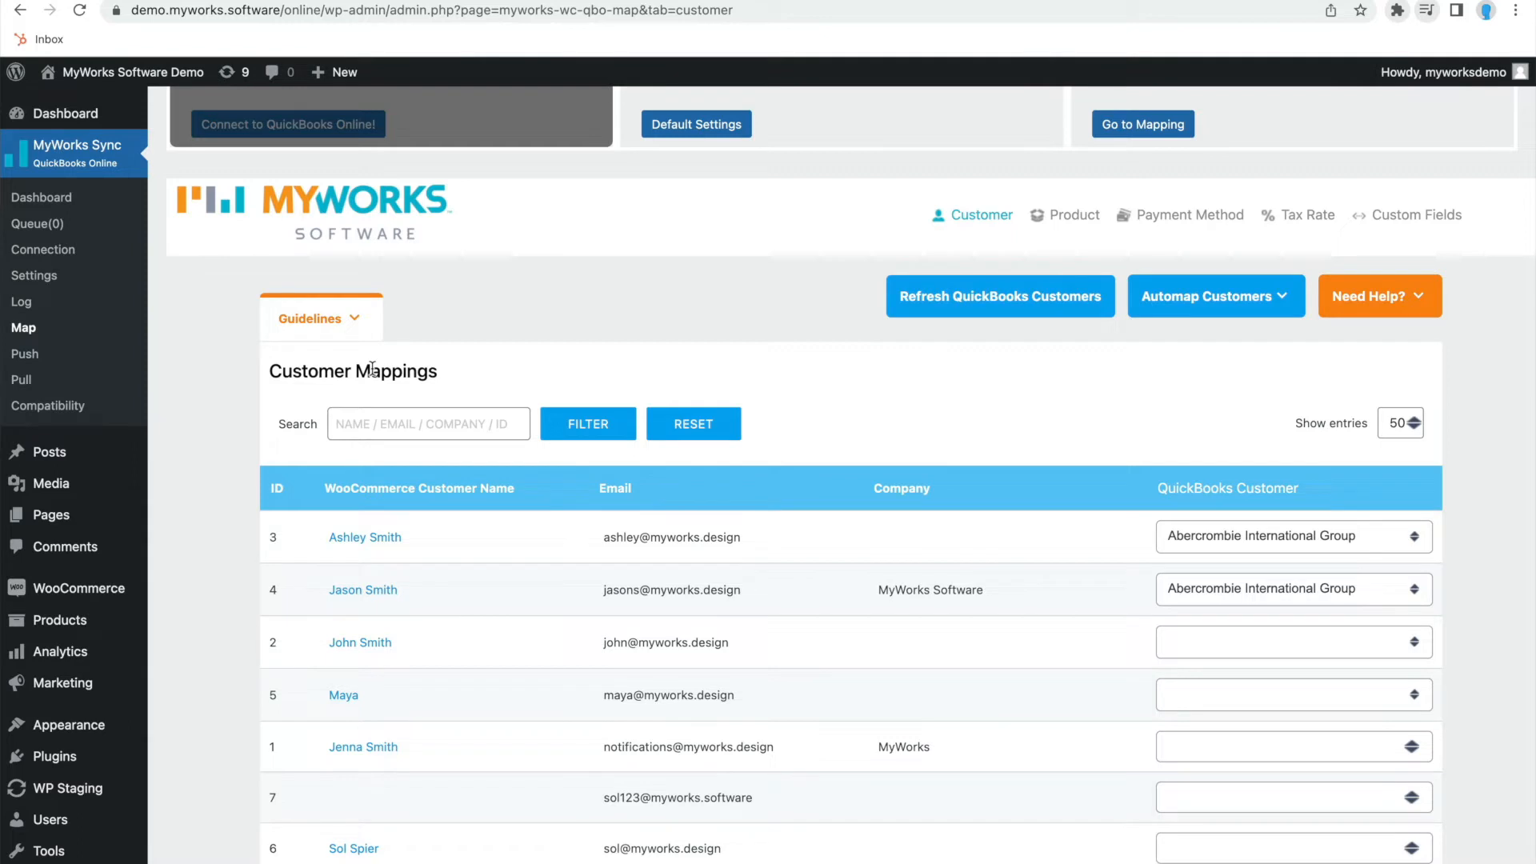
click(1191, 219)
scroll(595, 396, down, 5)
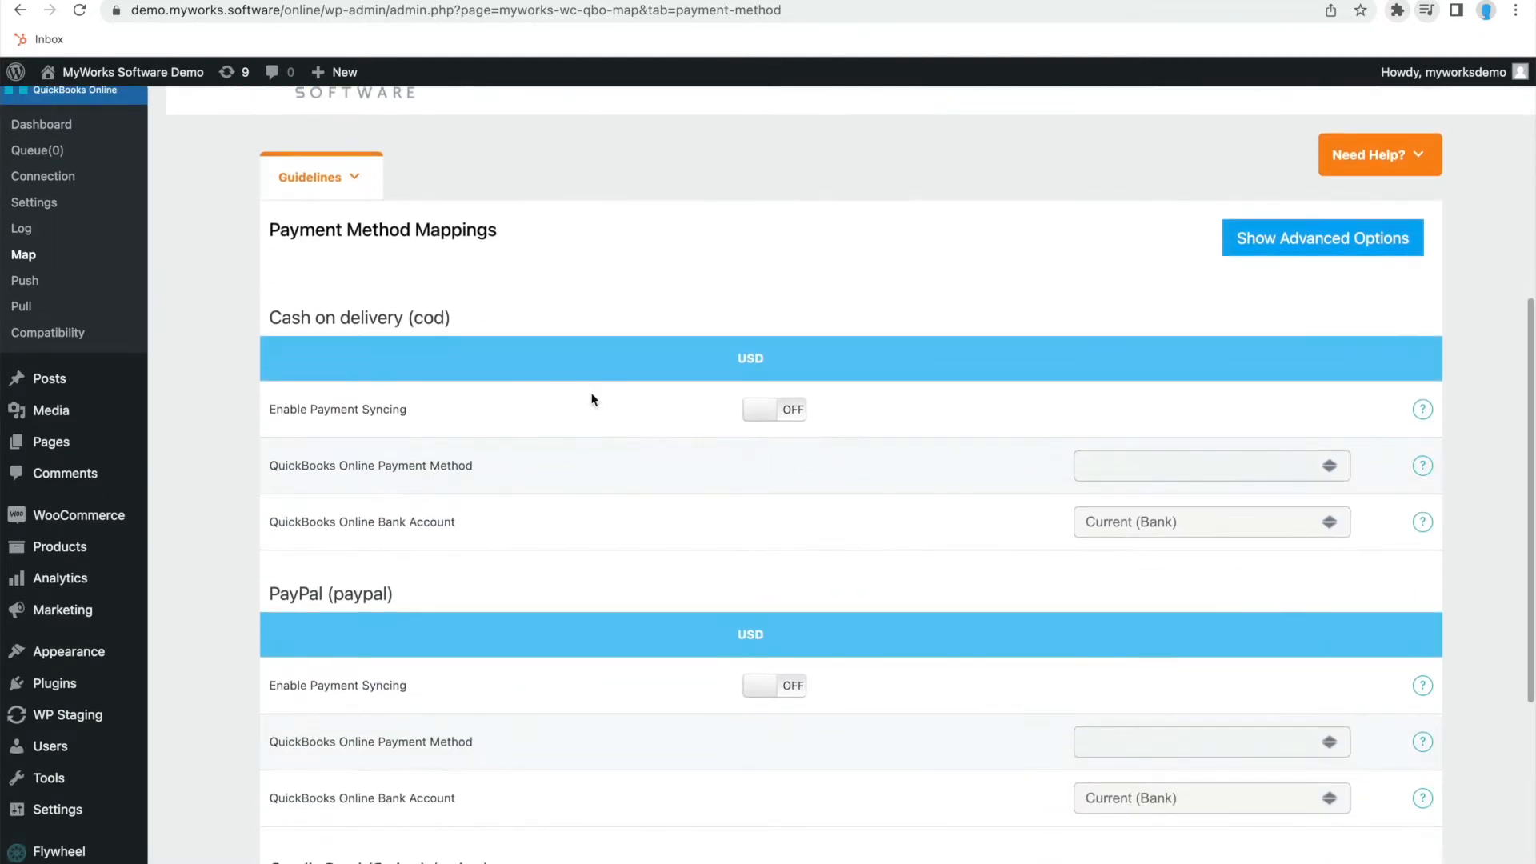
scroll(945, 309, down, 1)
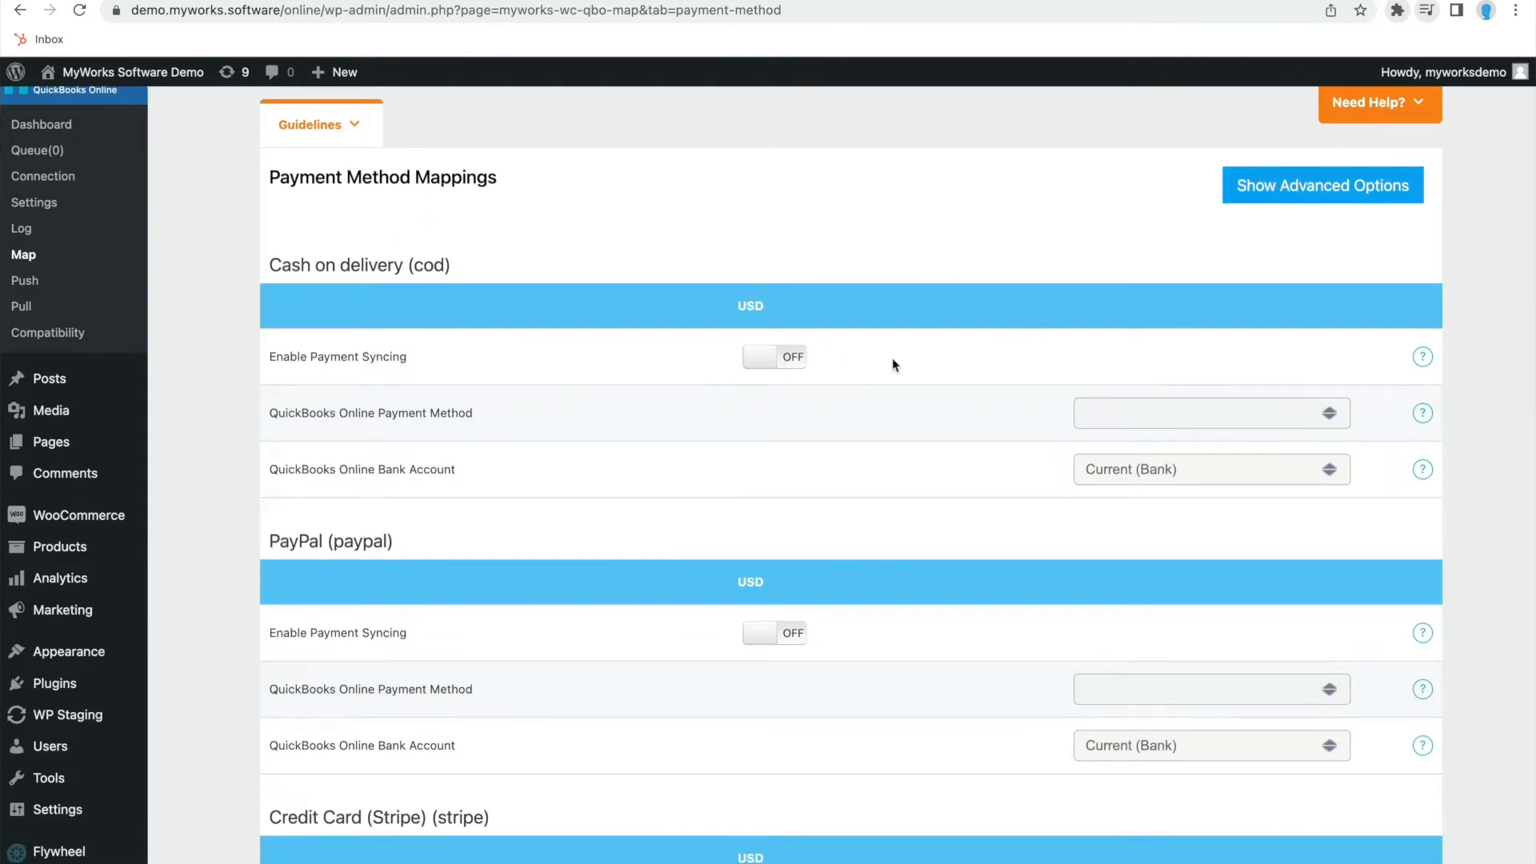
Step: Examine the mapping settings of the Cash on delivery, PayPal and Credit Card (Stripe) payment gateways
scroll(698, 357, up, 1)
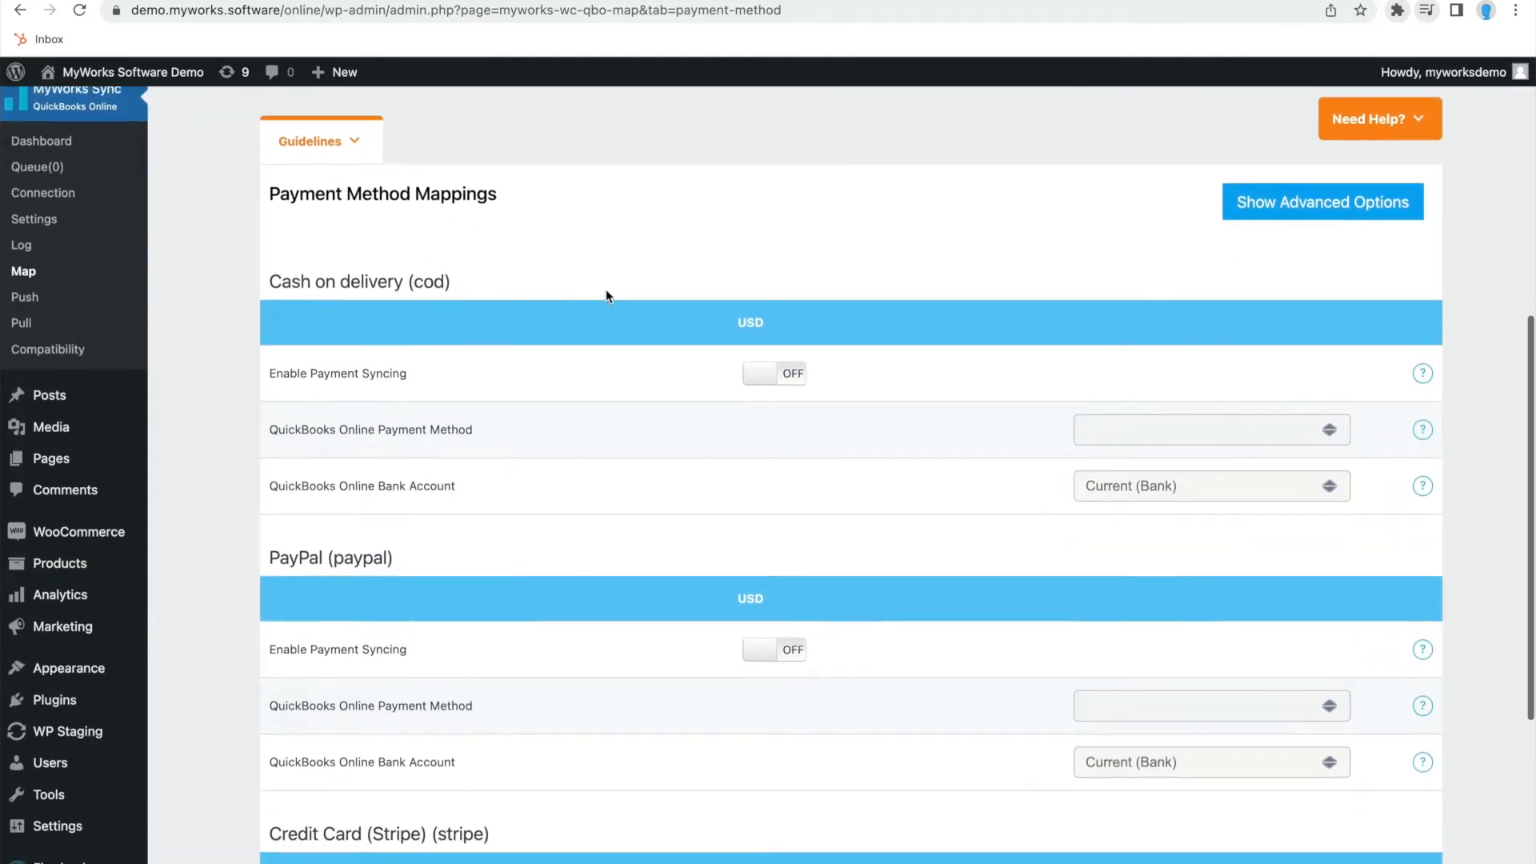
scroll(605, 294, down, 1)
drag(271, 224, 455, 231)
scroll(448, 233, down, 1)
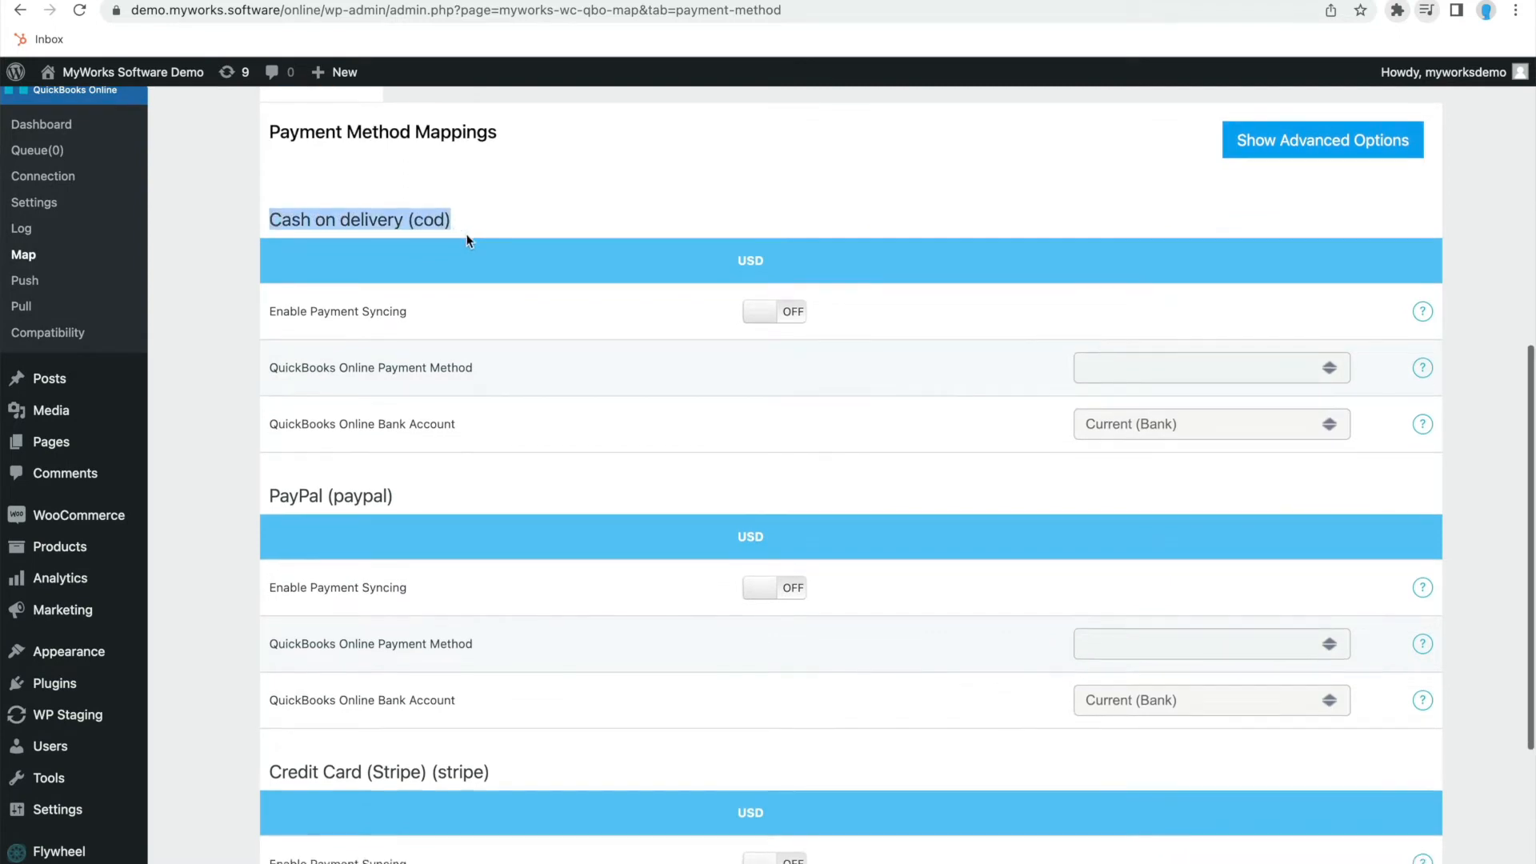
double_click(425, 218)
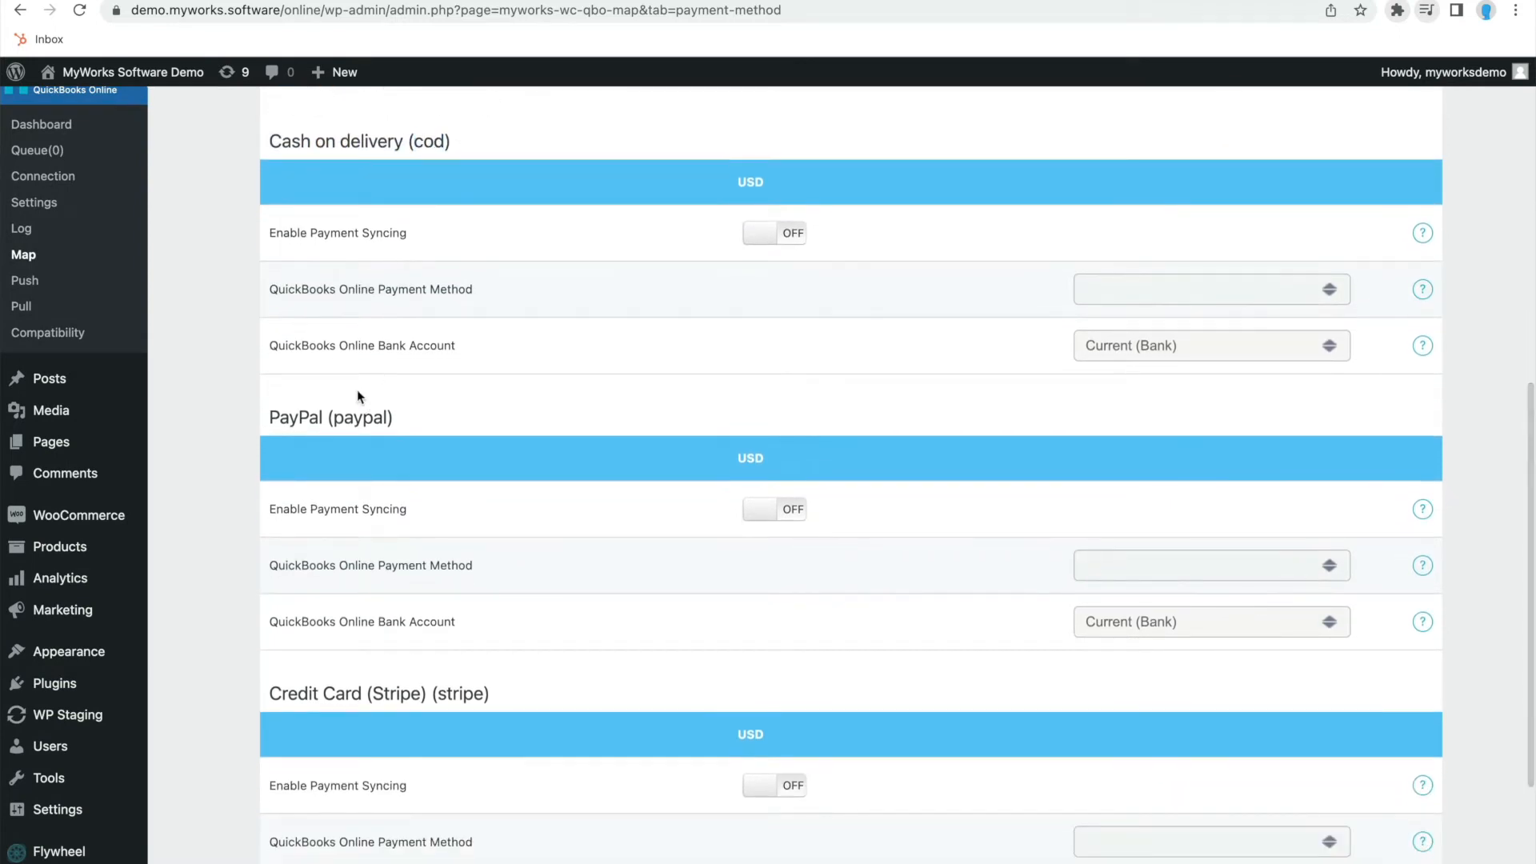
double_click(358, 392)
scroll(357, 392, down, 3)
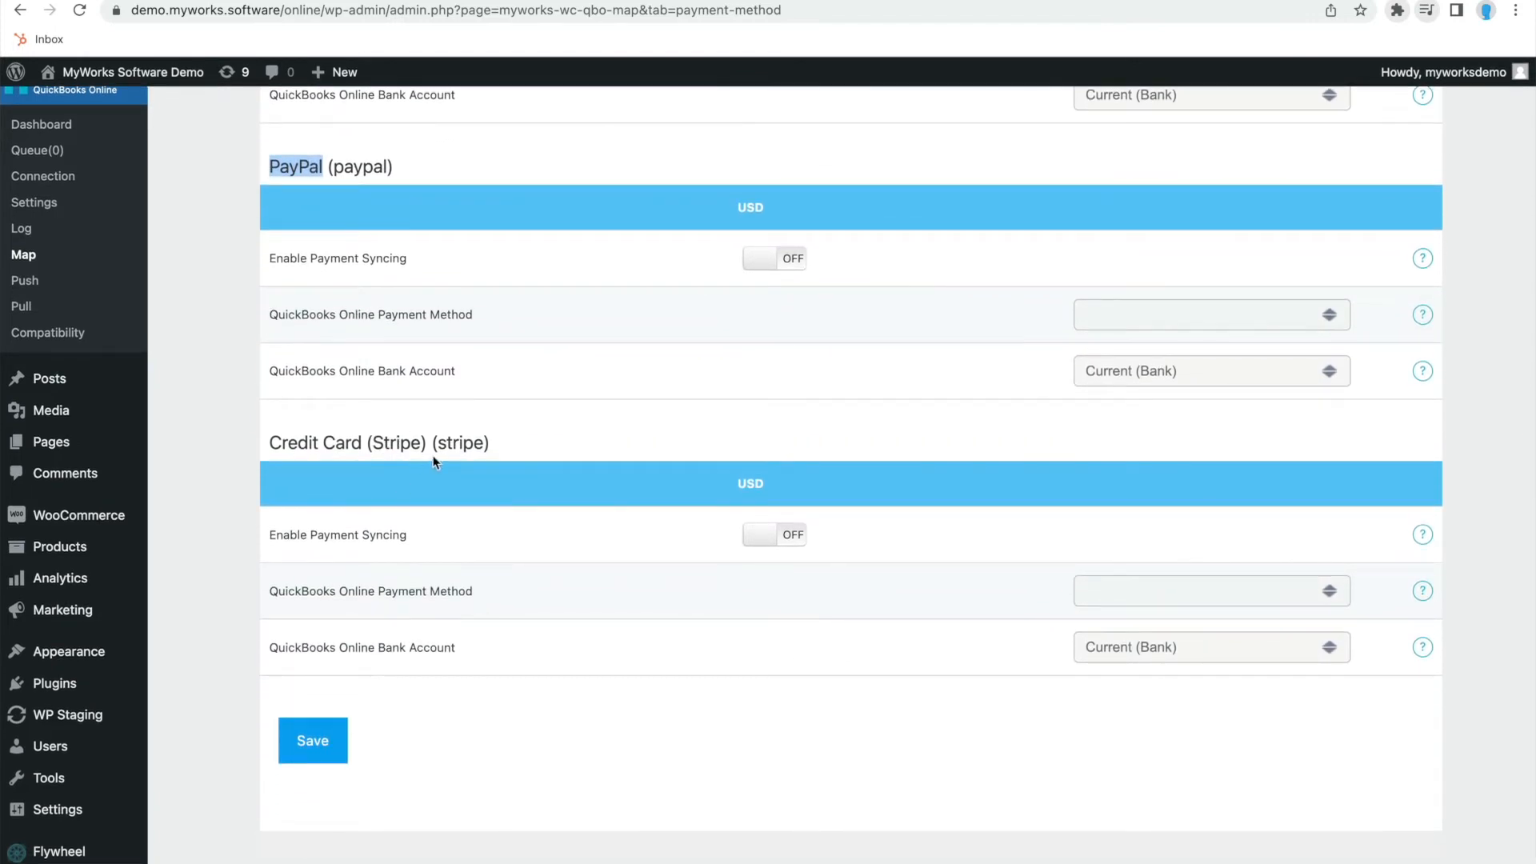
scroll(345, 442, up, 2)
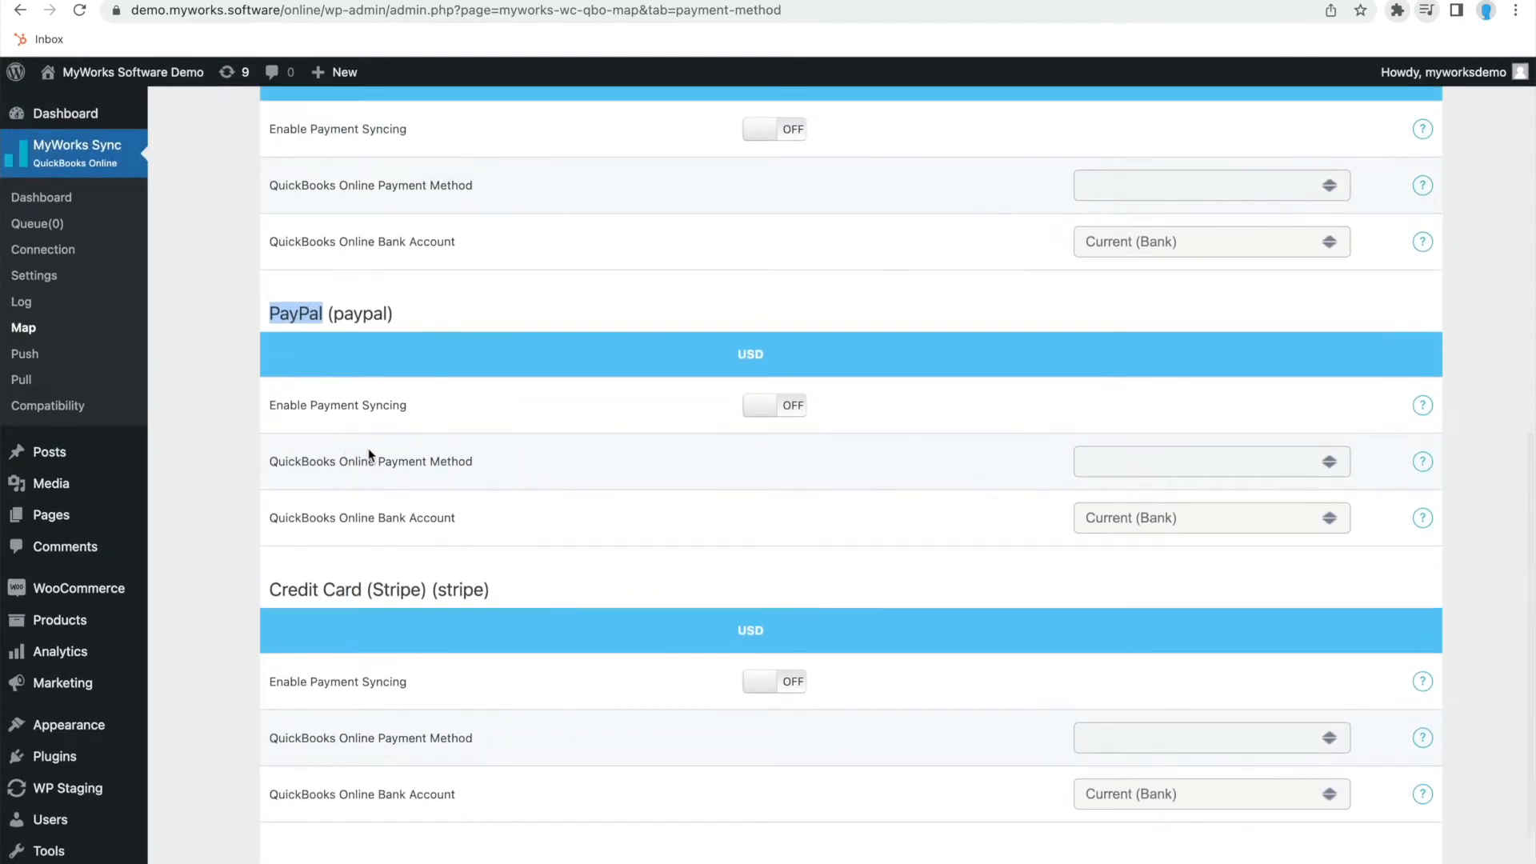
scroll(411, 560, up, 1)
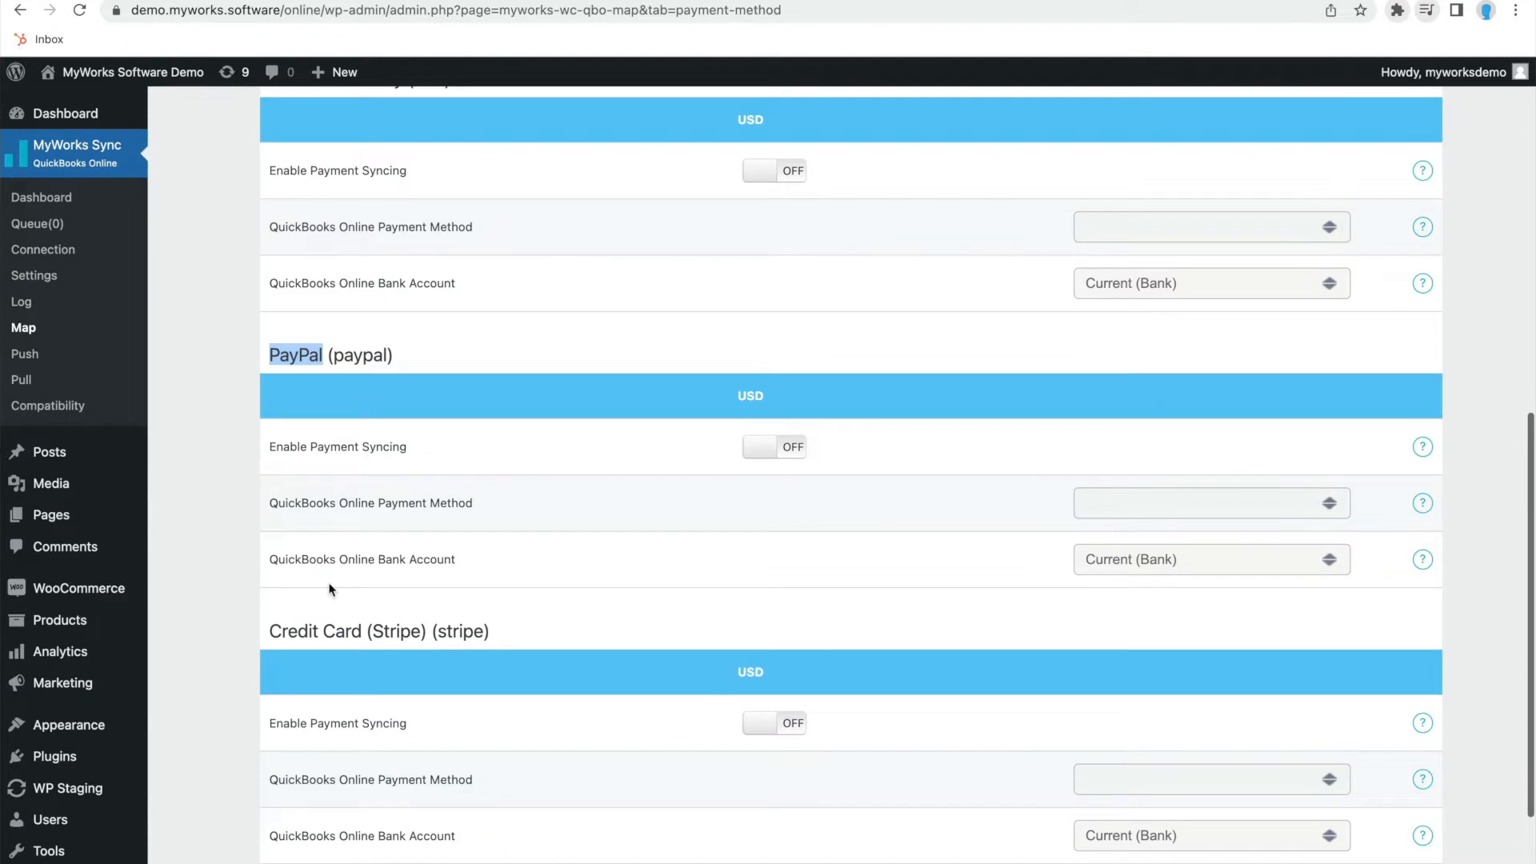
scroll(334, 633, up, 3)
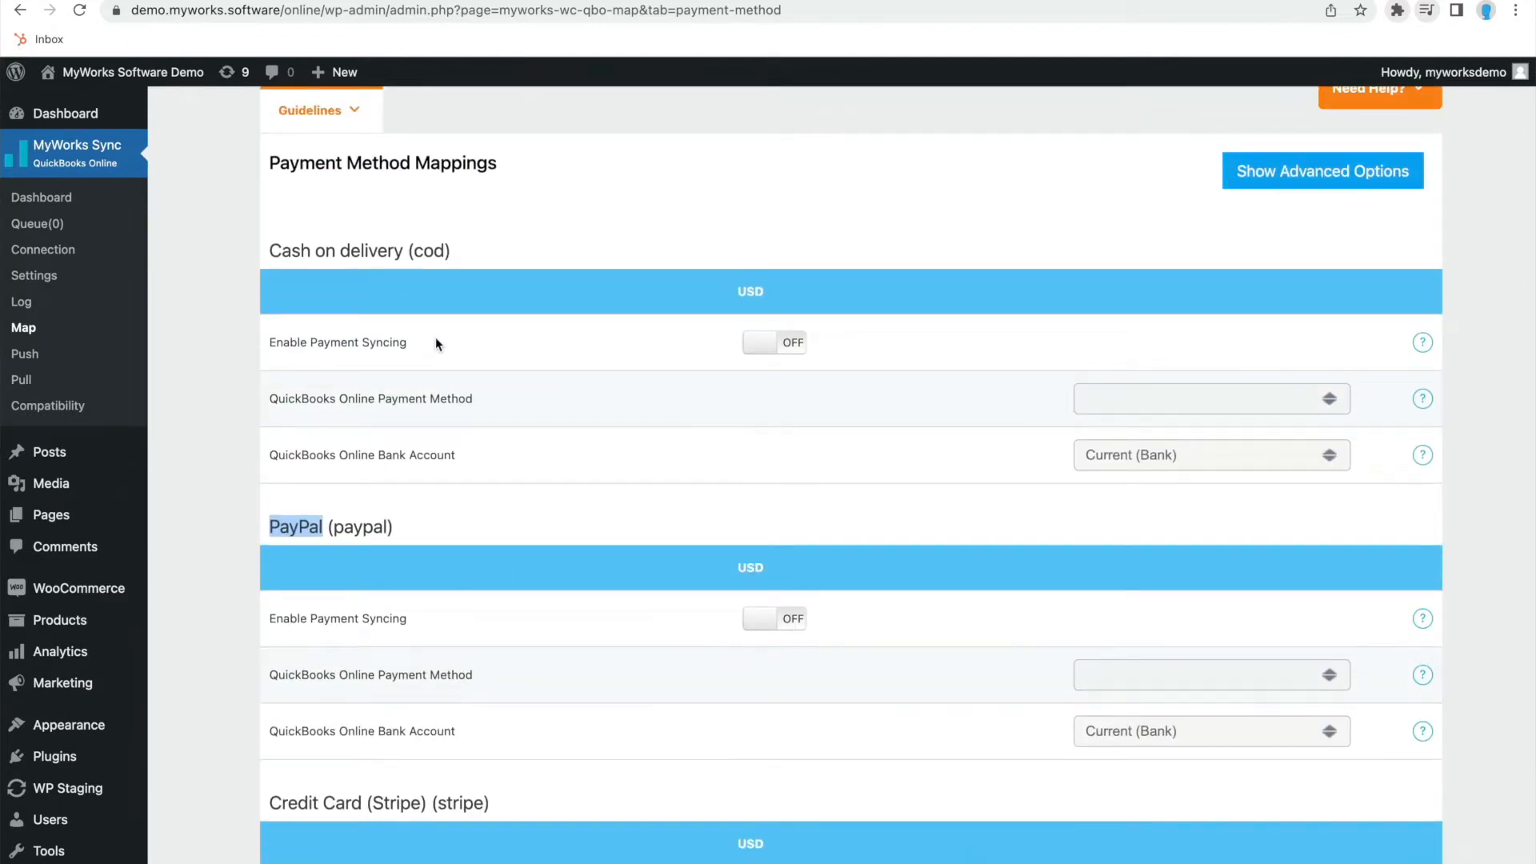
Step: Enable payment syncing for PayPal and set its QuickBooks Online payment method to Card
scroll(436, 344, down, 5)
click(364, 245)
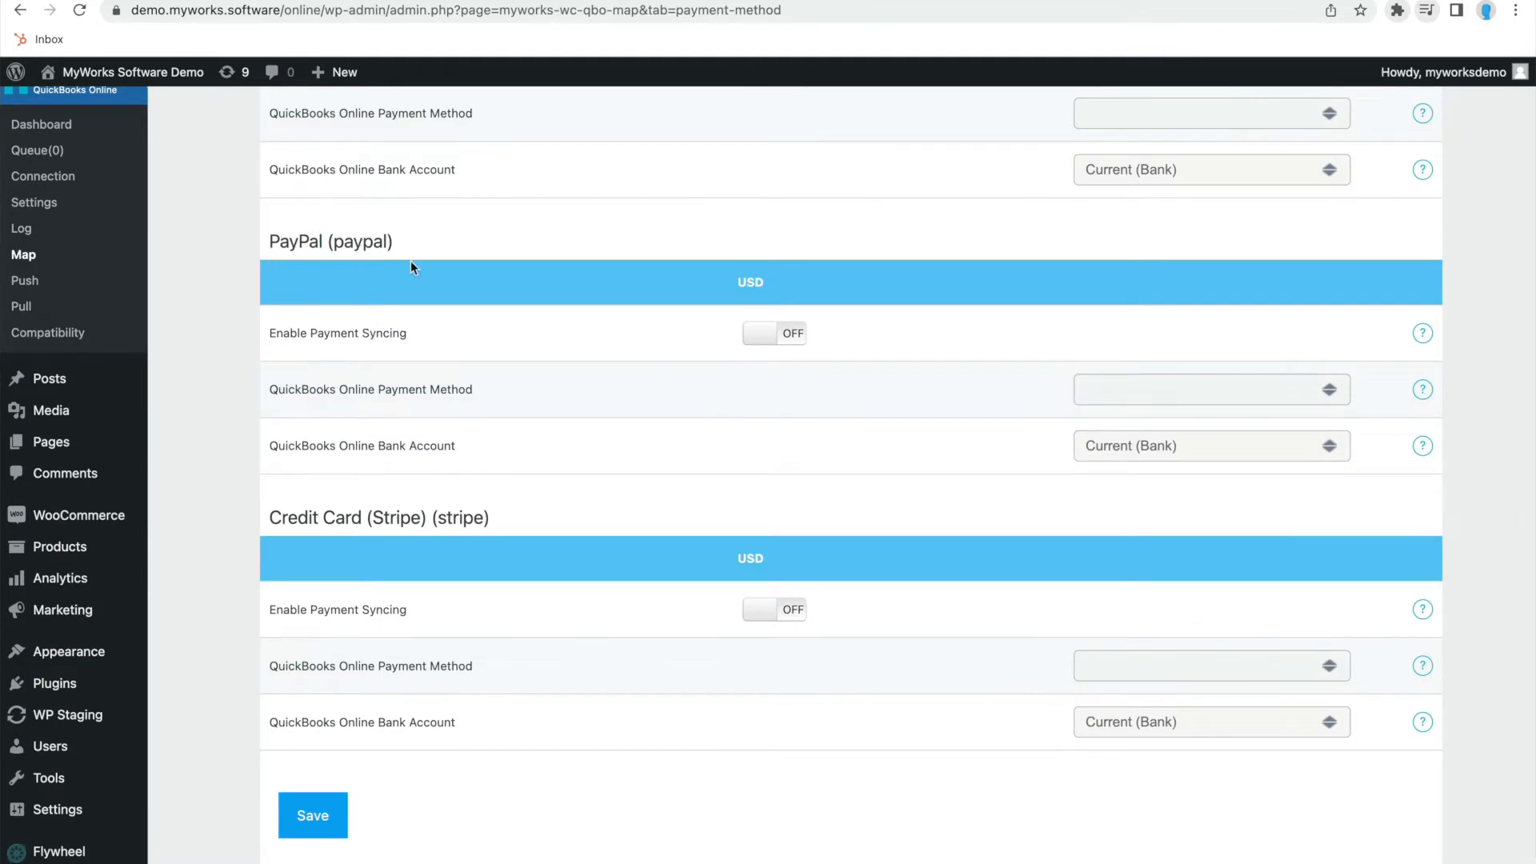
click(773, 335)
click(1166, 400)
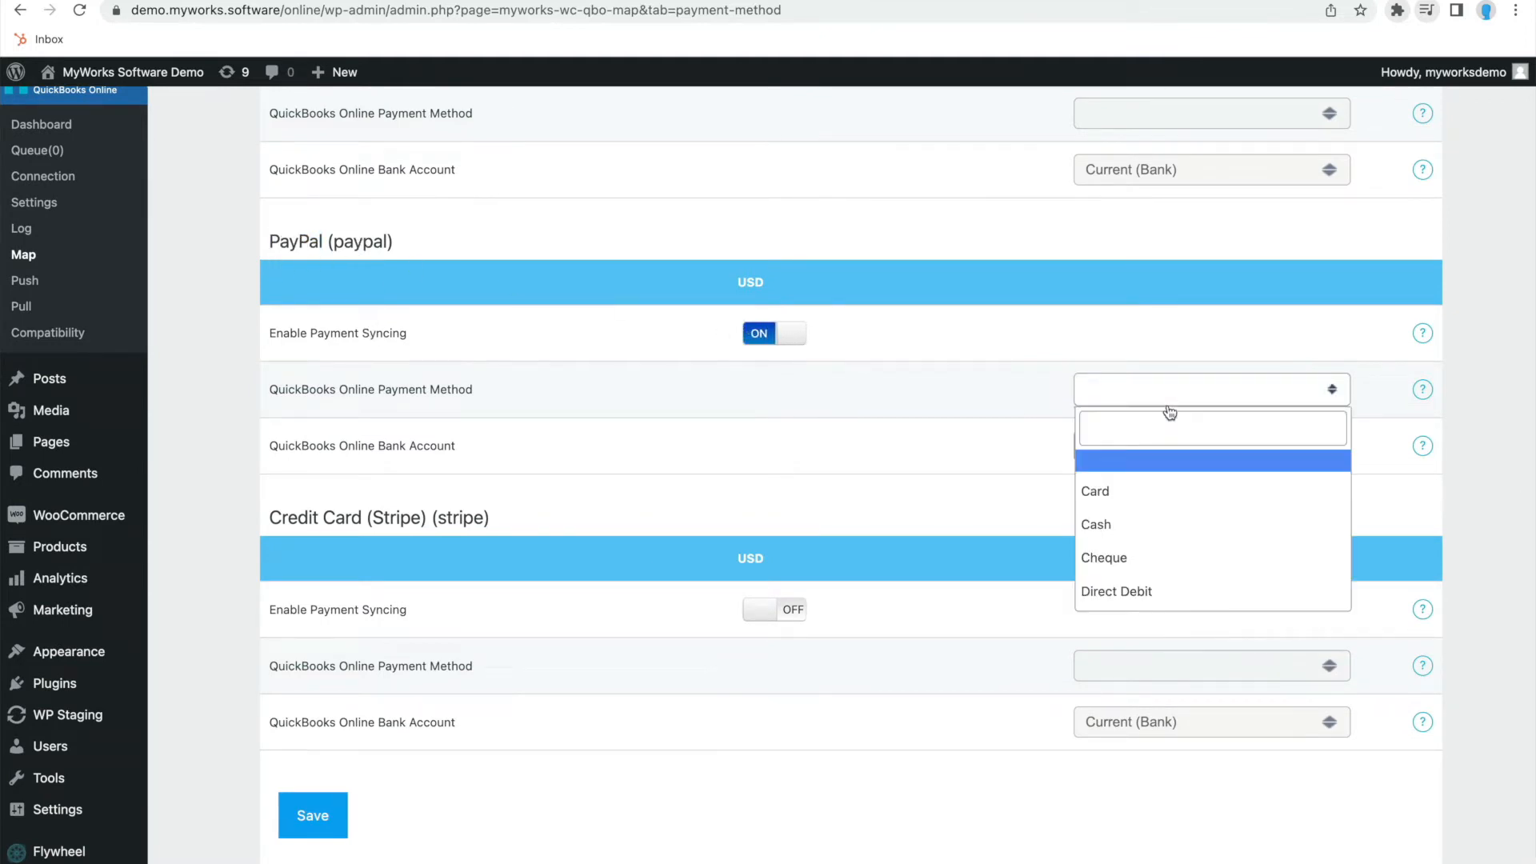
scroll(1166, 474, down, 1)
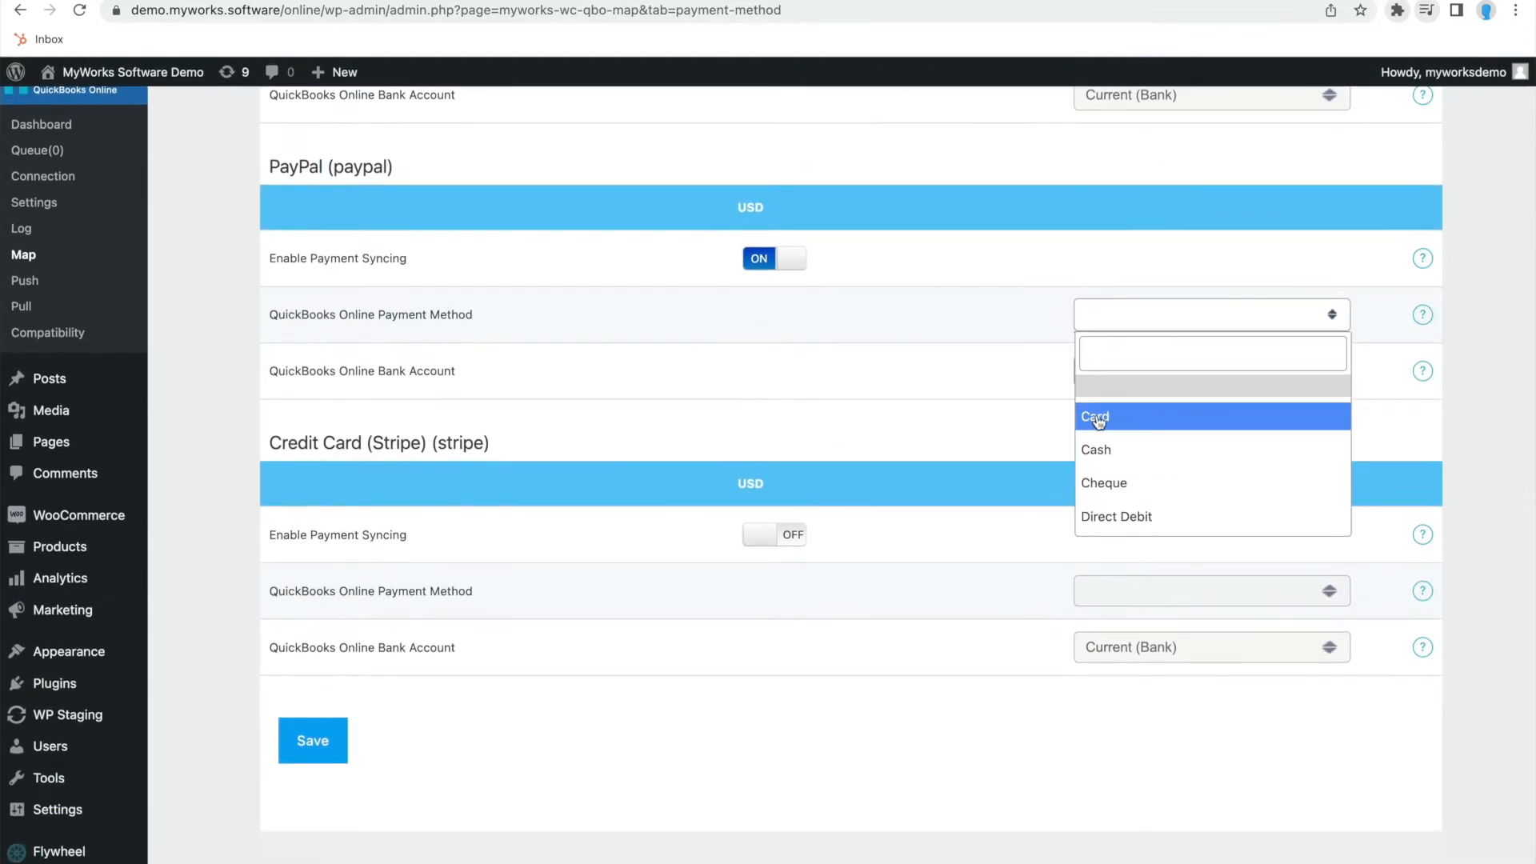
click(1099, 417)
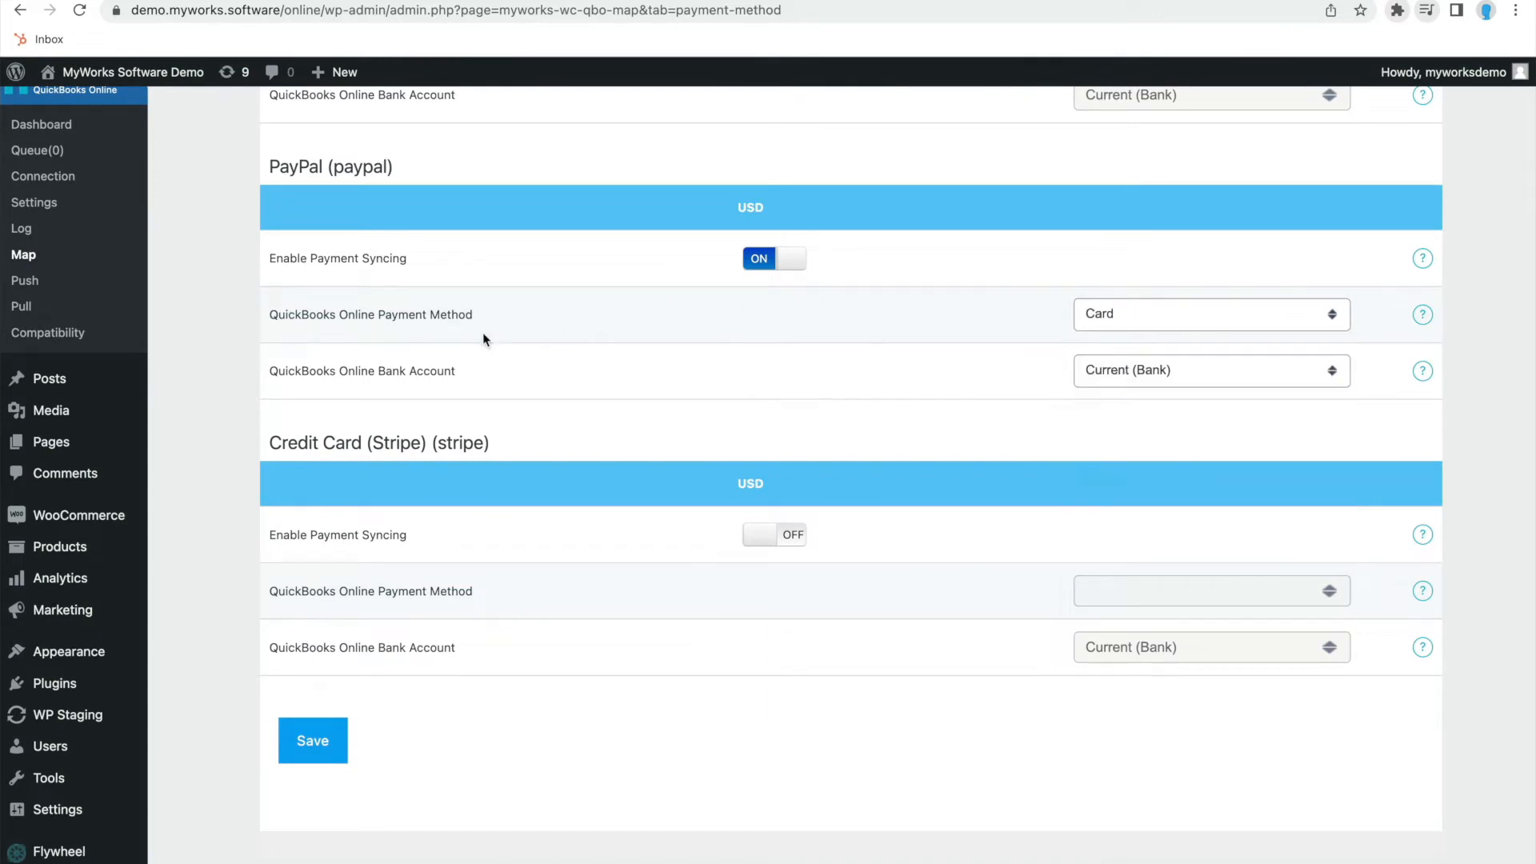
Step: Review the other QuickBooks Online payment method choices for PayPal and keep Card selected
drag(493, 319, 267, 314)
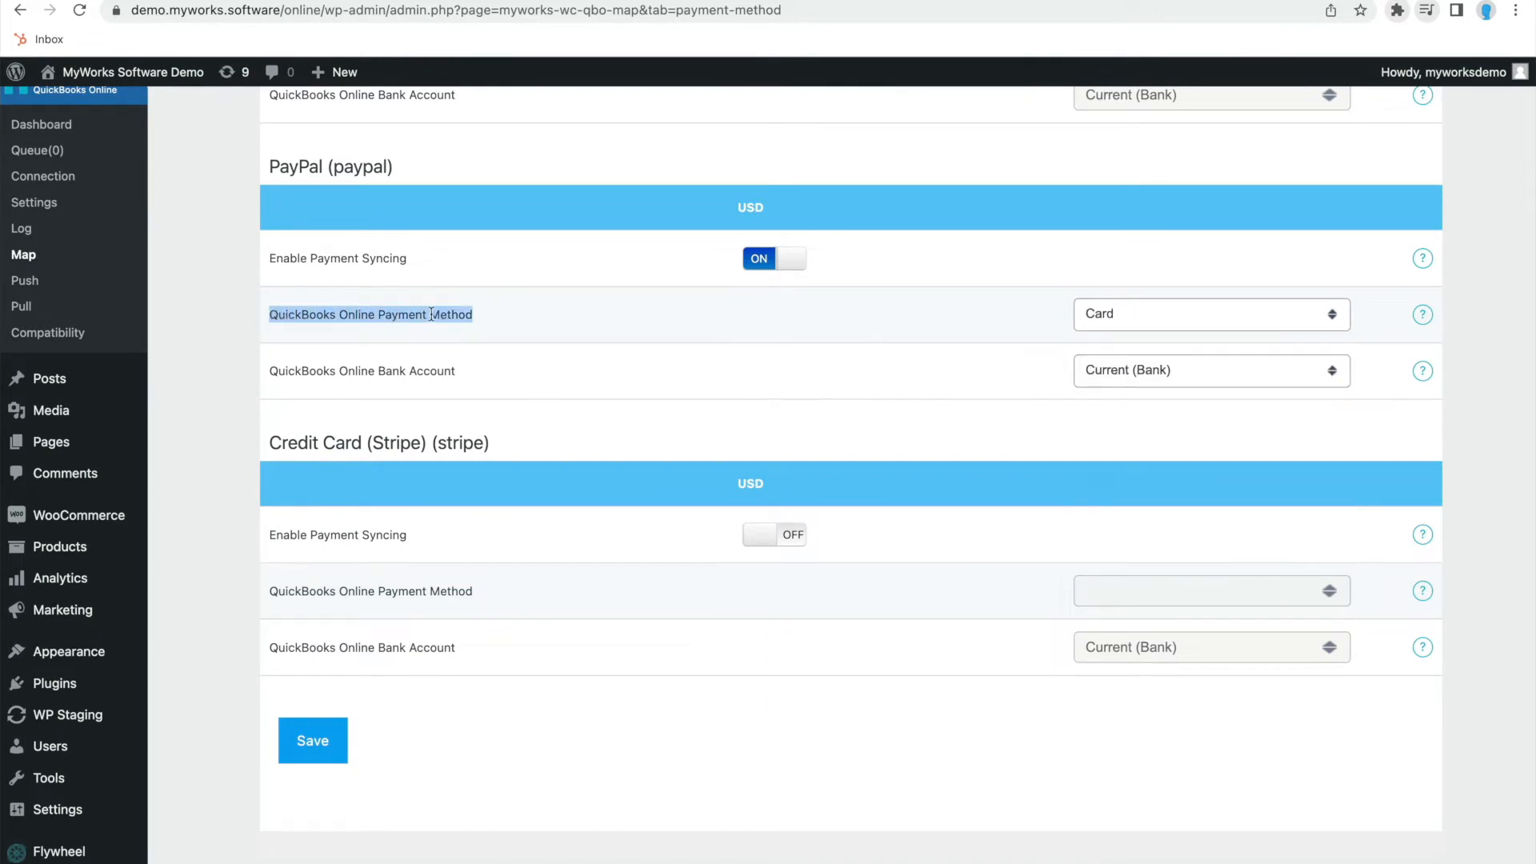
click(1090, 323)
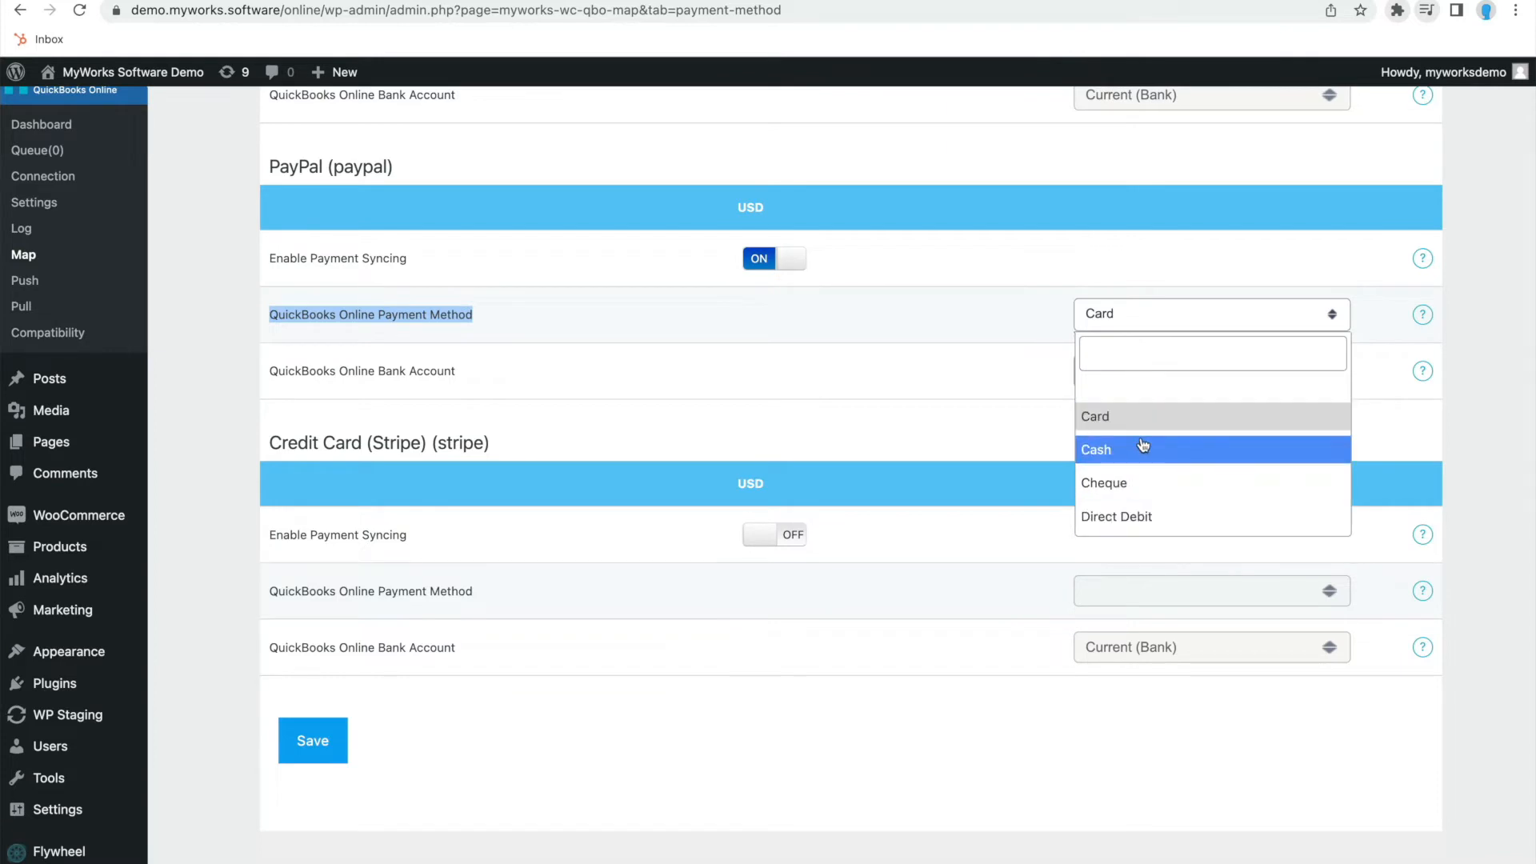
click(886, 365)
Step: Review the QuickBooks Online bank account choices for PayPal and keep Current (Bank) selected
drag(476, 373, 269, 371)
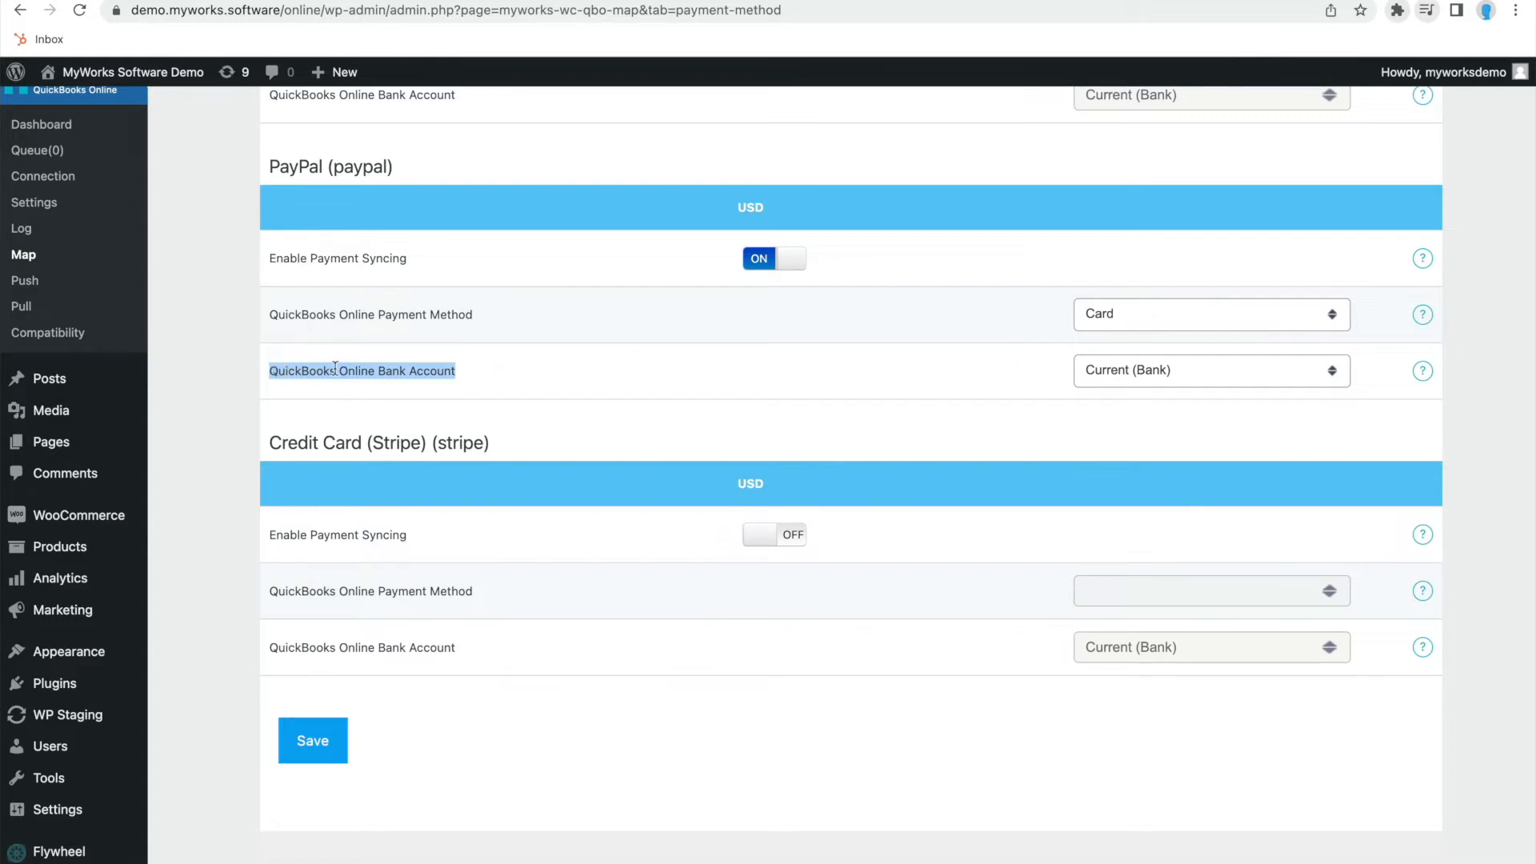
click(1117, 377)
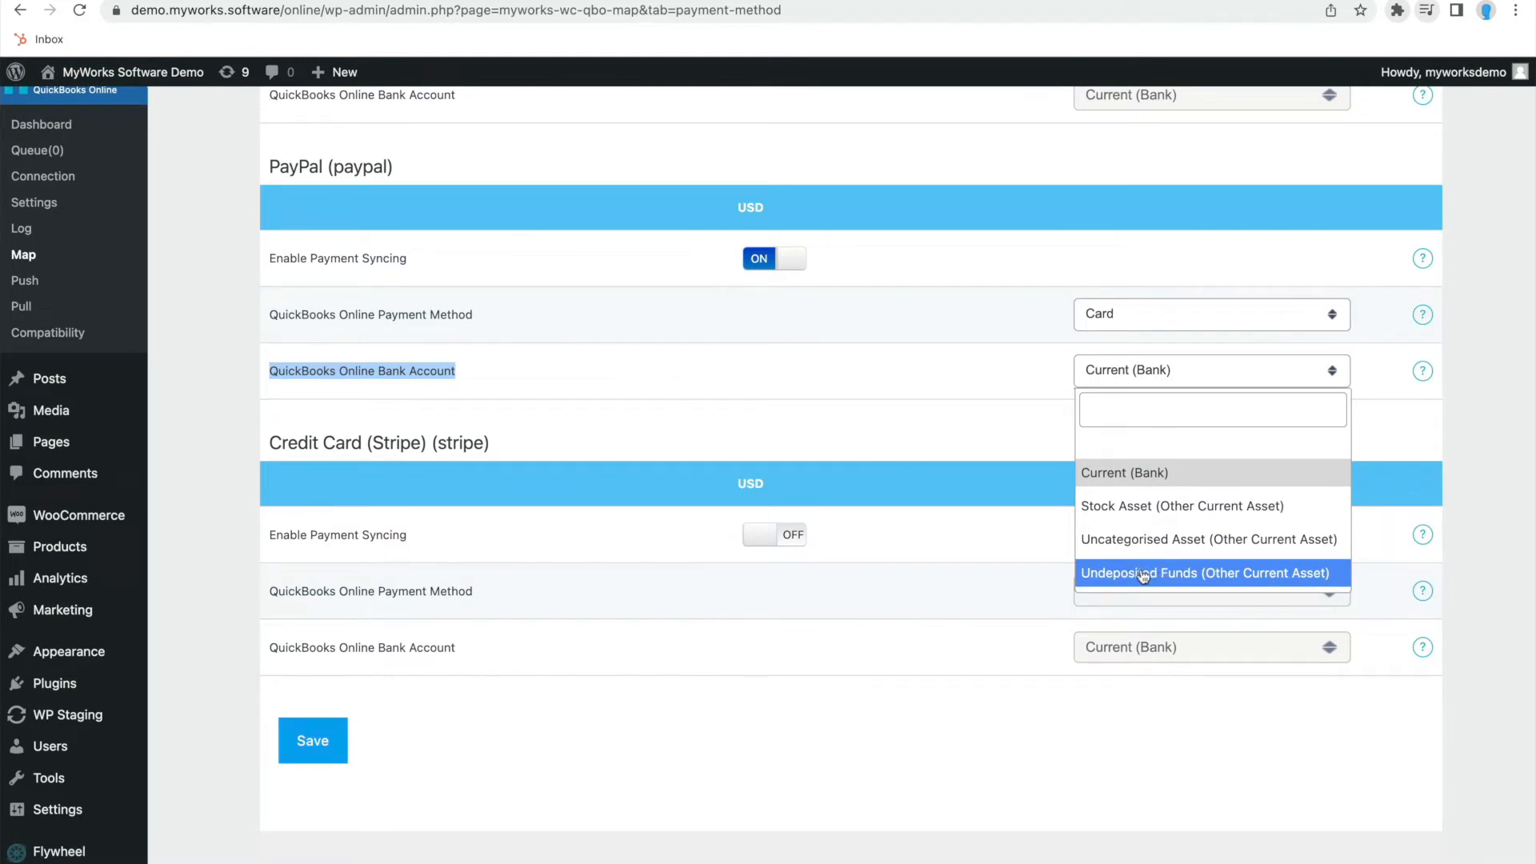
click(559, 343)
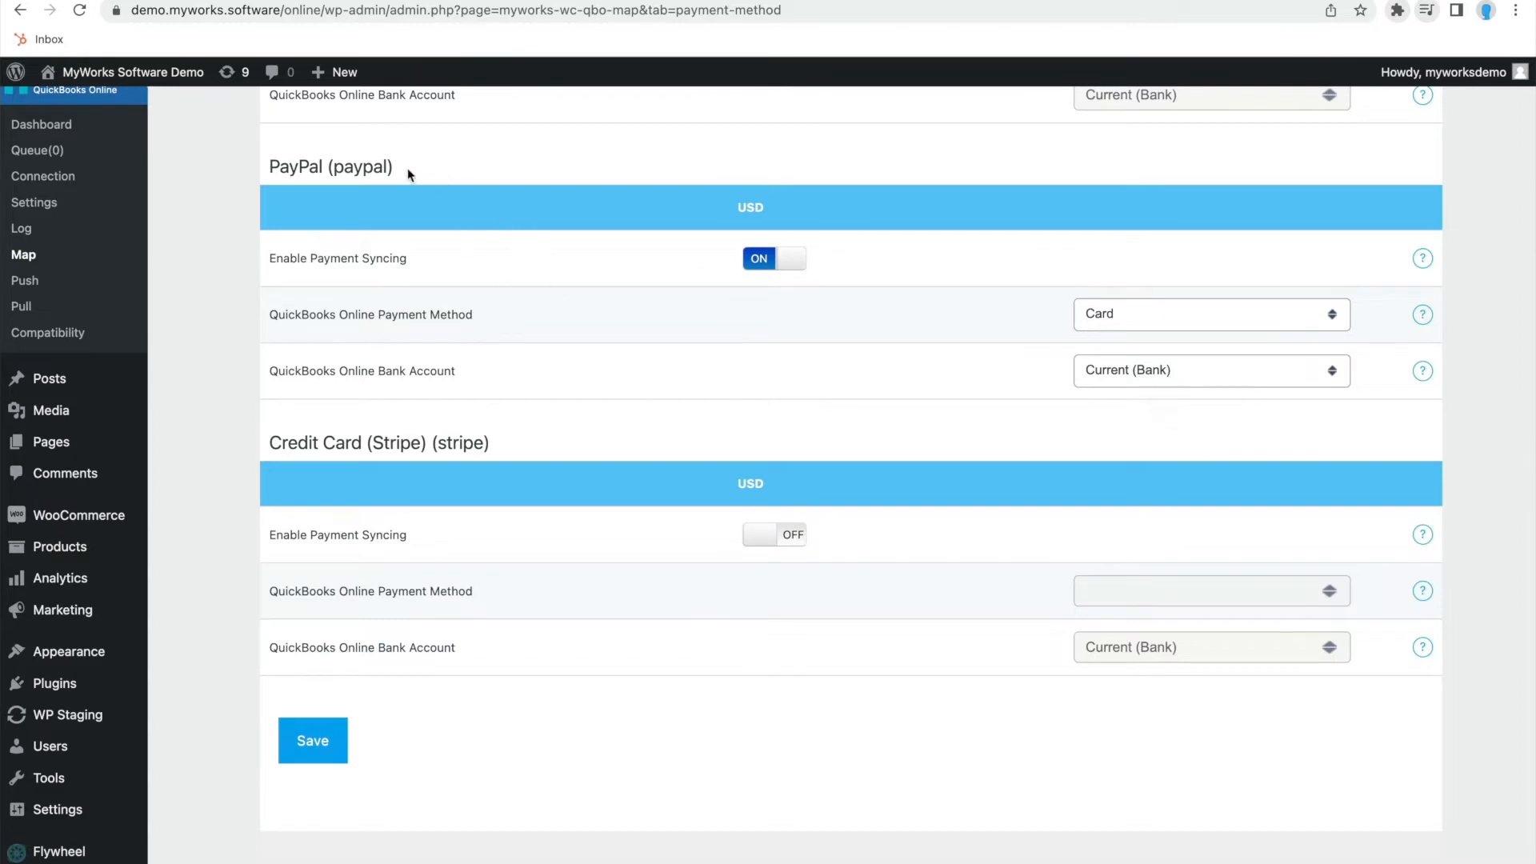
drag(397, 166, 334, 168)
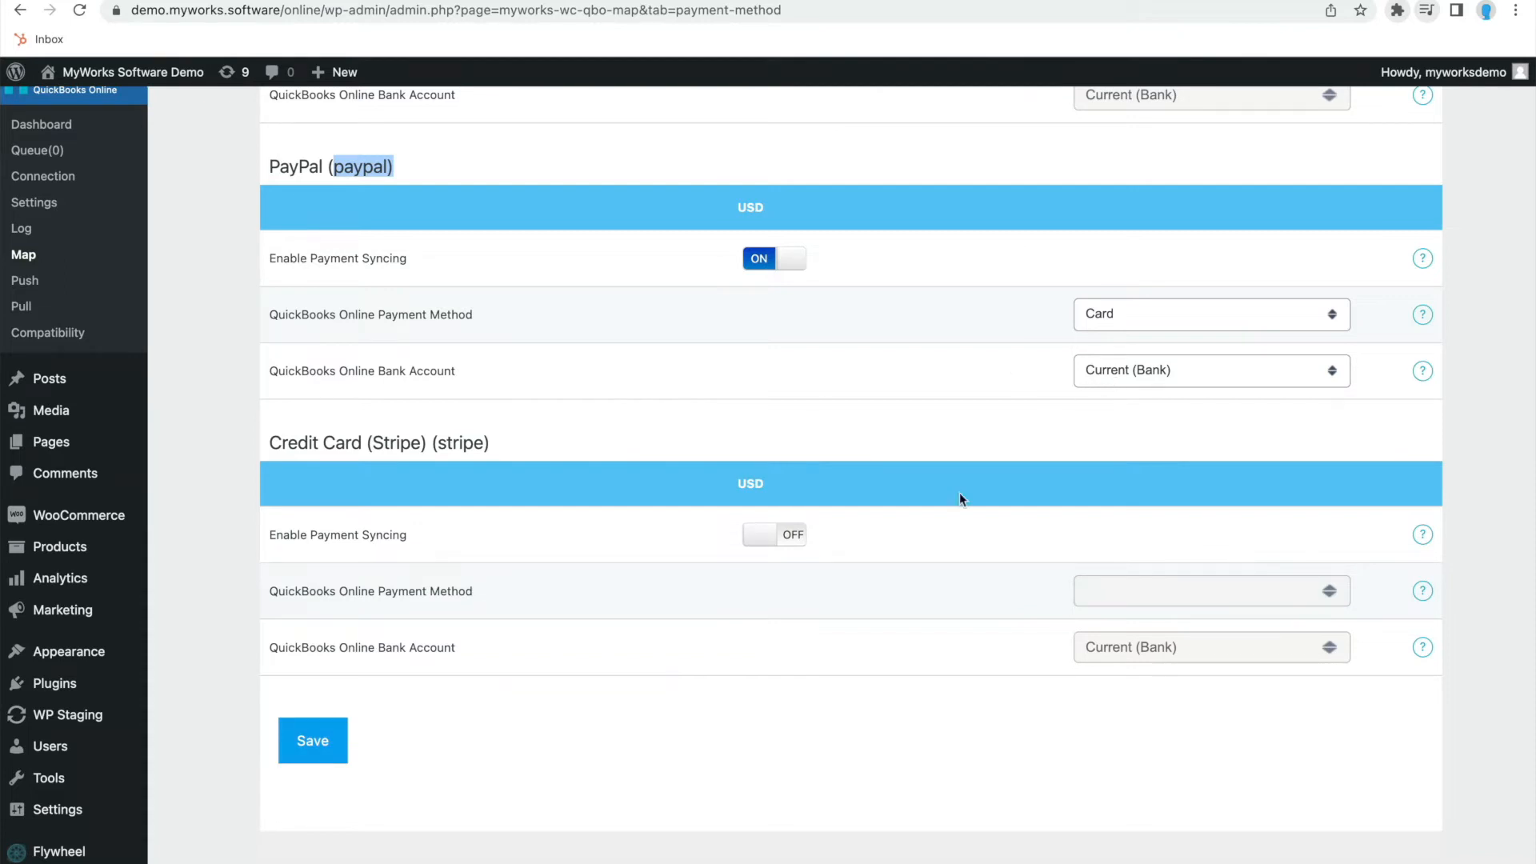
Step: Enable Credit Card (Stripe) payment syncing with payment method Card and bank account Undeposited Funds (Other Current Asset), and save the mappings
click(784, 544)
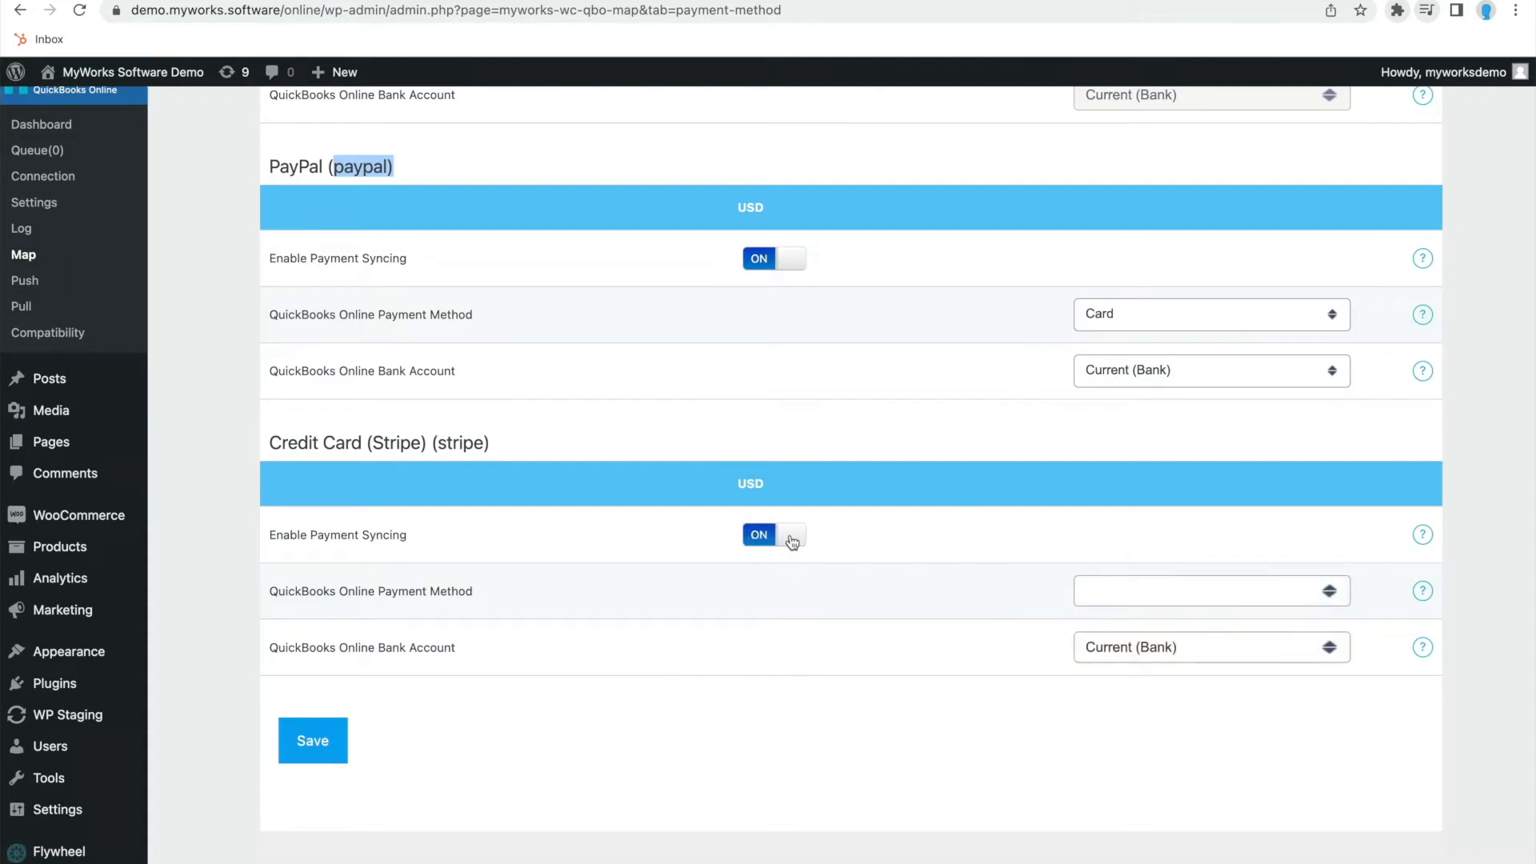
click(1256, 602)
click(1120, 692)
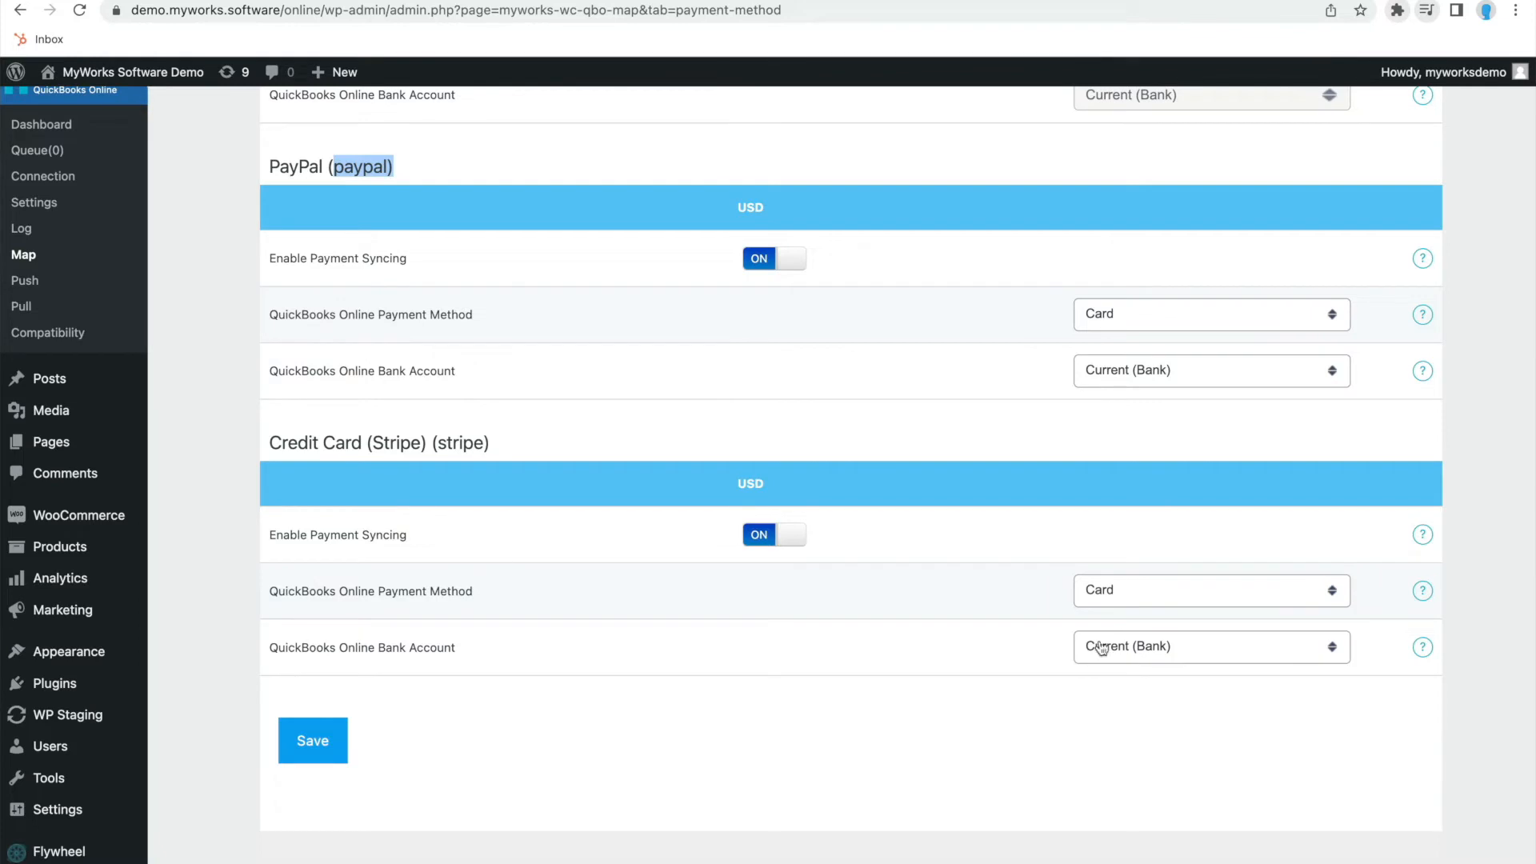
click(1120, 649)
click(1136, 844)
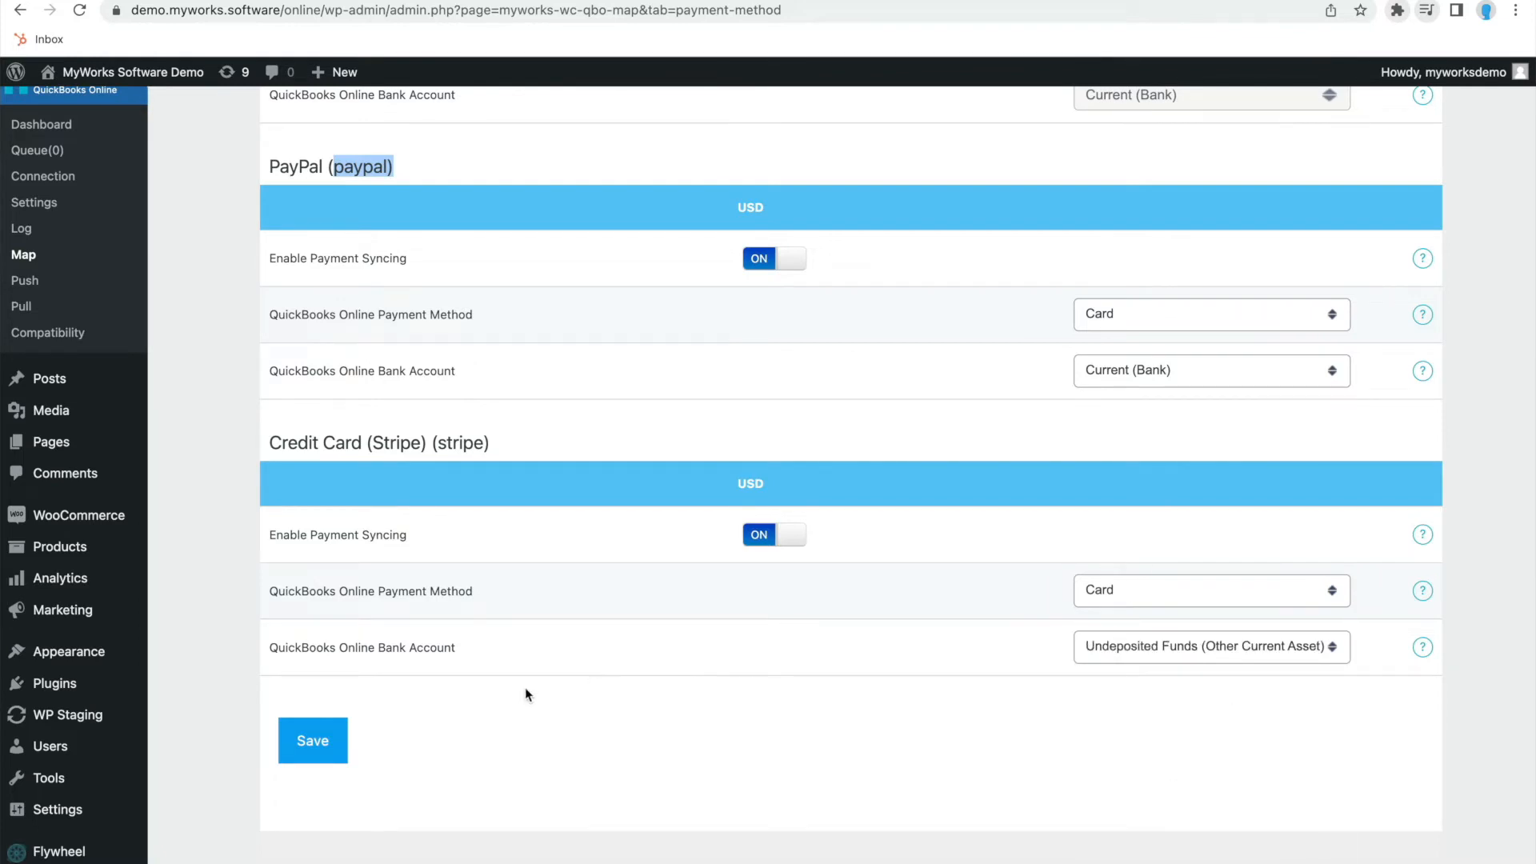
click(312, 739)
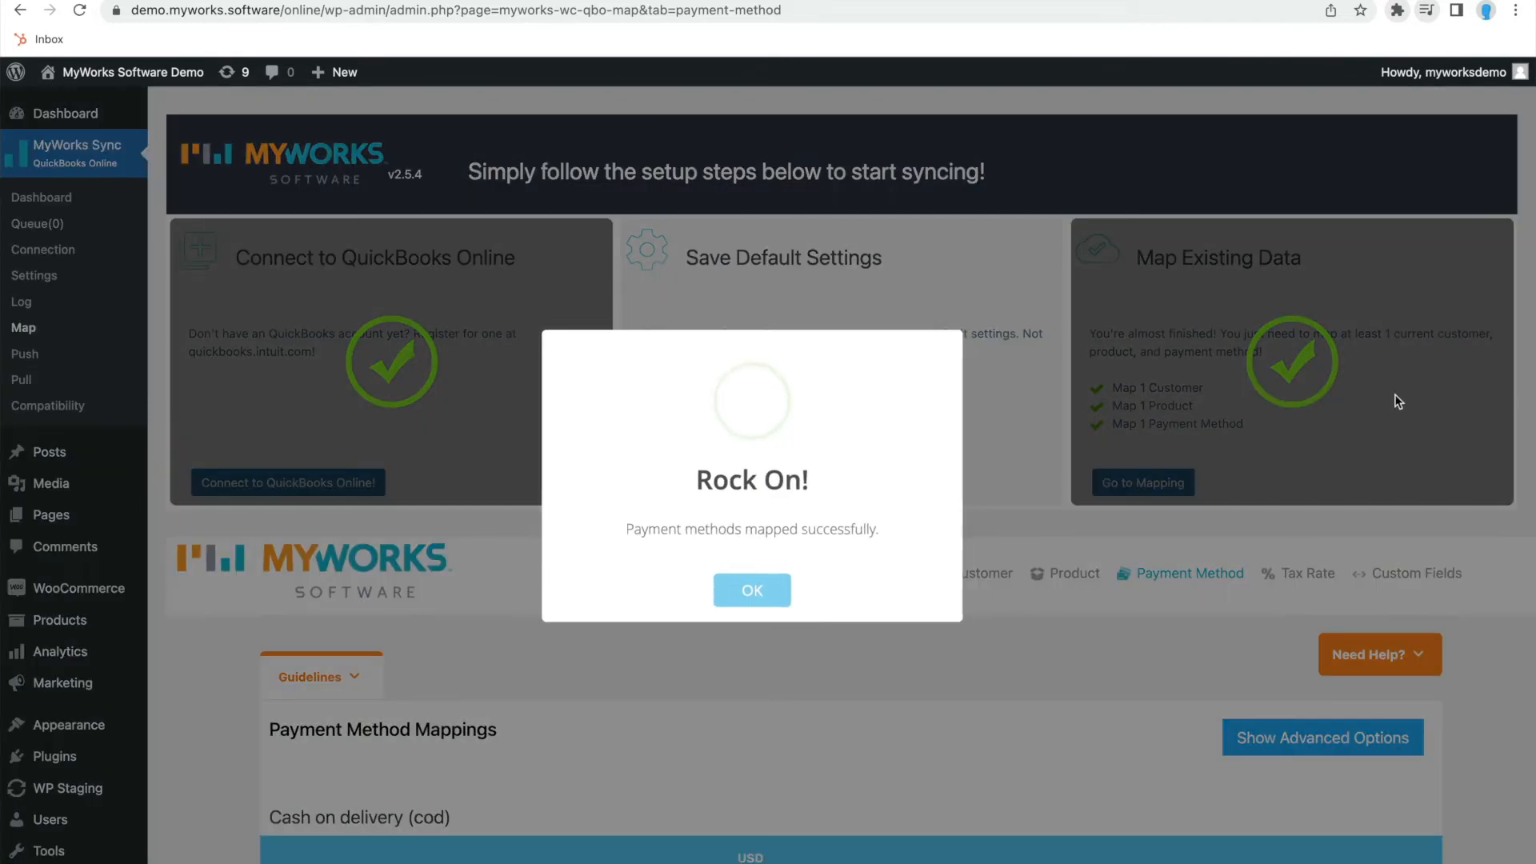
click(774, 594)
Step: Check the saved payment method mappings for Cash on delivery, PayPal and Credit Card (Stripe)
scroll(776, 594, down, 12)
scroll(843, 600, up, 3)
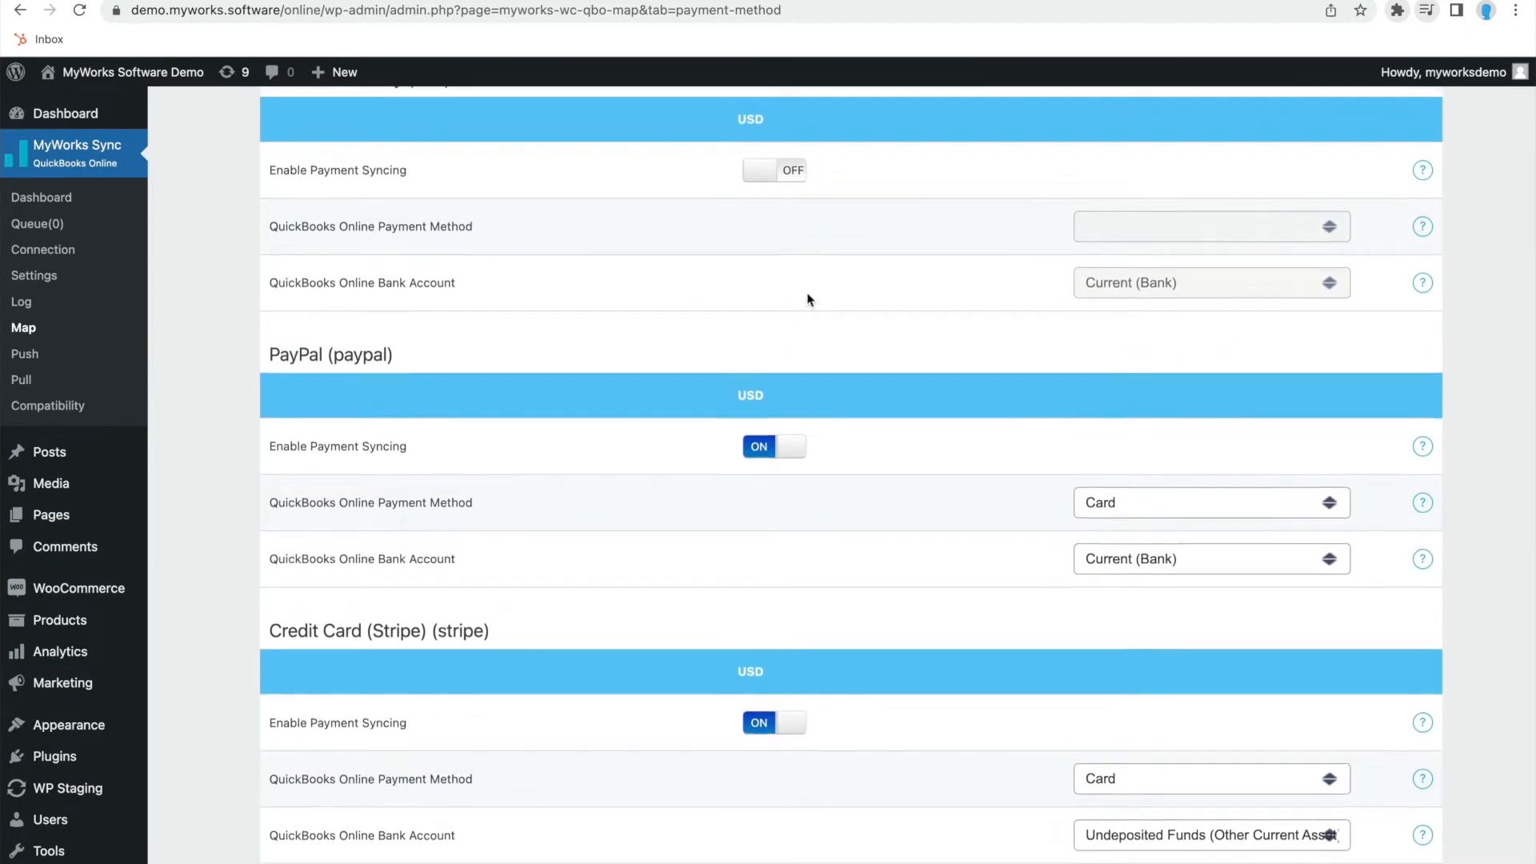
scroll(810, 300, up, 1)
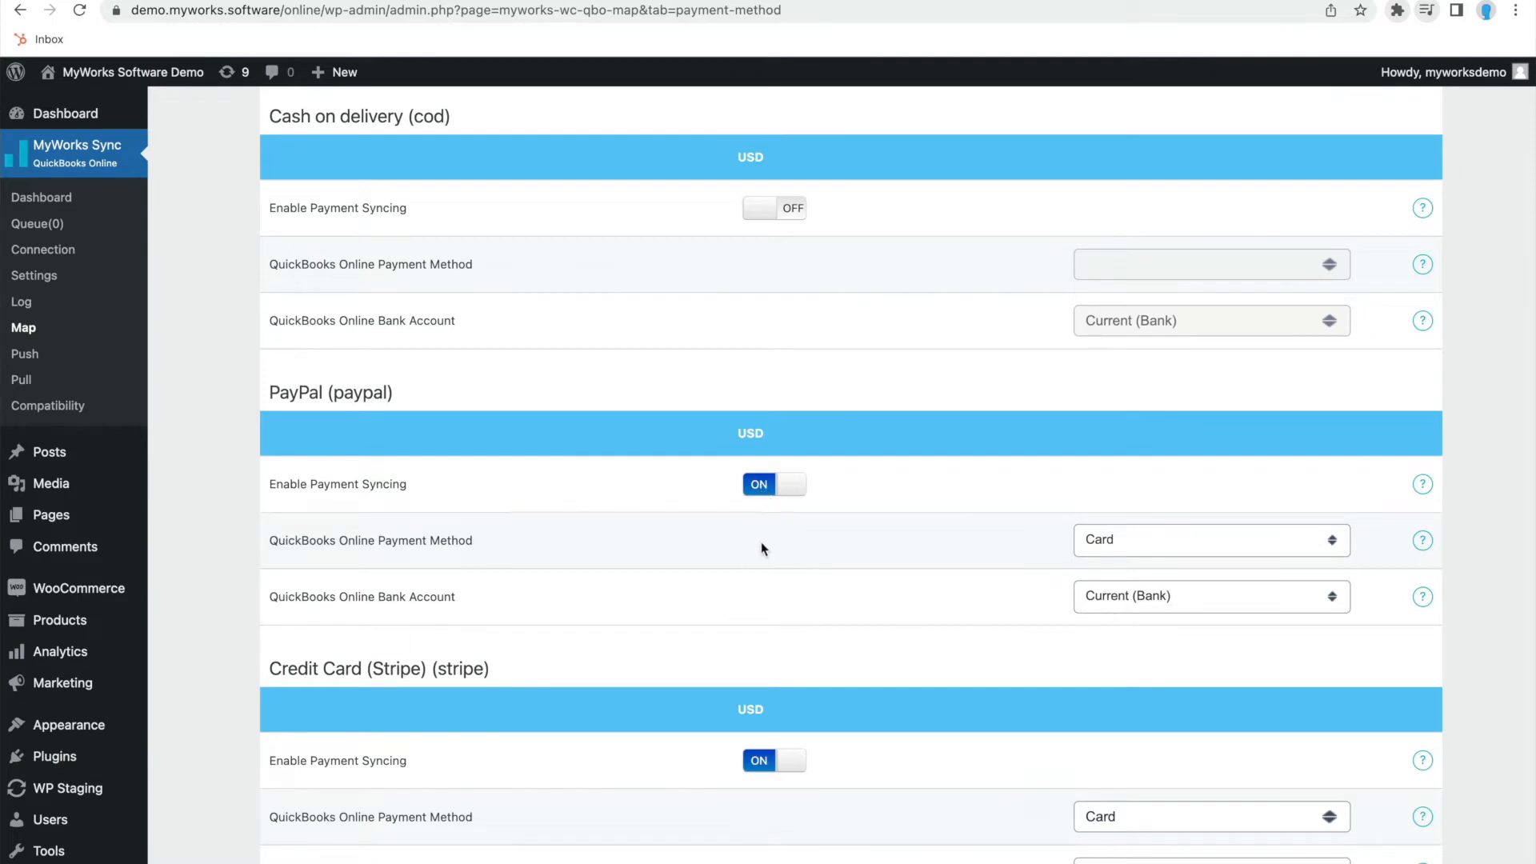
scroll(751, 583, down, 3)
scroll(752, 583, up, 2)
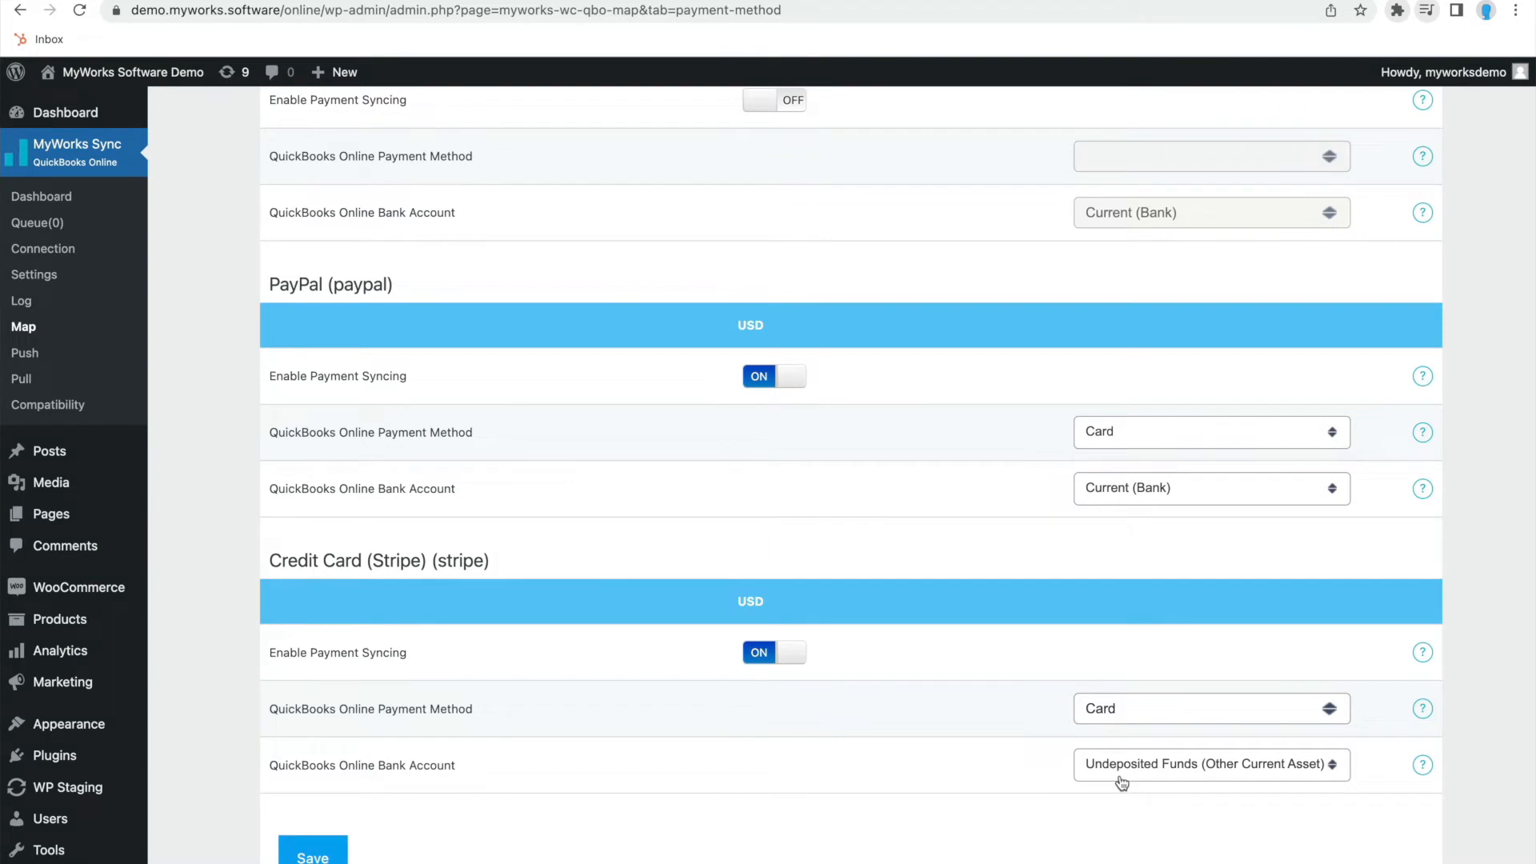
scroll(948, 661, up, 5)
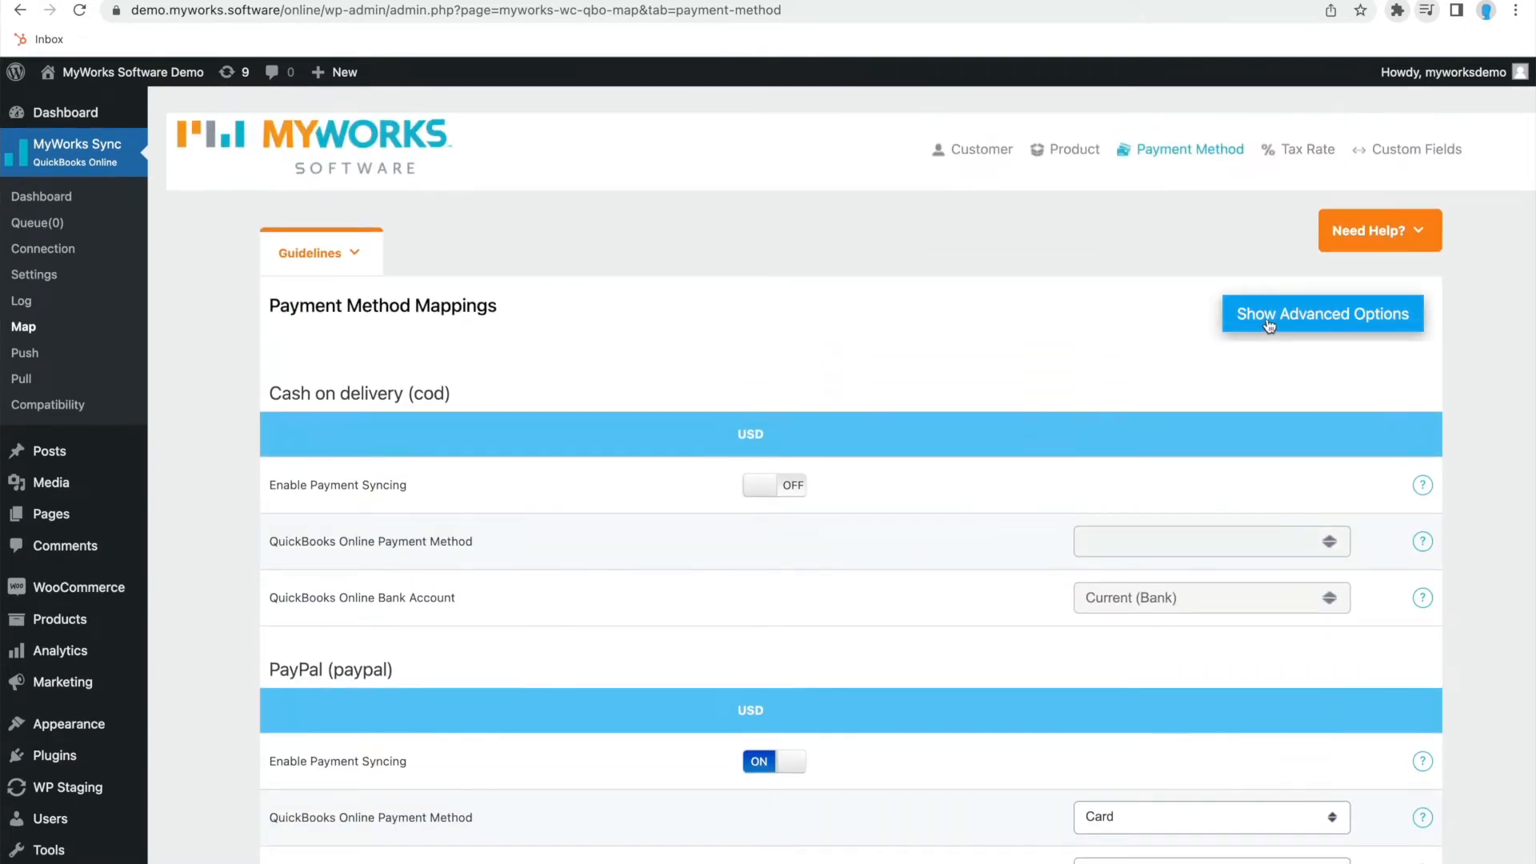
scroll(1106, 355, down, 3)
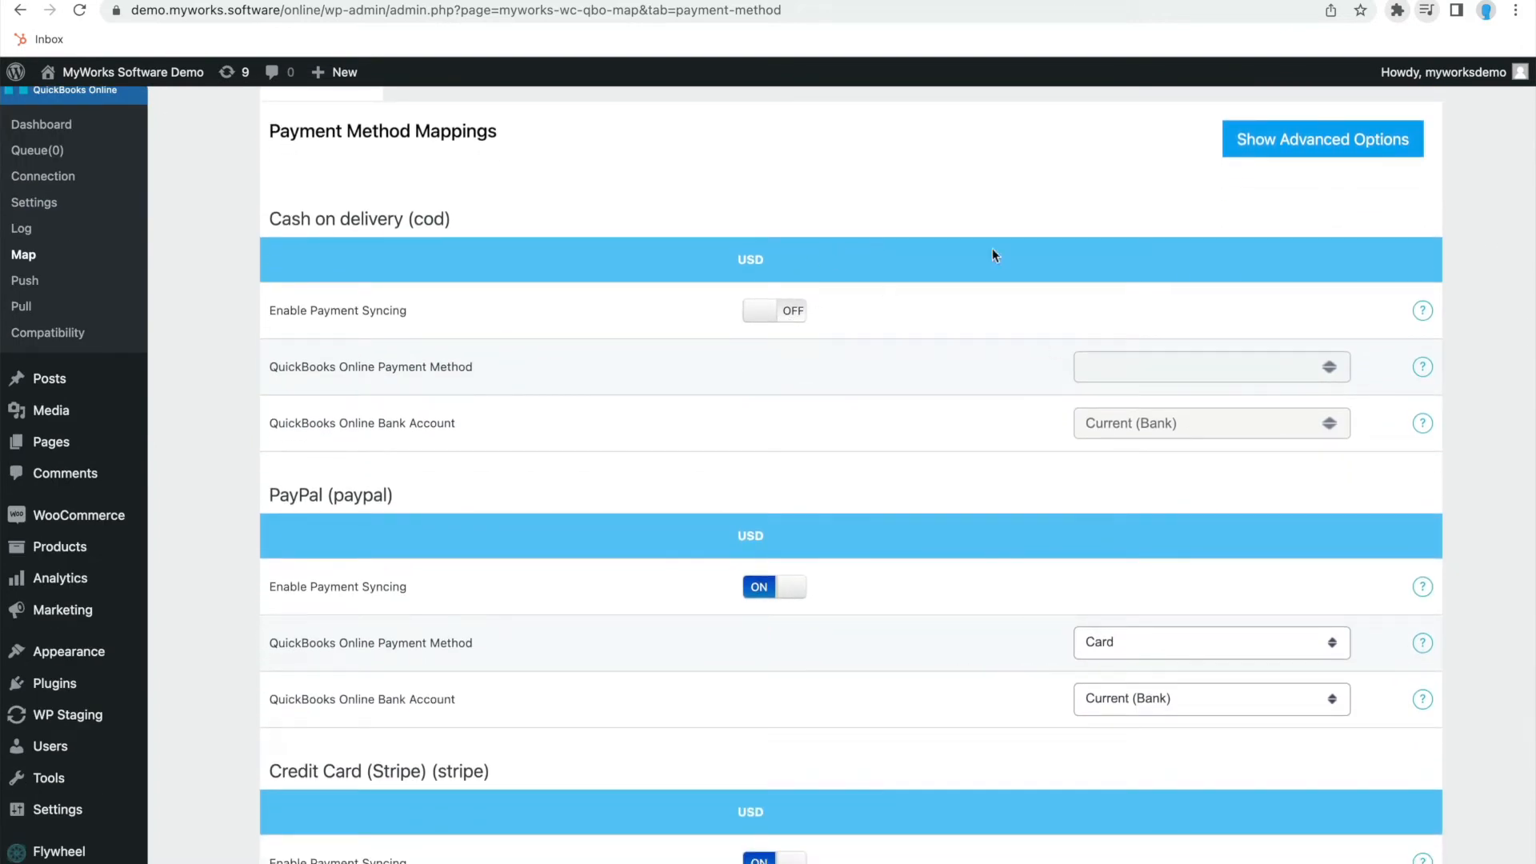
Step: Show the advanced payment options and examine refund syncing, transaction fee syncing and batch support for Cash on delivery
click(1267, 144)
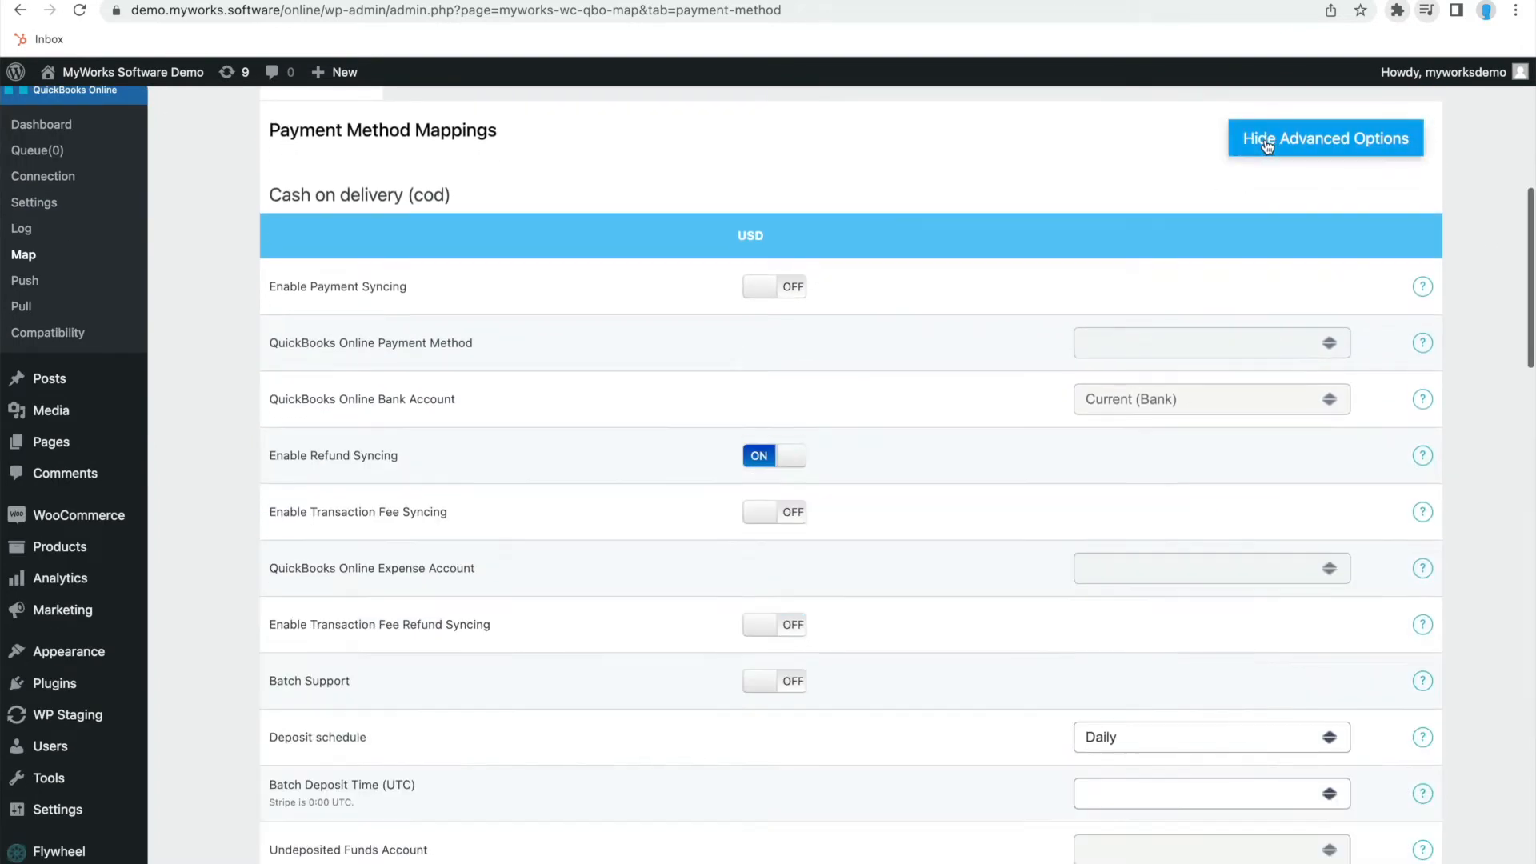
scroll(1261, 180, down, 2)
scroll(1261, 174, down, 2)
drag(432, 264, 273, 261)
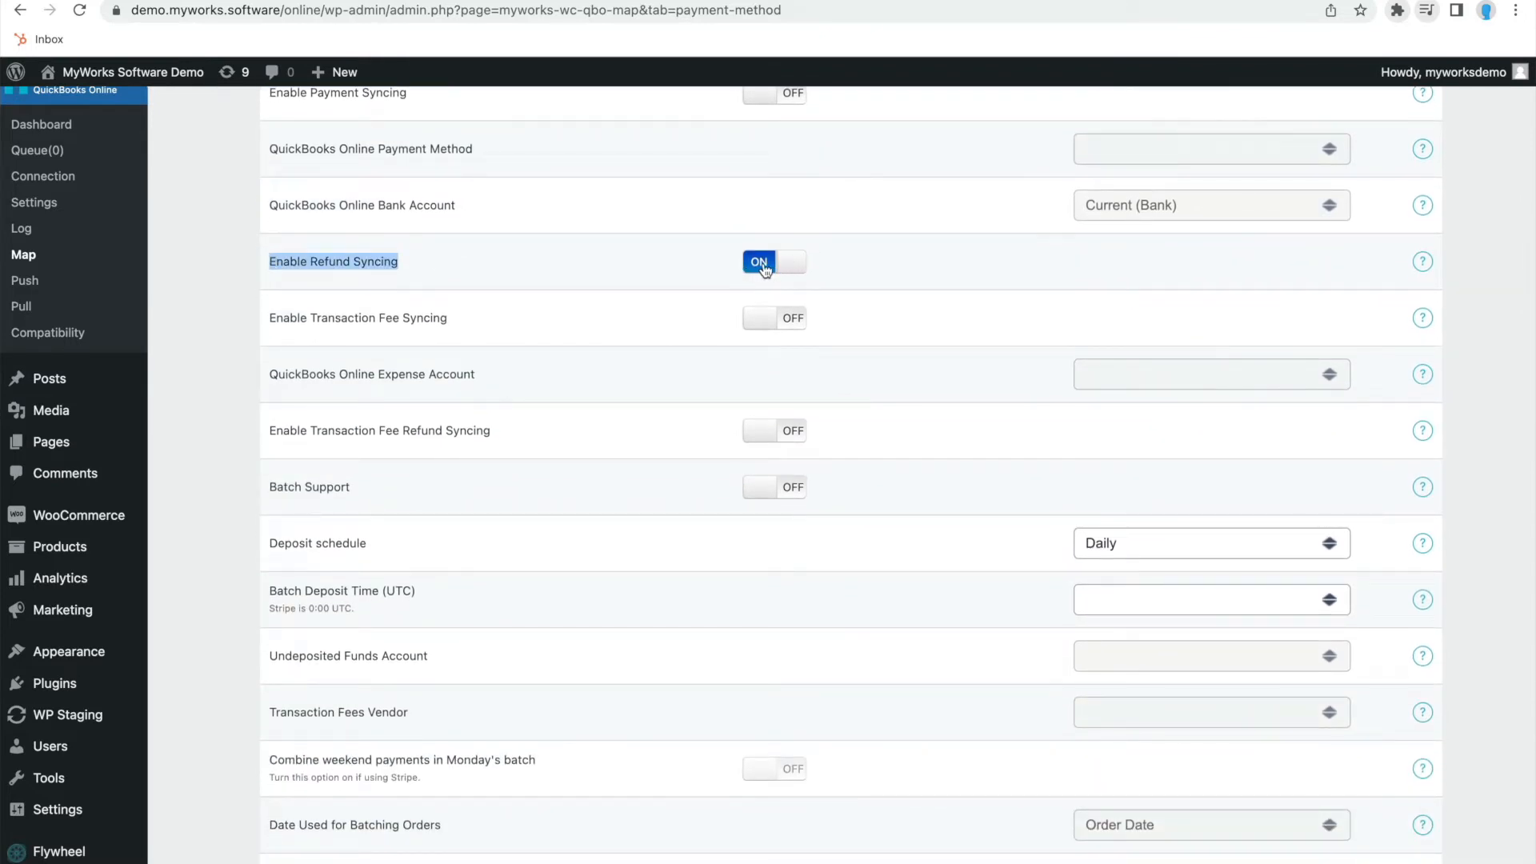
drag(448, 320, 277, 320)
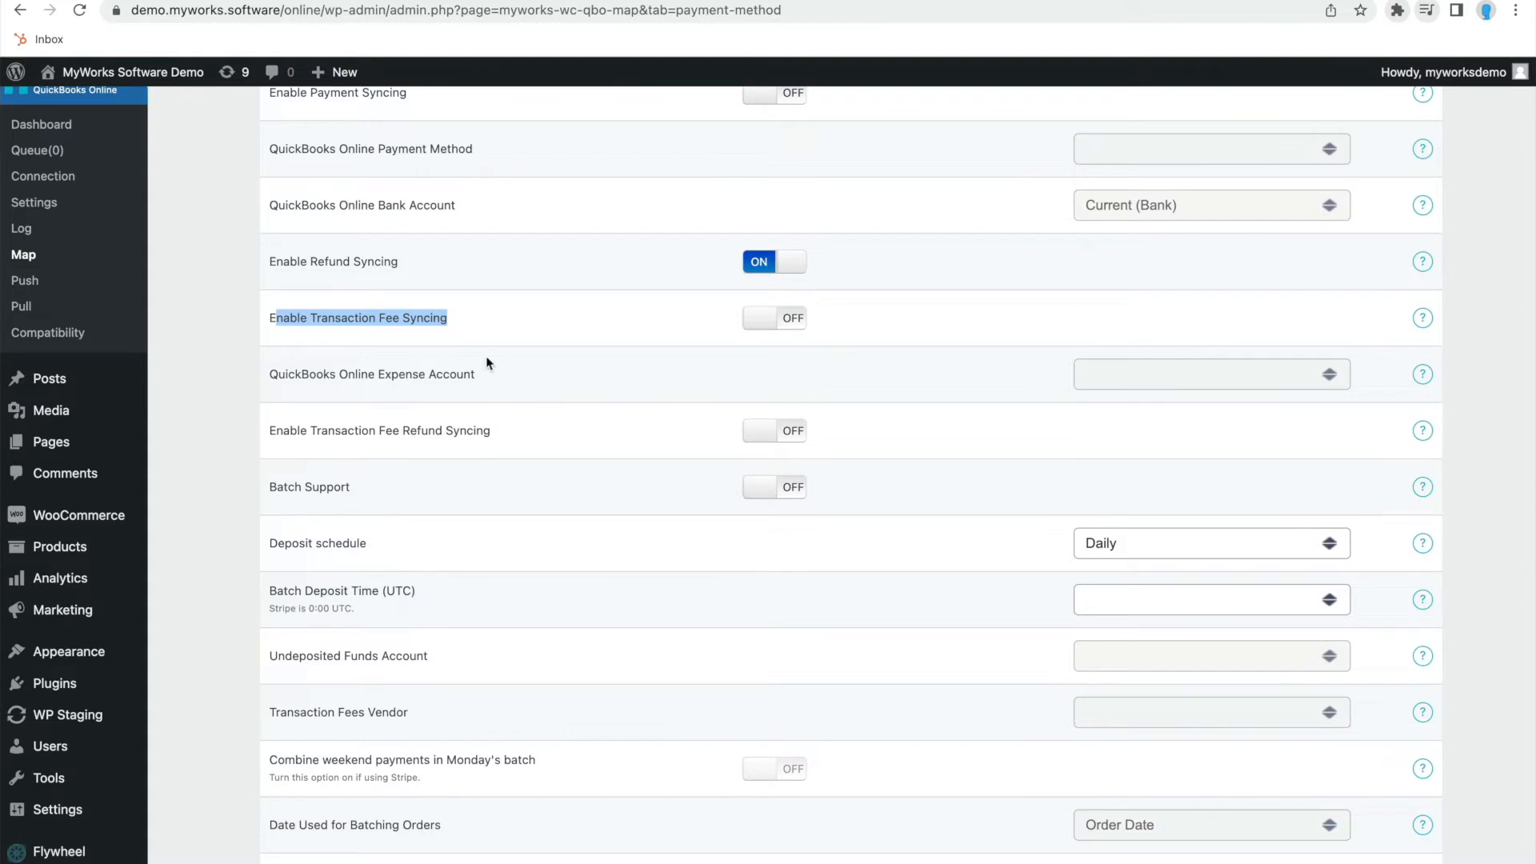
drag(360, 487, 271, 494)
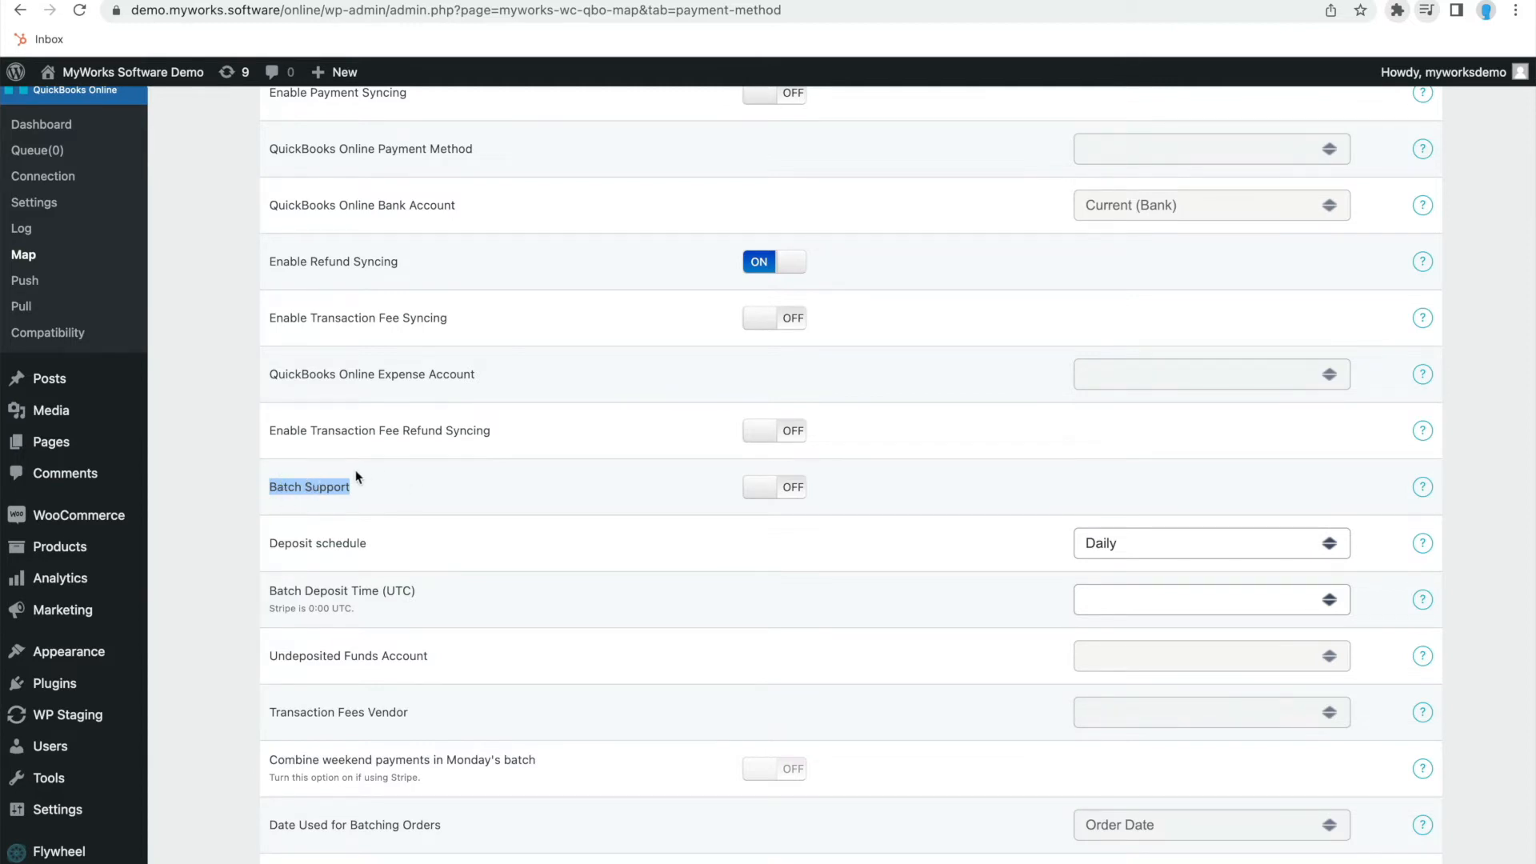
Step: Examine the batch deposit settings for Cash on delivery, including the deposit schedule, and keep the schedule at Daily
scroll(358, 476, down, 3)
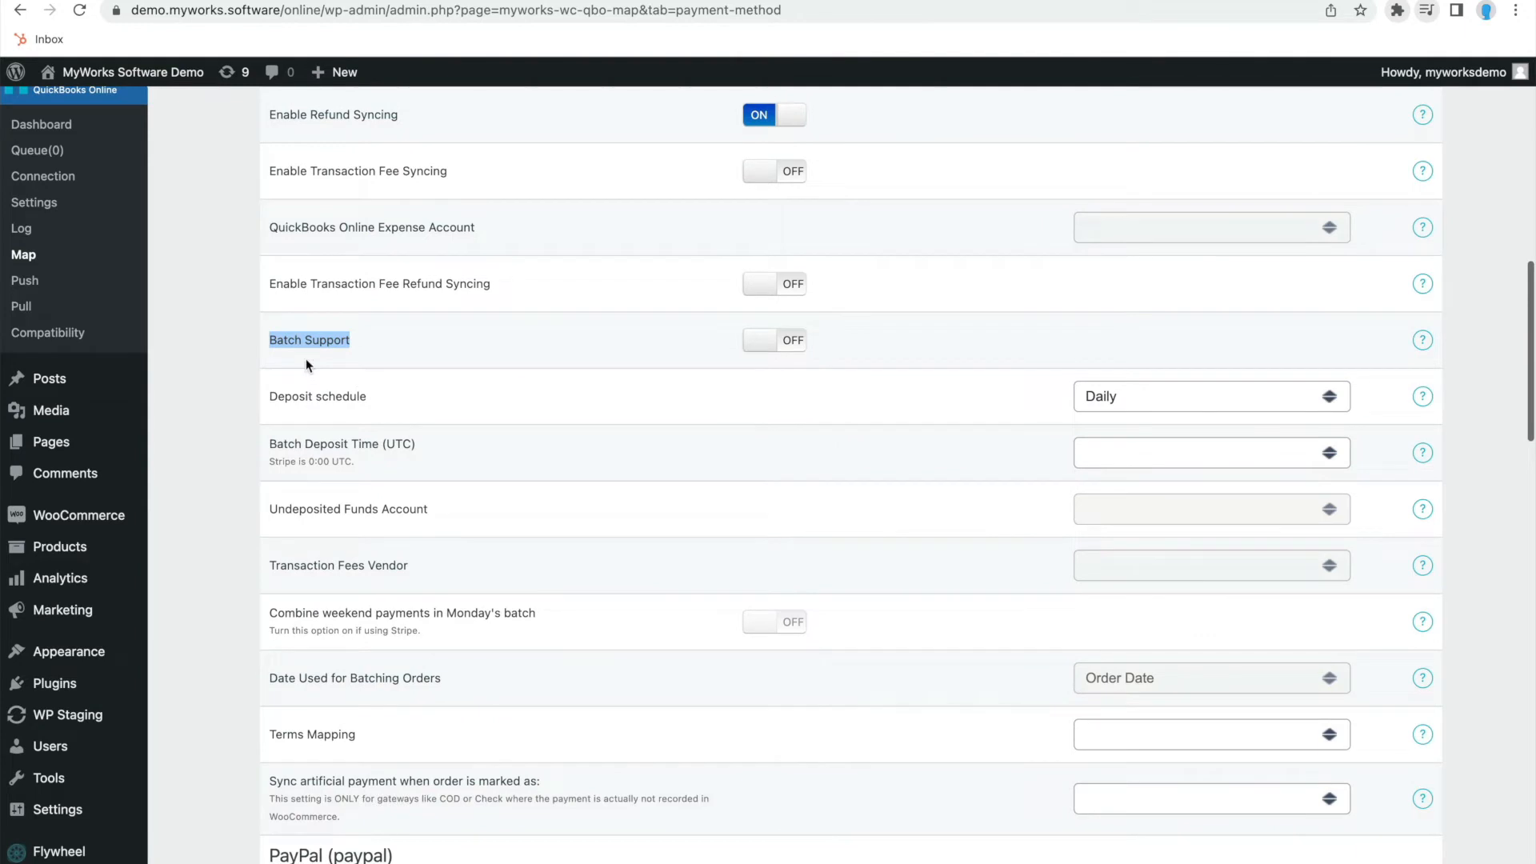
scroll(306, 360, down, 3)
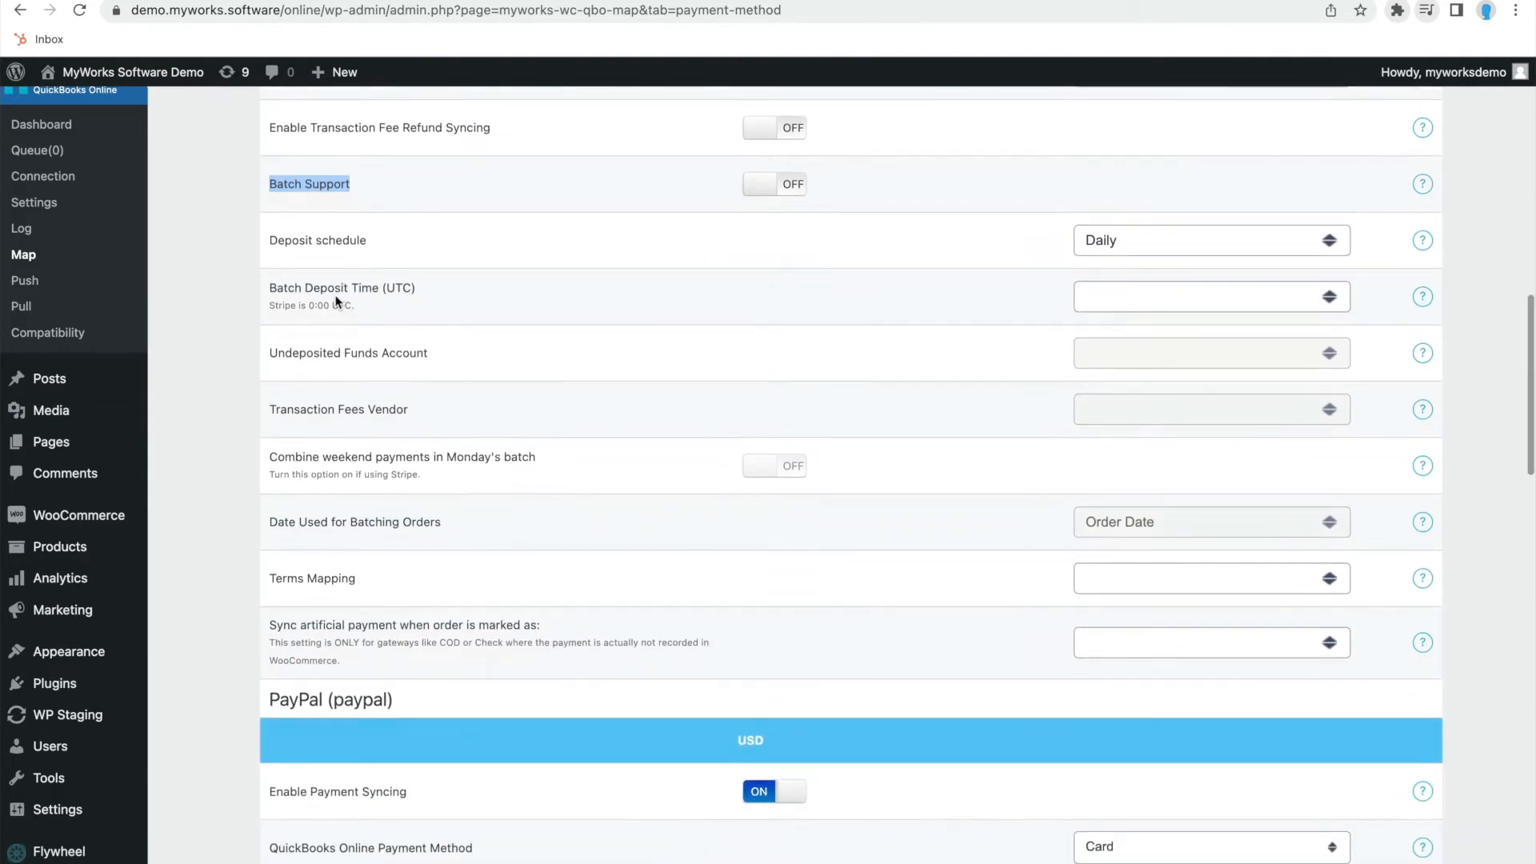
scroll(336, 300, down, 2)
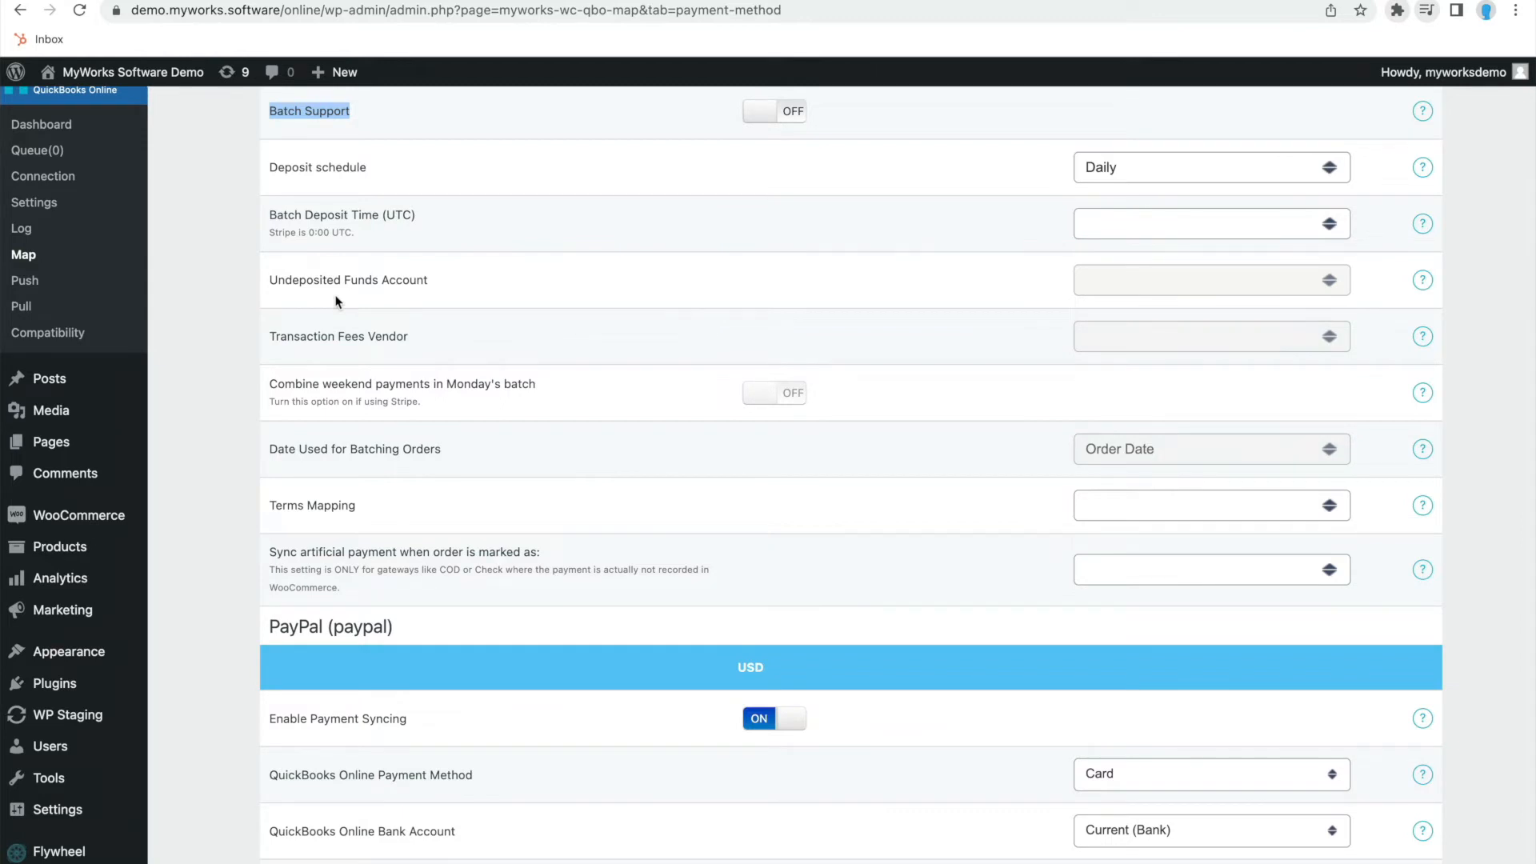
click(1177, 168)
click(1005, 203)
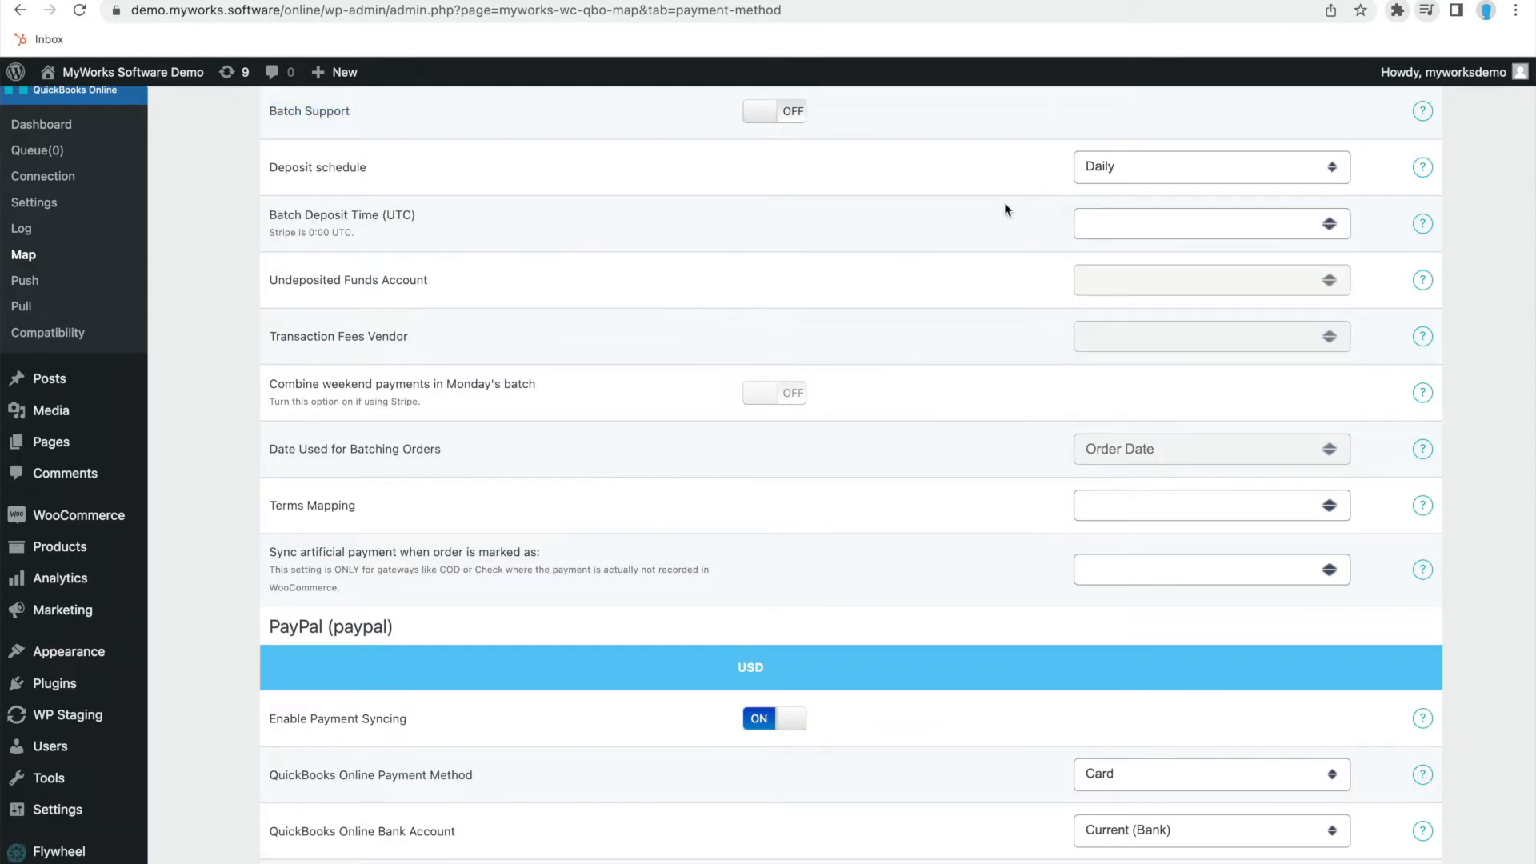
scroll(395, 160, up, 1)
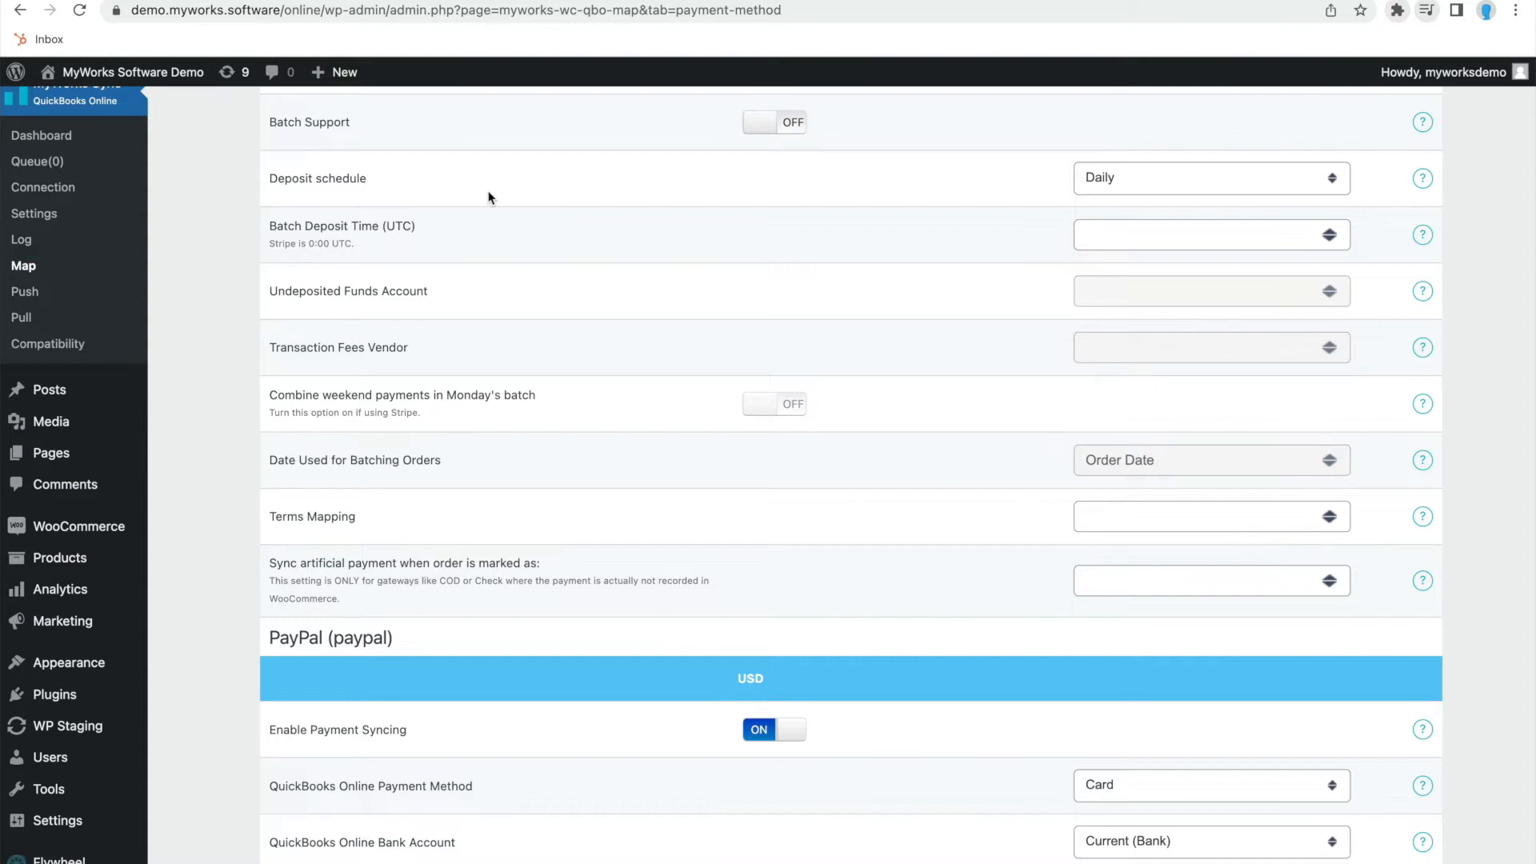
scroll(485, 260, up, 3)
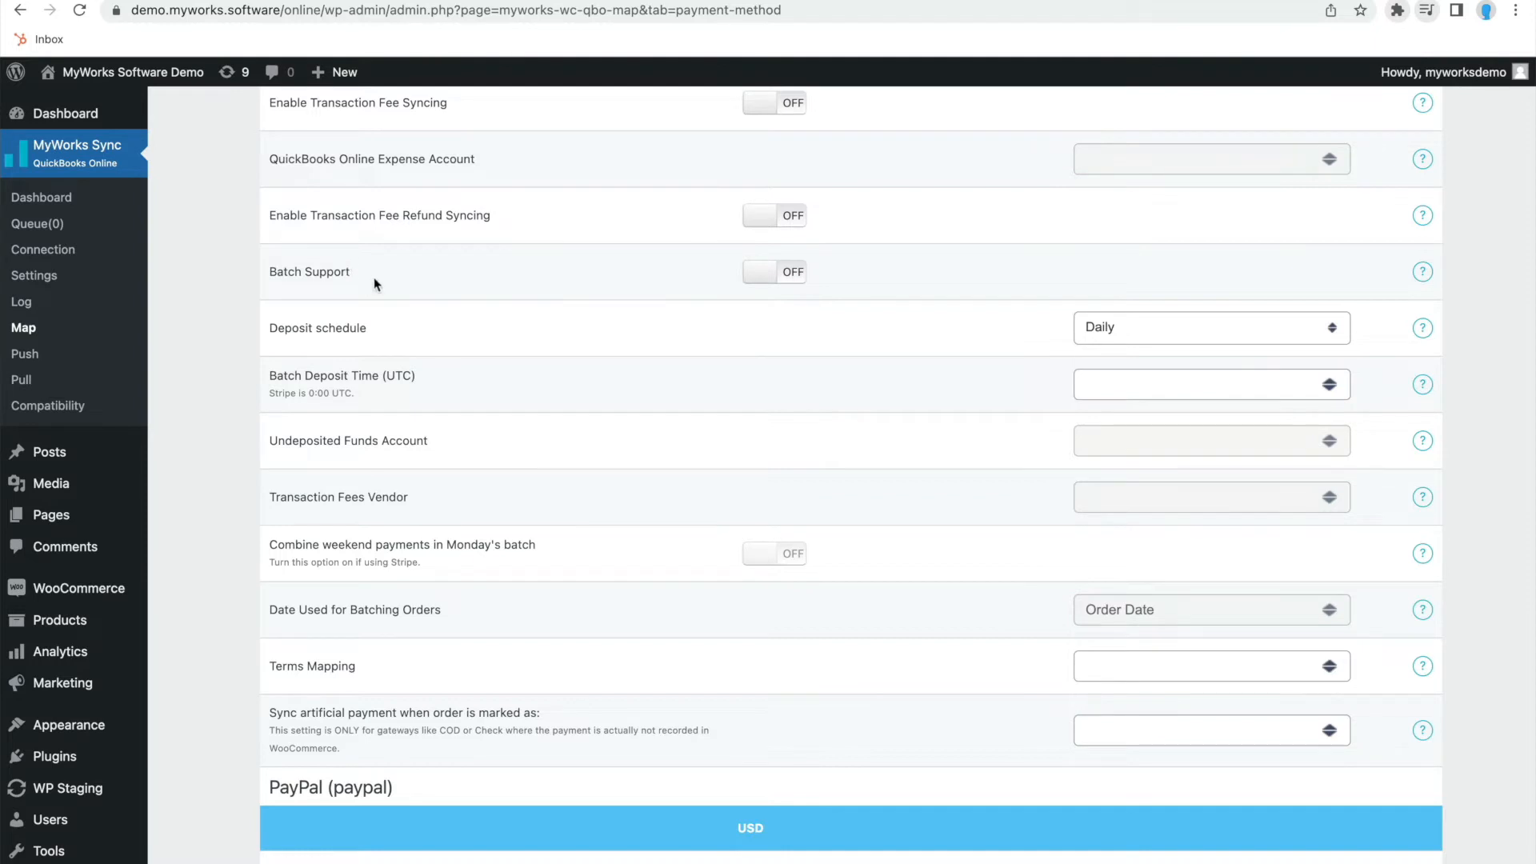
scroll(397, 553, down, 3)
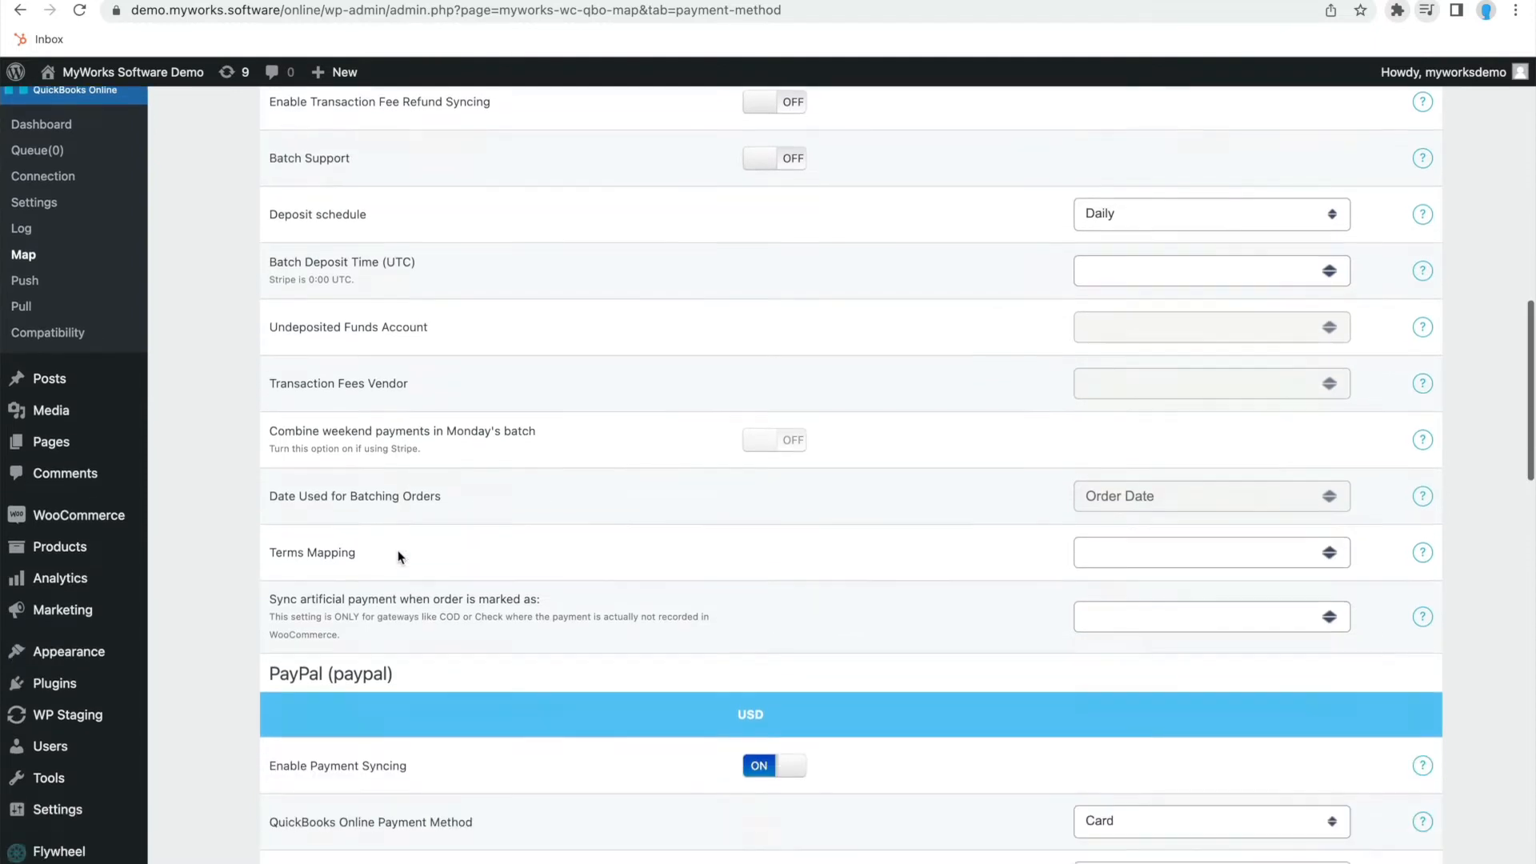
Step: Look through the terms mapping choices for Cash on delivery without selecting one, and hide the advanced options
drag(270, 514, 953, 538)
click(1129, 509)
scroll(1153, 629, down, 1)
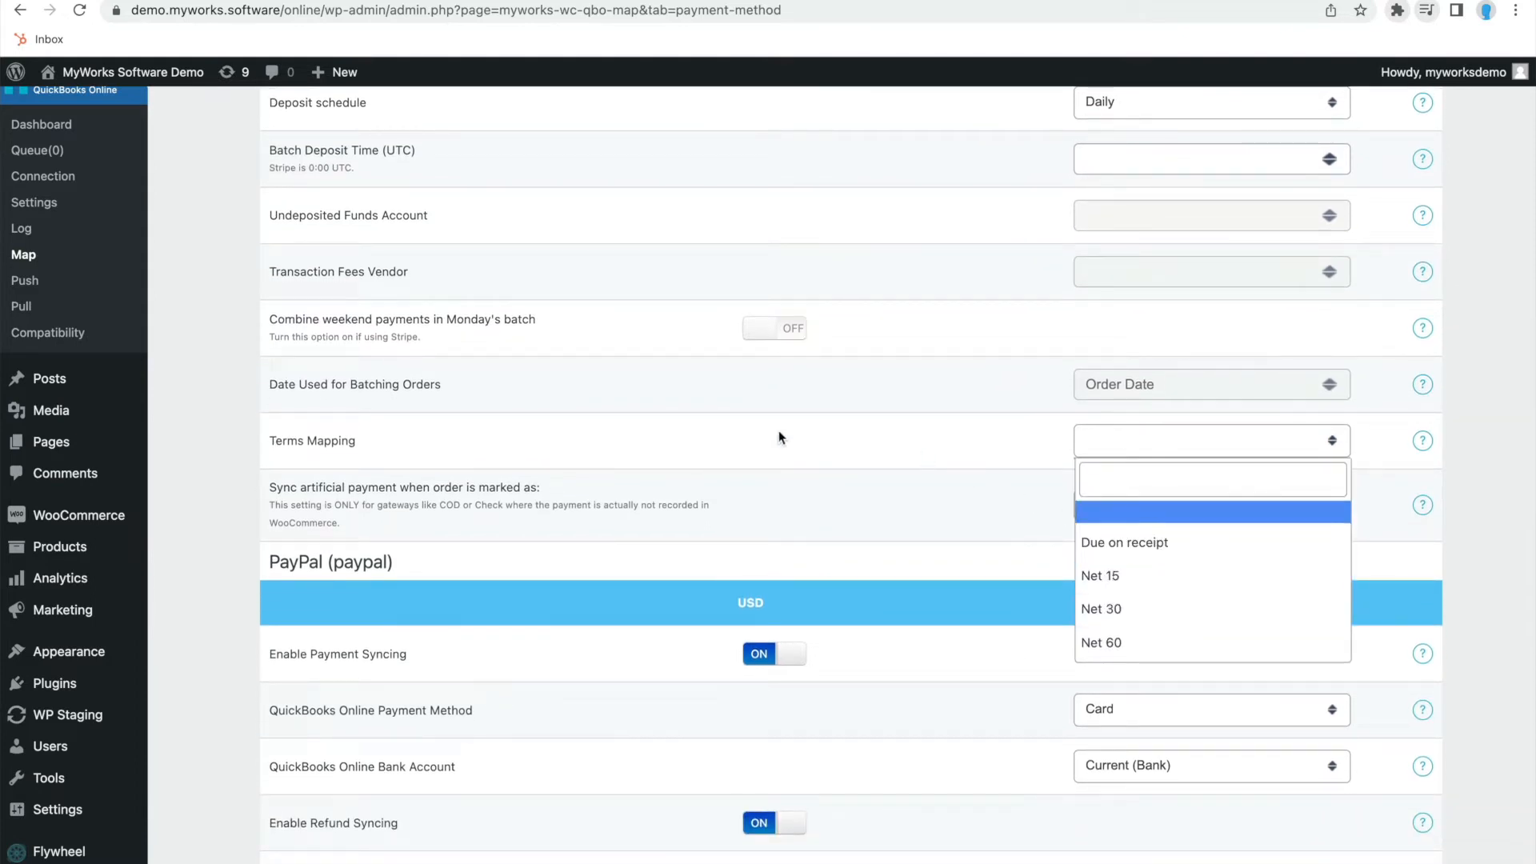
click(540, 451)
scroll(540, 451, up, 9)
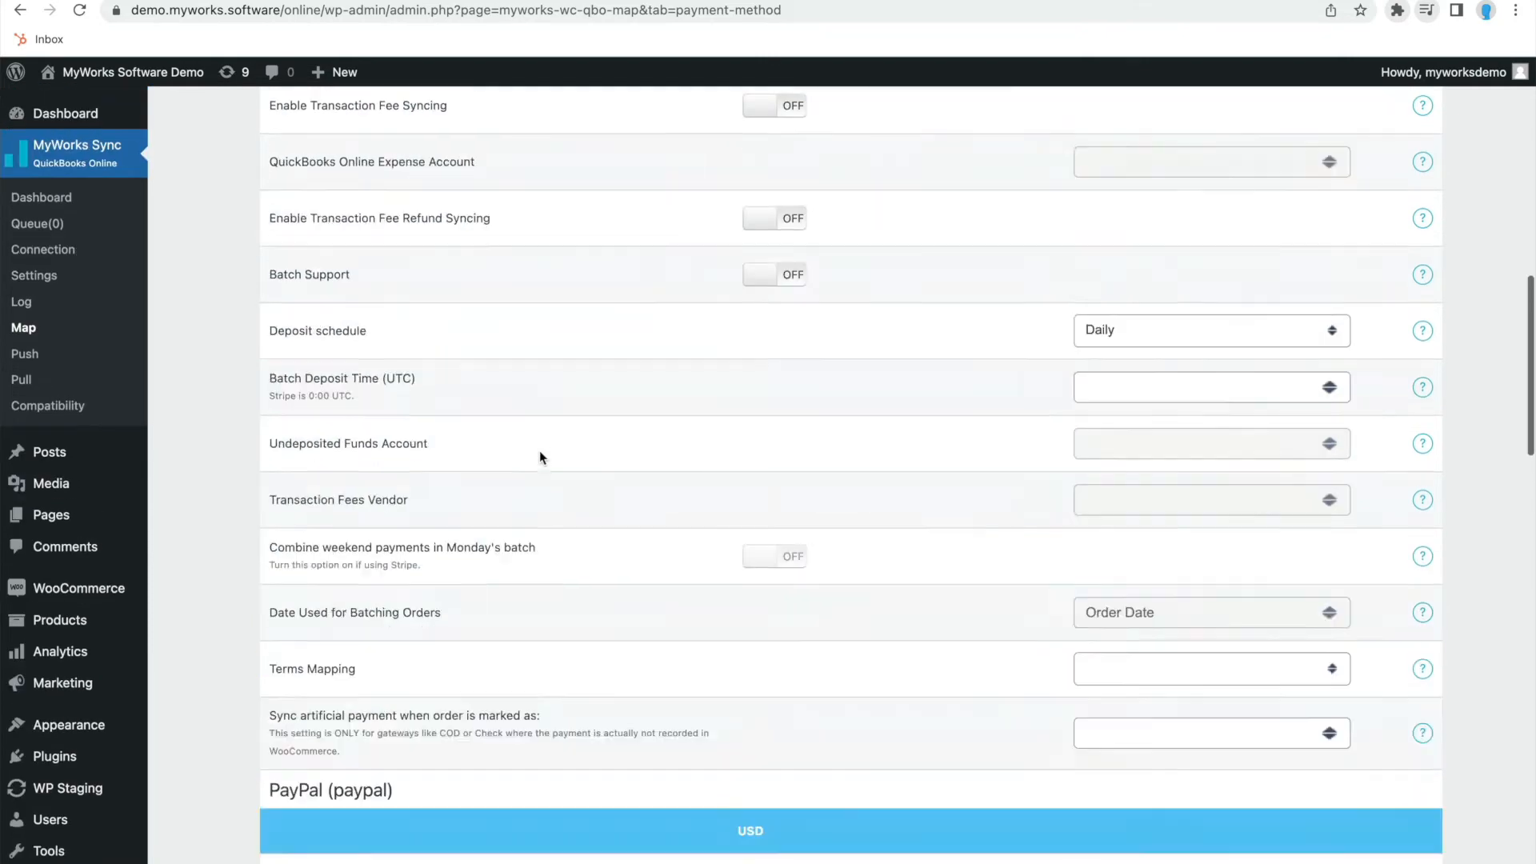
click(1310, 205)
scroll(1005, 284, up, 4)
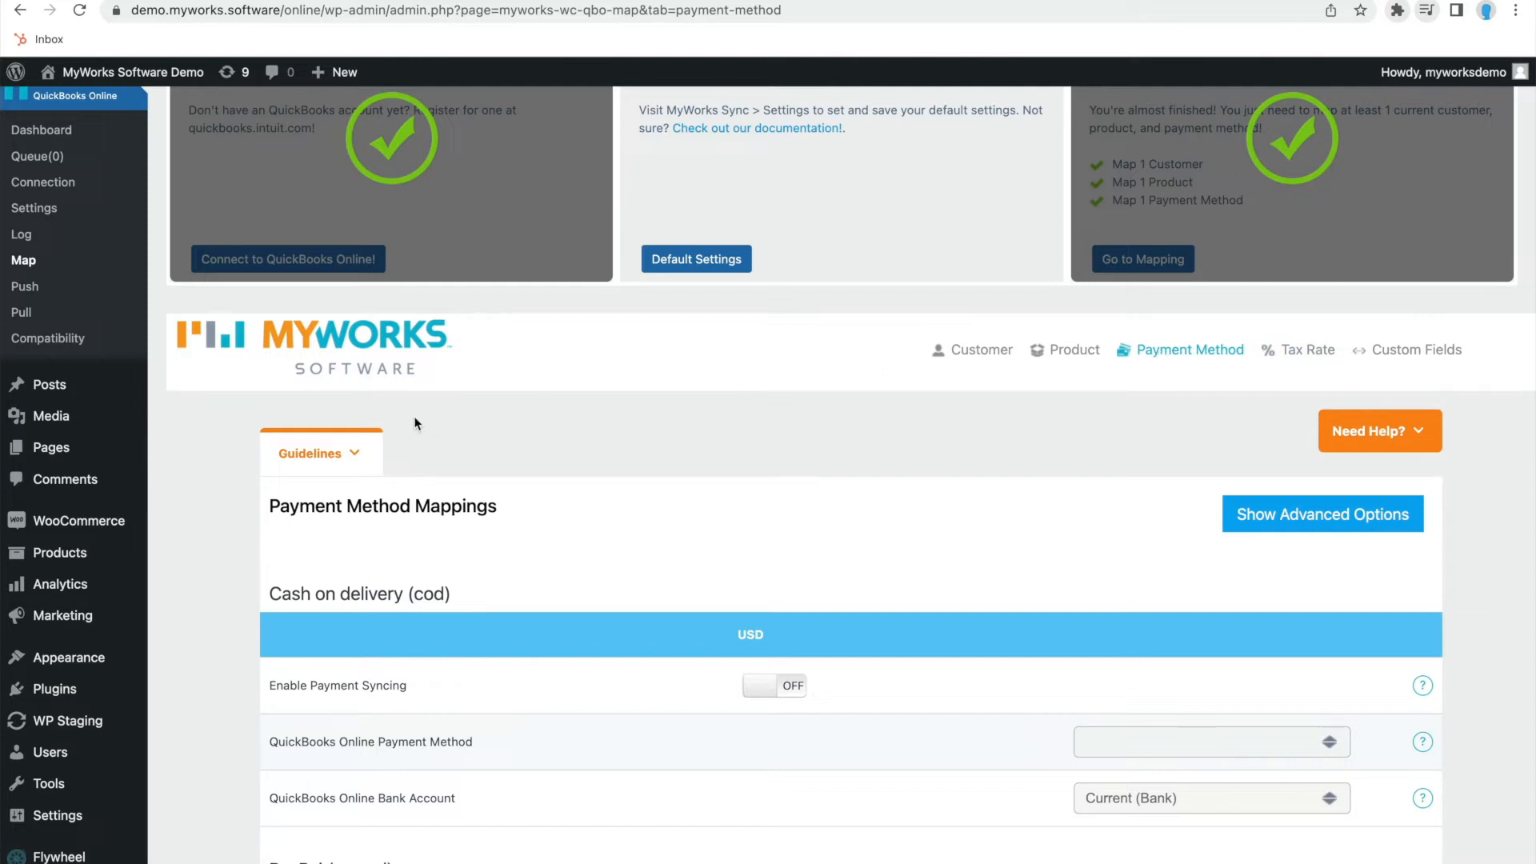
Step: Open the tax rate mappings and map the GB VAT rate to the QuickBooks tax 20.0% S
click(1294, 360)
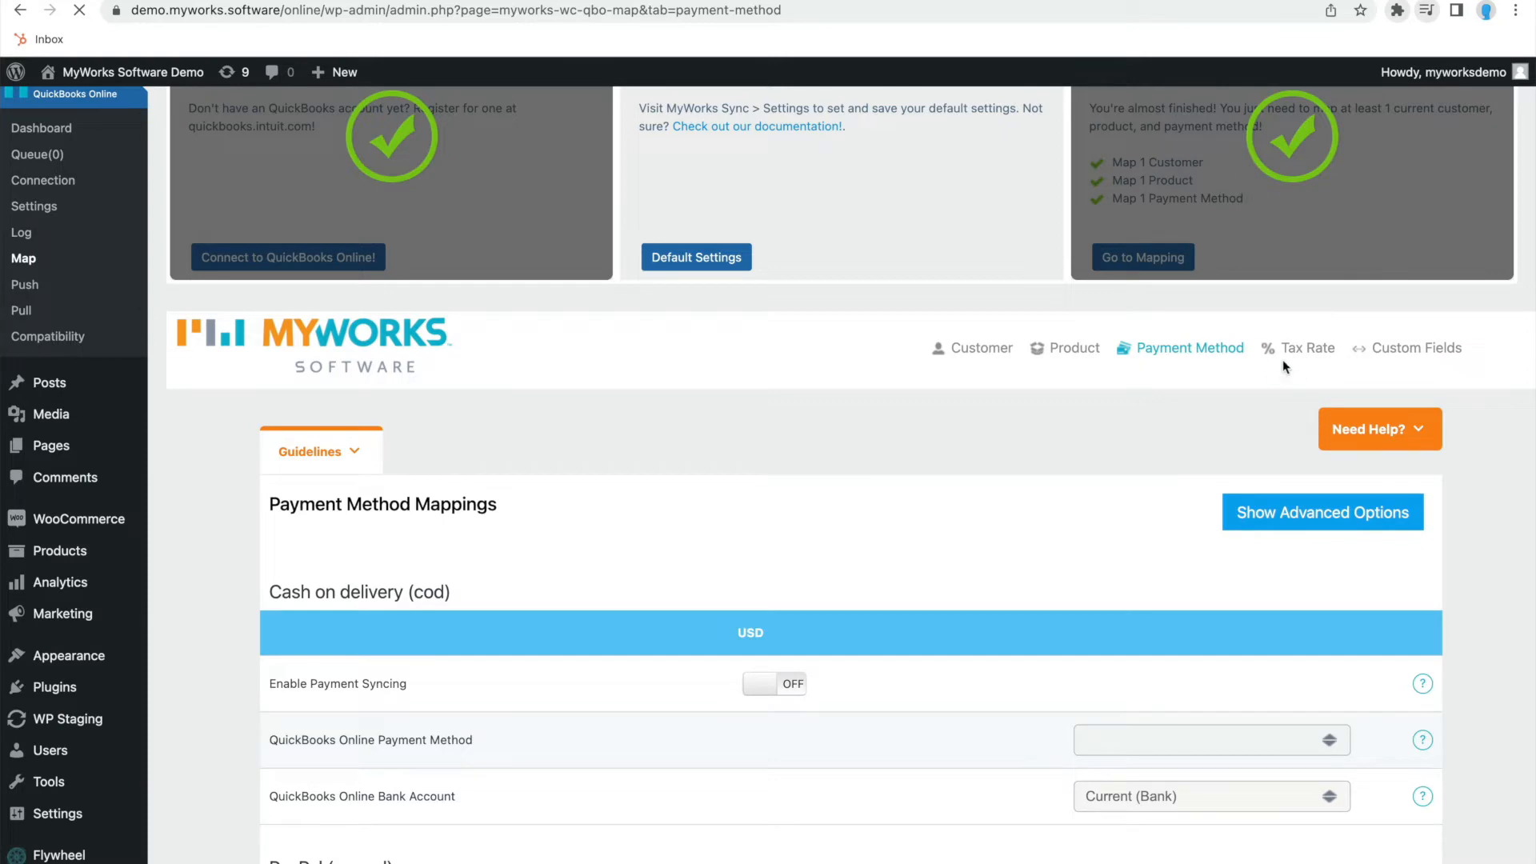
scroll(1287, 348, down, 4)
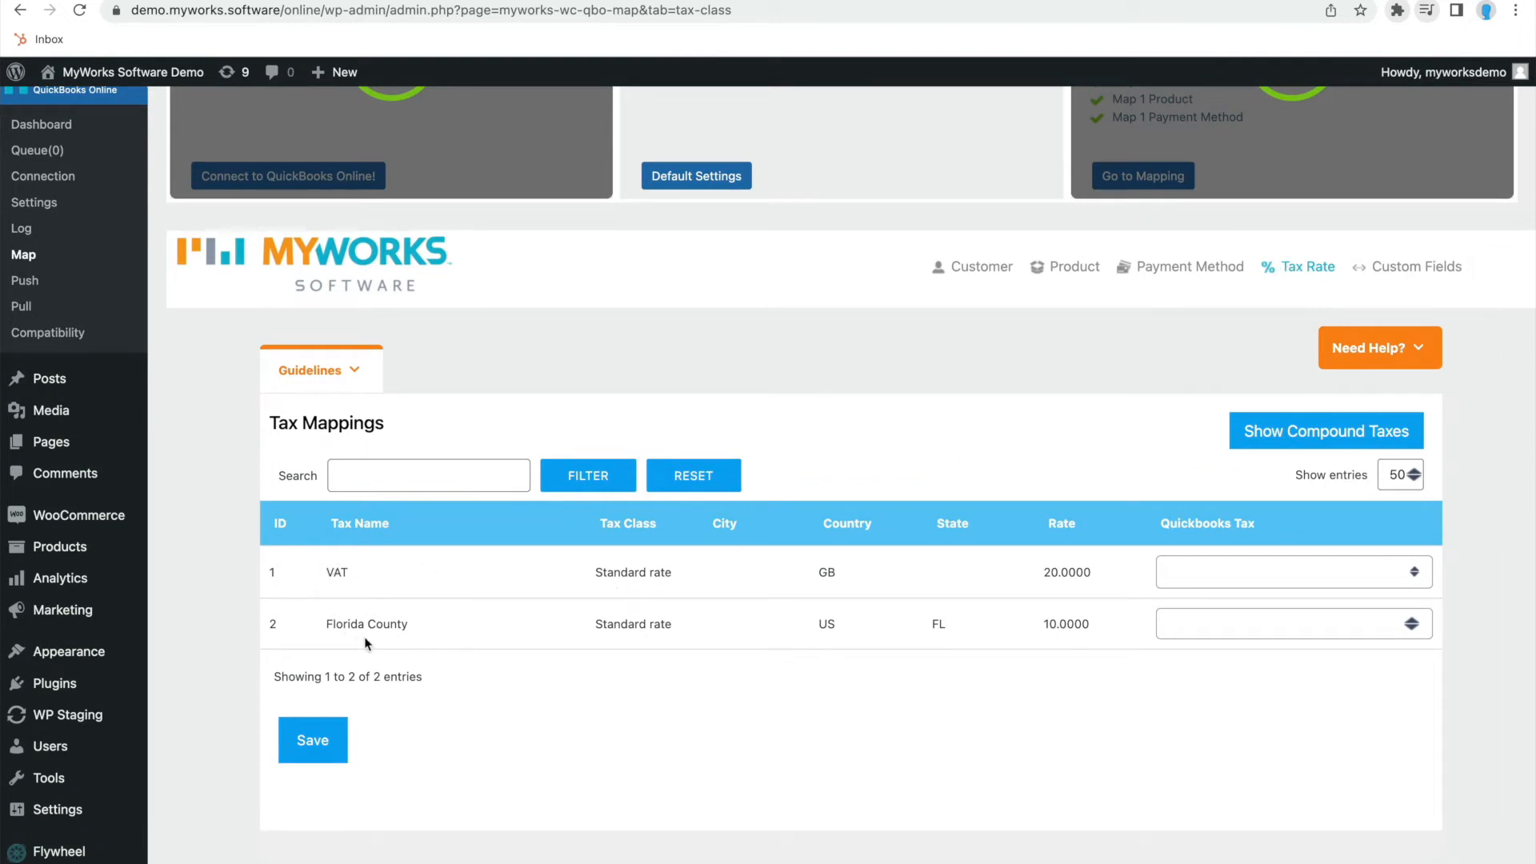
click(1248, 573)
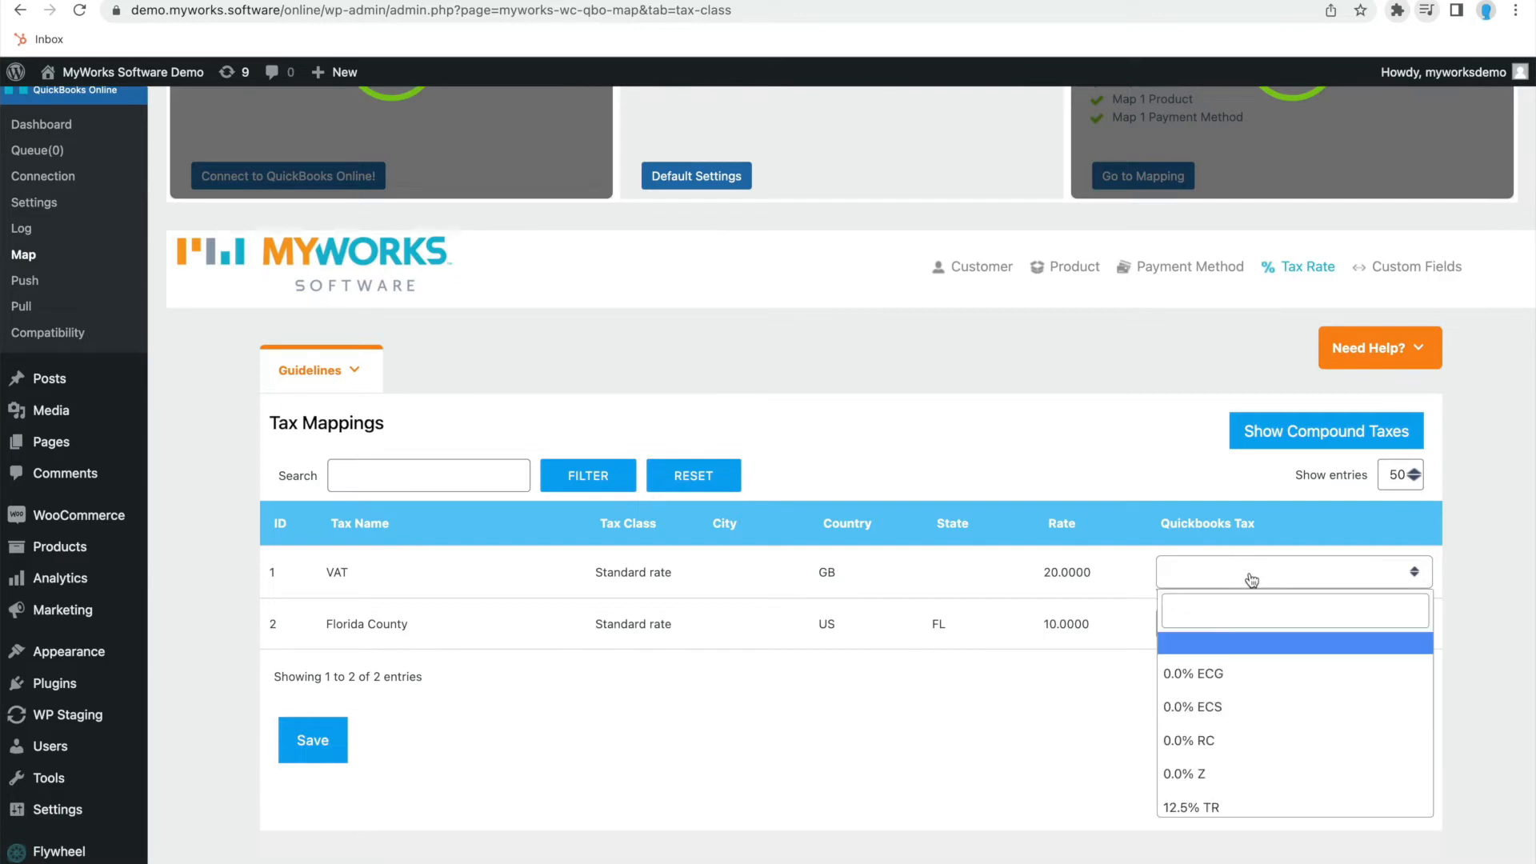
scroll(1222, 658, down, 2)
scroll(1222, 663, down, 3)
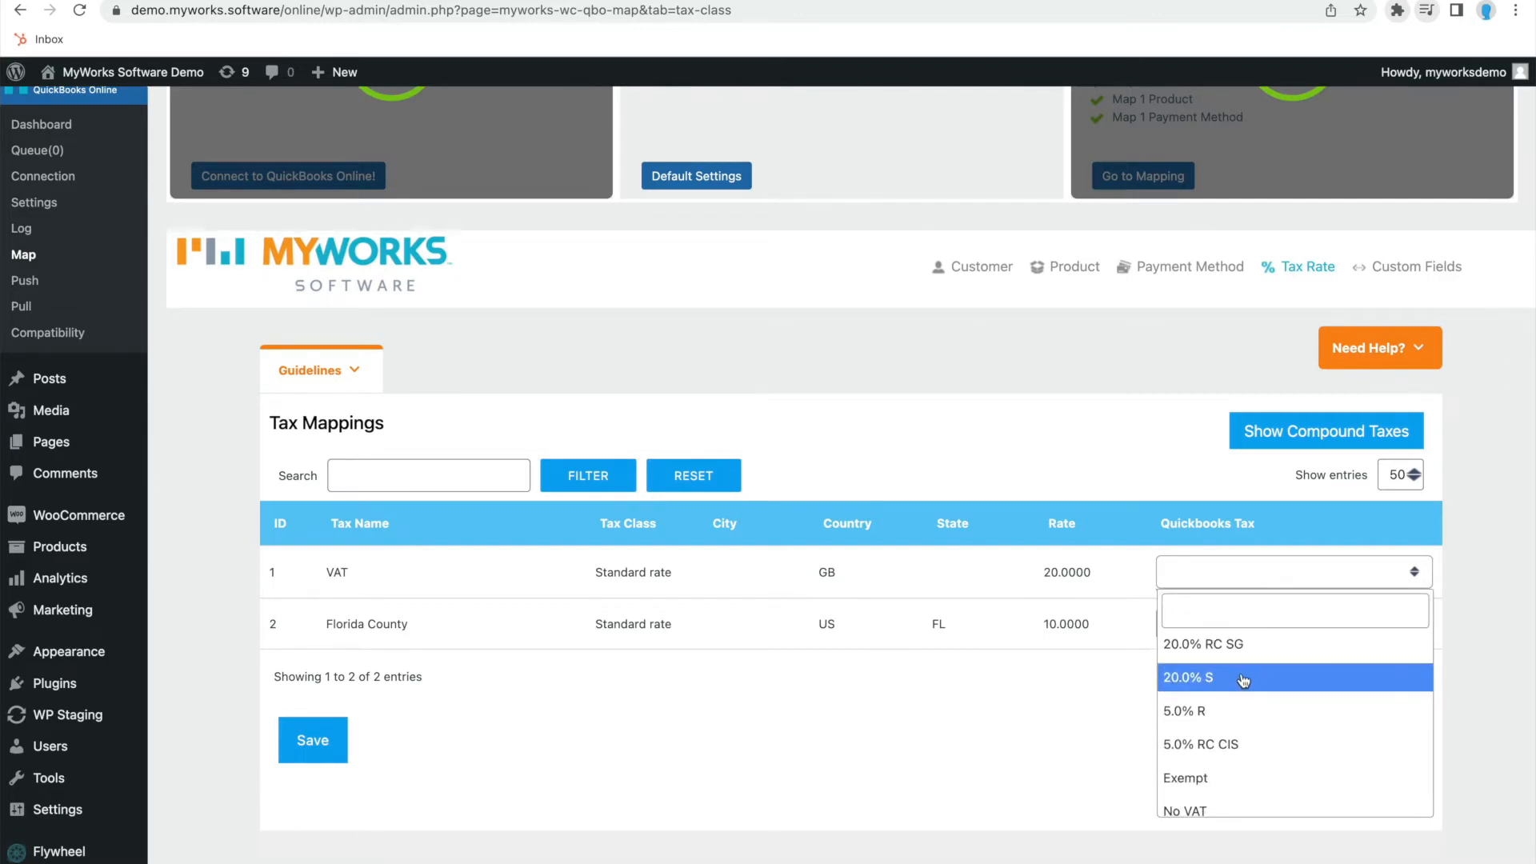
click(1244, 680)
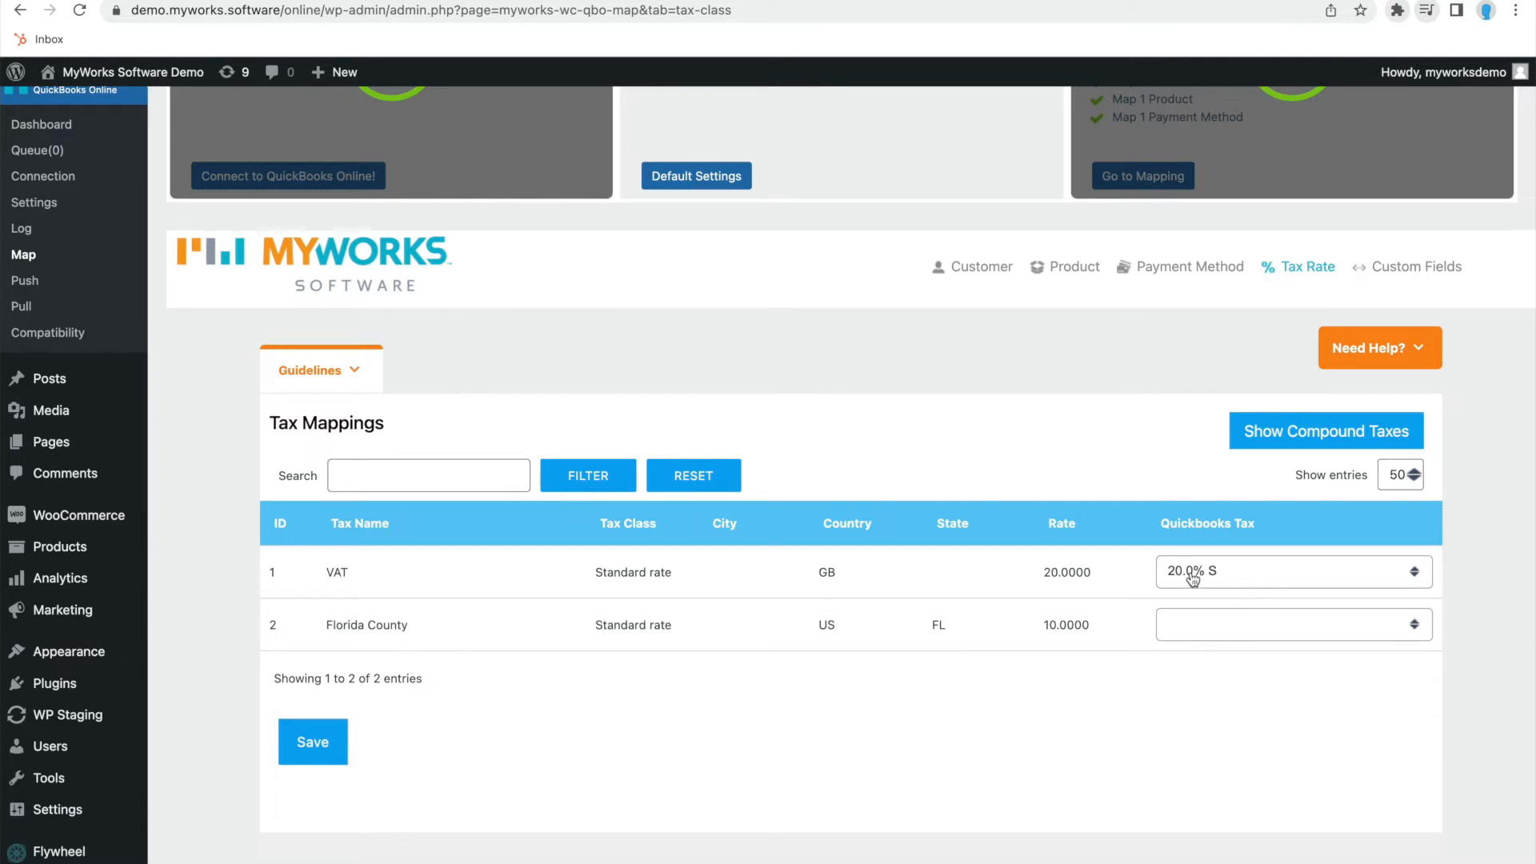
drag(1038, 571, 1091, 573)
scroll(821, 589, up, 1)
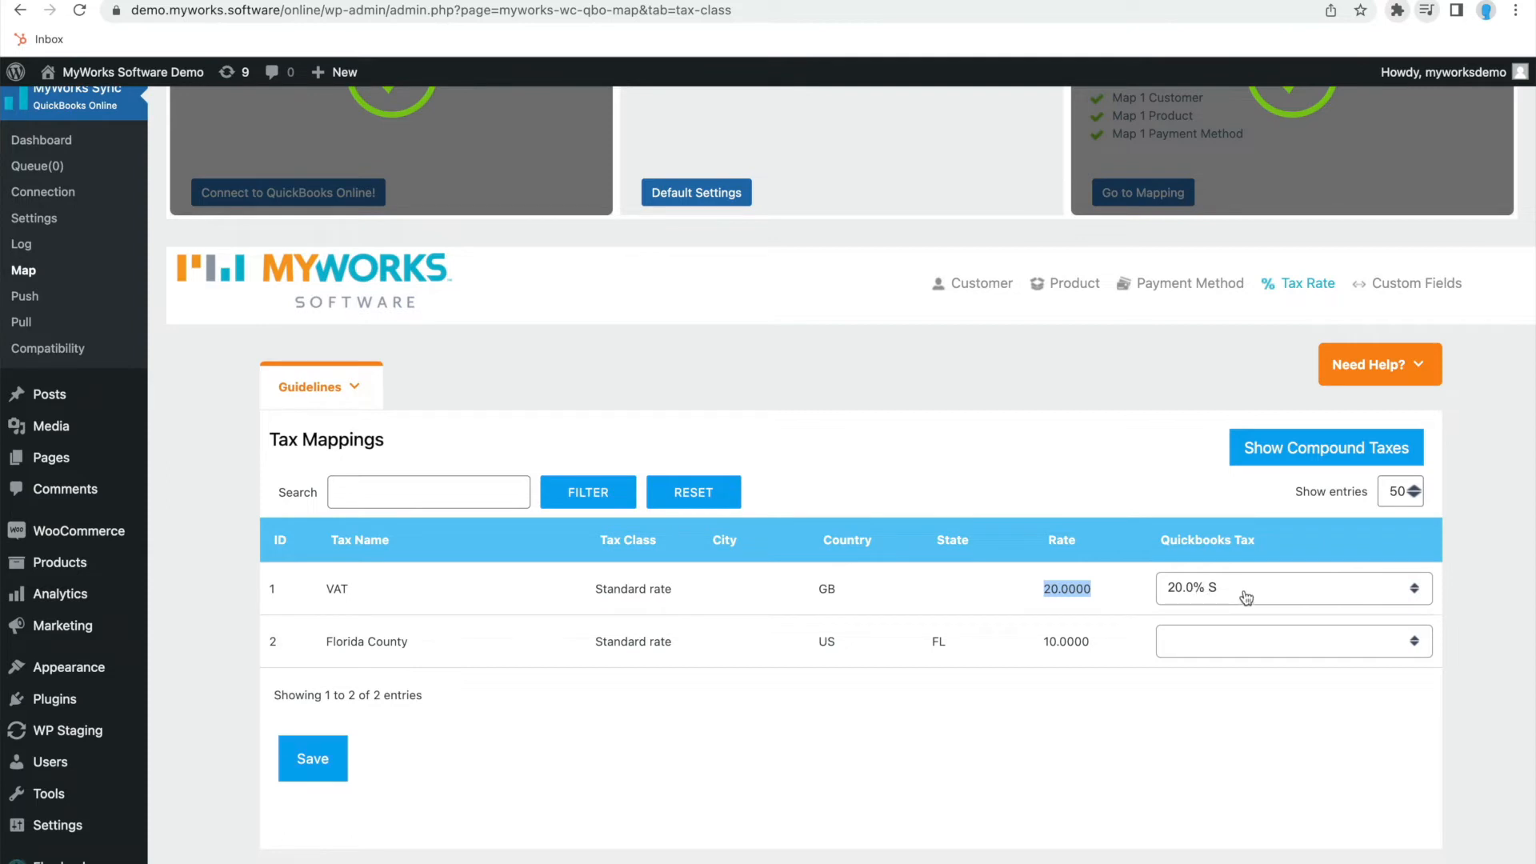
Step: Leave the tax mappings and open the default settings of MyWorks Sync
click(858, 452)
scroll(799, 381, up, 3)
scroll(799, 381, up, 1)
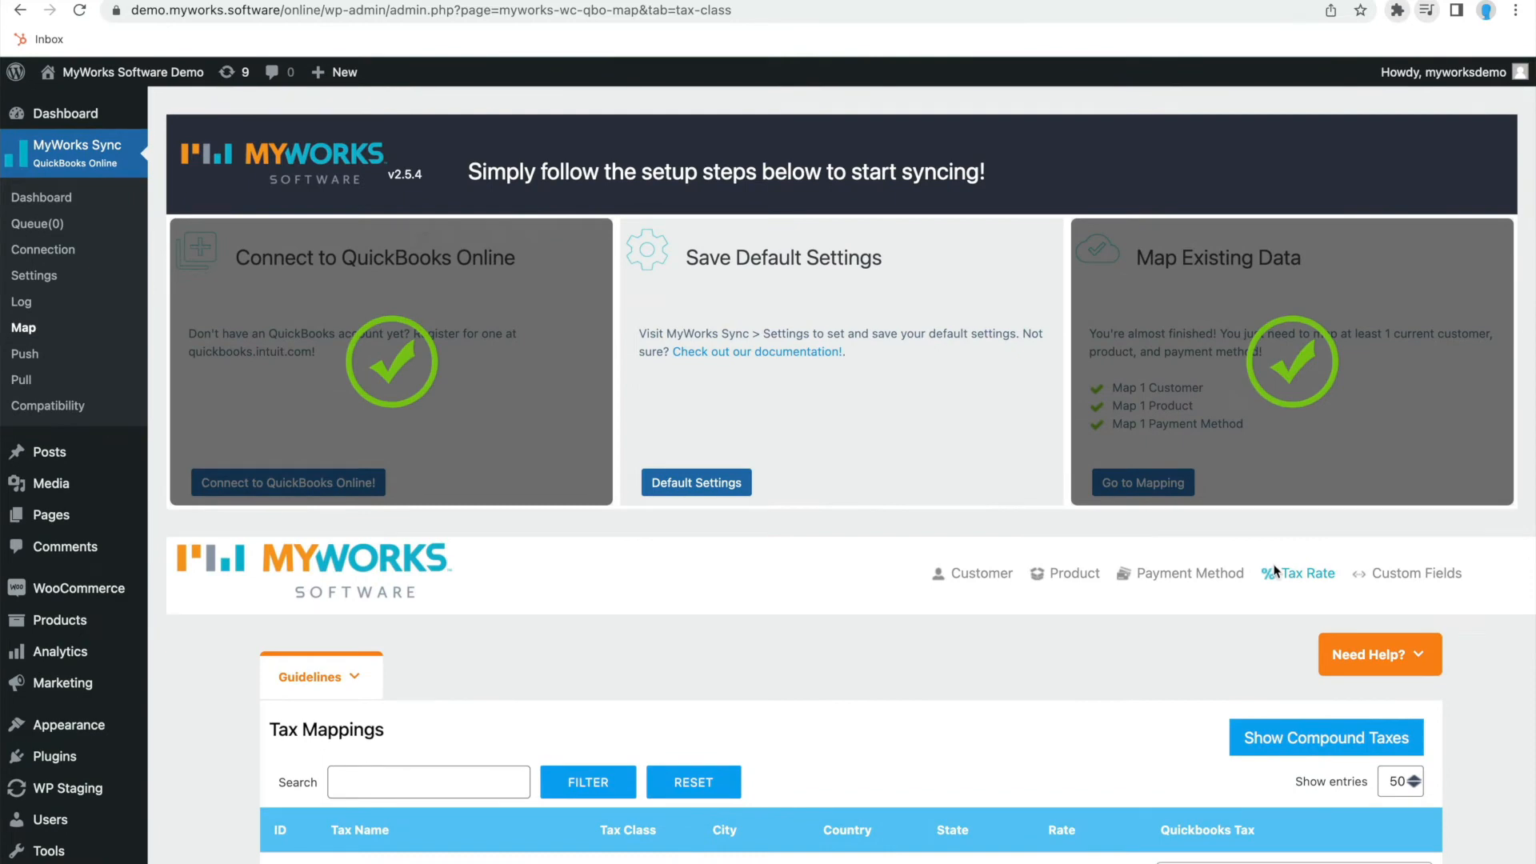
click(52, 282)
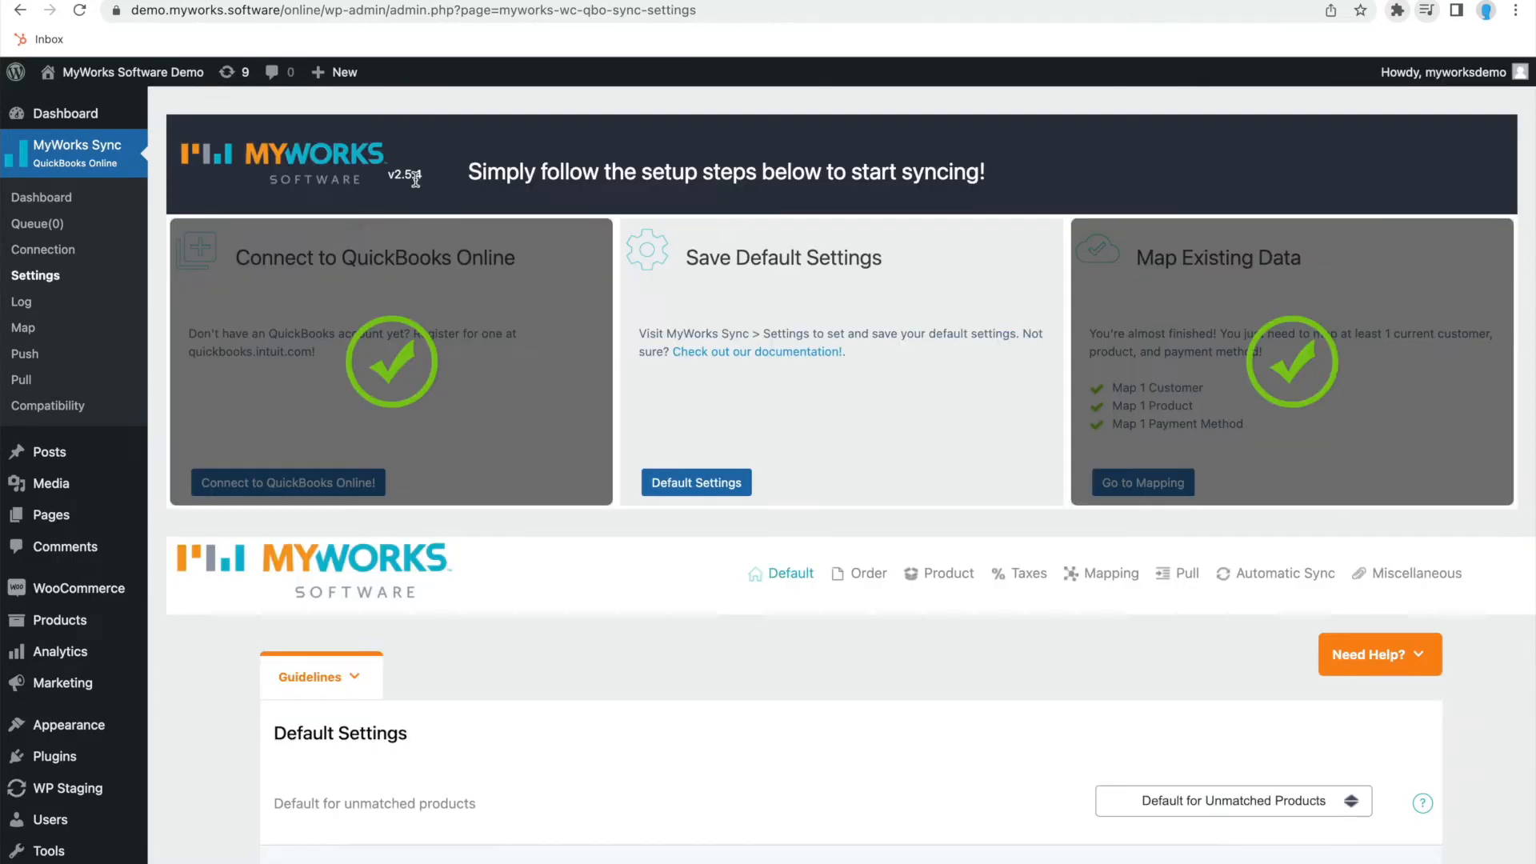
Step: Choose the QuickBooks product Default for Unmatched Products as the default for unmatched products in the Default Settings
scroll(669, 276, down, 5)
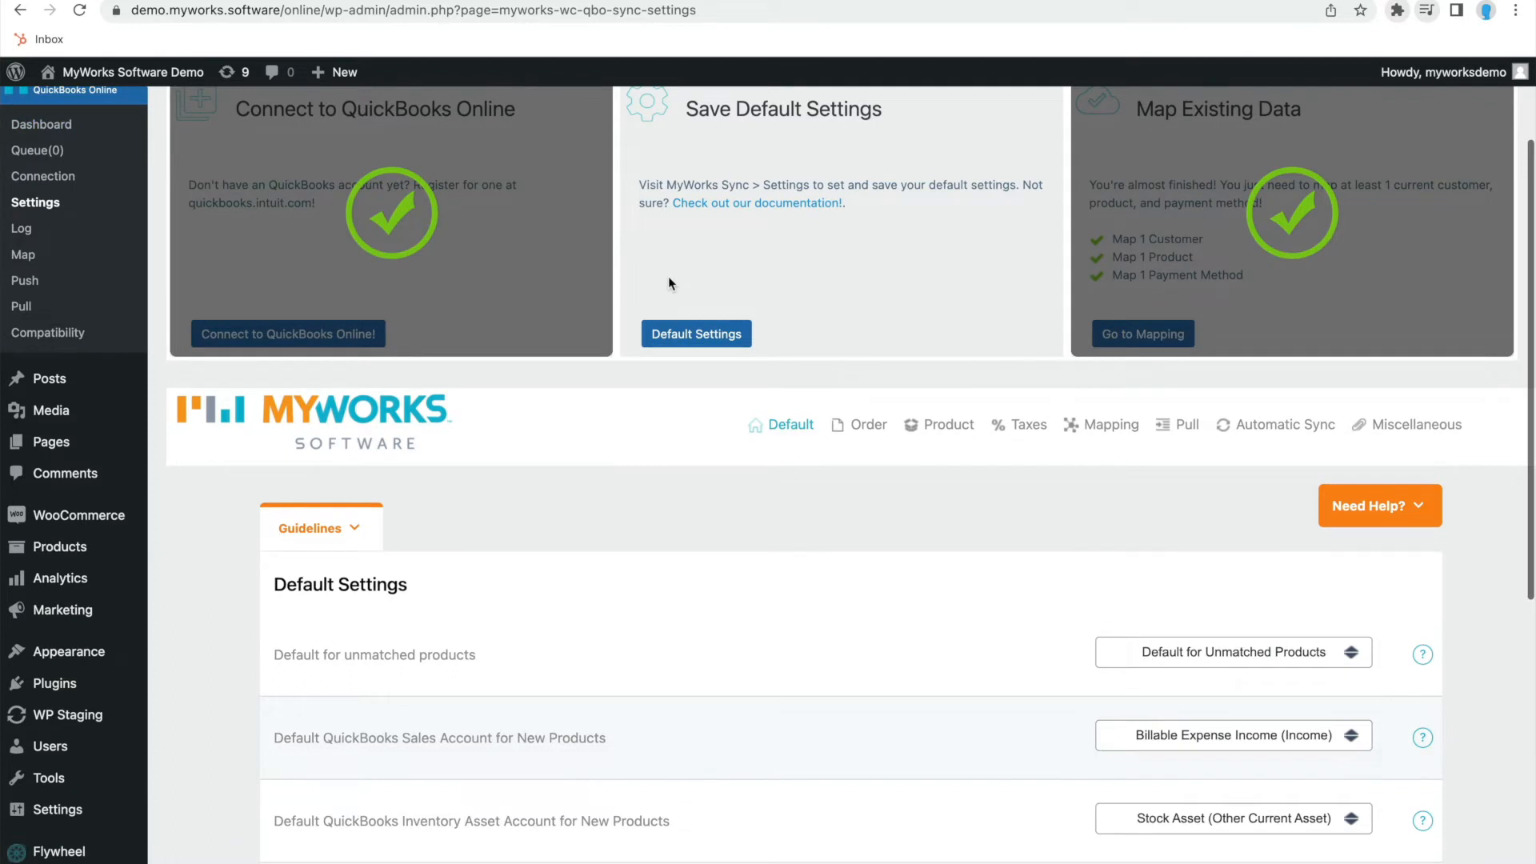
scroll(748, 237, down, 1)
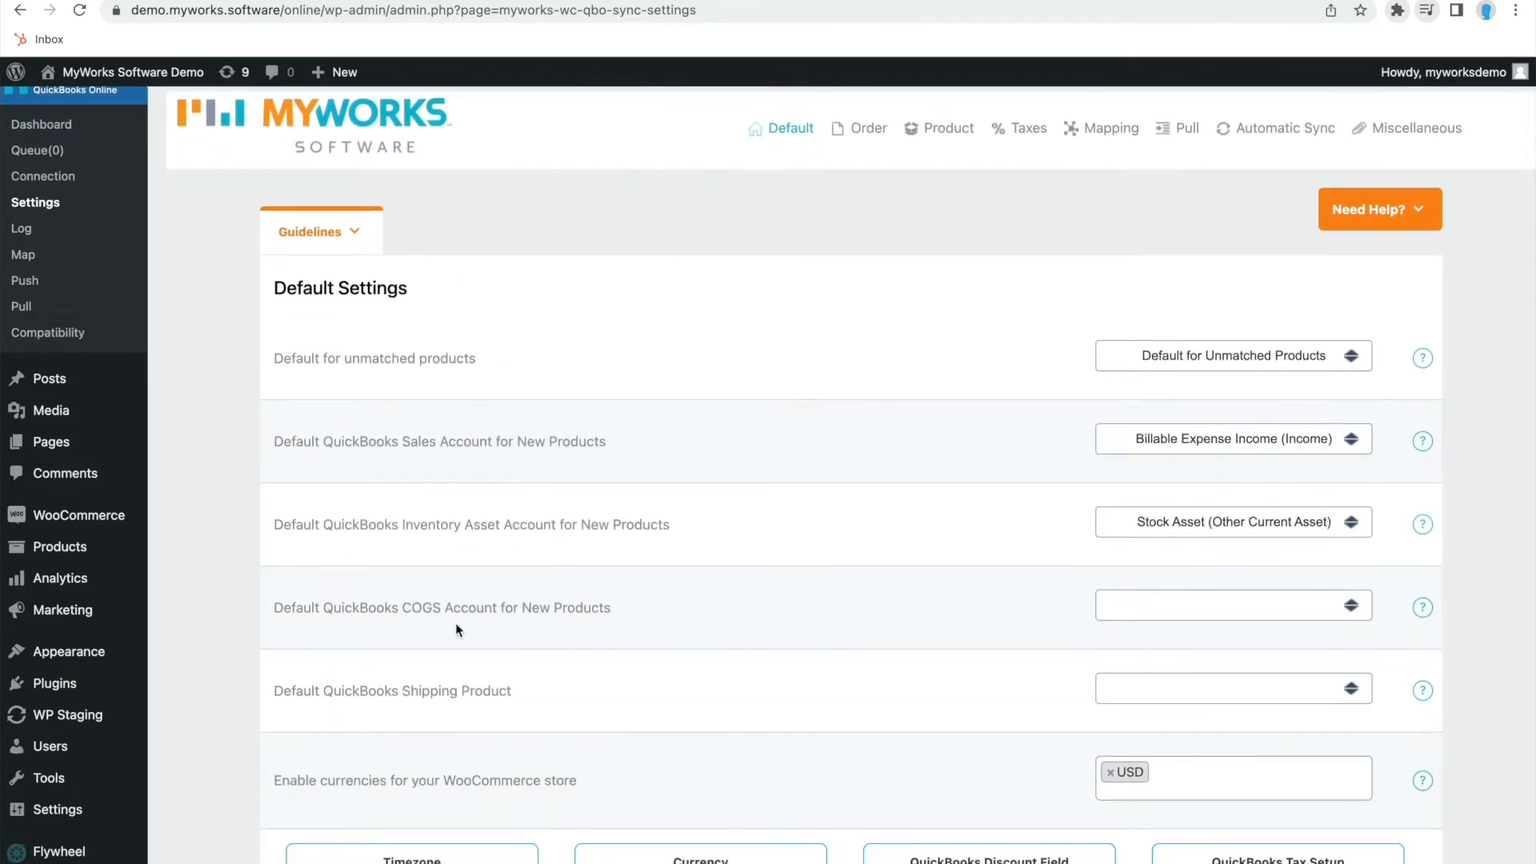
scroll(385, 365, down, 1)
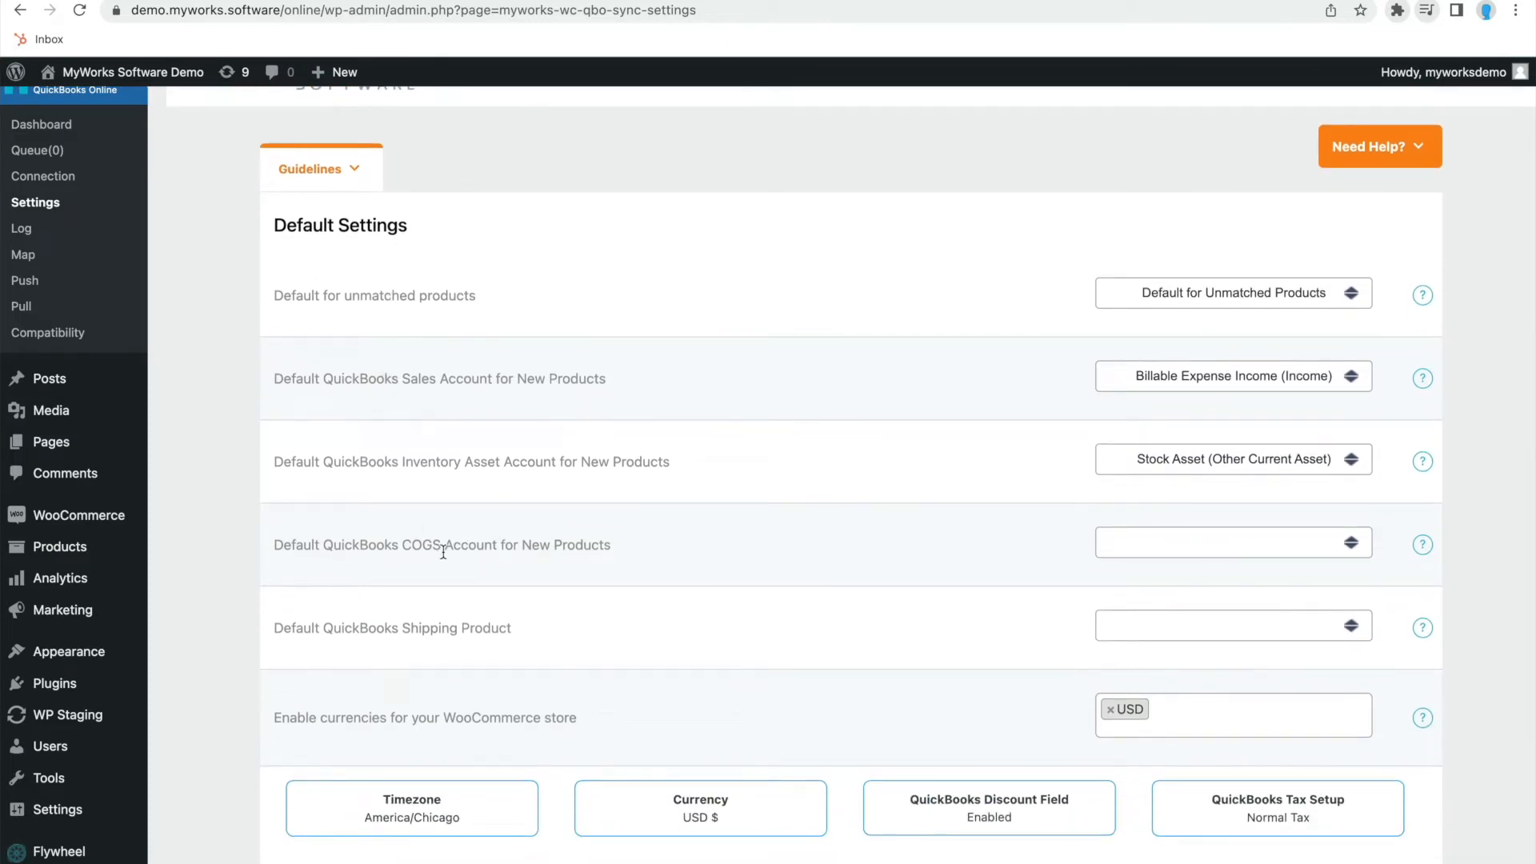
drag(485, 303, 275, 300)
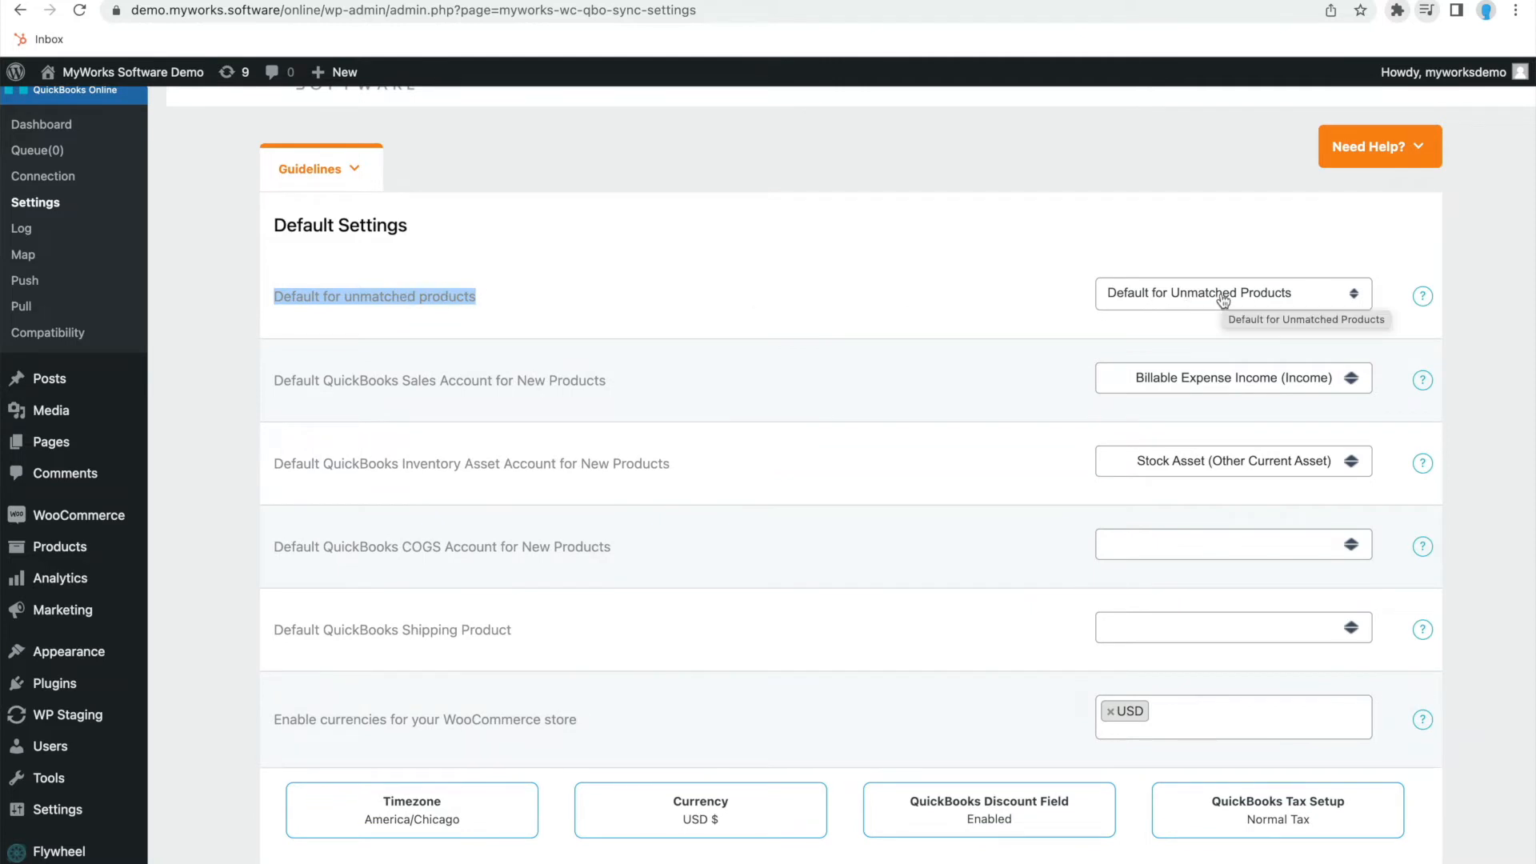
click(1188, 304)
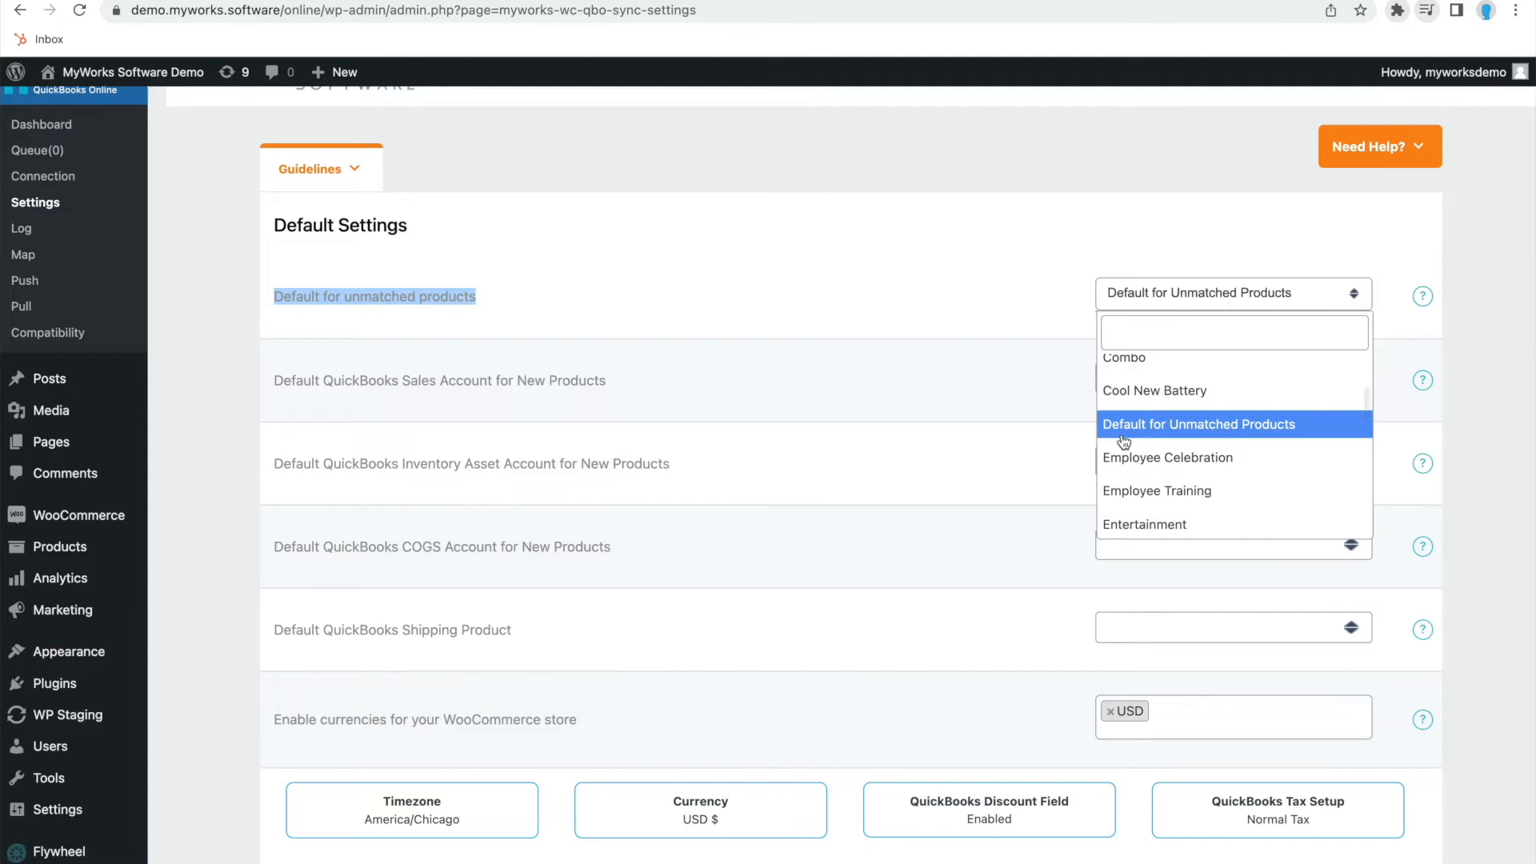
scroll(1168, 438, up, 3)
scroll(1176, 432, down, 8)
scroll(1176, 437, up, 2)
click(1229, 400)
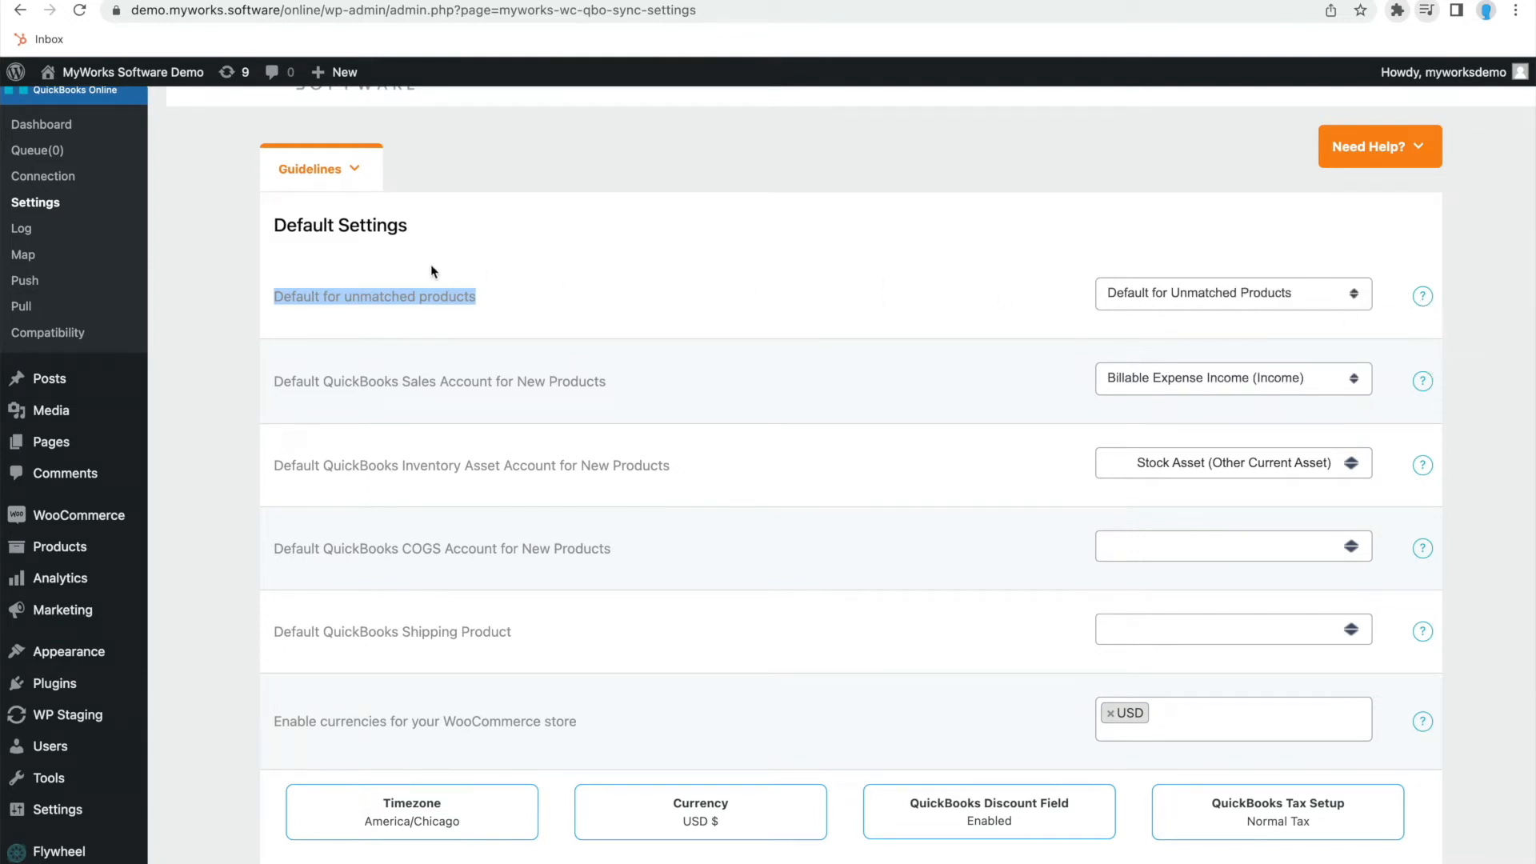
click(478, 298)
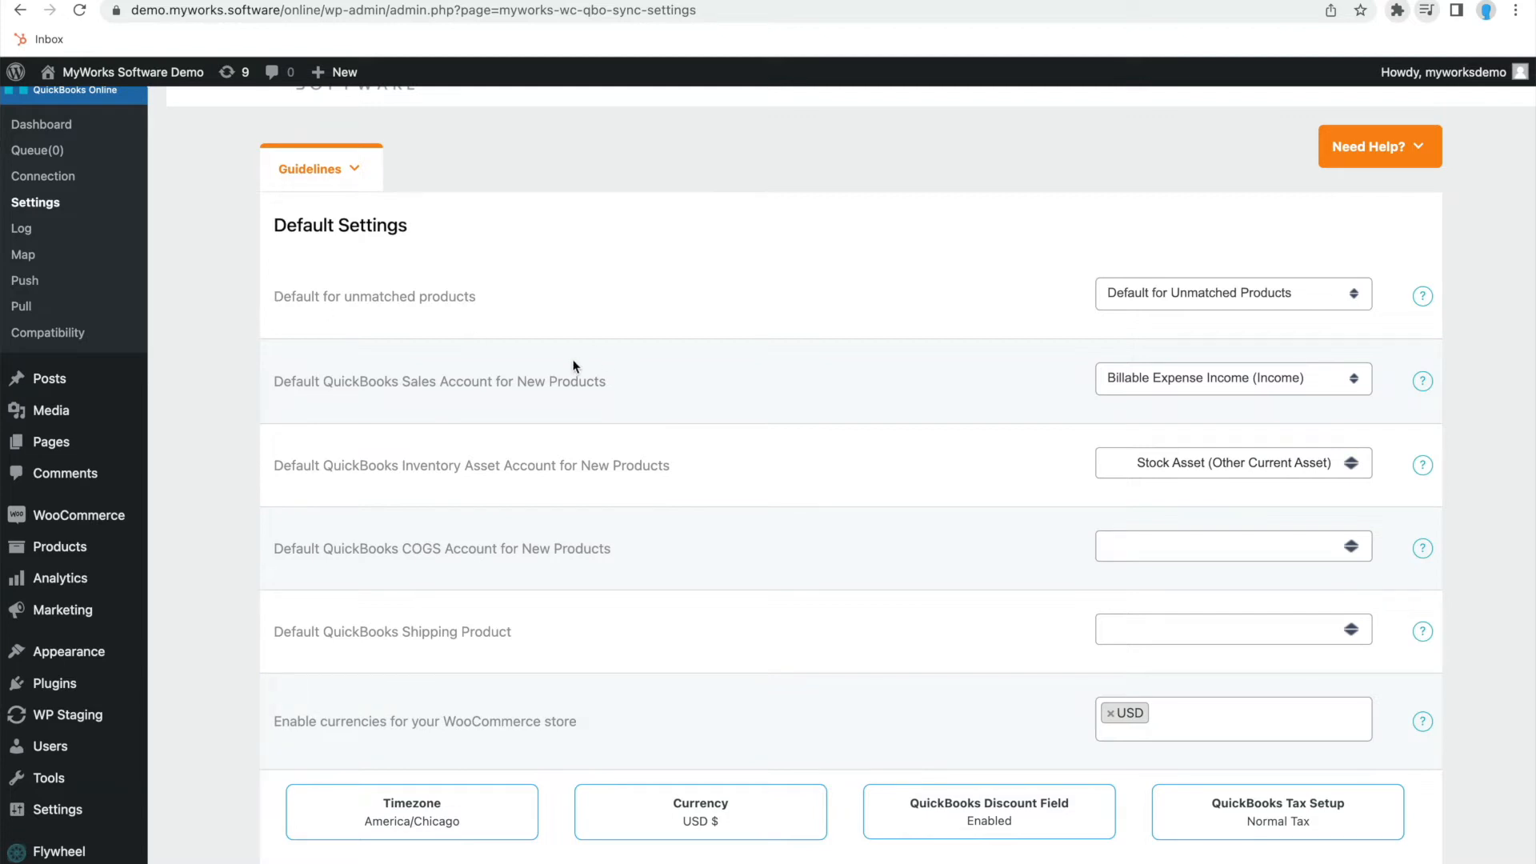
Step: Set the default QuickBooks sales account for new products to Sales of Product Income (Income)
scroll(424, 308, down, 2)
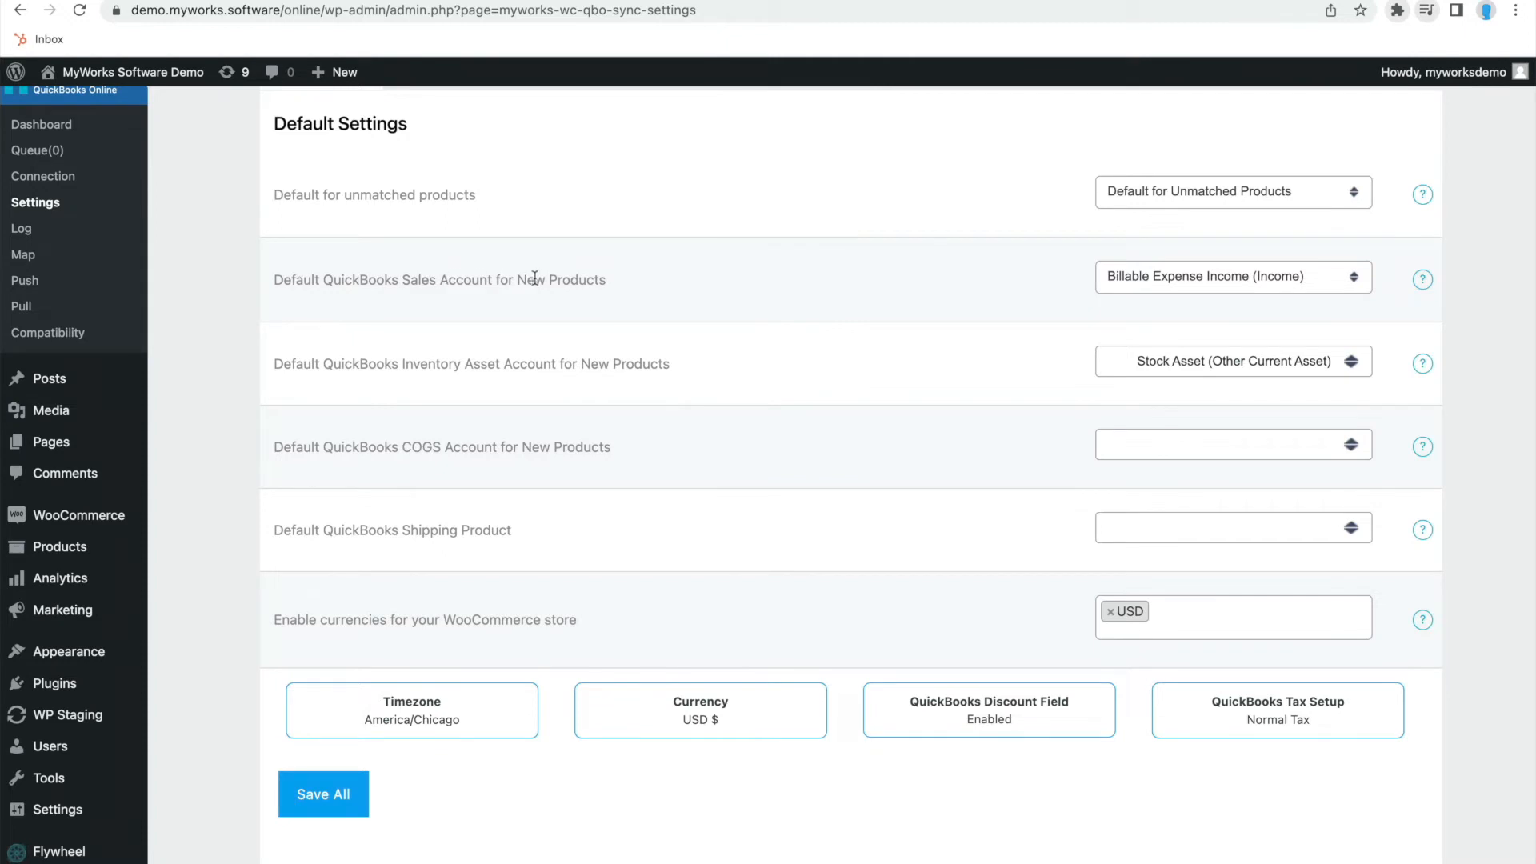
drag(514, 280, 606, 280)
drag(589, 370, 614, 417)
drag(523, 447, 613, 449)
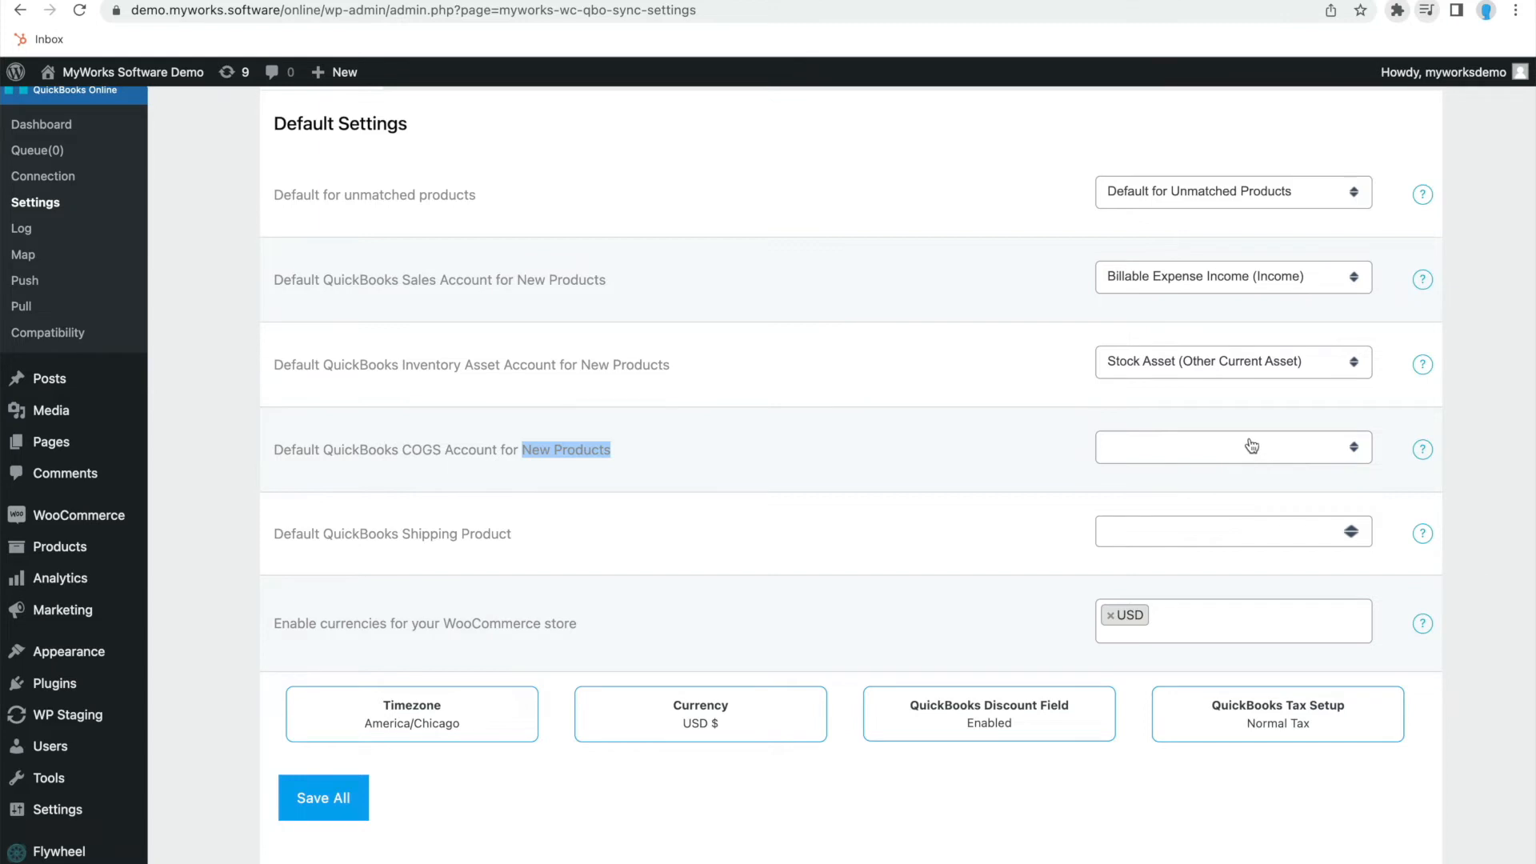
click(1163, 280)
click(1040, 336)
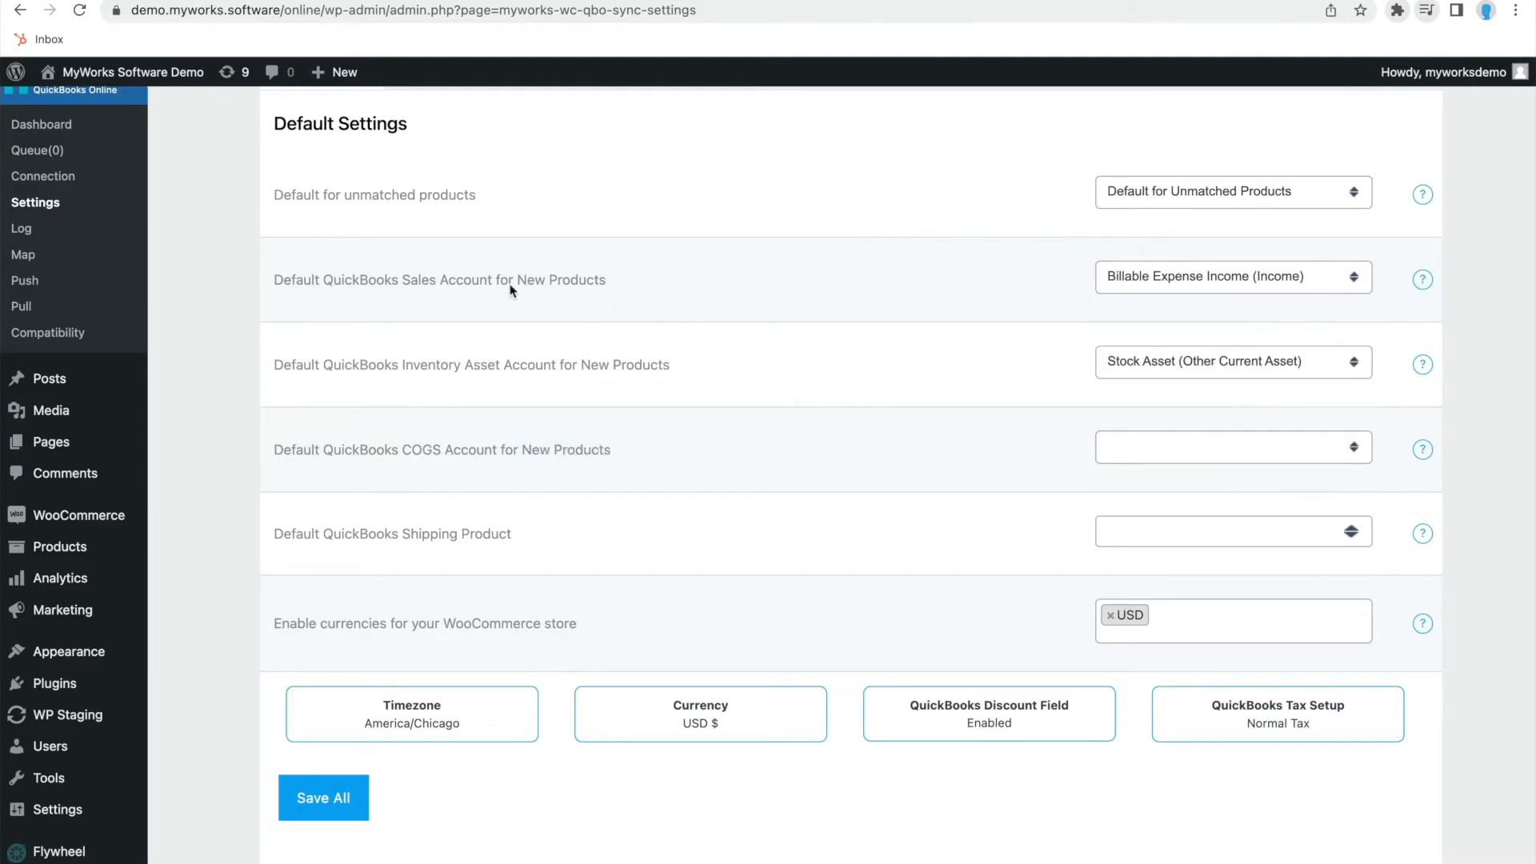
drag(518, 281, 599, 282)
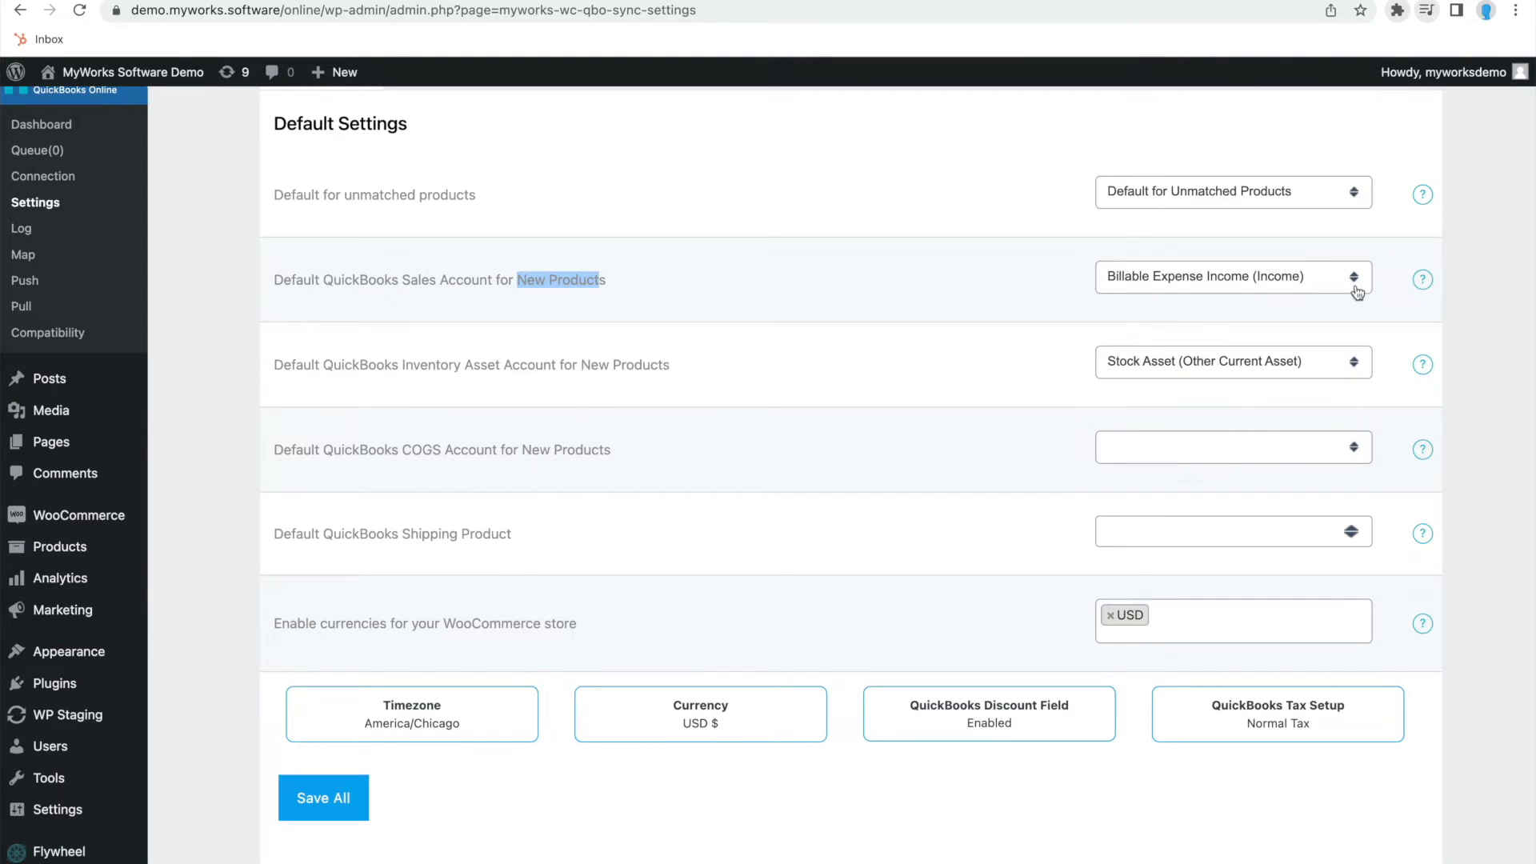
click(1311, 291)
scroll(1225, 460, down, 2)
scroll(1224, 460, down, 1)
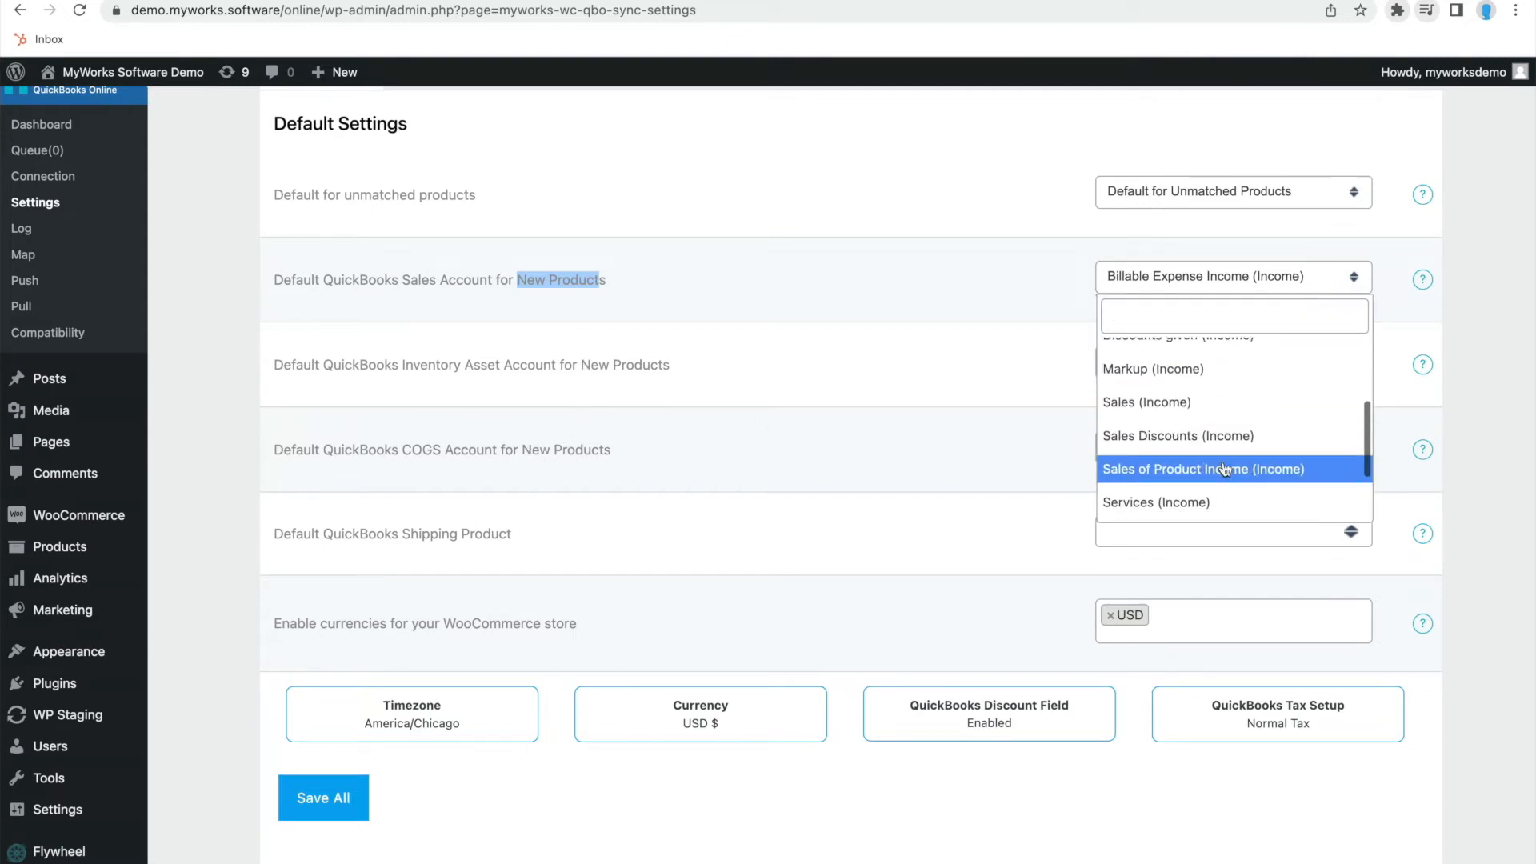
click(1174, 472)
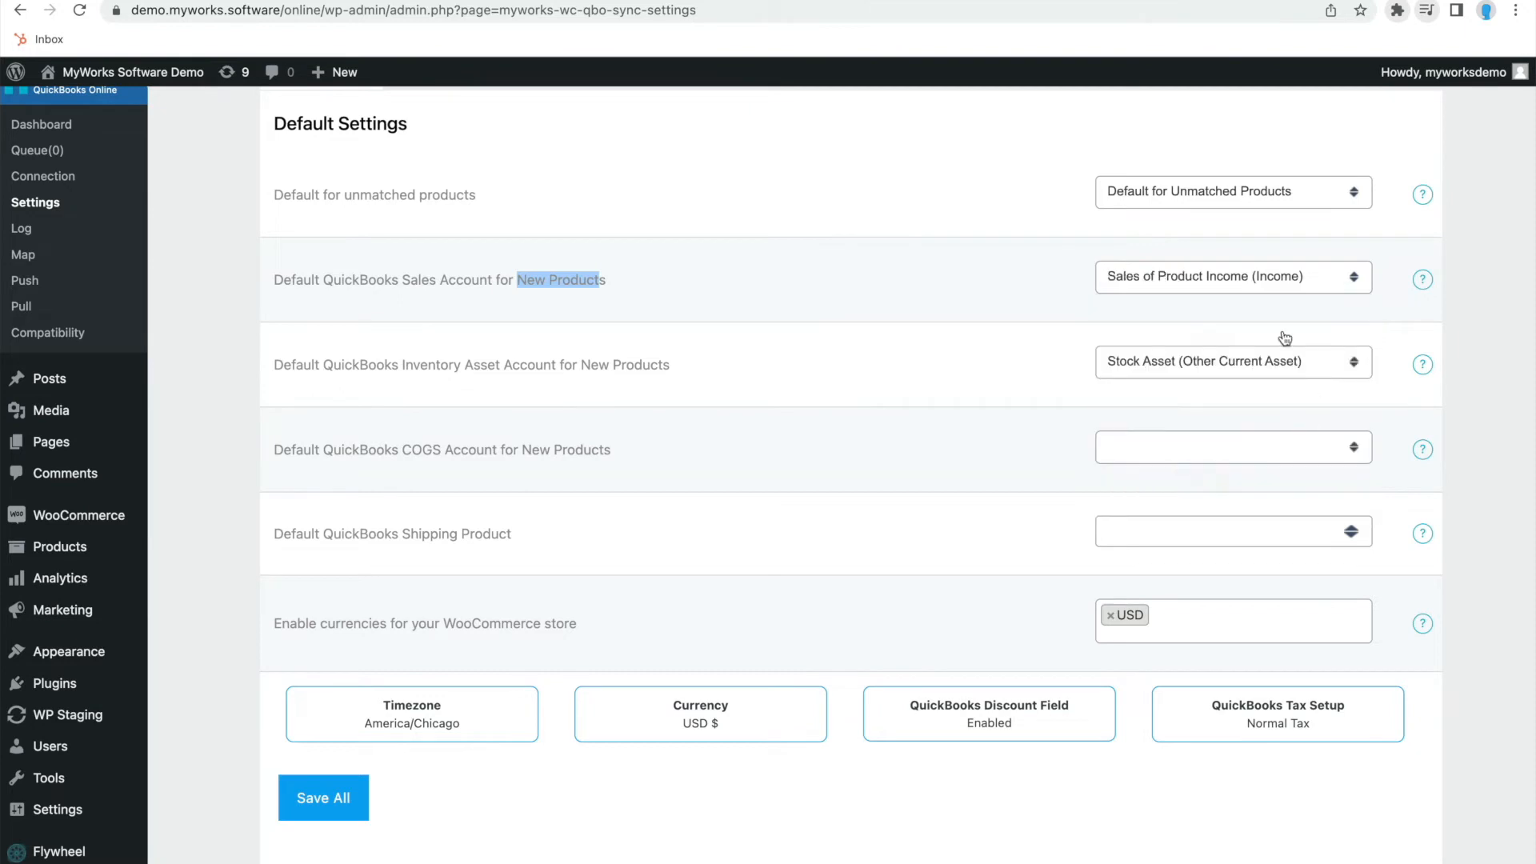
Step: Choose Stock Asset (Other Current Asset) as the default QuickBooks inventory asset account for new products
drag(402, 369, 437, 369)
click(1121, 369)
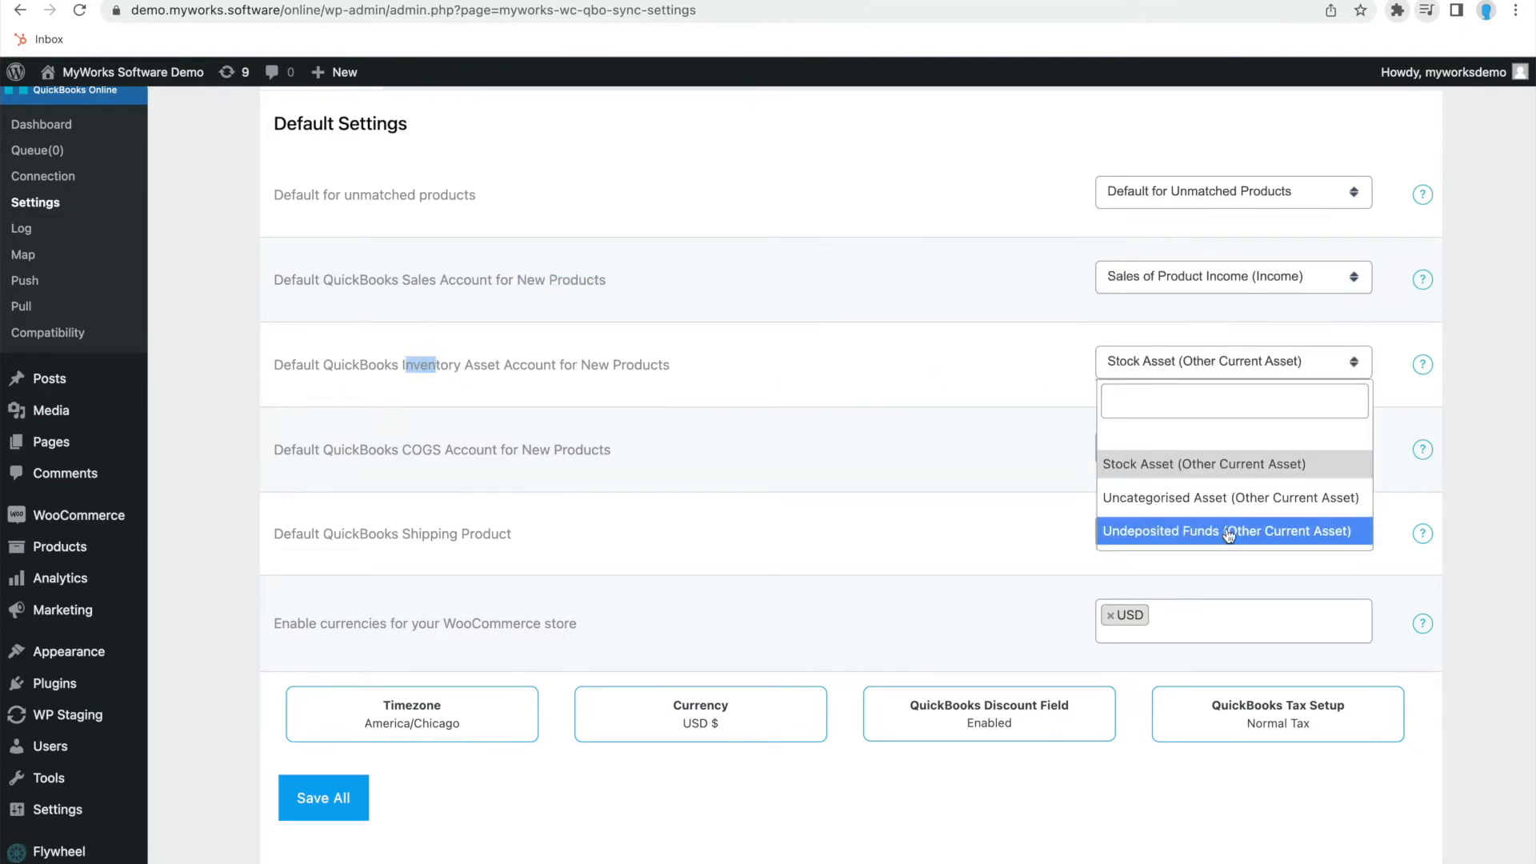
click(1167, 472)
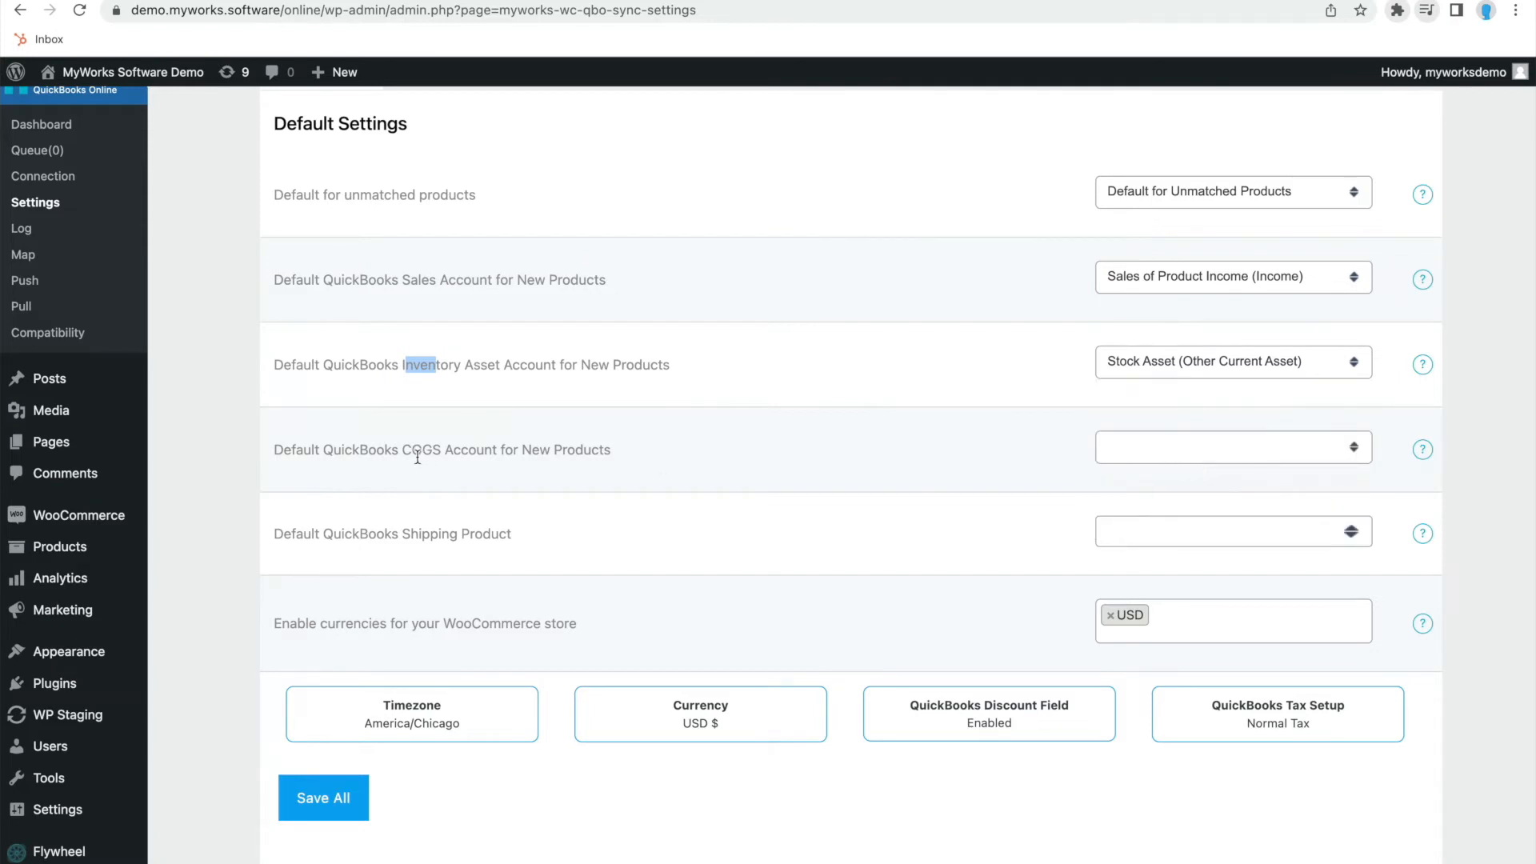
Step: Set the default QuickBooks COGS account for new products to Cost of sales (Cost of Goods Sold)
drag(404, 452, 442, 452)
click(1217, 460)
scroll(1217, 558, down, 2)
scroll(1215, 558, down, 4)
click(1201, 587)
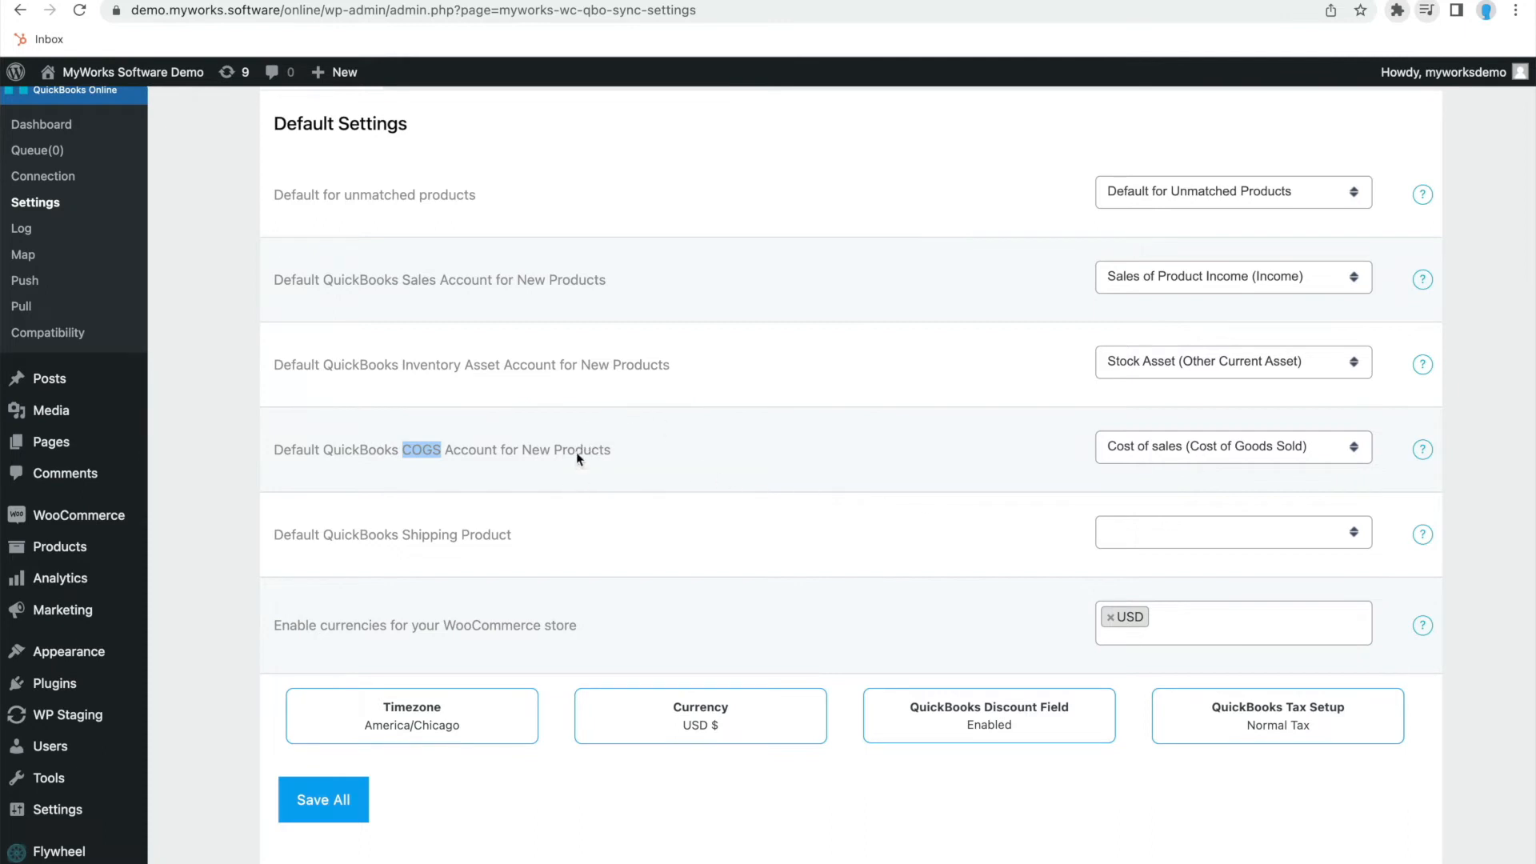
click(535, 441)
Step: Set the default QuickBooks shipping product to Services
scroll(534, 442, down, 1)
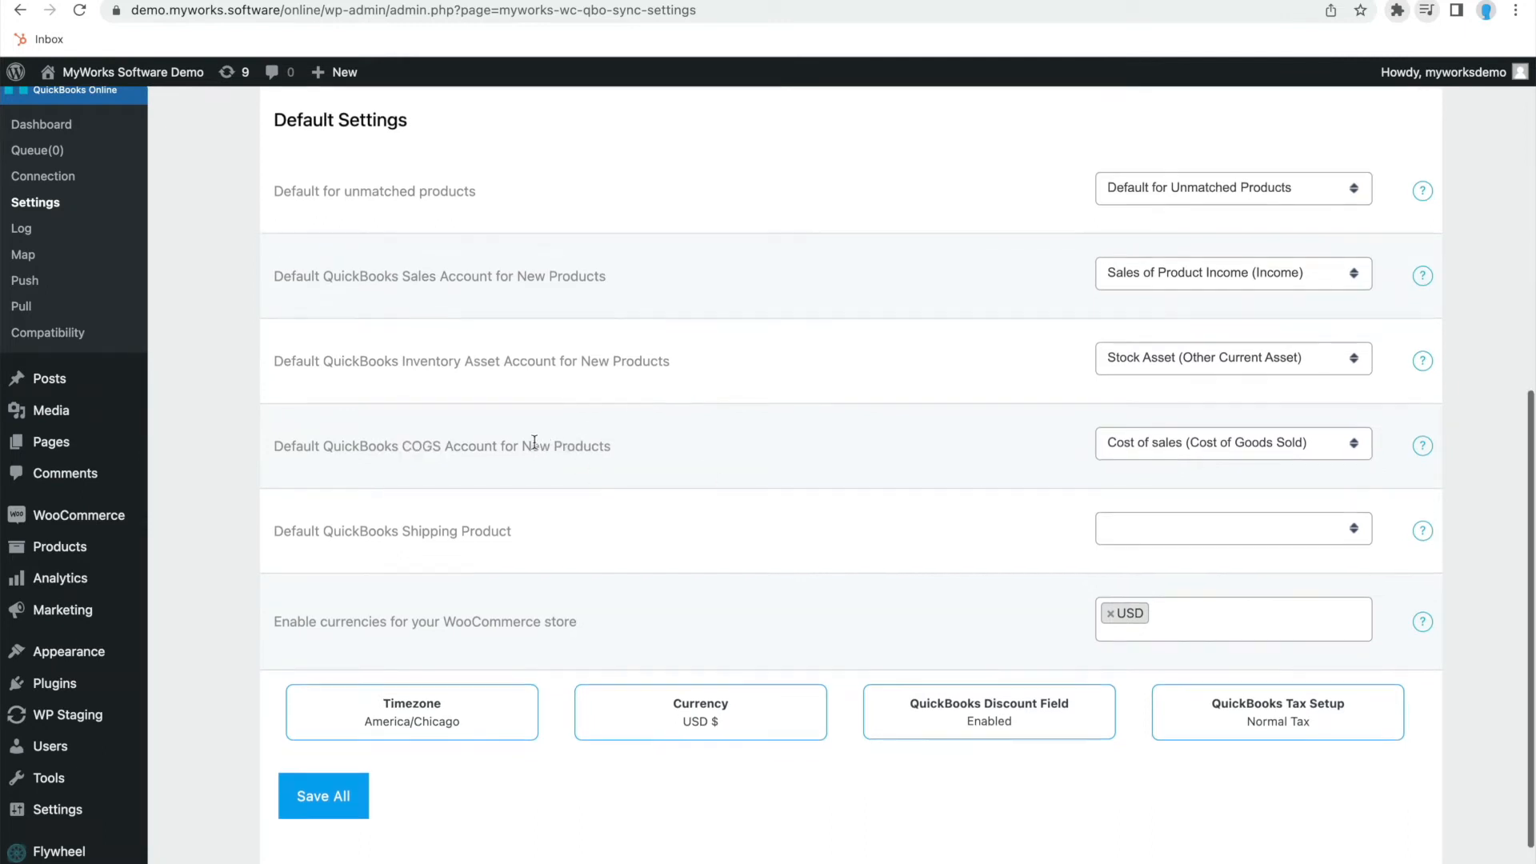
drag(525, 535, 273, 535)
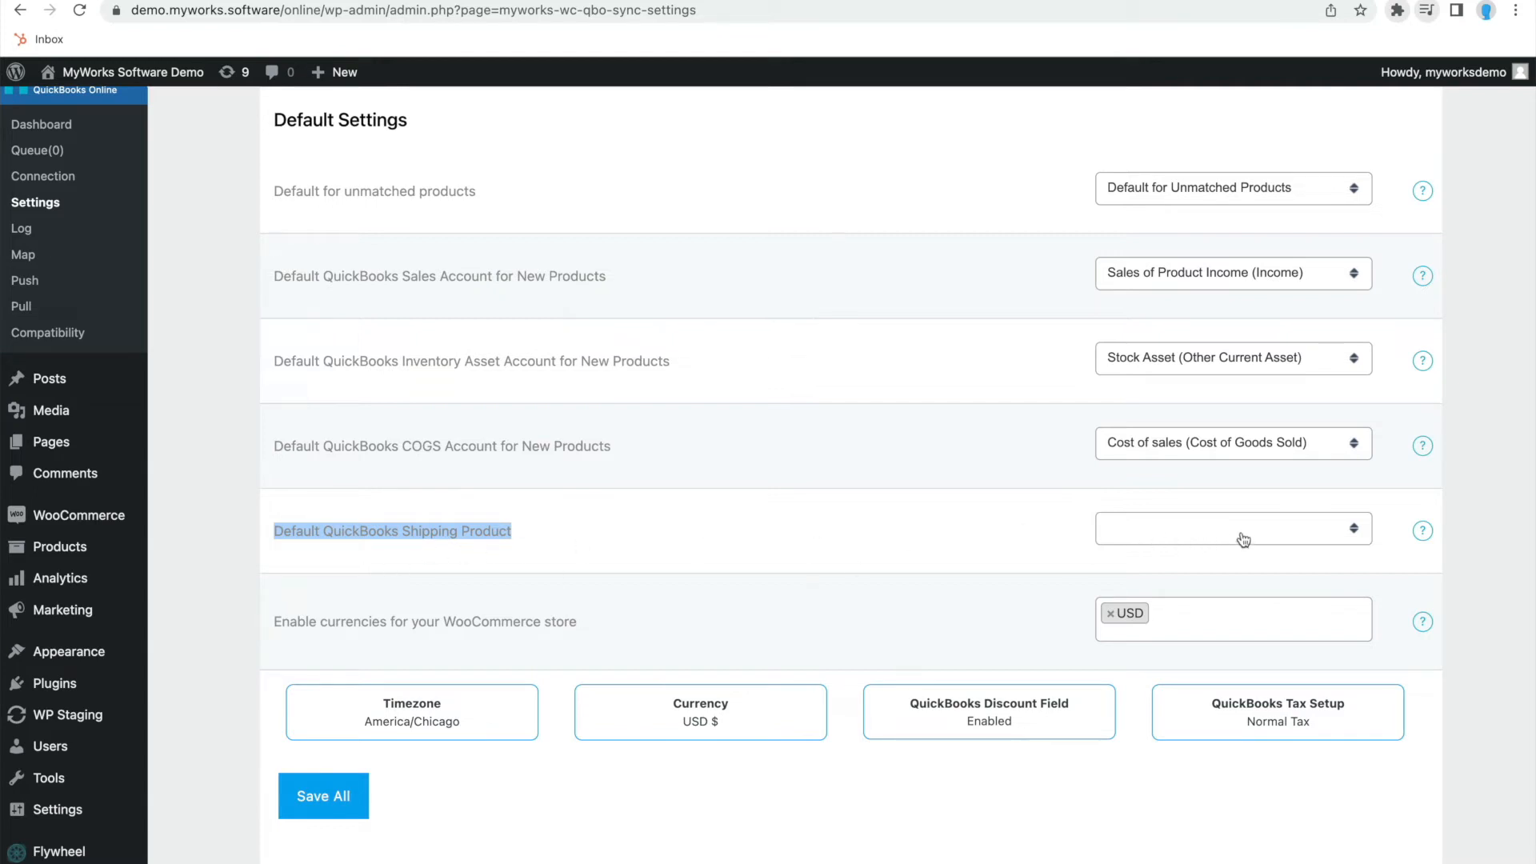
click(1177, 537)
scroll(1136, 593, down, 2)
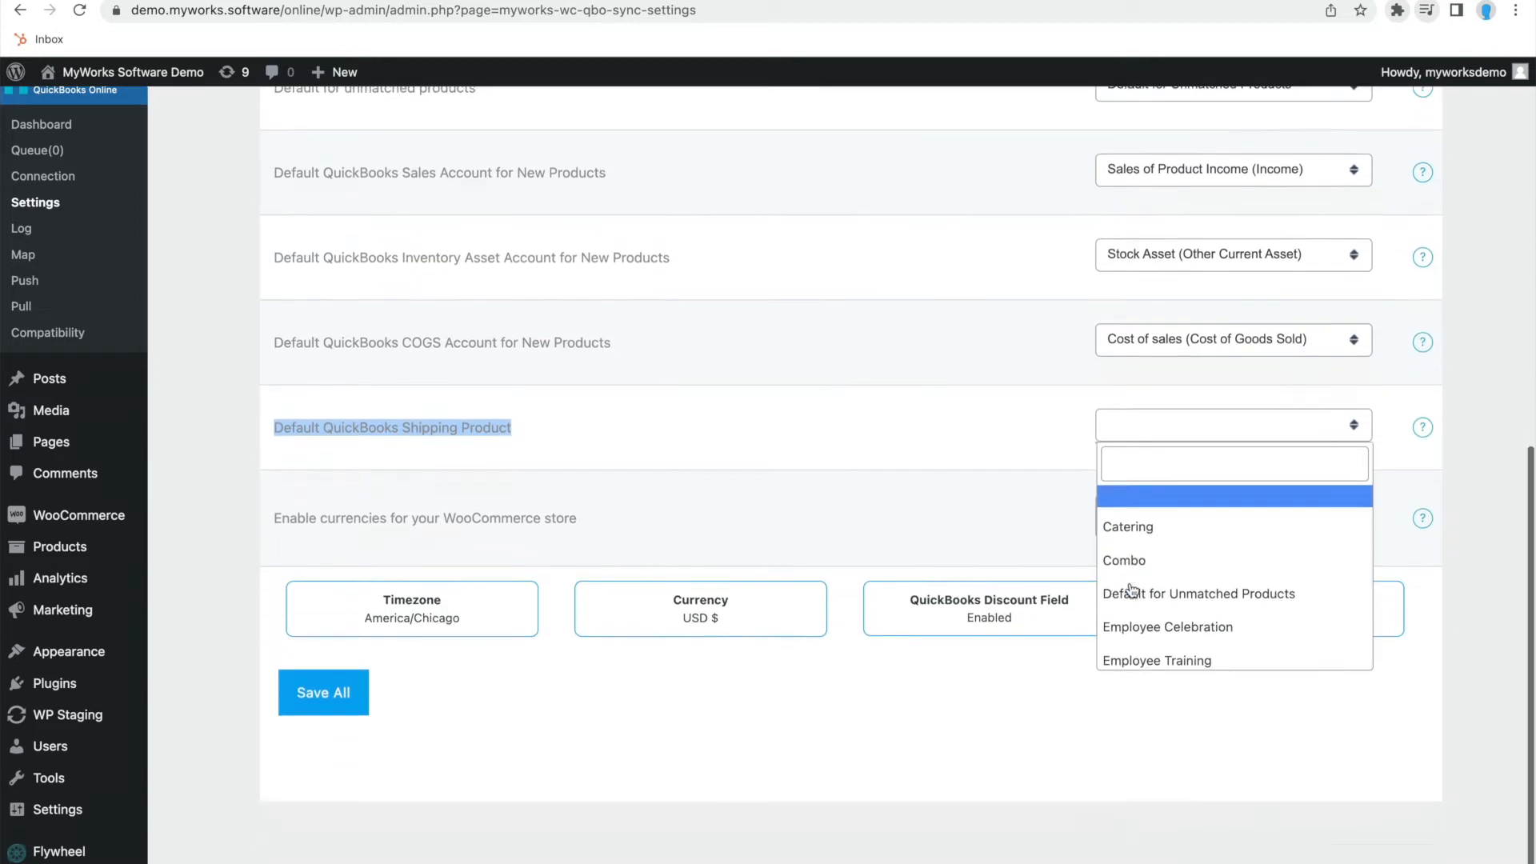
scroll(1202, 569, down, 8)
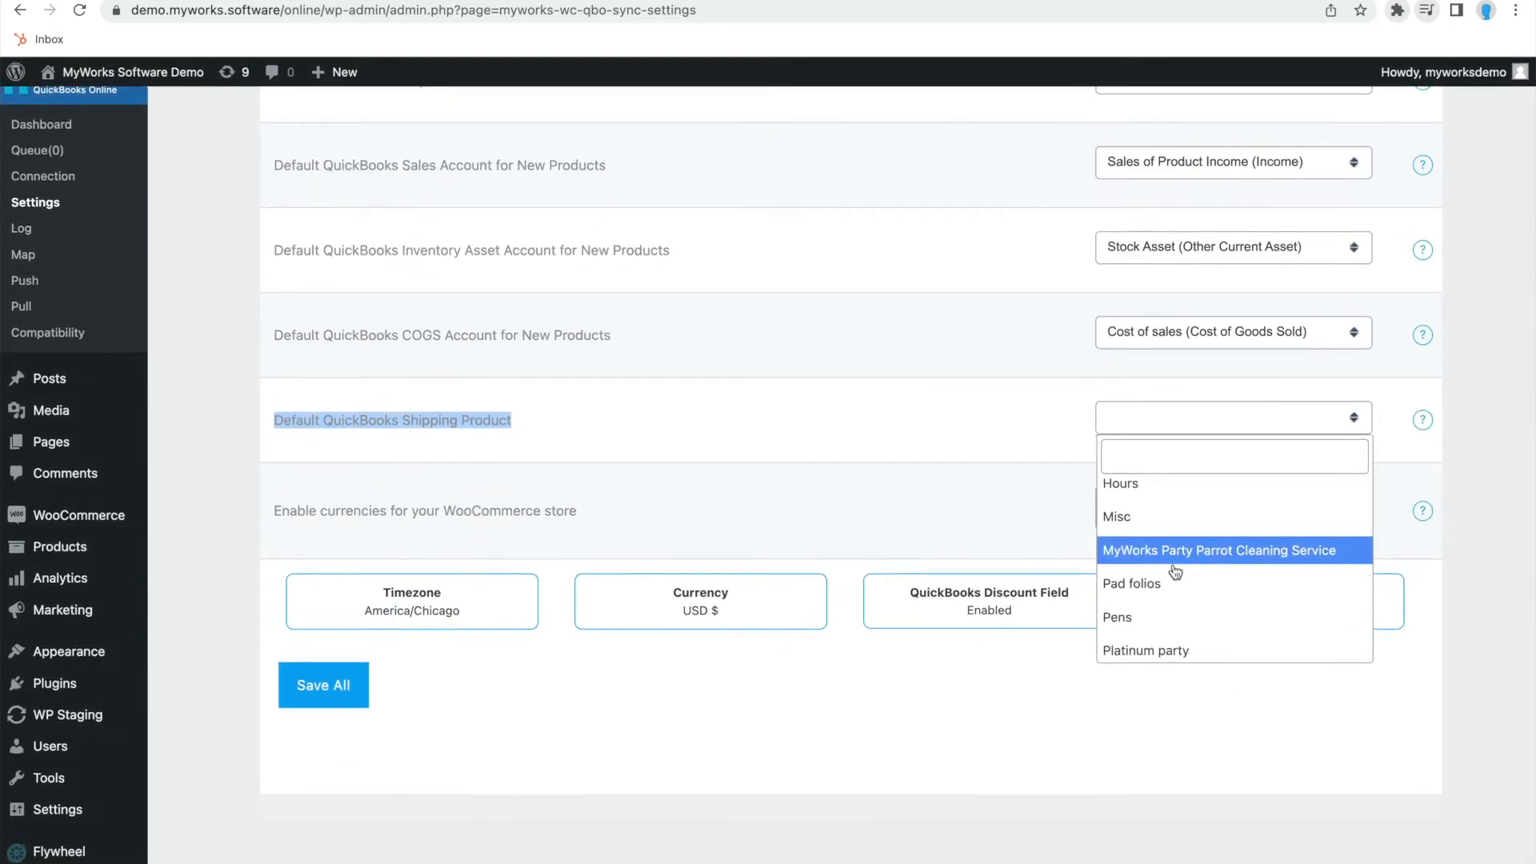
scroll(1174, 574, down, 1)
click(1173, 576)
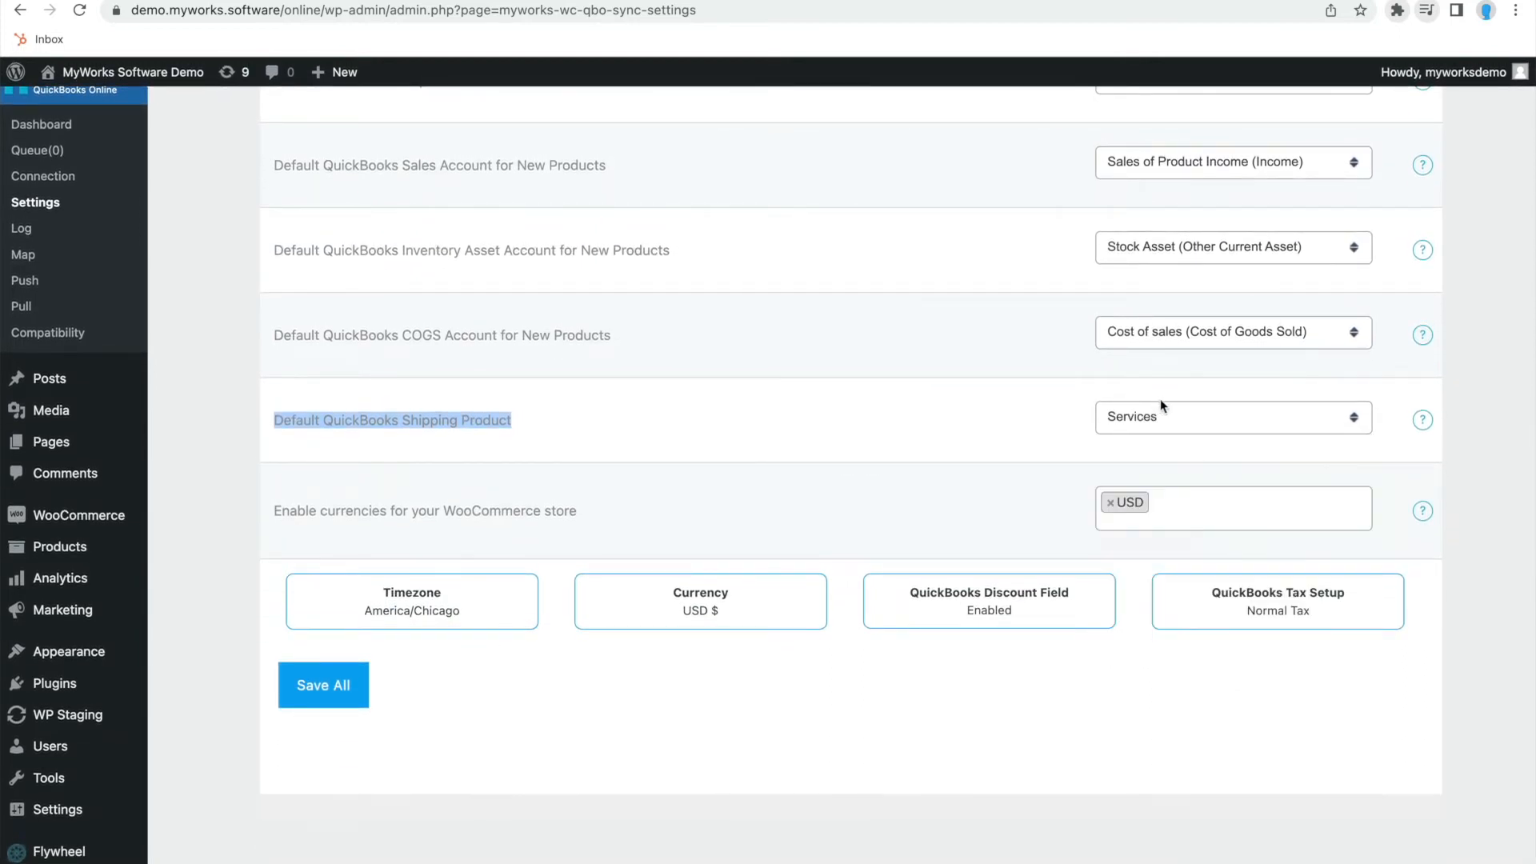
Step: Review the enabled store currencies, save all the default settings, and dismiss the confirmation
scroll(800, 488, up, 5)
scroll(736, 592, down, 4)
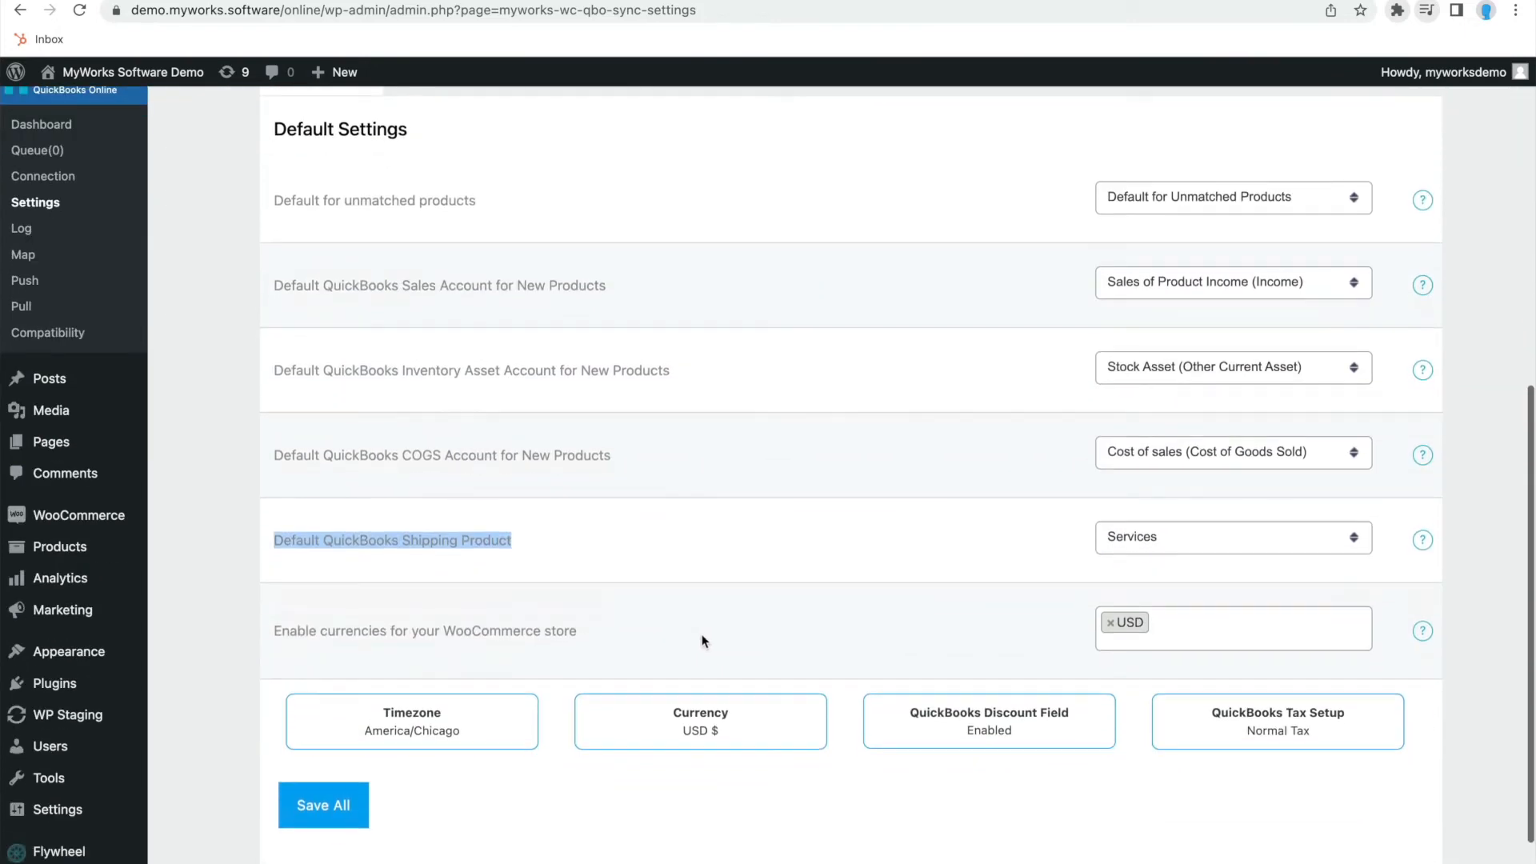
click(537, 624)
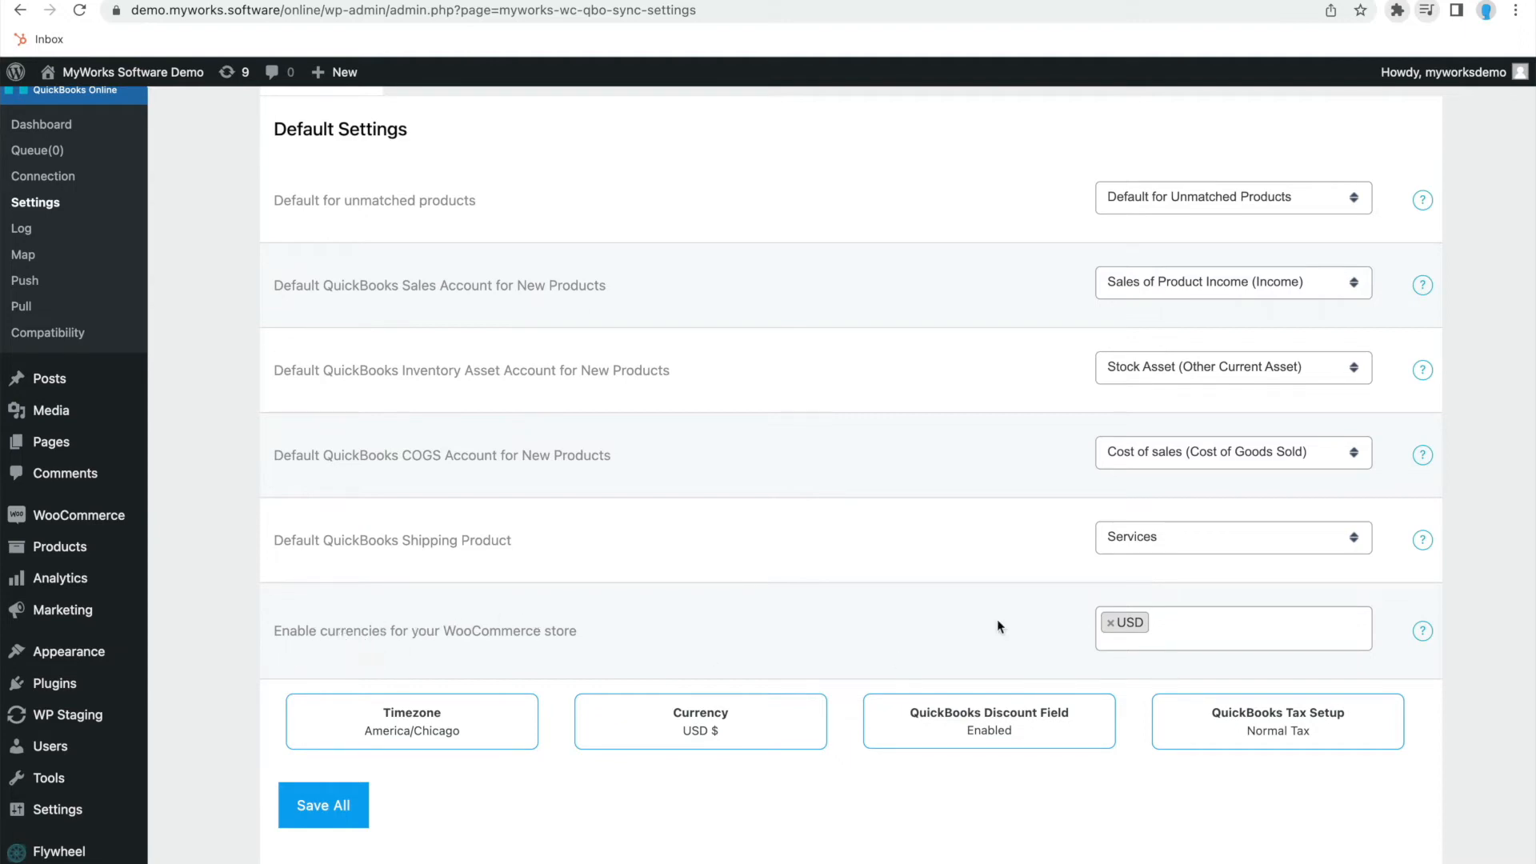
scroll(908, 632, up, 5)
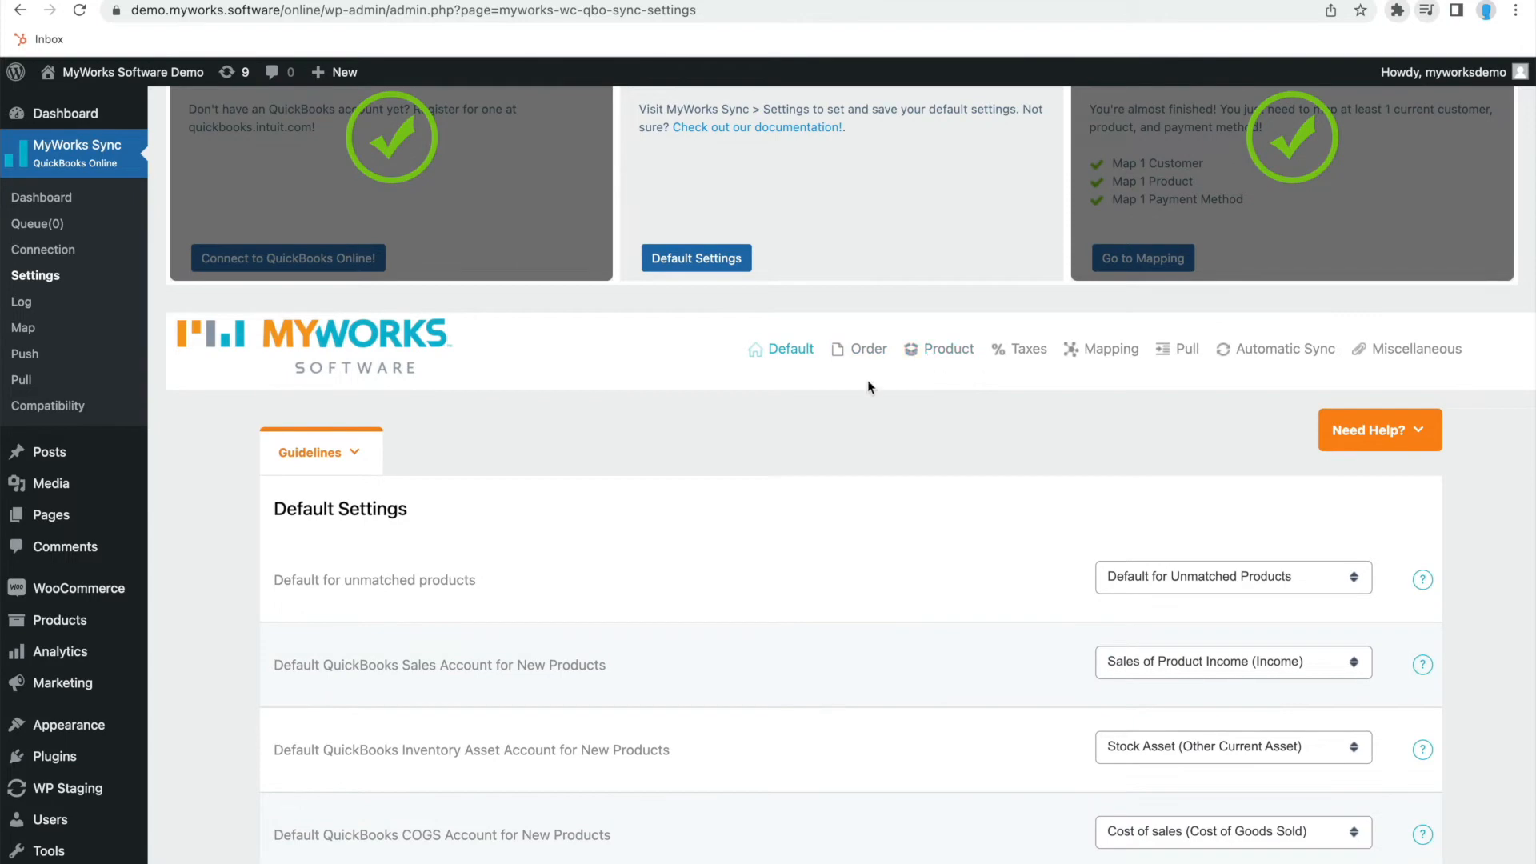
scroll(548, 576, down, 4)
scroll(730, 397, up, 3)
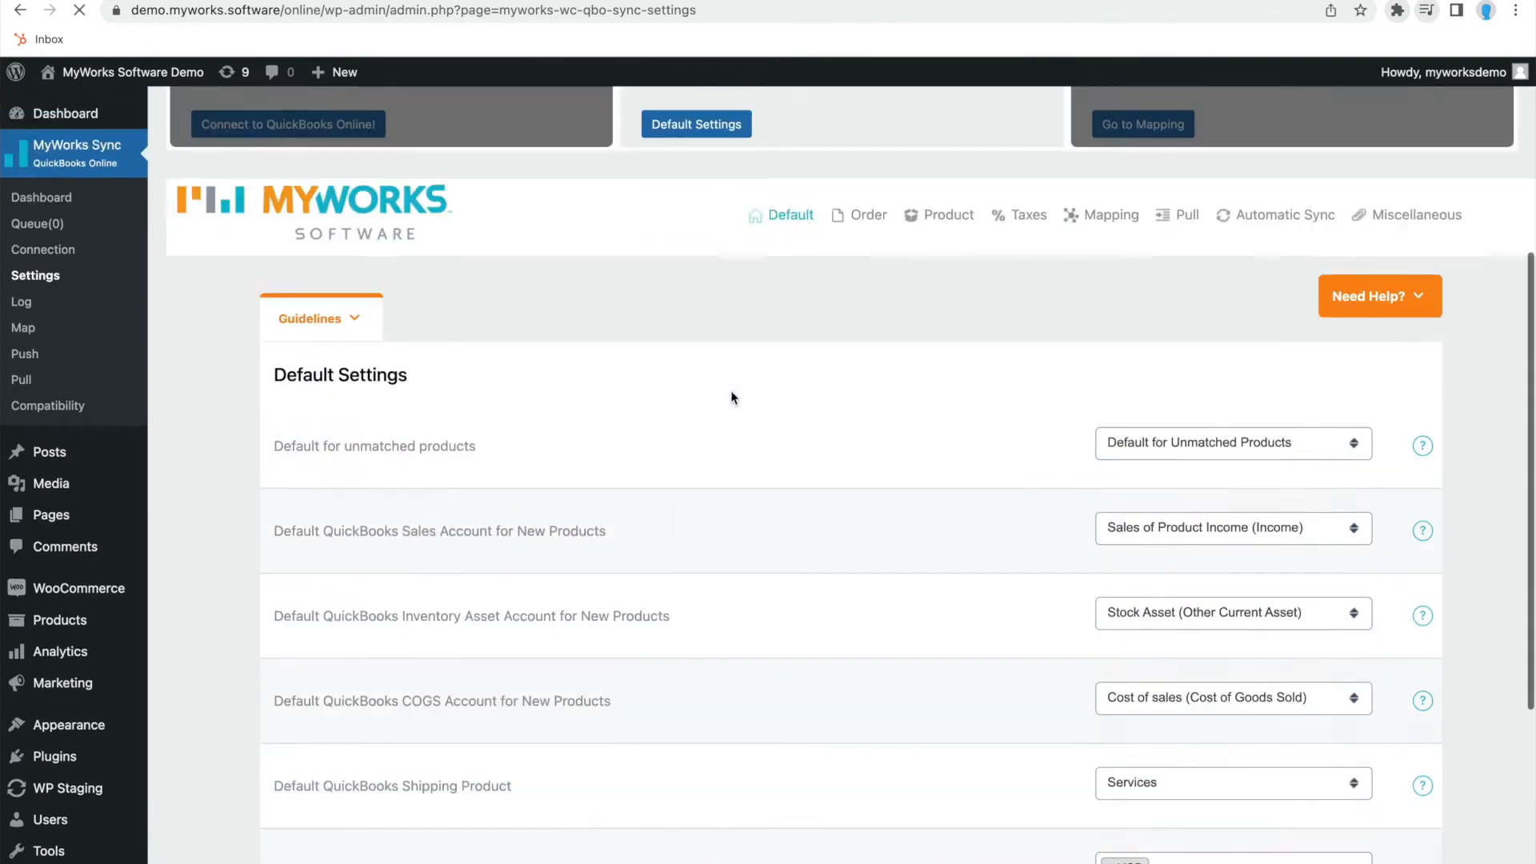
click(1040, 266)
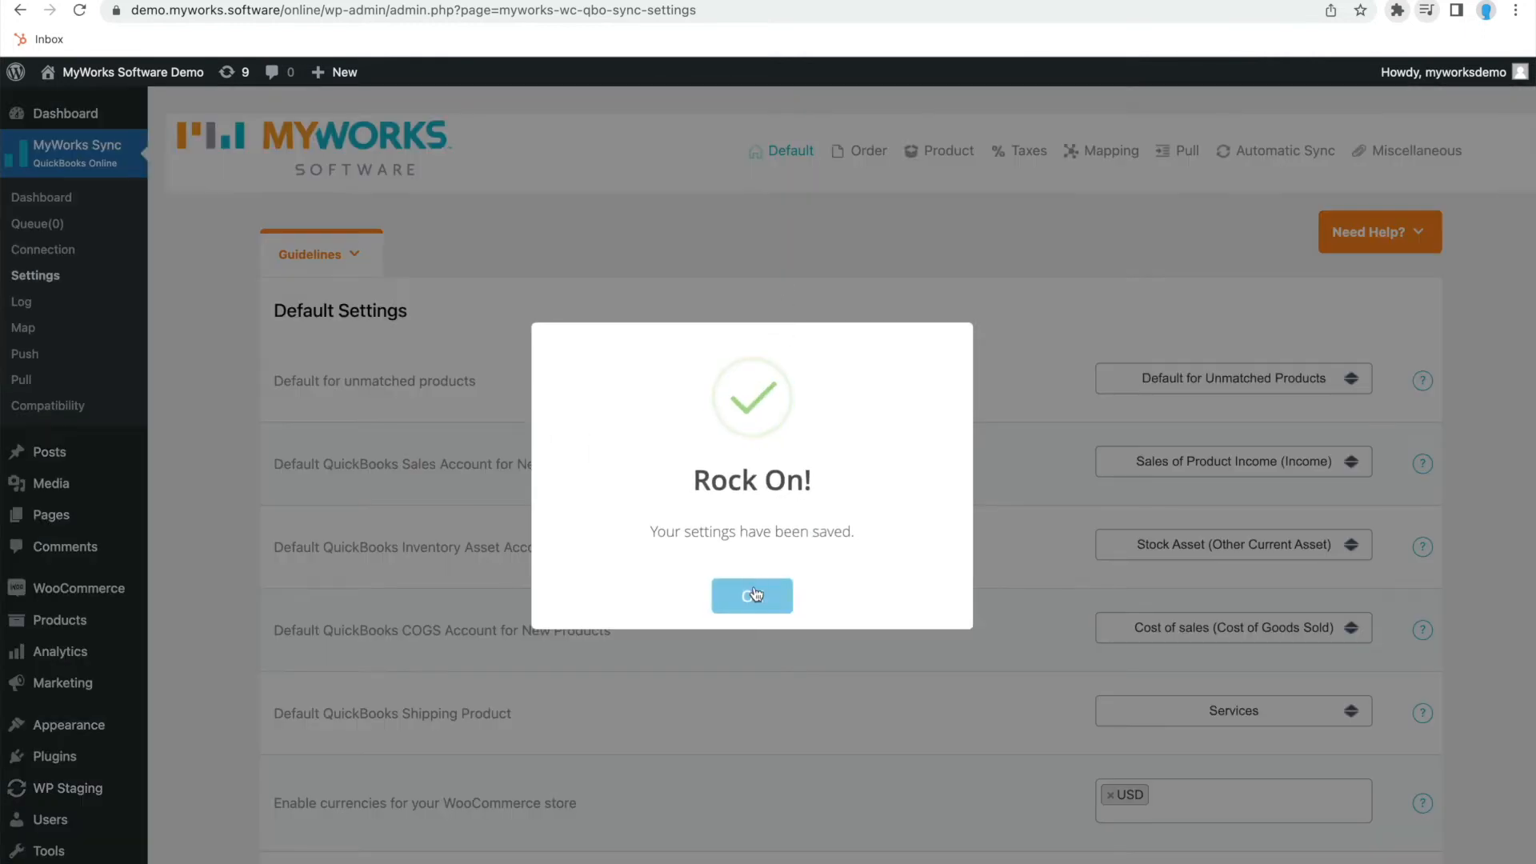
click(766, 590)
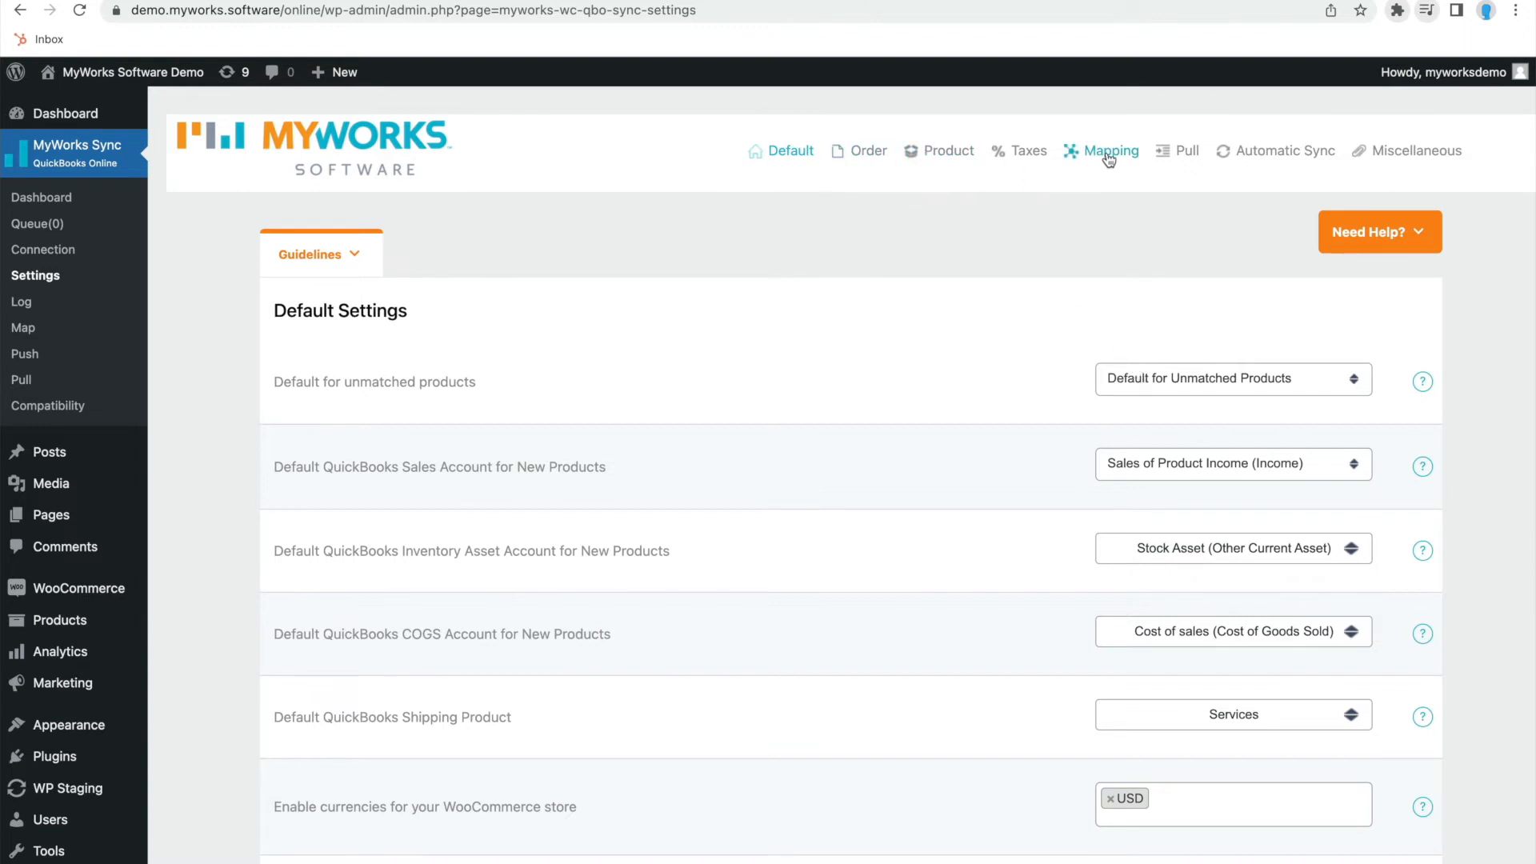
Step: Open the Order settings and look through all of the order sync options
click(862, 154)
drag(572, 386, 565, 456)
scroll(576, 437, down, 10)
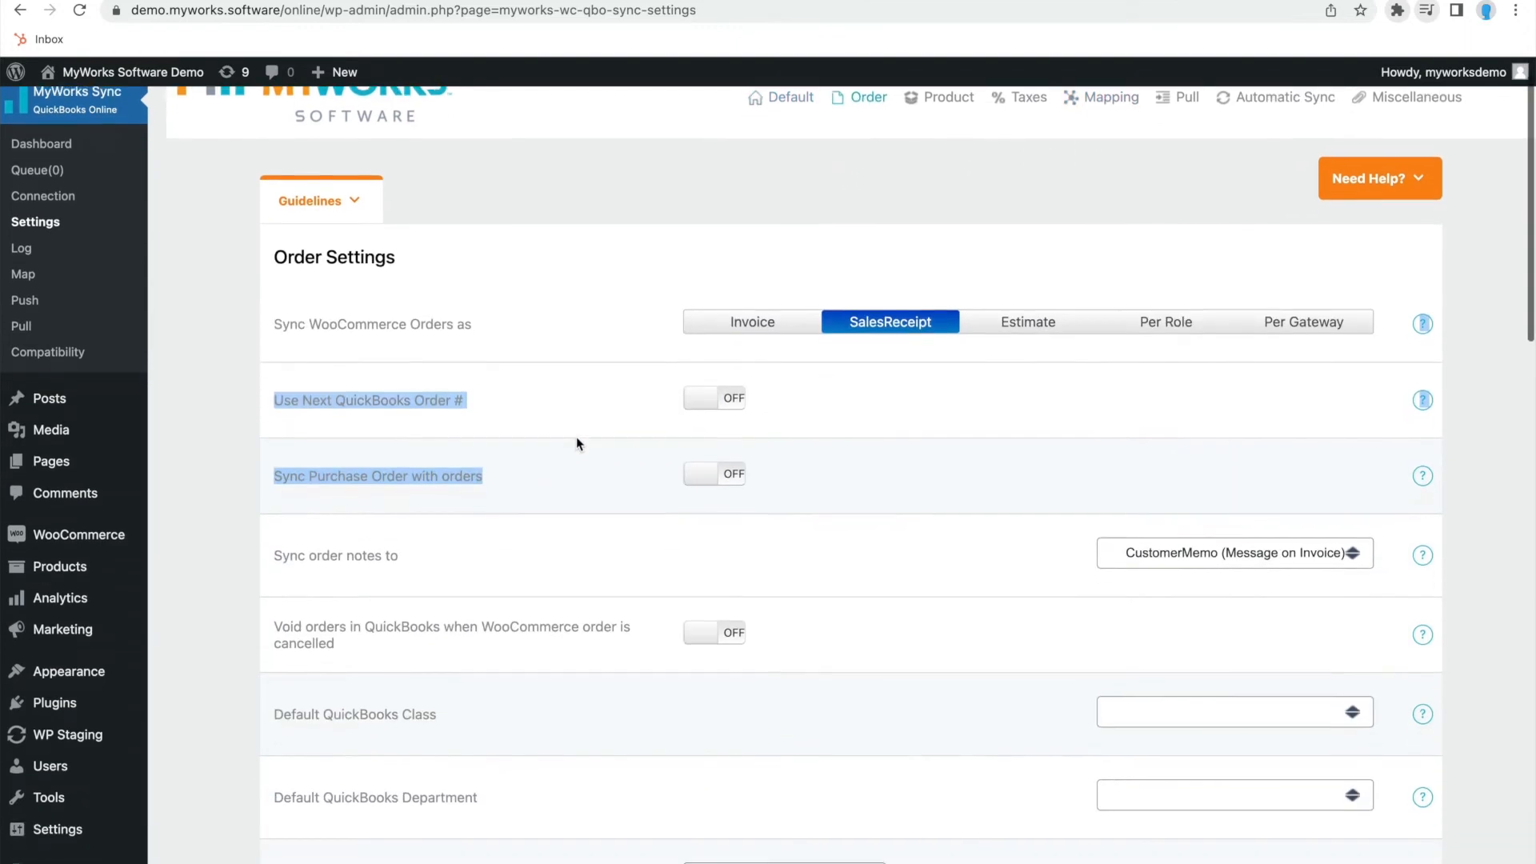
scroll(525, 600, down, 8)
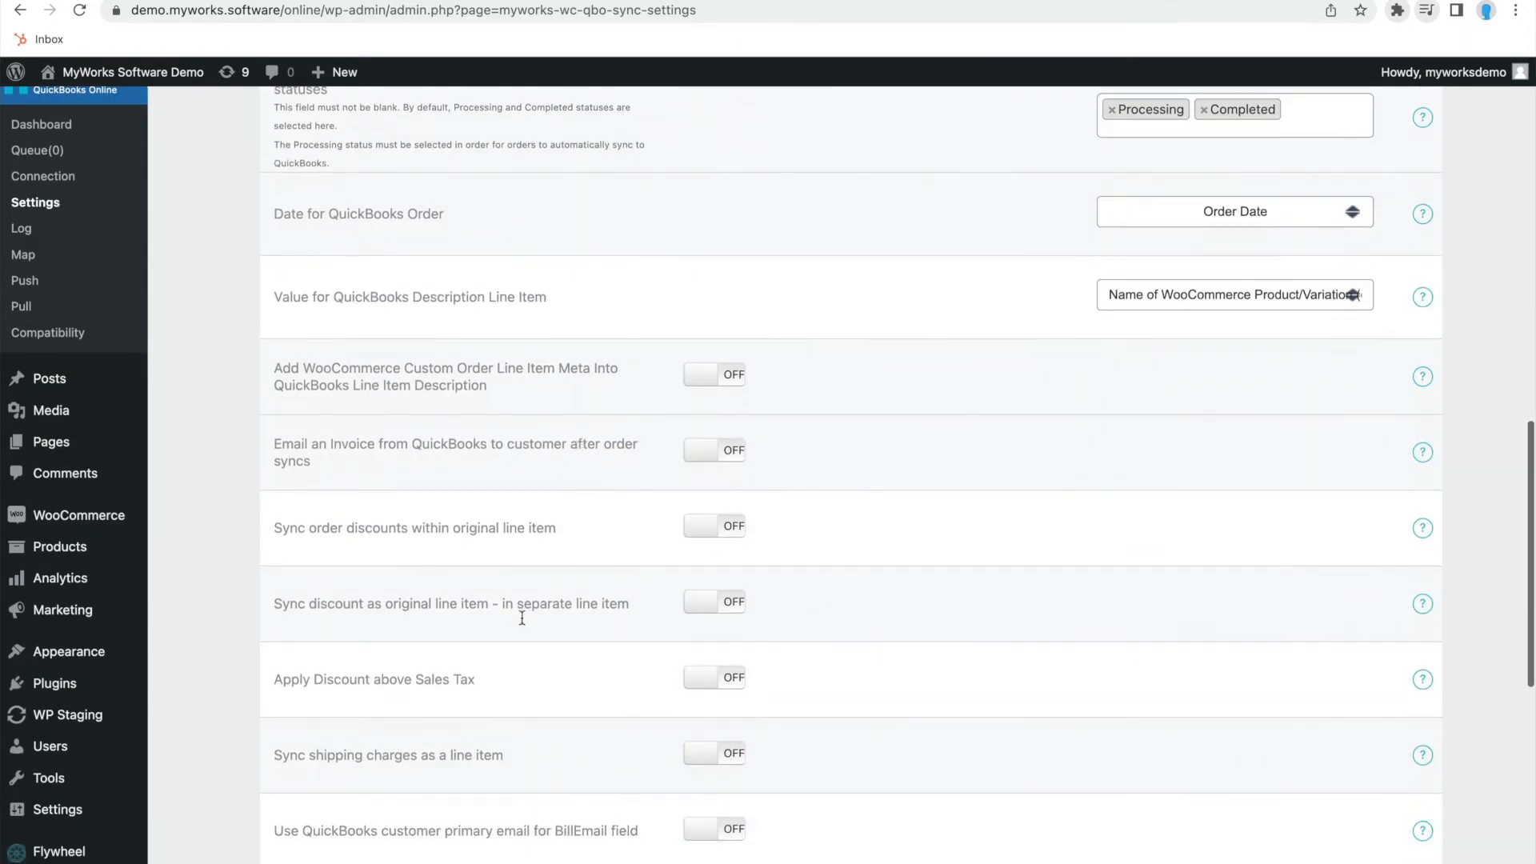
scroll(480, 591, down, 3)
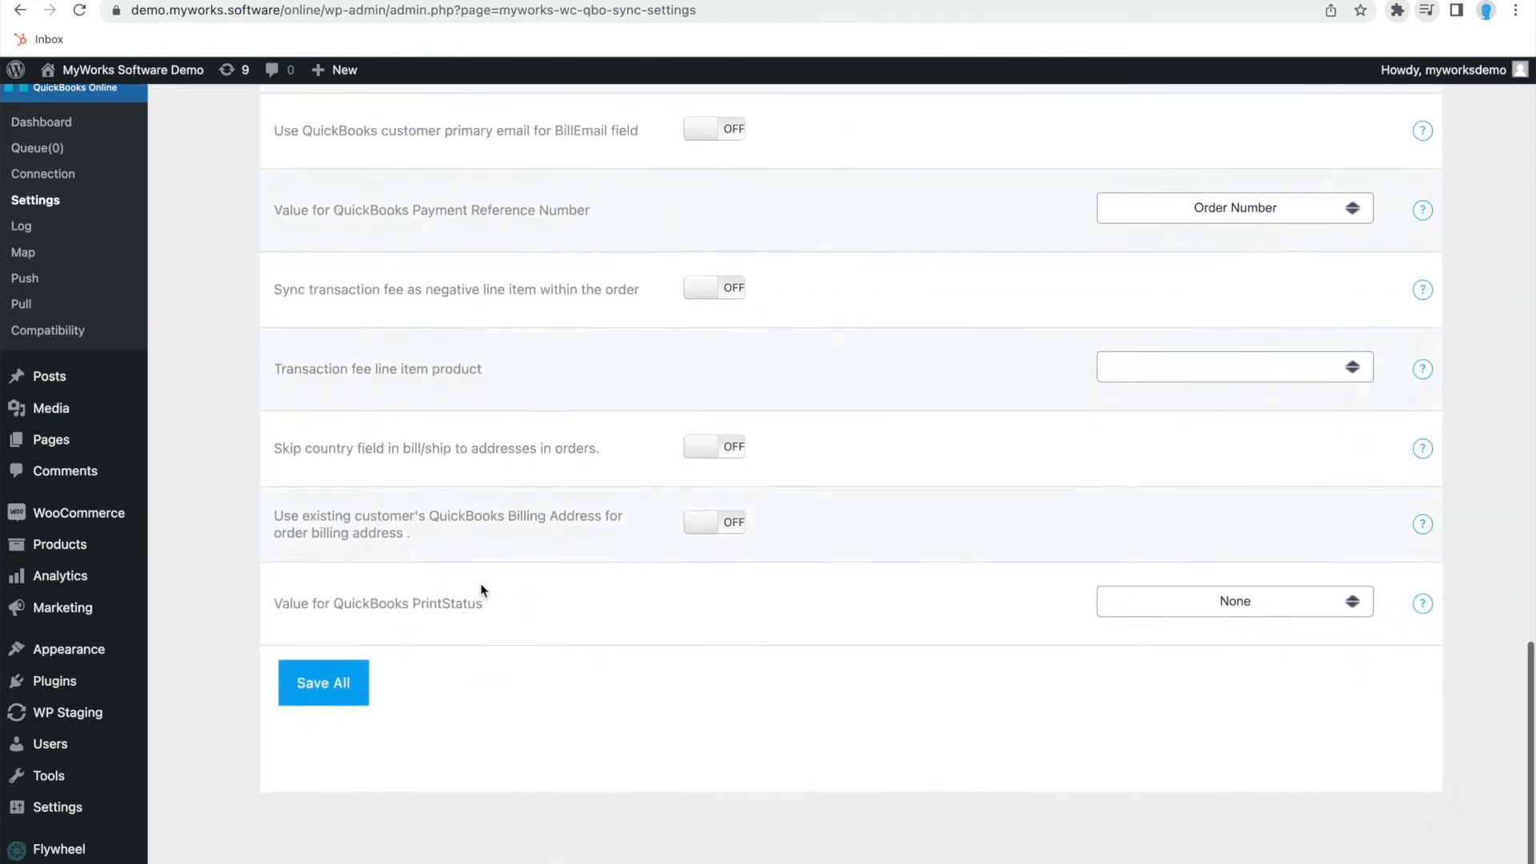
scroll(480, 590, up, 20)
click(459, 346)
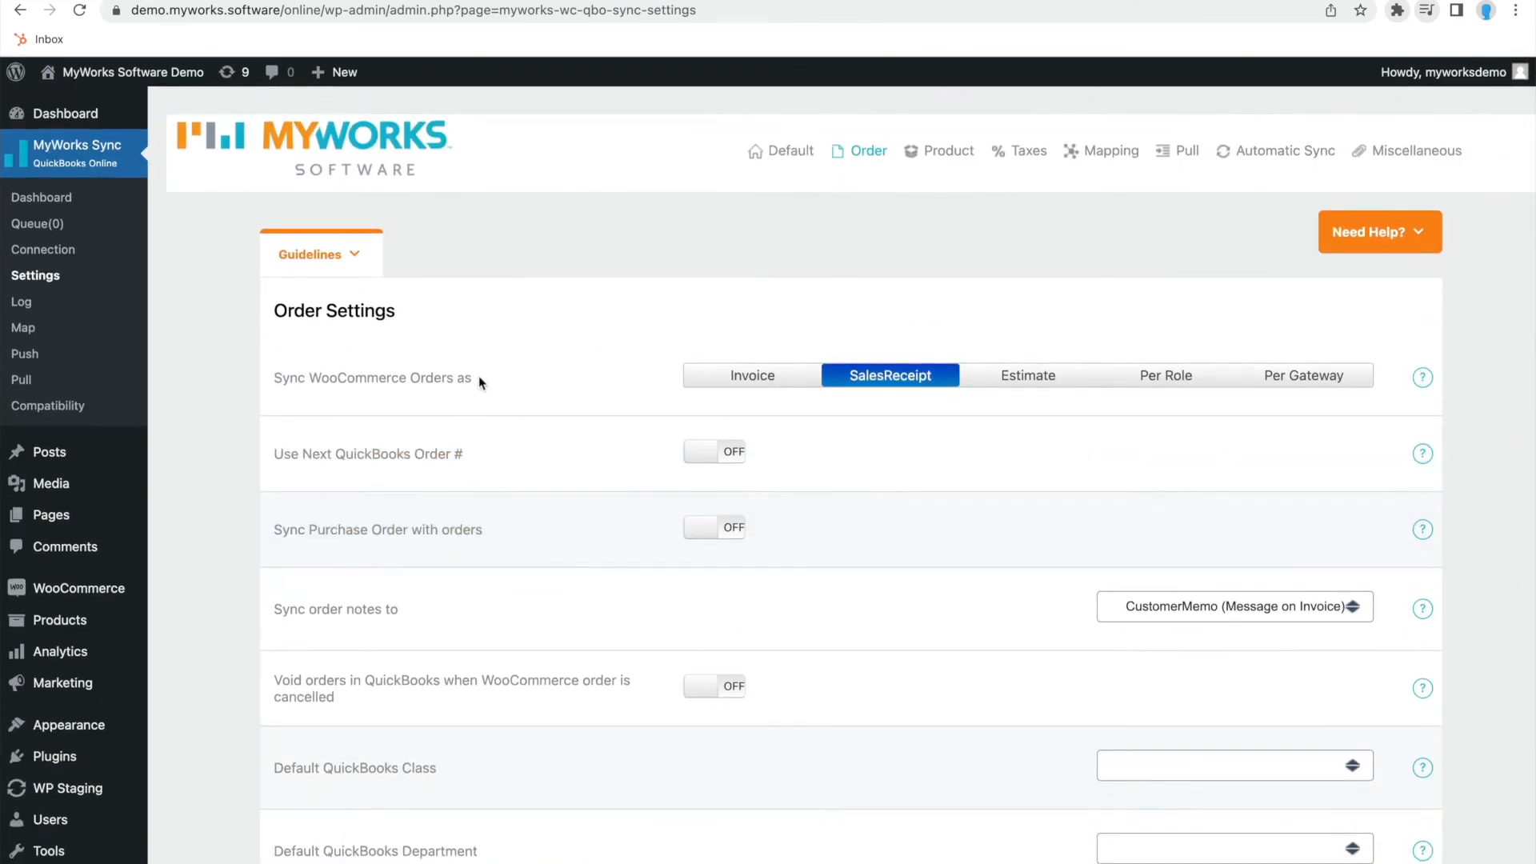
Step: Choose SalesReceipt as the QuickBooks transaction type that WooCommerce orders sync as
drag(484, 378, 273, 380)
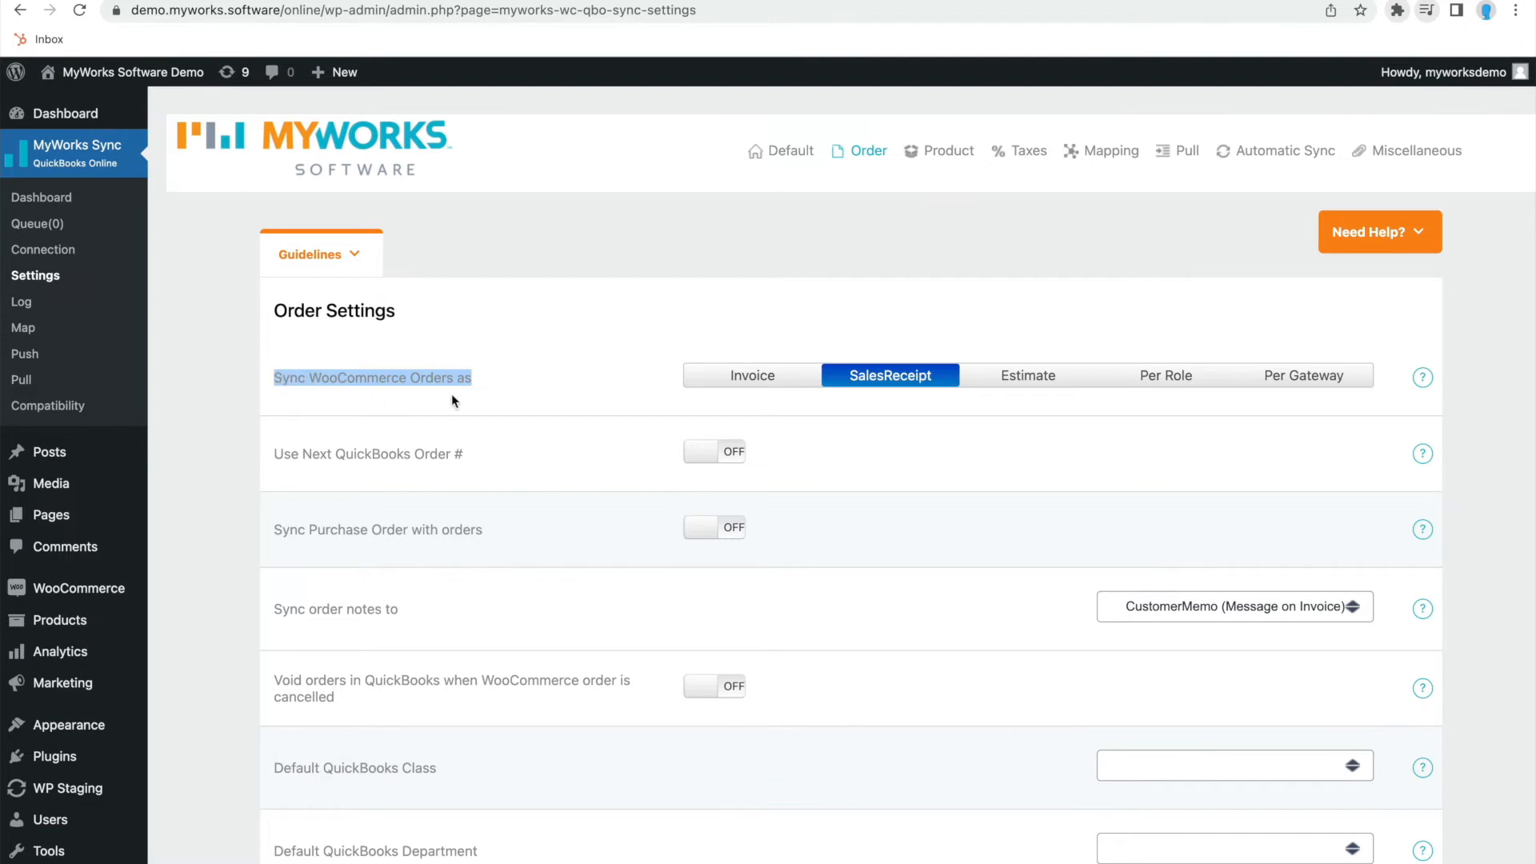
click(660, 388)
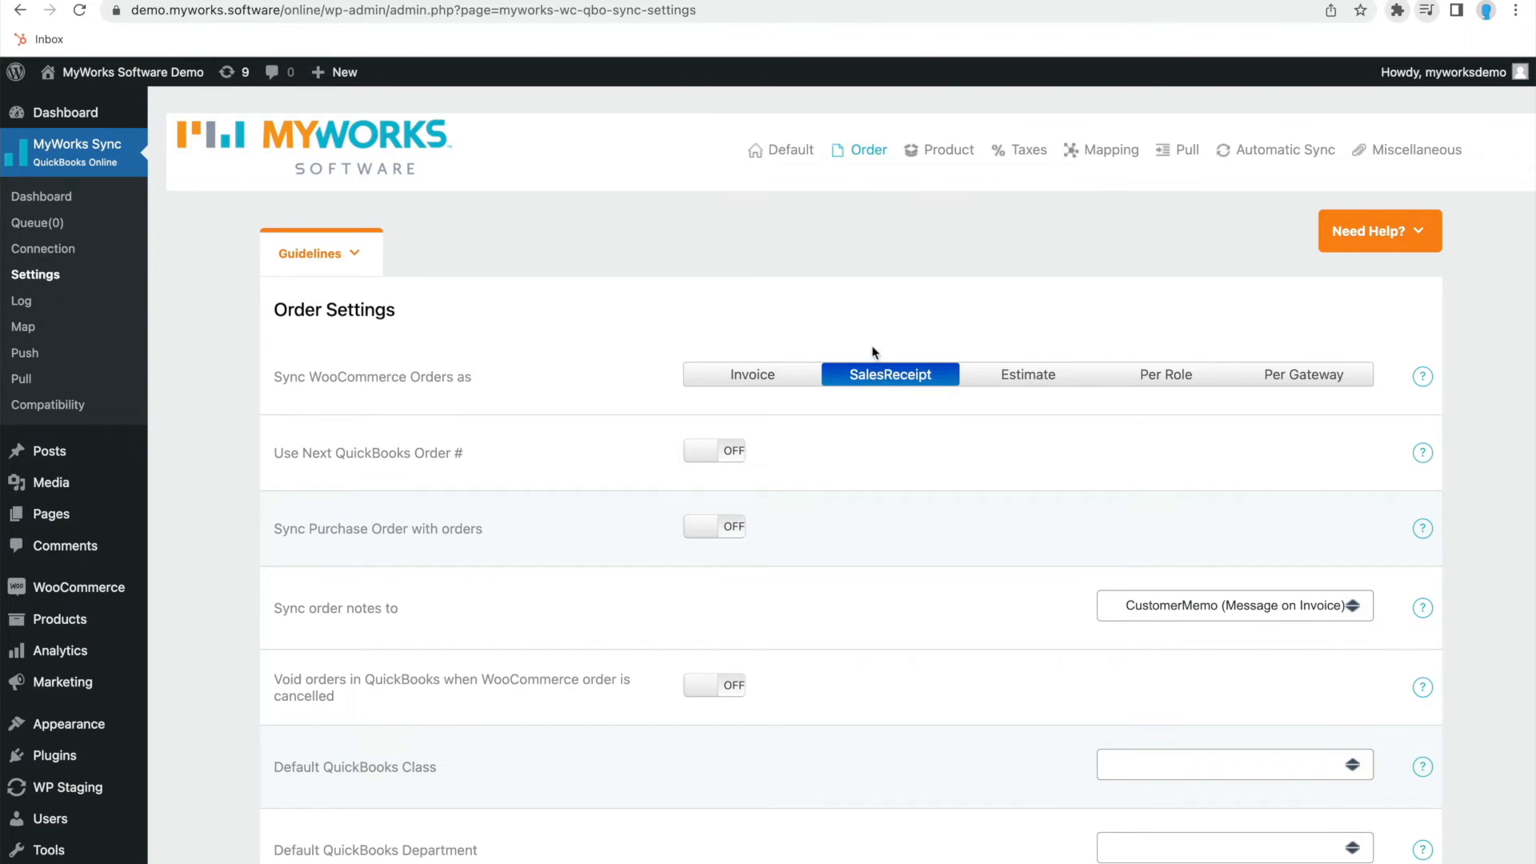
drag(413, 377, 258, 376)
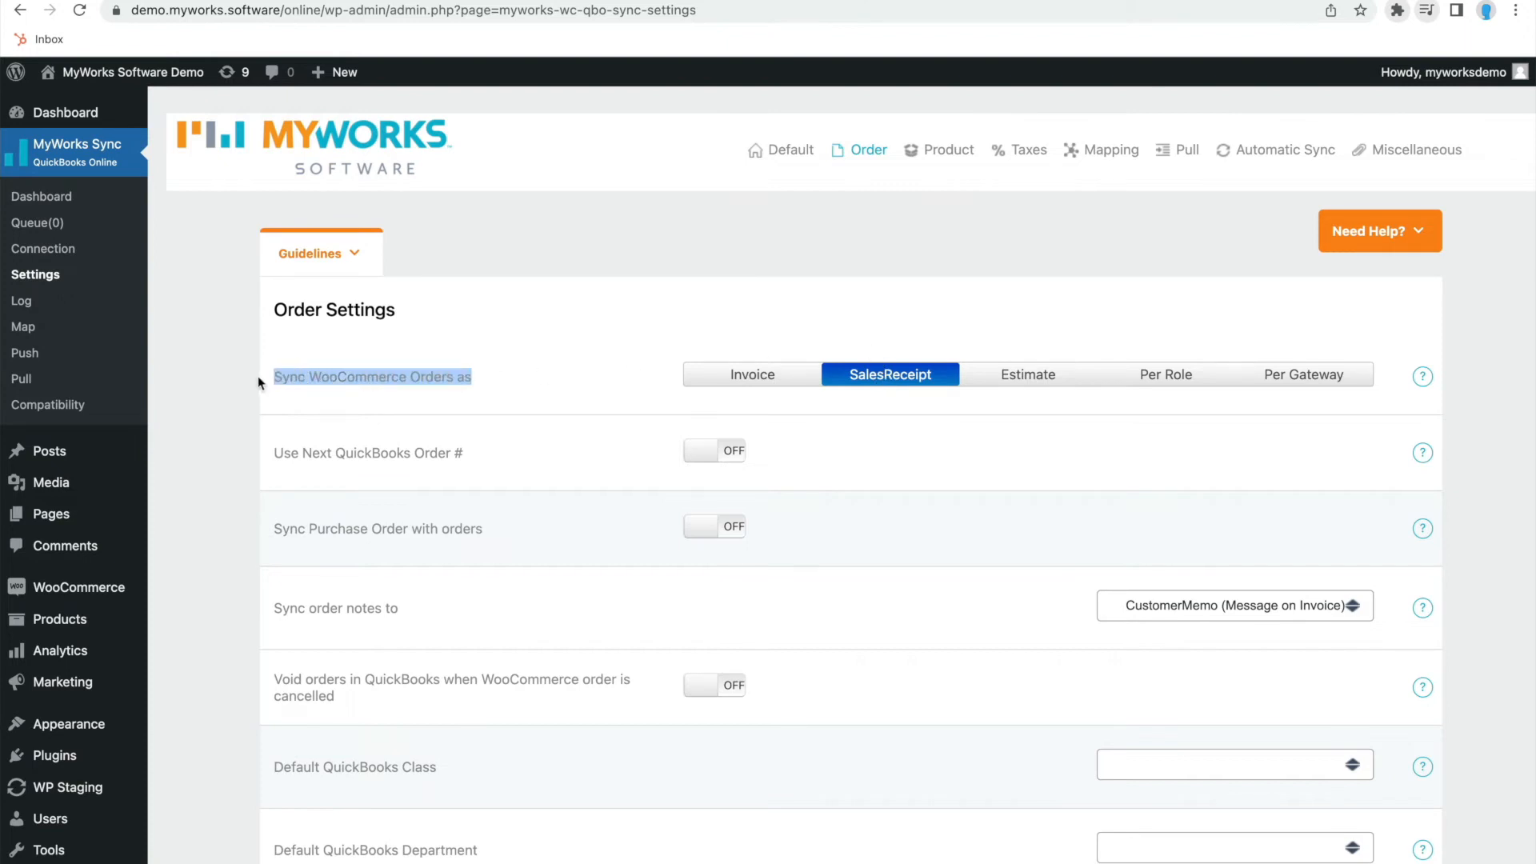
click(881, 382)
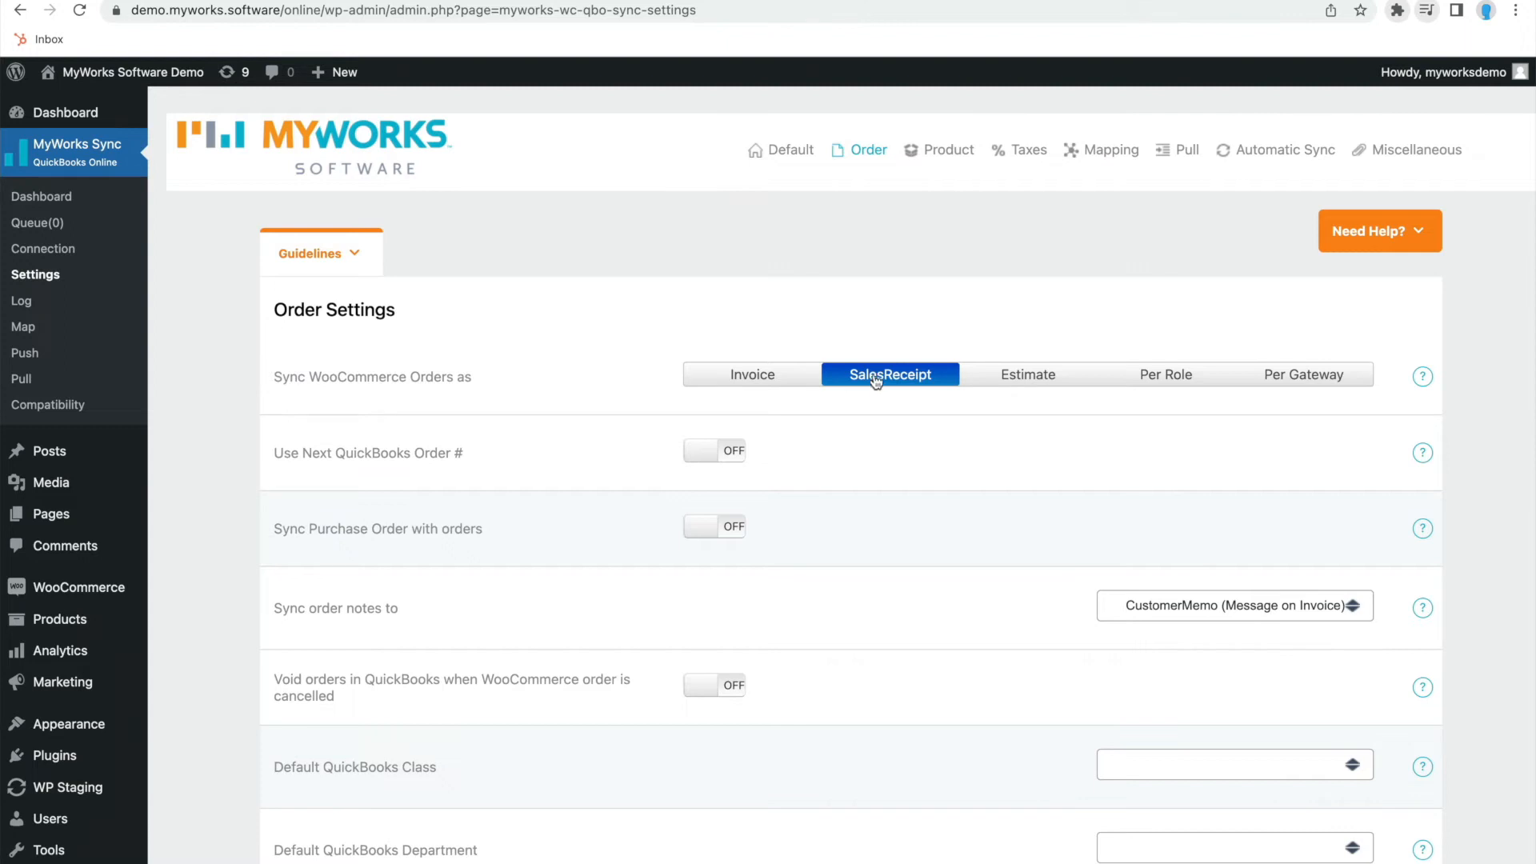
Step: Try Invoice, Estimate and finally Per Role as the QuickBooks type for syncing WooCommerce orders
click(780, 385)
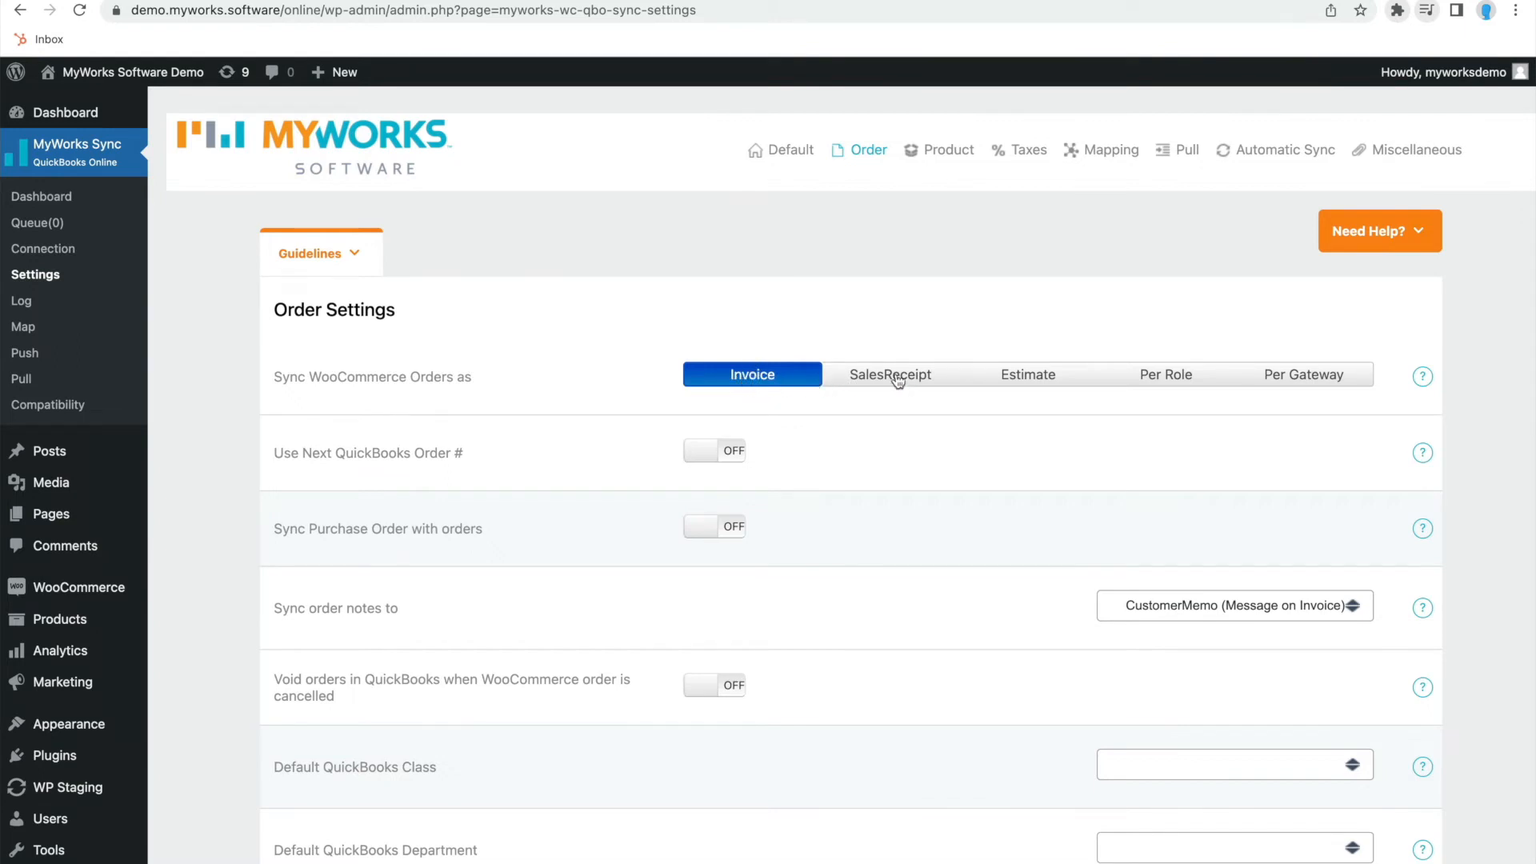
click(1034, 380)
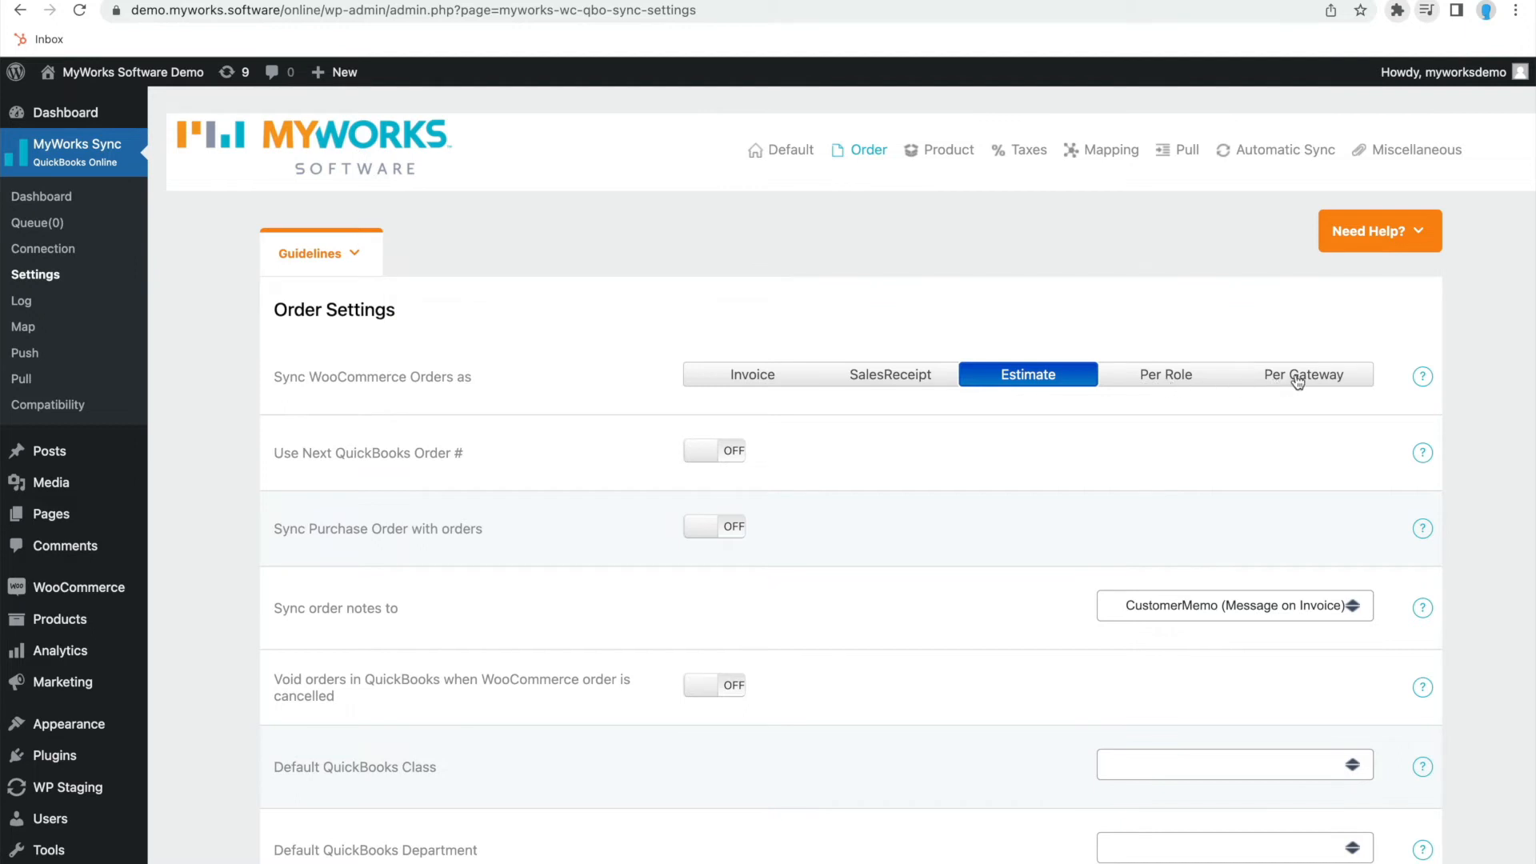
click(1194, 380)
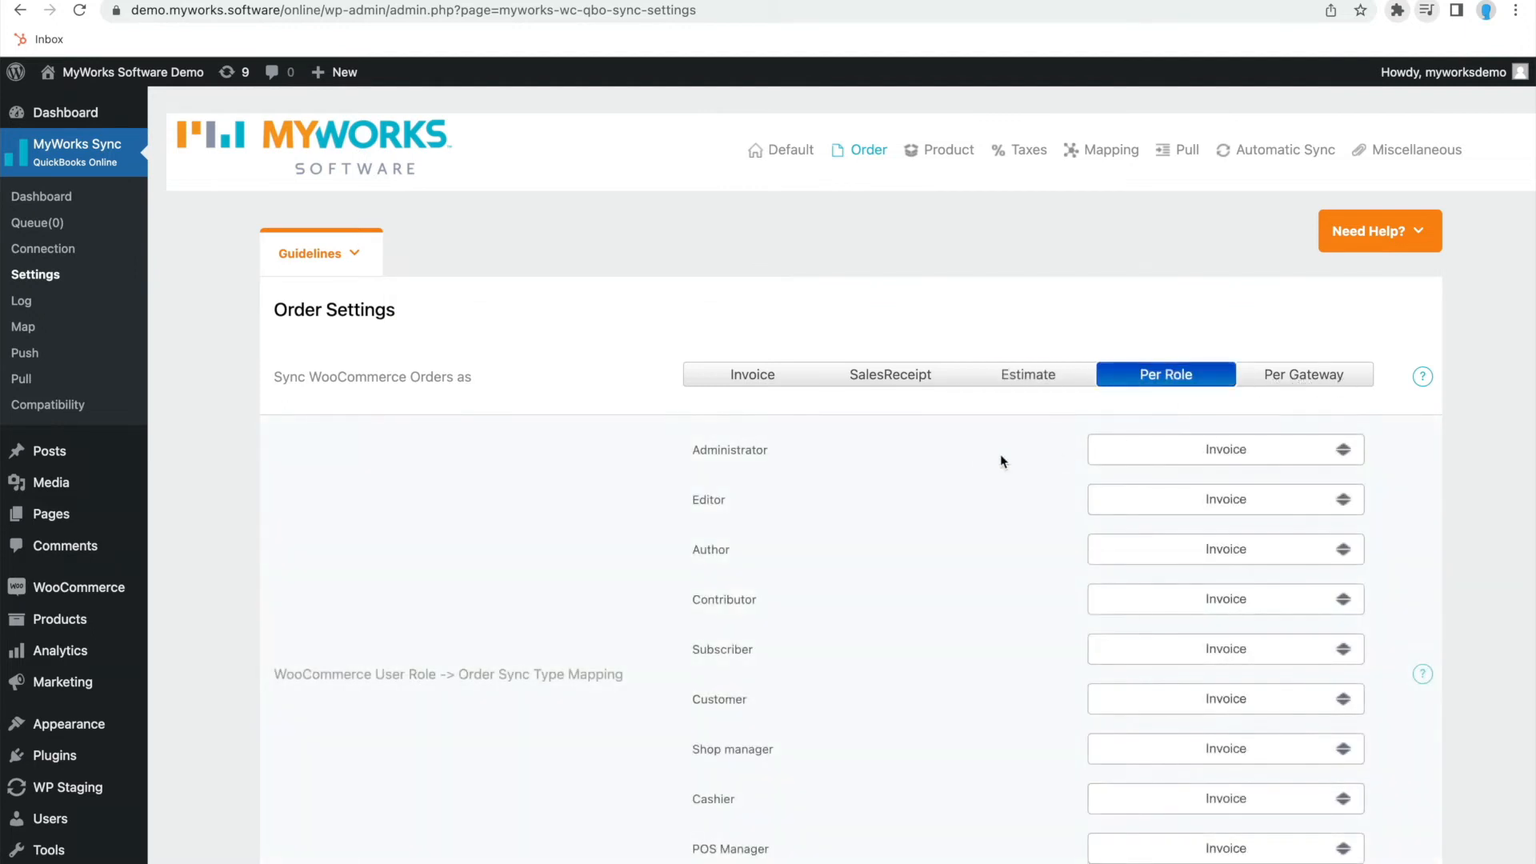
scroll(977, 462, down, 3)
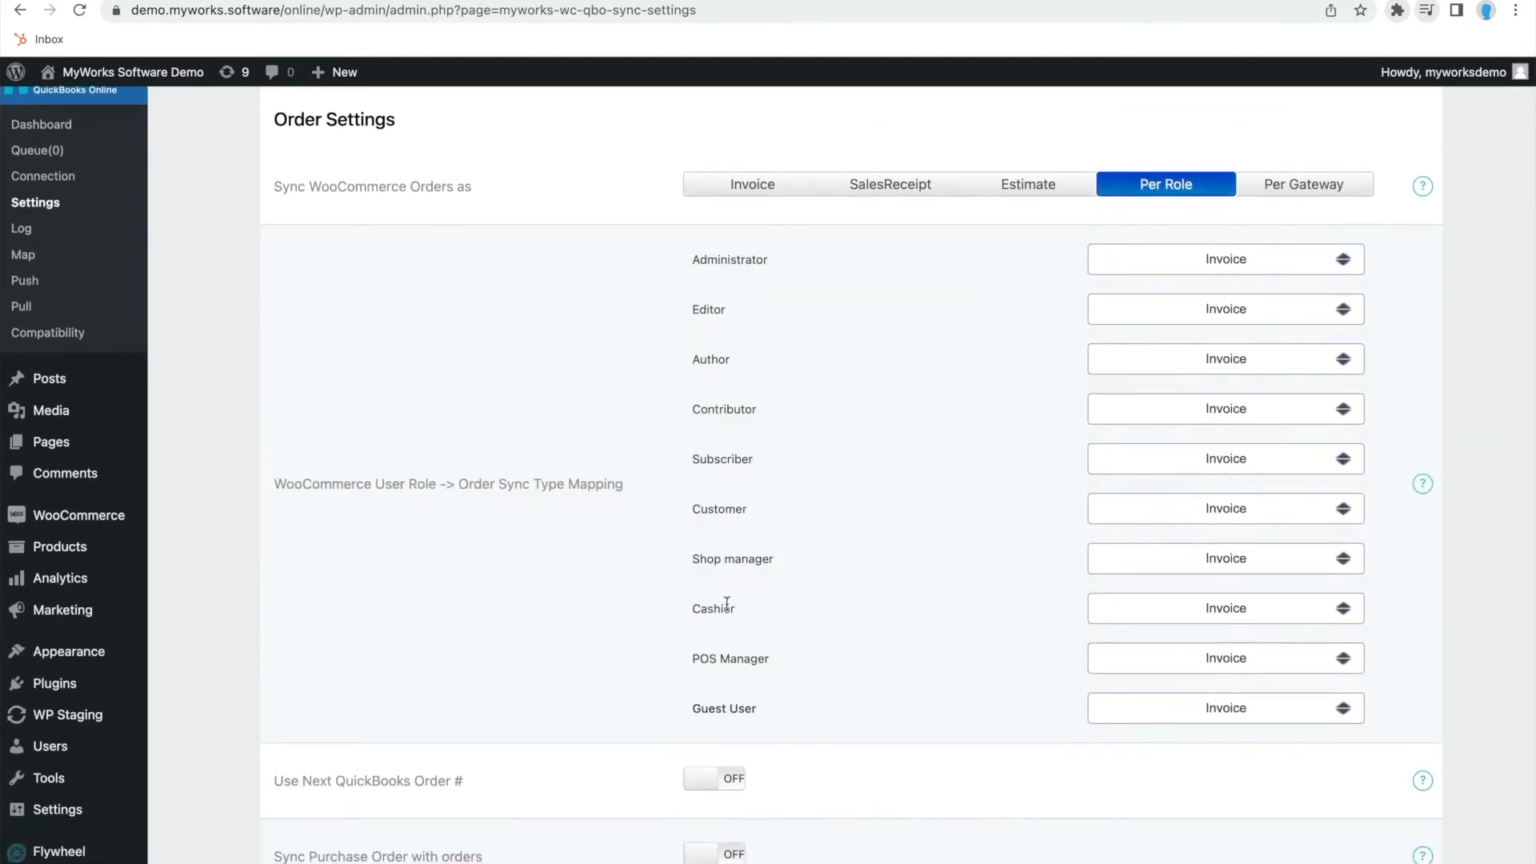
Step: Keep Invoice for the Cashier role and set the POS Manager role to sync as SalesReceipt
double_click(701, 607)
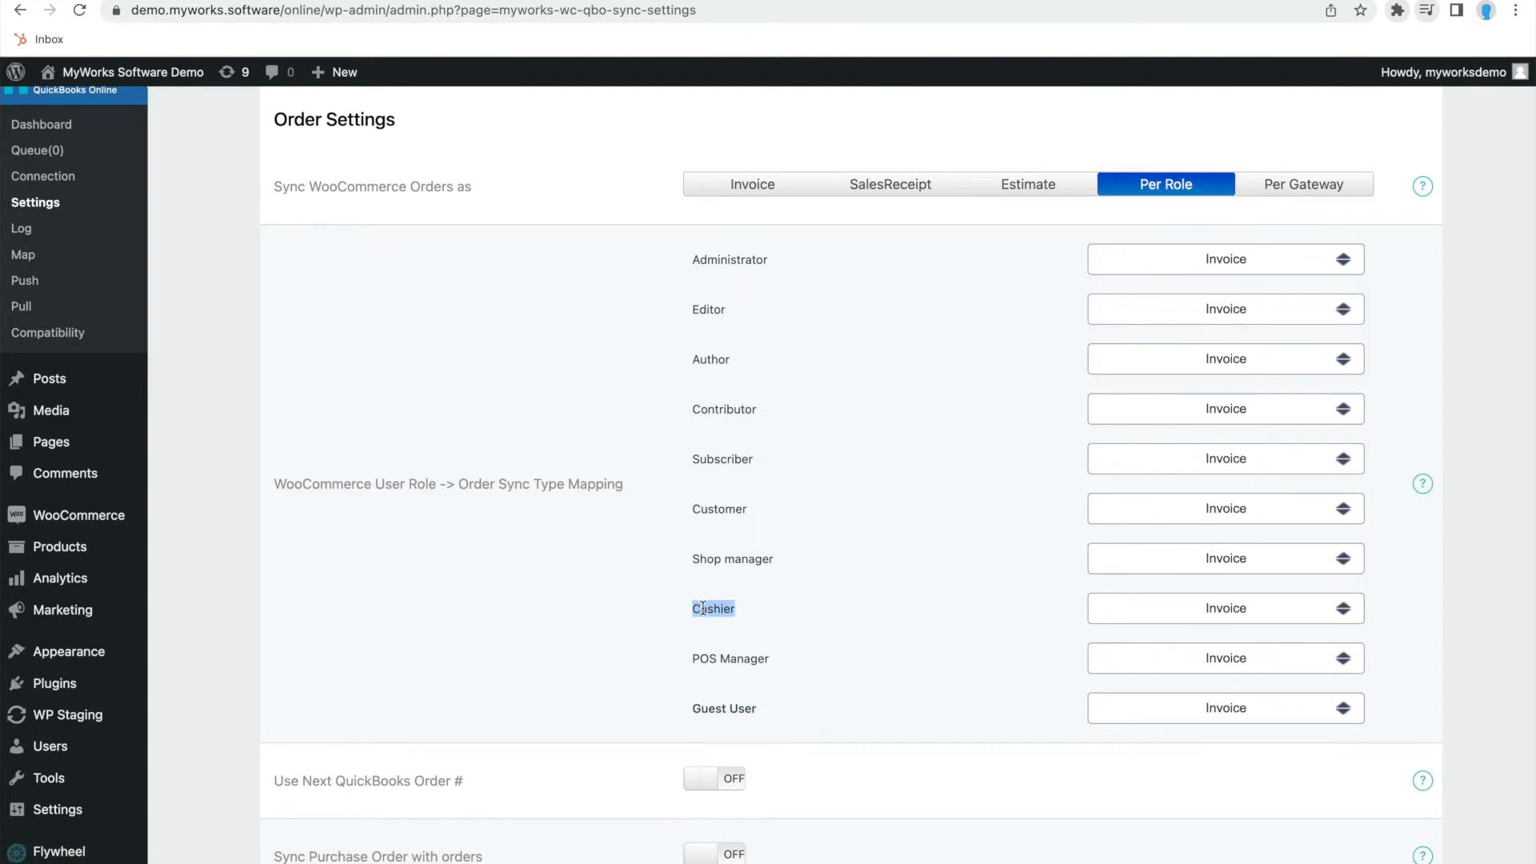
click(1160, 621)
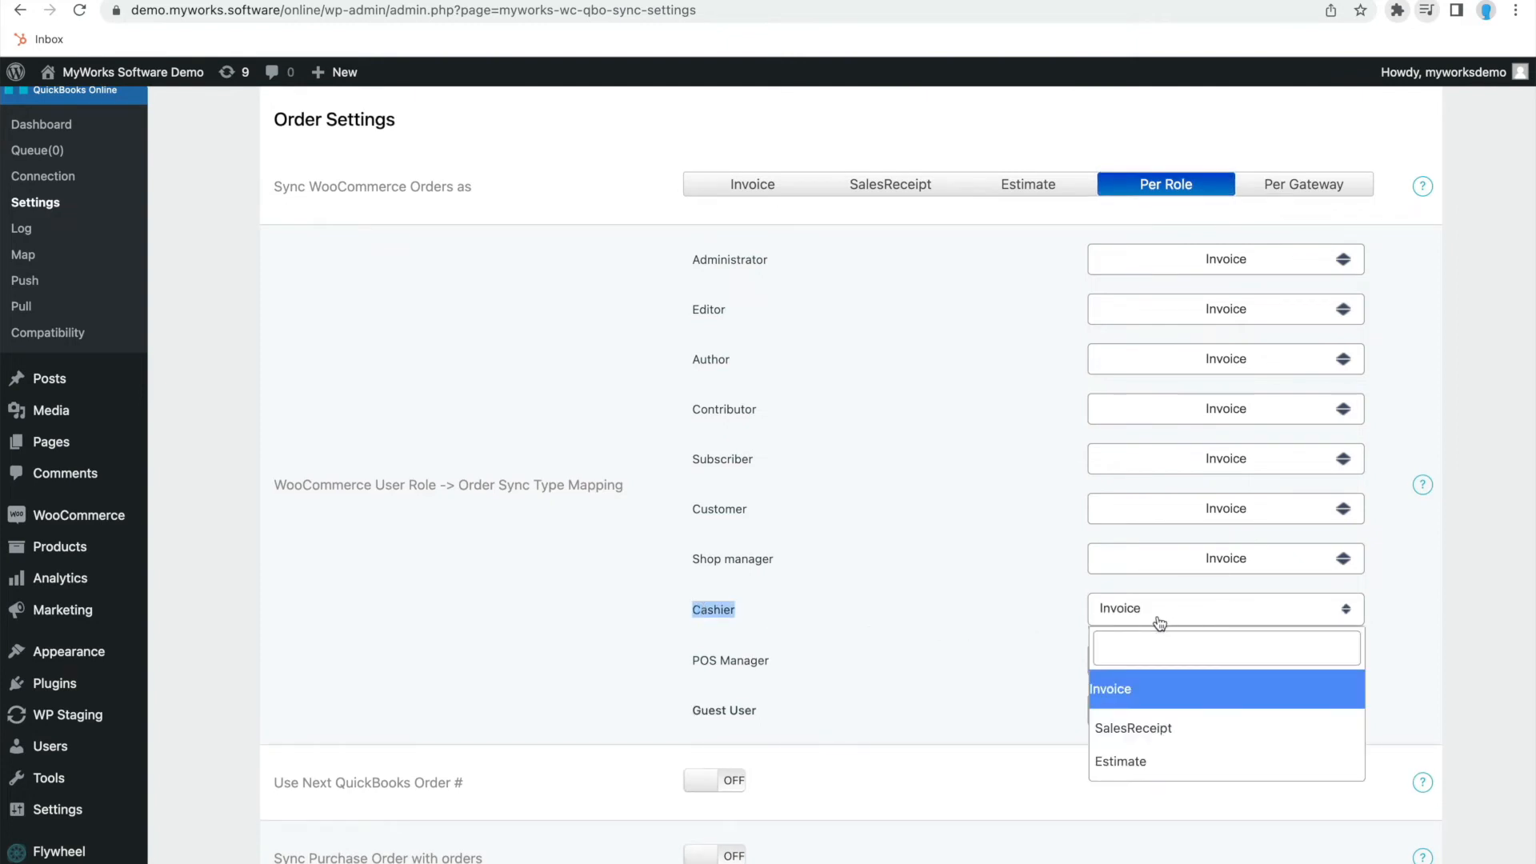
click(1124, 699)
click(1143, 671)
click(1144, 778)
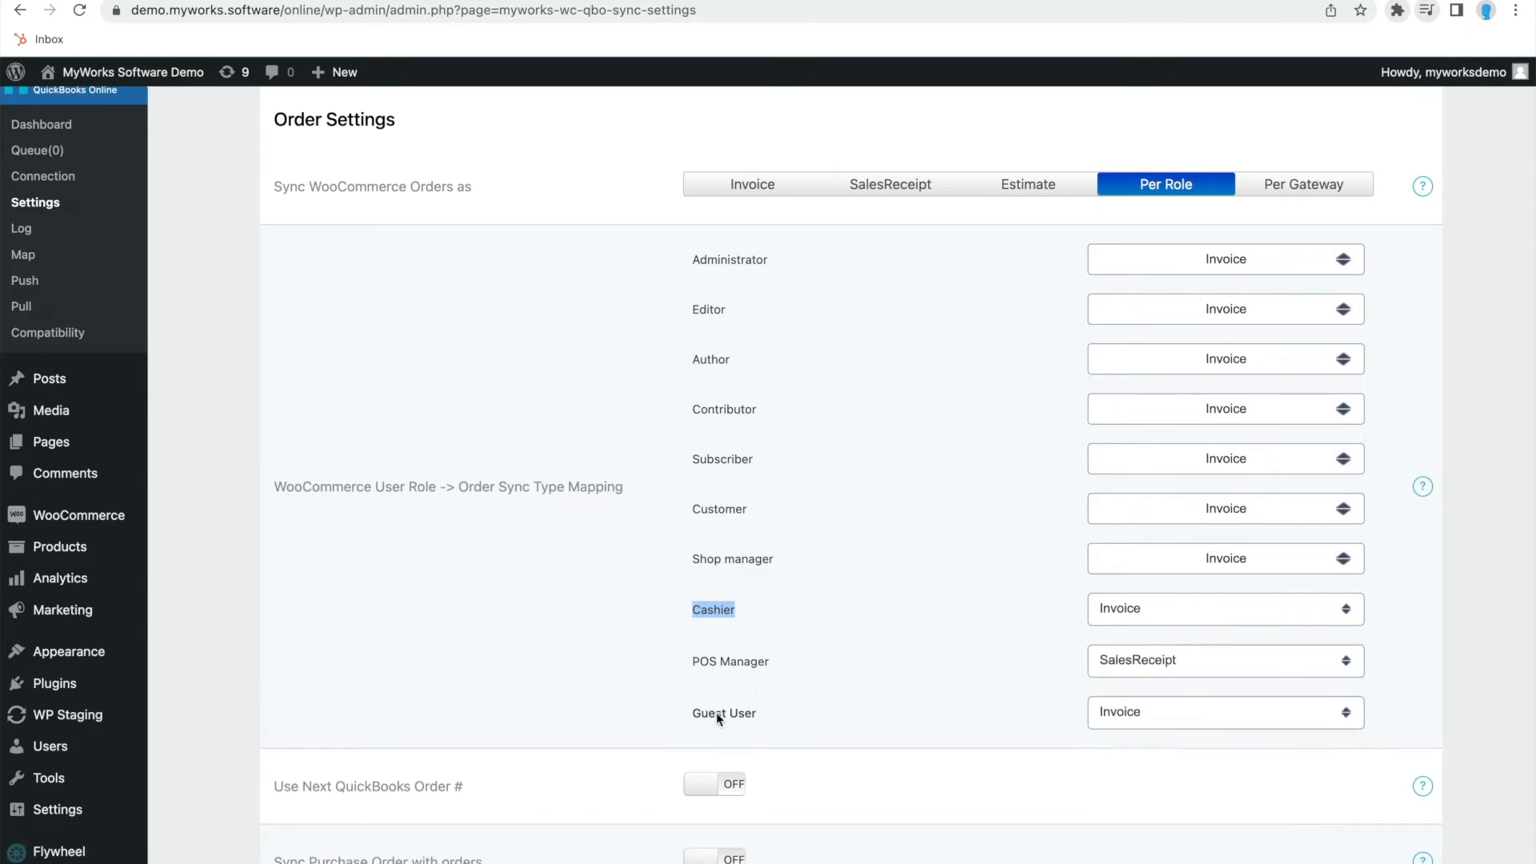
Step: Set the Guest User and Customer roles to sync orders as SalesReceipt
click(1158, 718)
click(1135, 822)
click(1240, 522)
click(1135, 628)
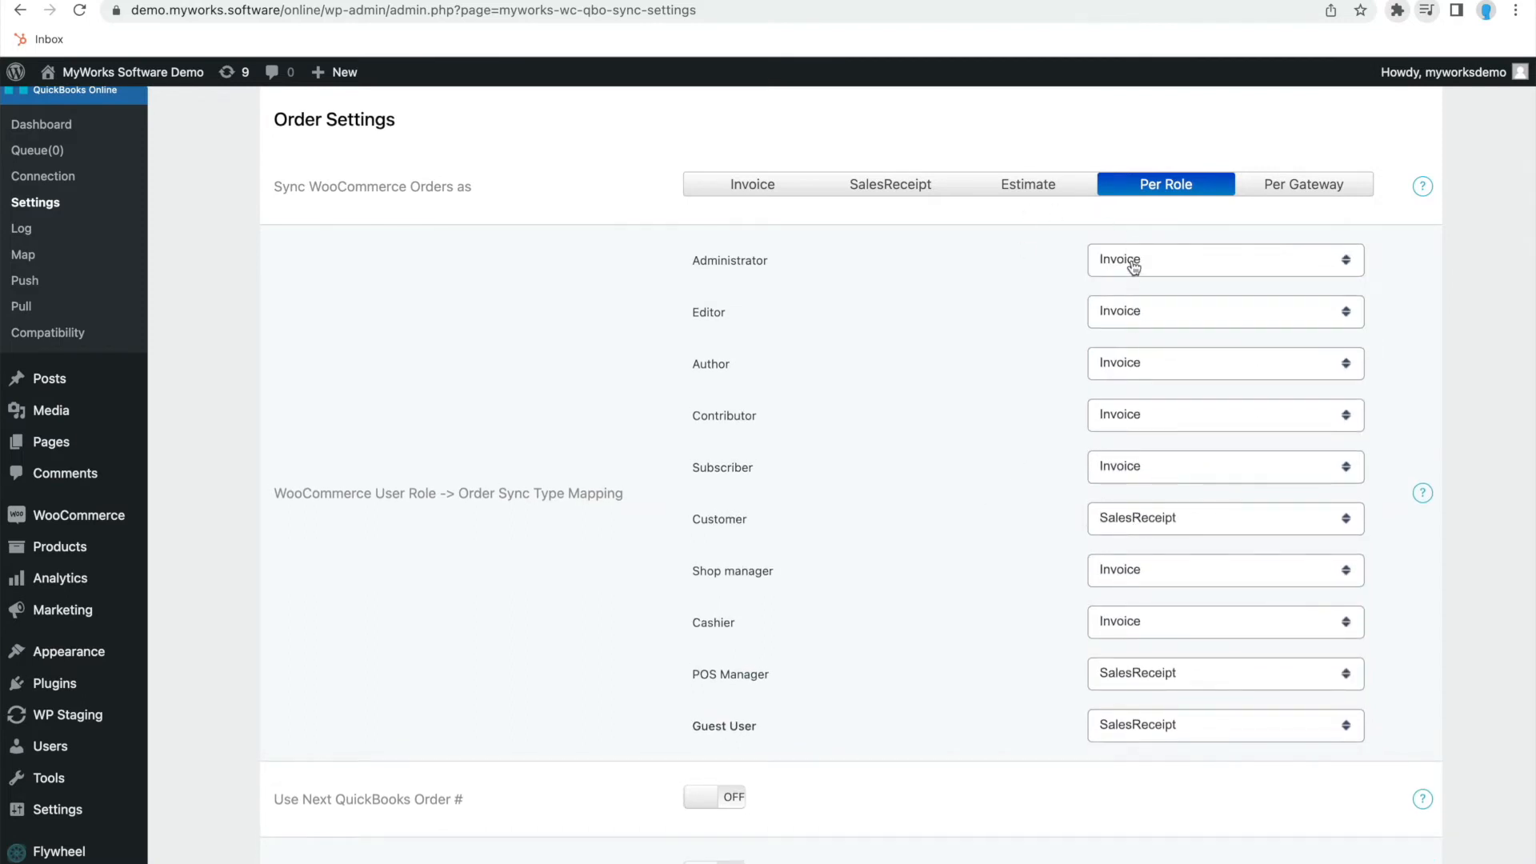
click(1148, 526)
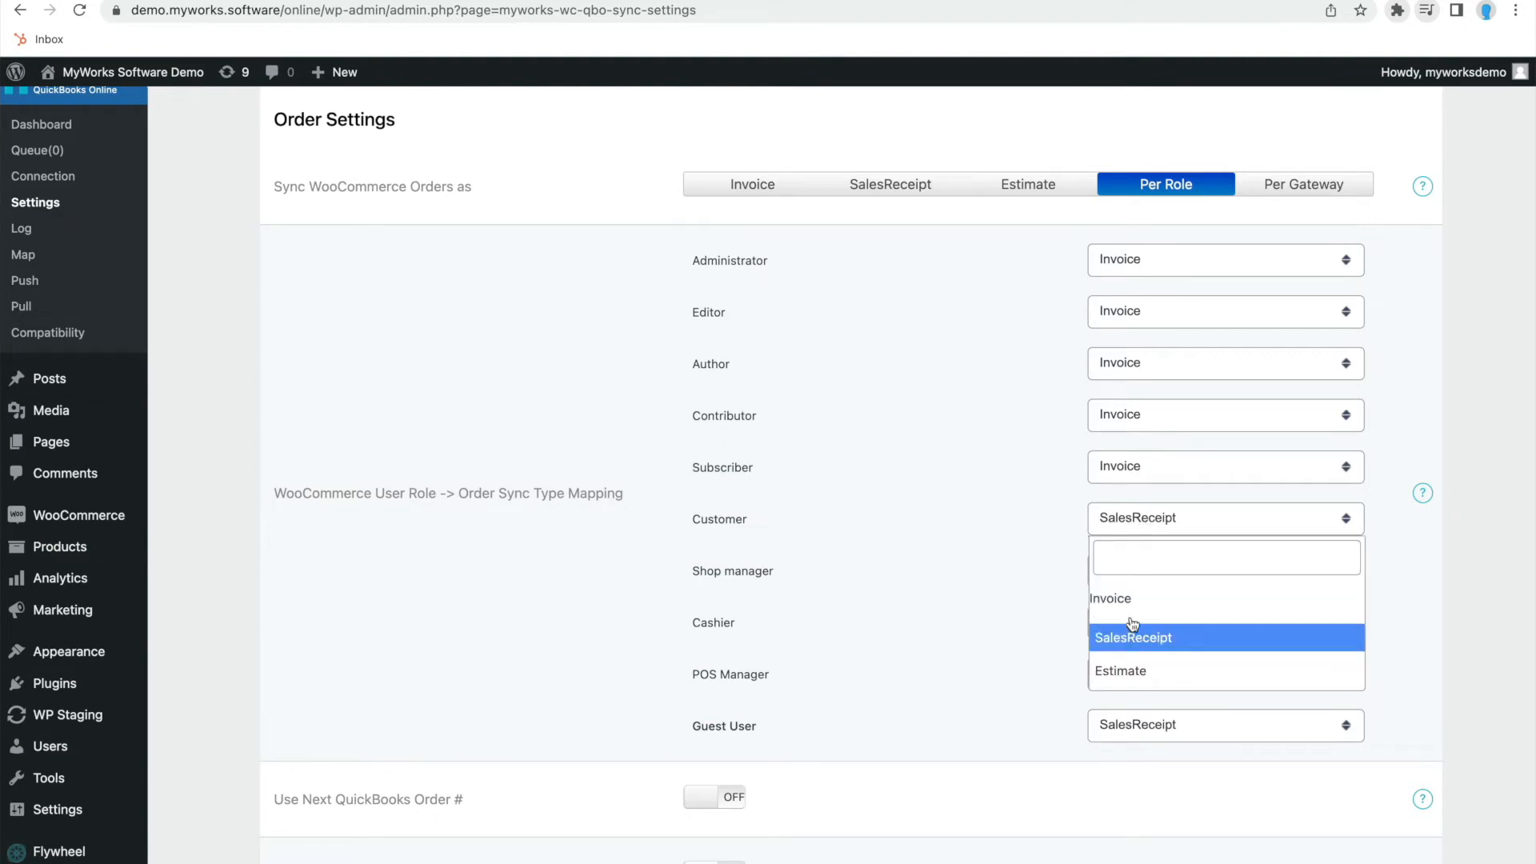
click(1043, 600)
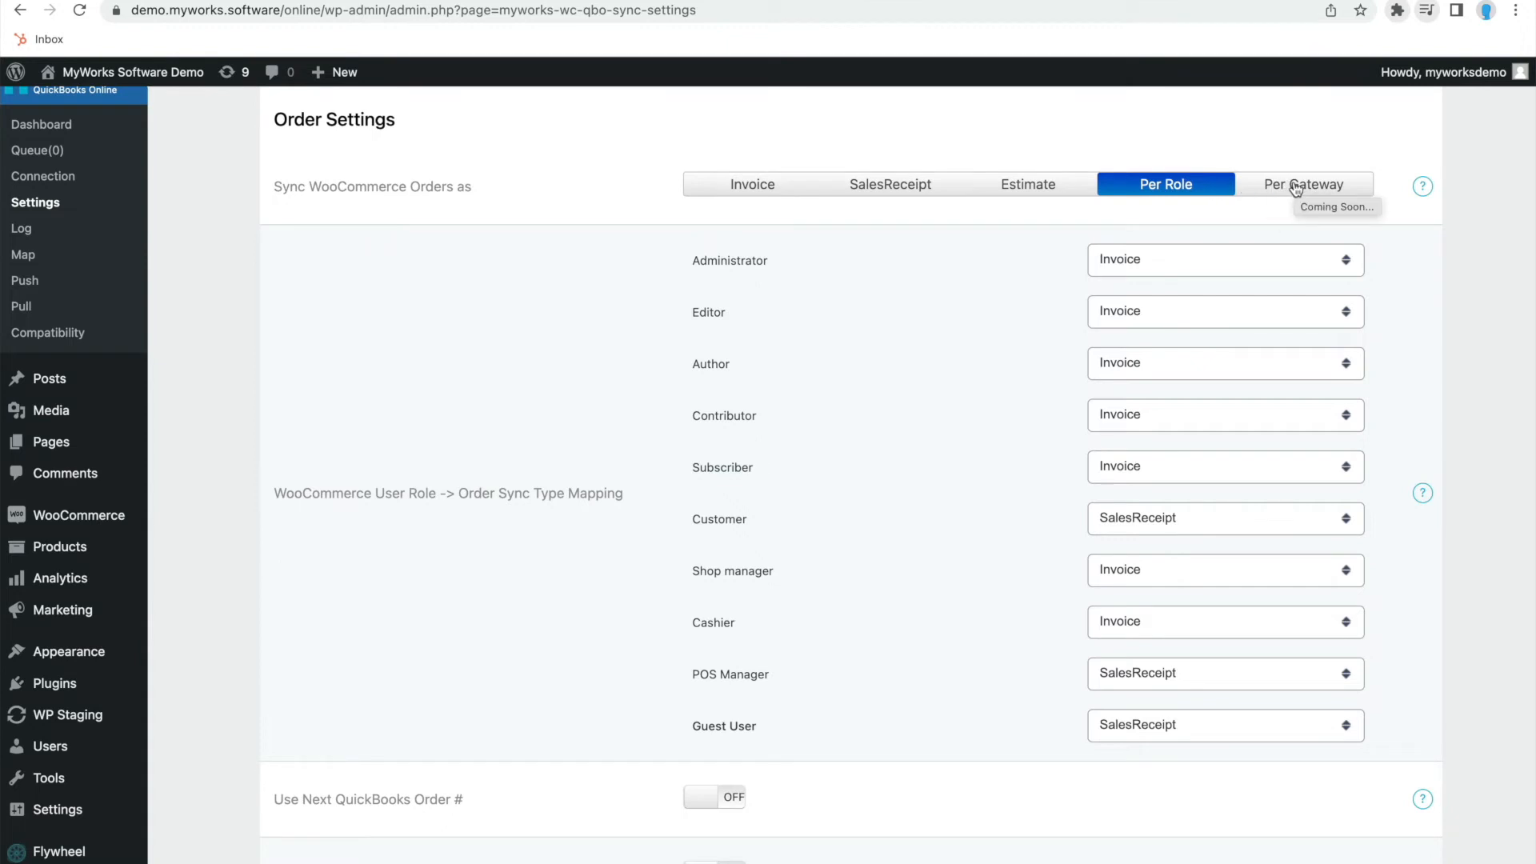
Step: Try Per Gateway as the order sync type and return the setting to SalesReceipt
click(1296, 186)
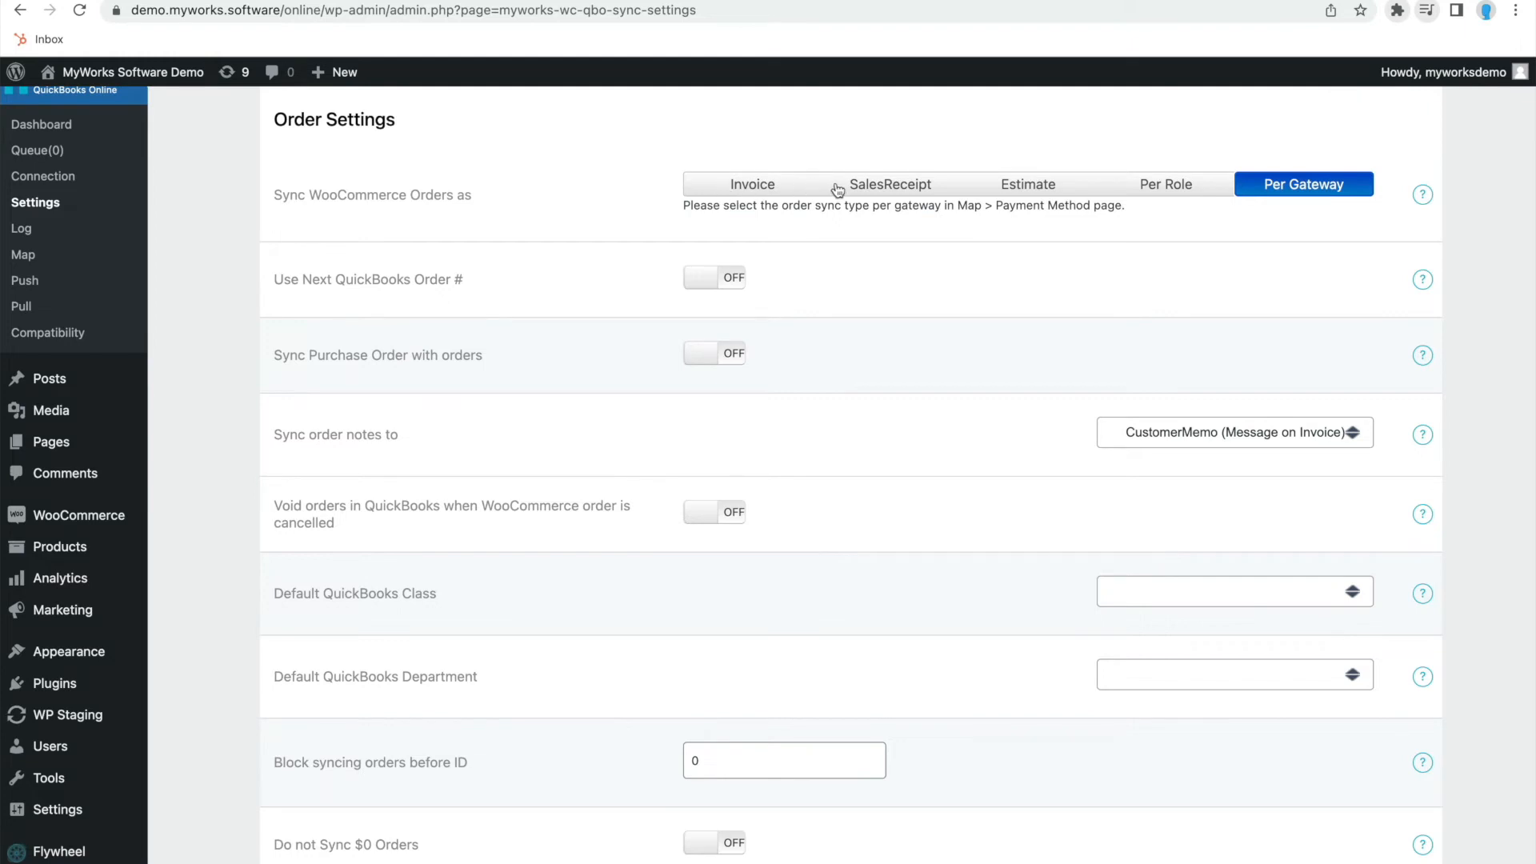
click(872, 189)
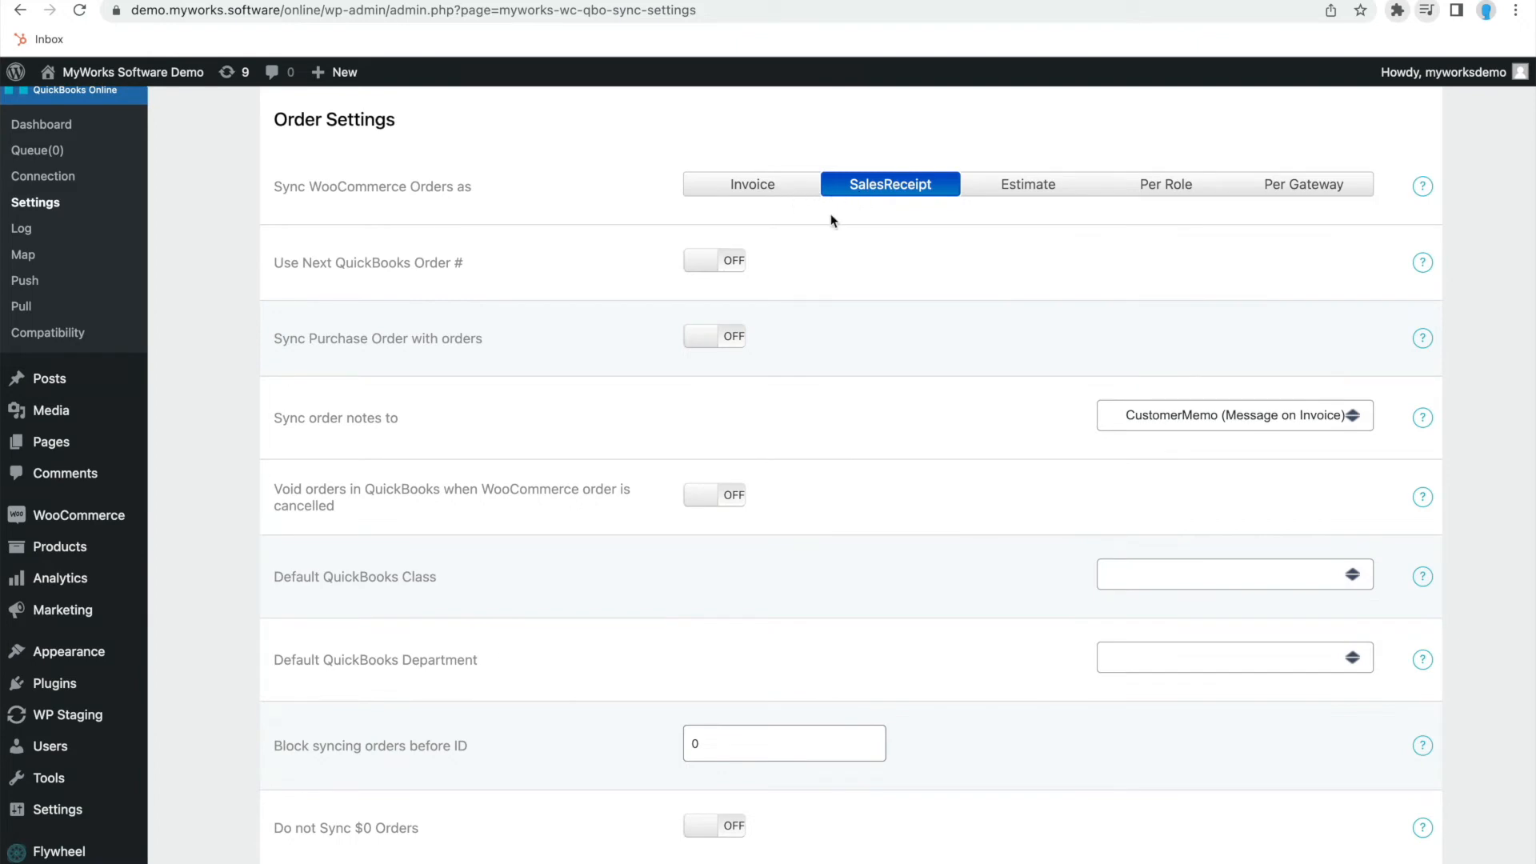
Step: Examine the remaining order sync options, including discount line items, shipping charges and the automatic sync statuses
scroll(575, 176, down, 7)
scroll(560, 240, down, 5)
scroll(524, 438, up, 2)
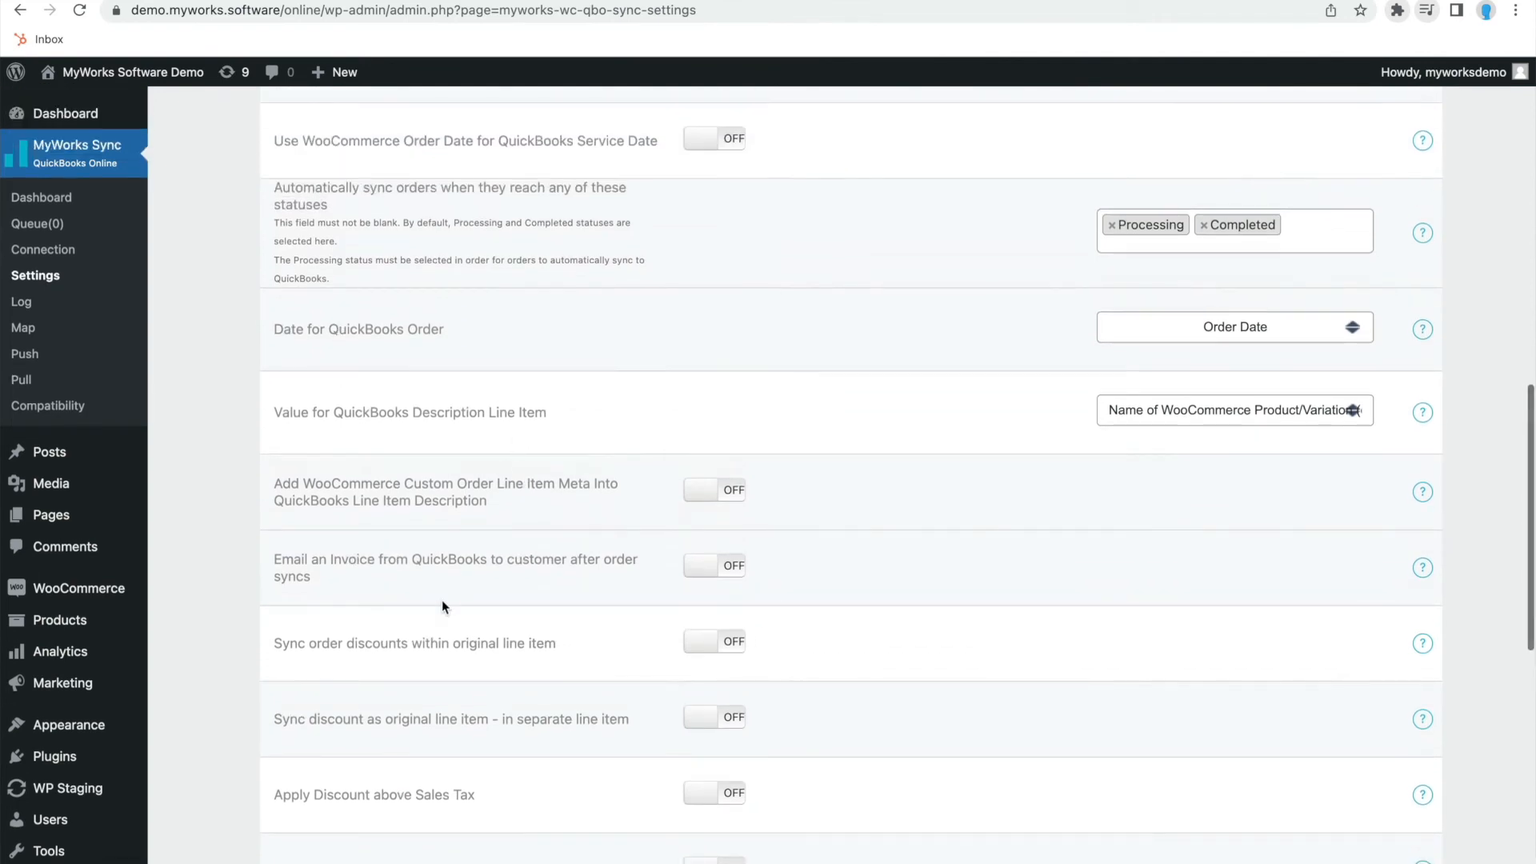
scroll(442, 607, down, 3)
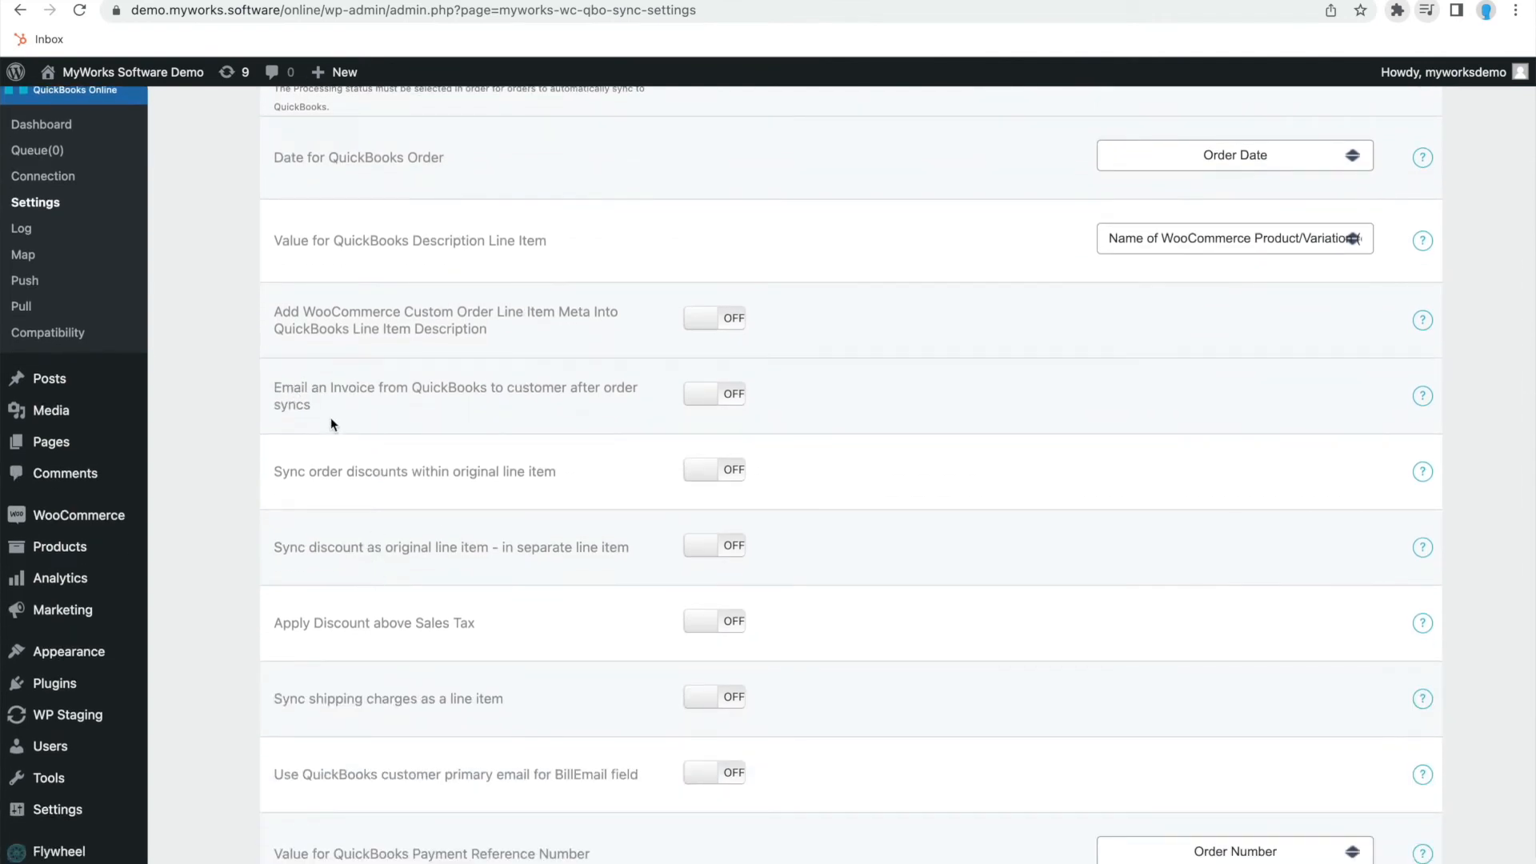
scroll(301, 378, down, 2)
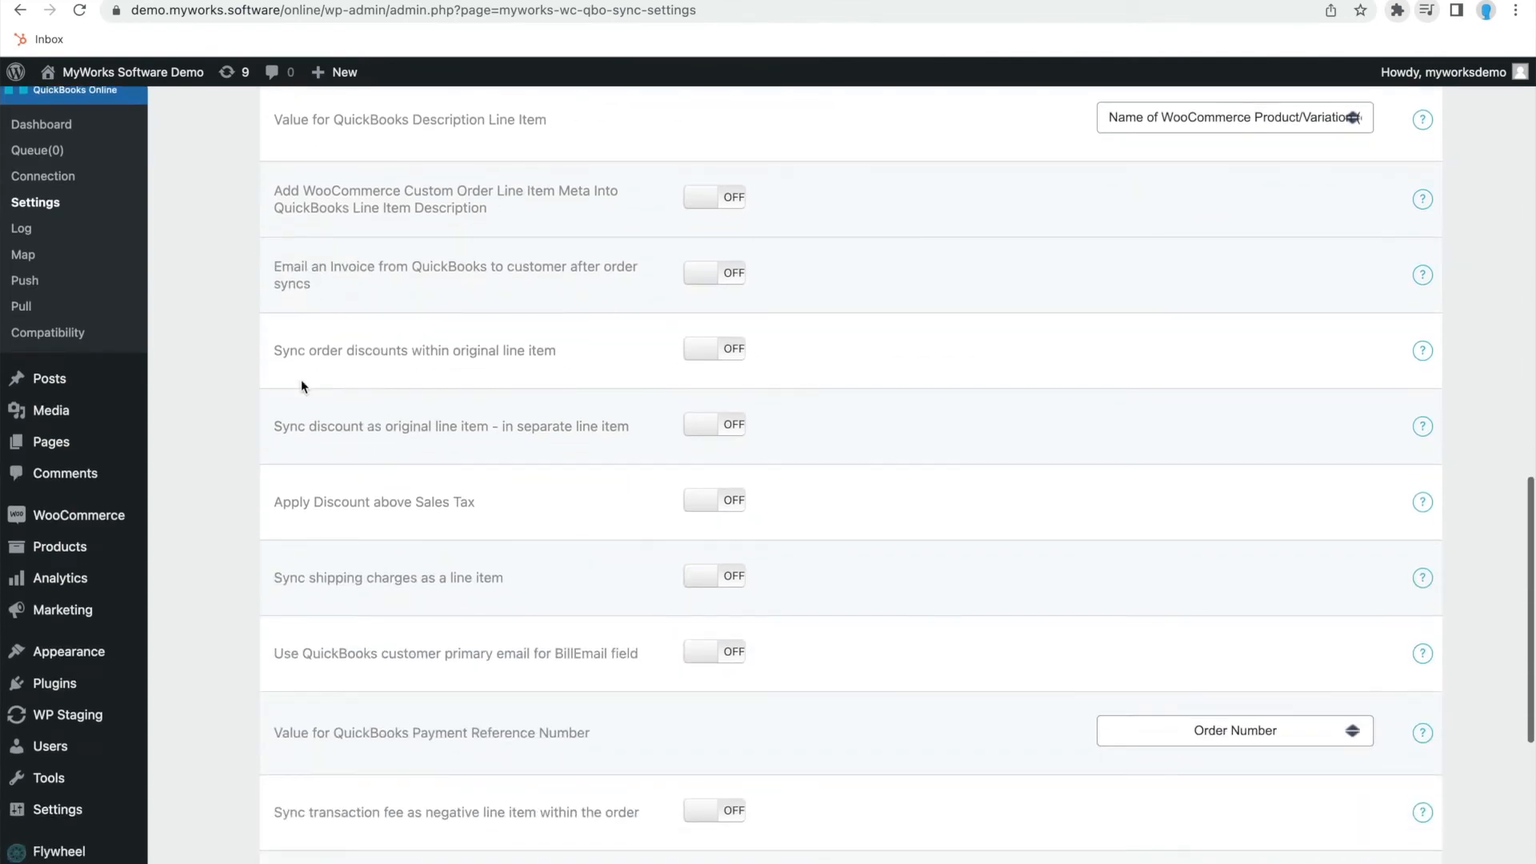
drag(629, 426, 280, 427)
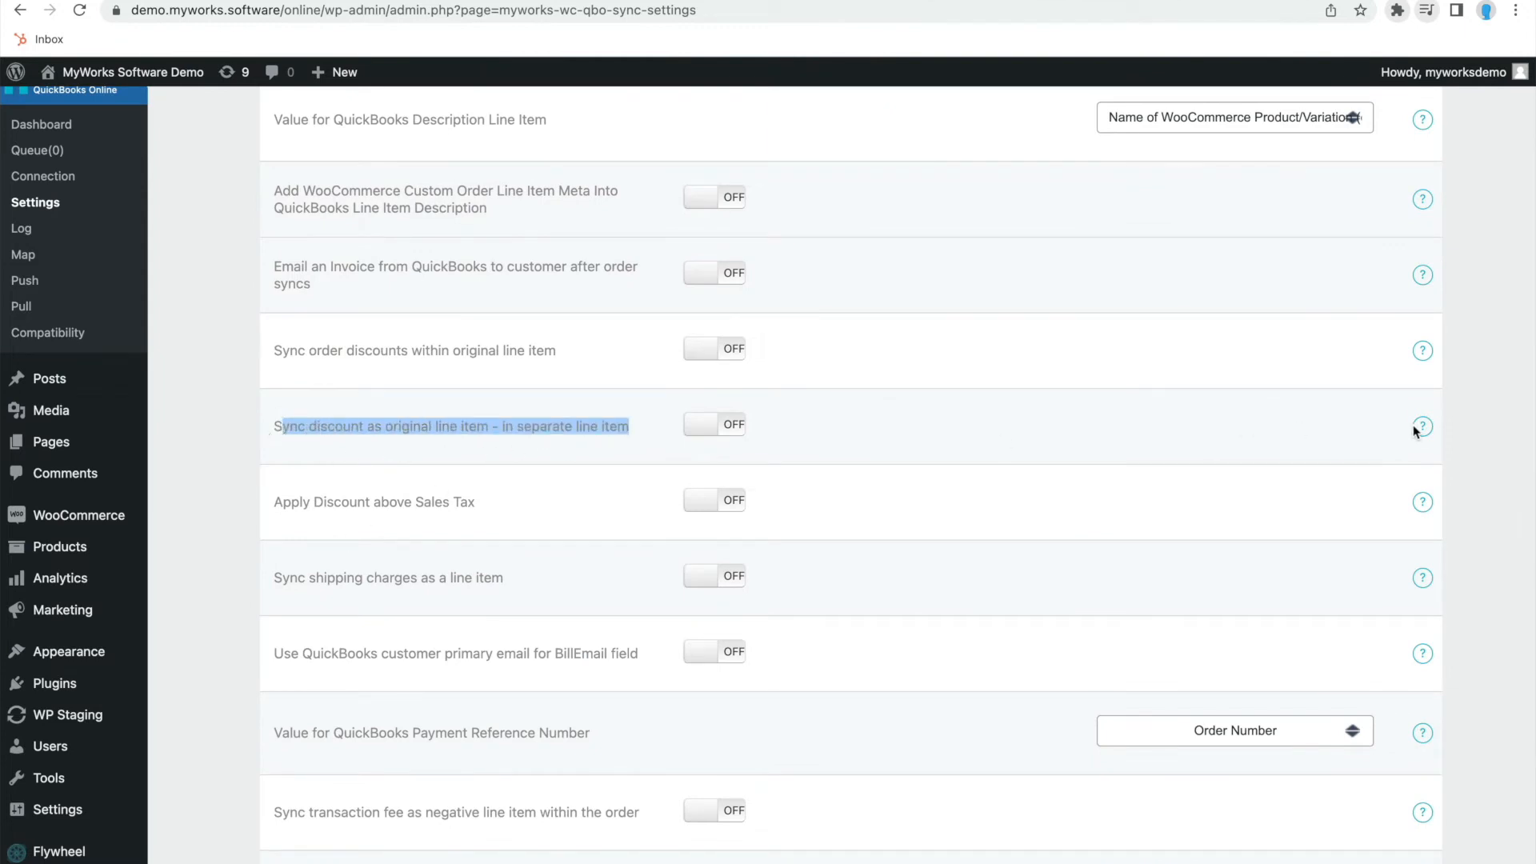
mouse_move(1421, 429)
scroll(1155, 449, down, 4)
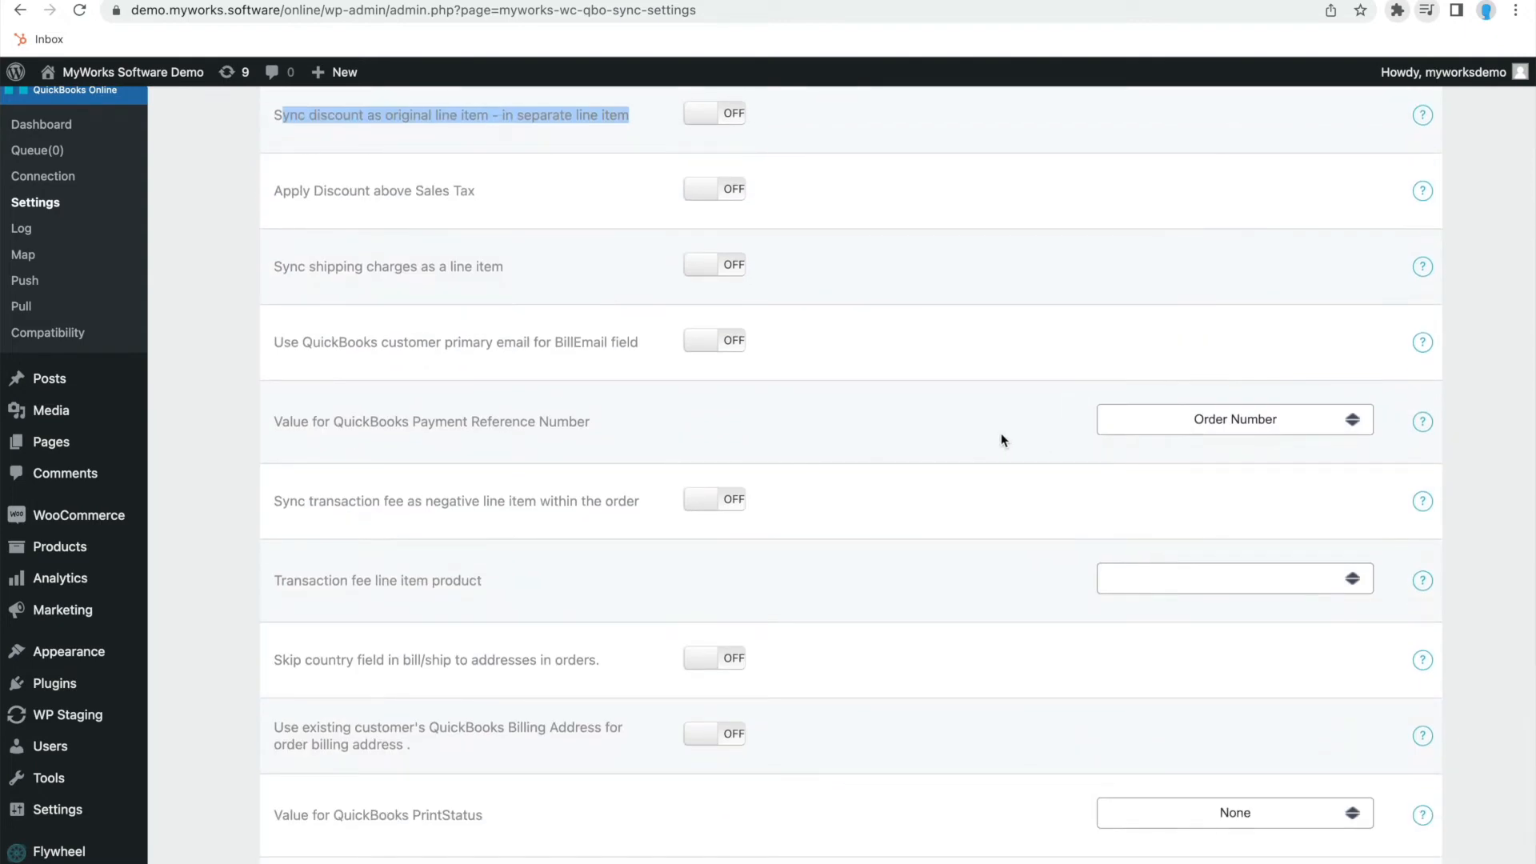
scroll(1001, 433, up, 15)
scroll(1004, 432, down, 8)
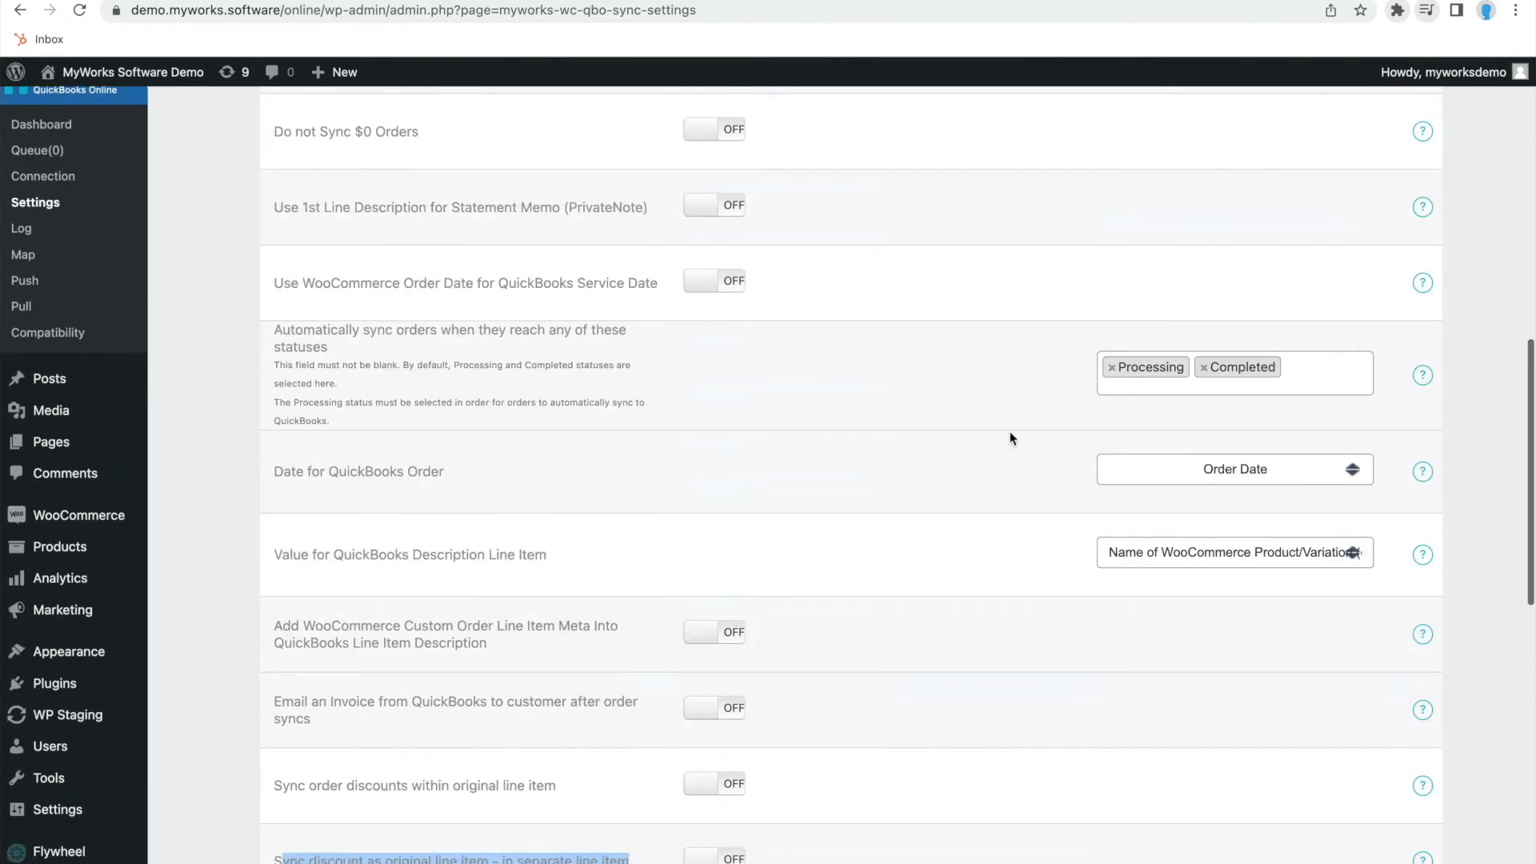
click(442, 426)
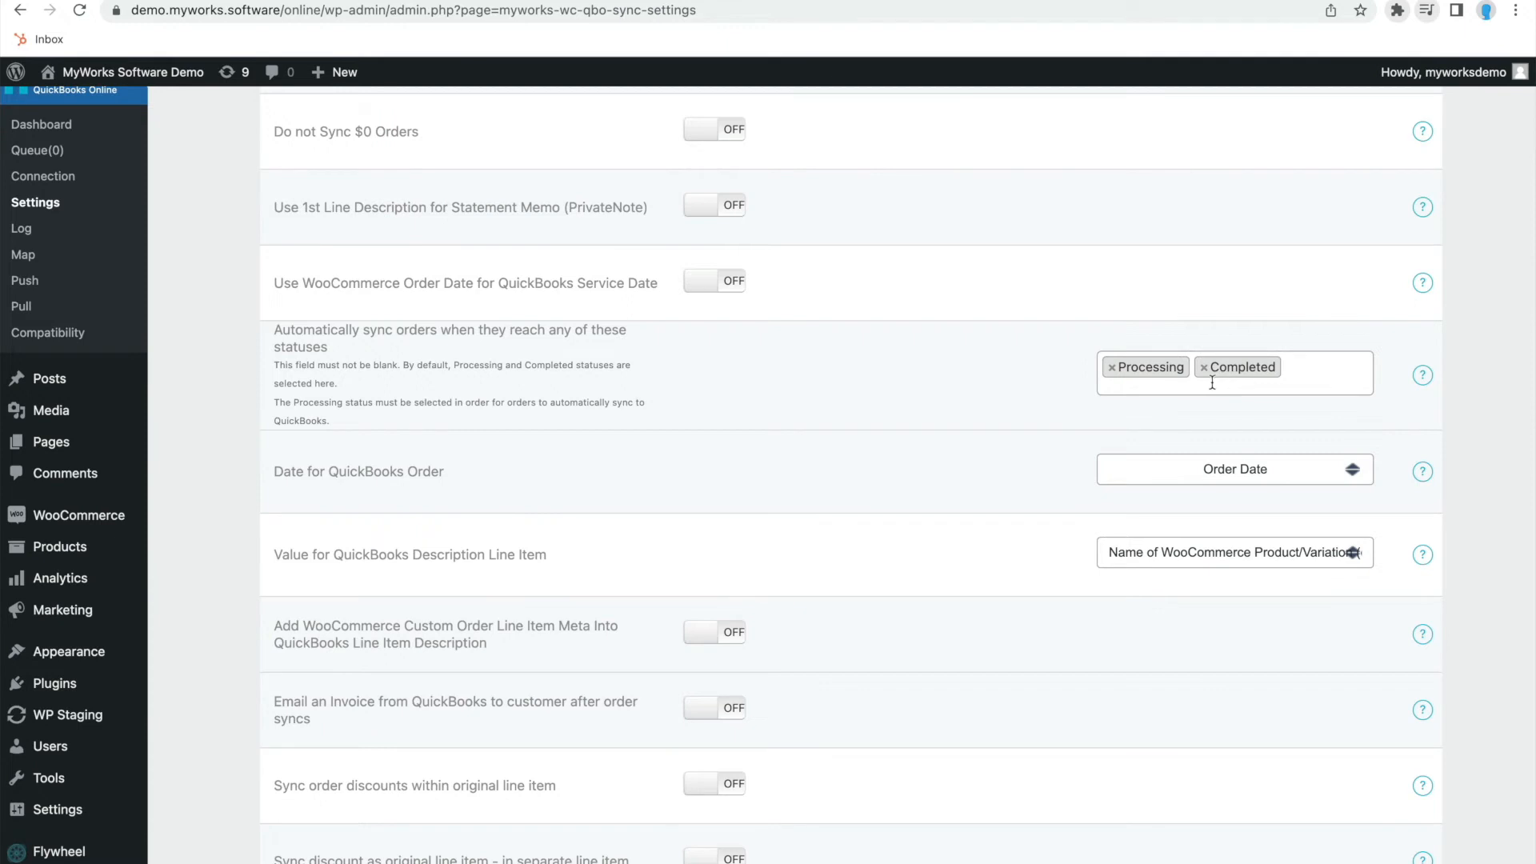
Step: Try adding On hold to the statuses that automatically sync orders, and remove it again
click(1317, 383)
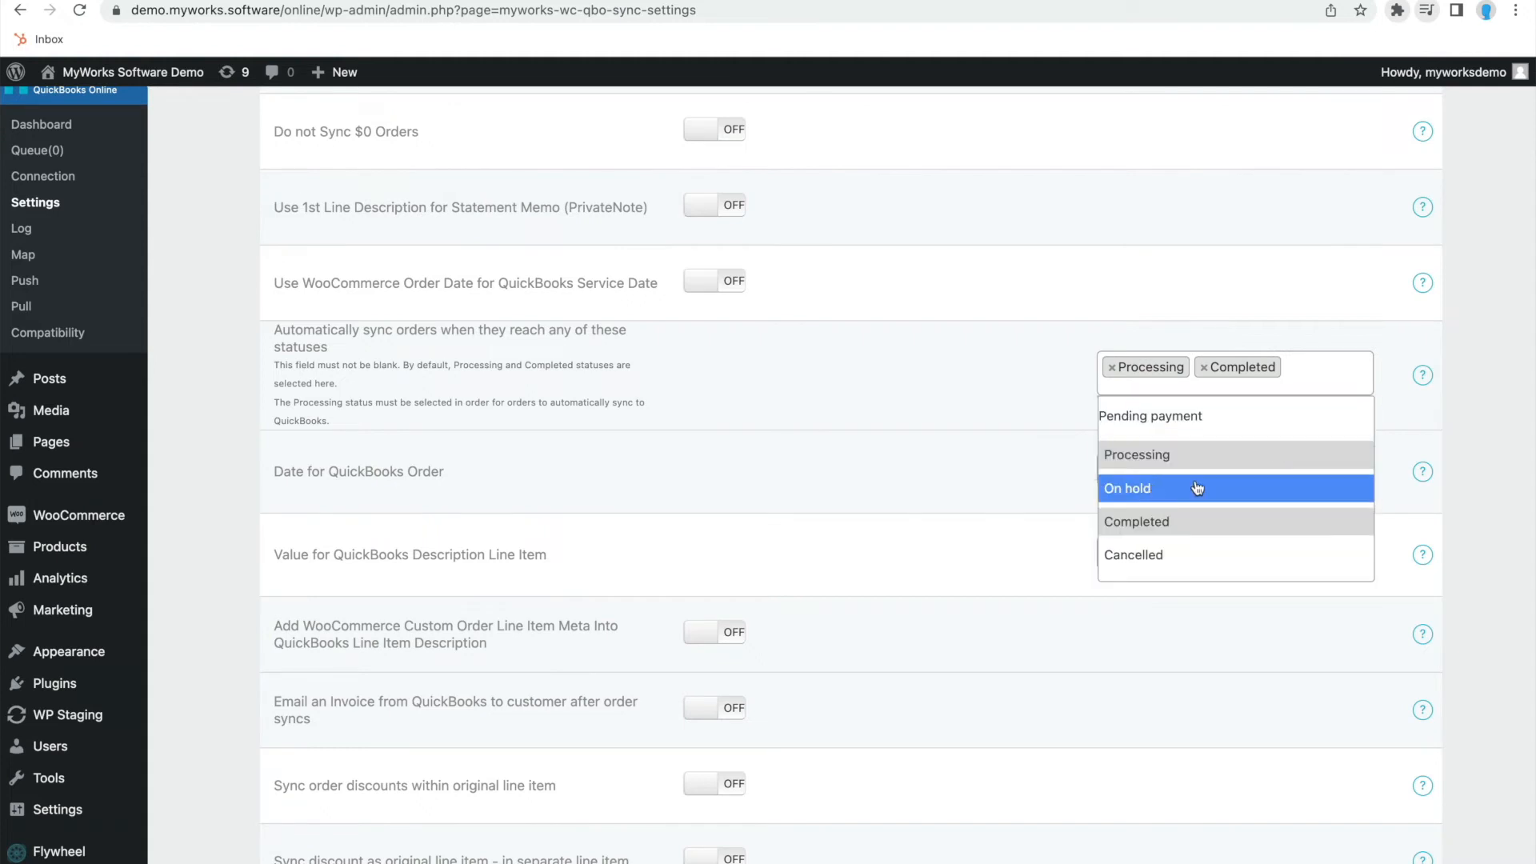
click(1175, 491)
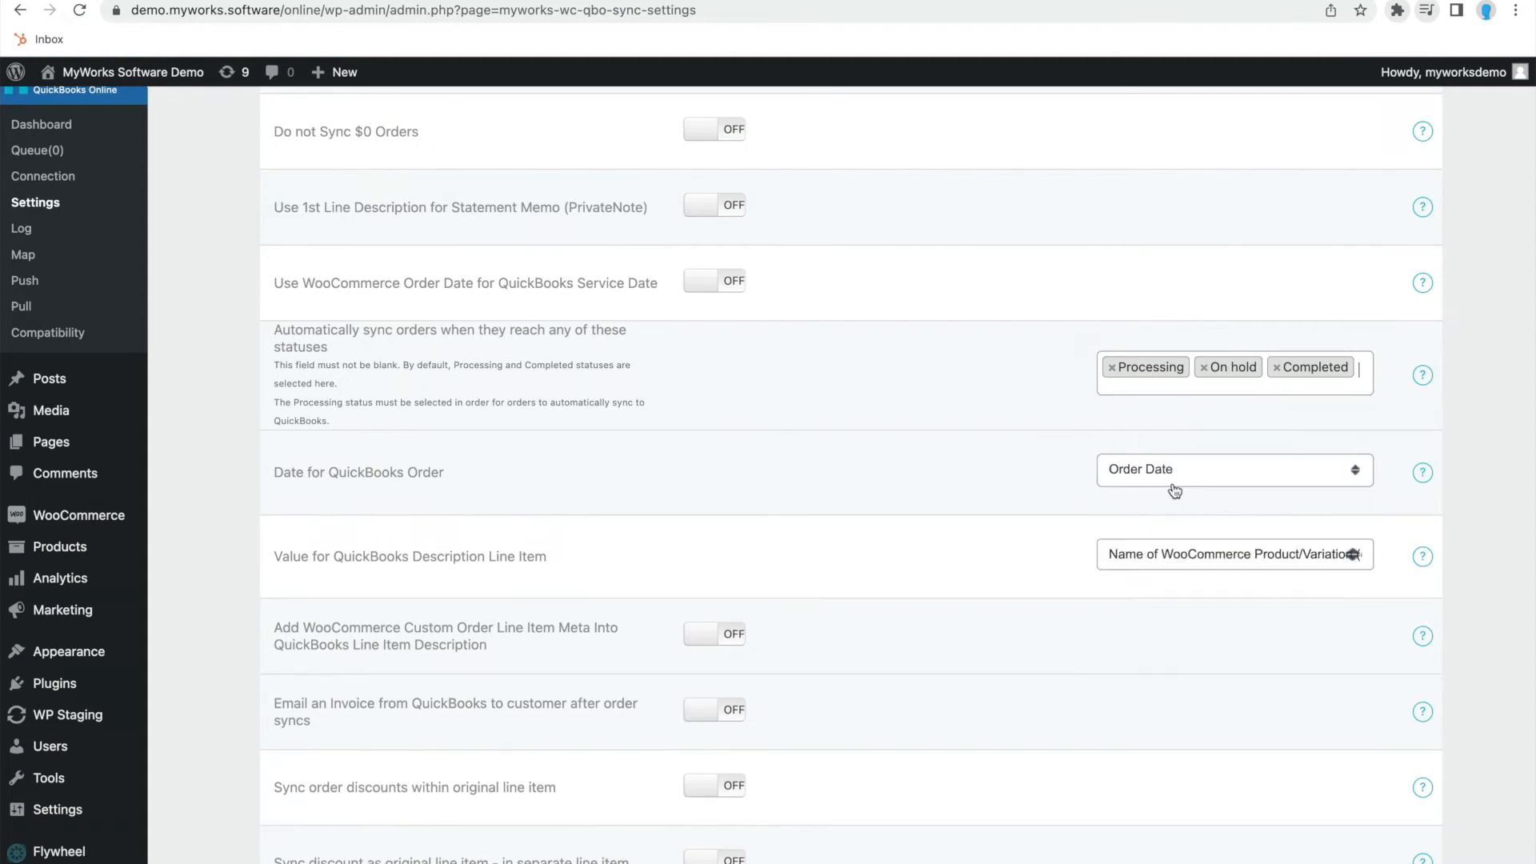
click(1204, 368)
Step: Remove Processing from the automatic order sync statuses and add it back alongside Completed
click(1112, 368)
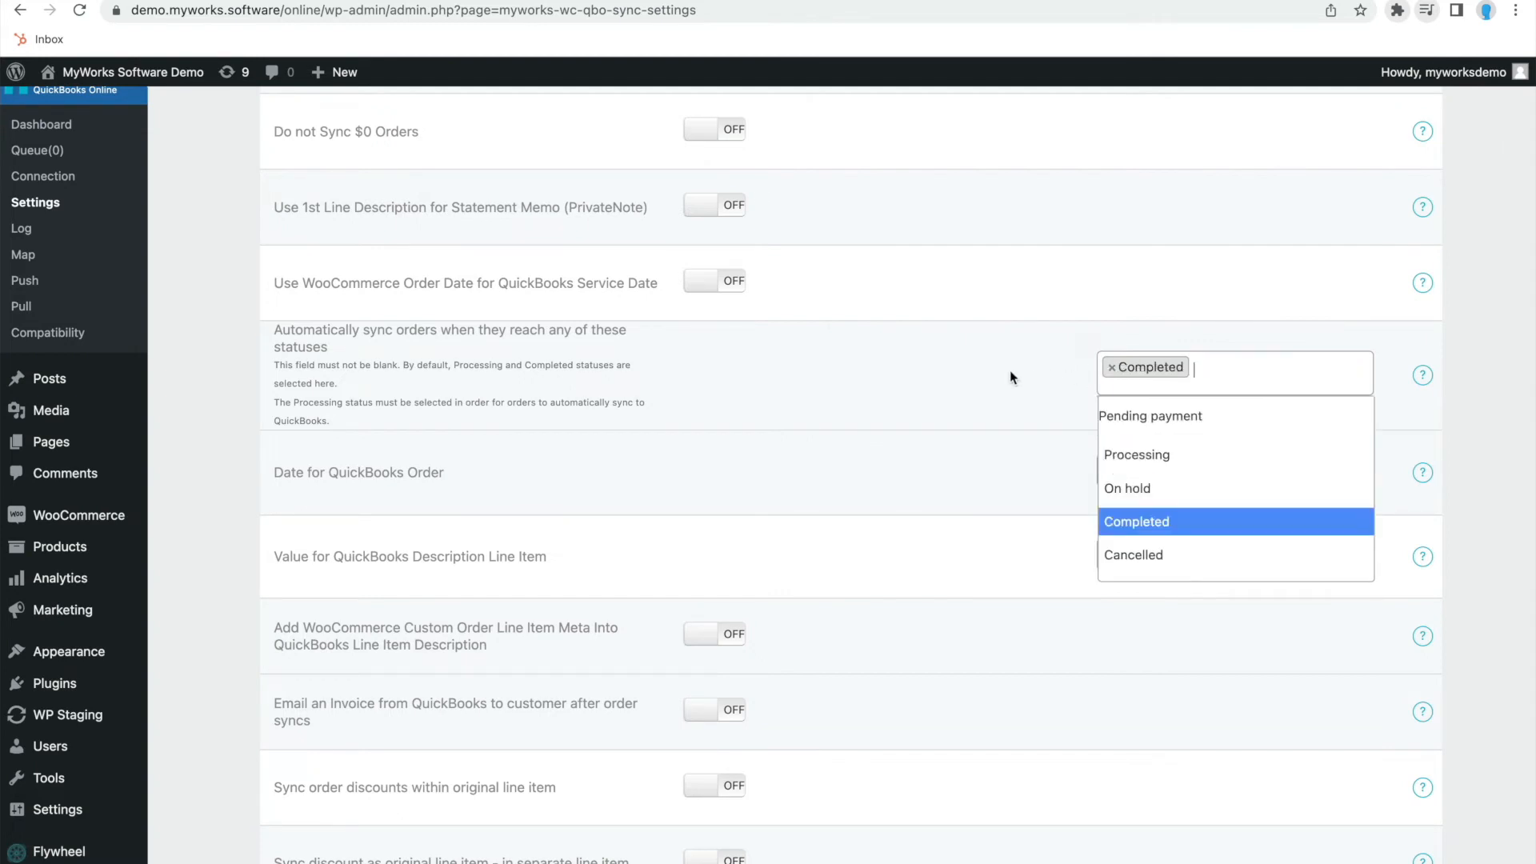
click(1044, 407)
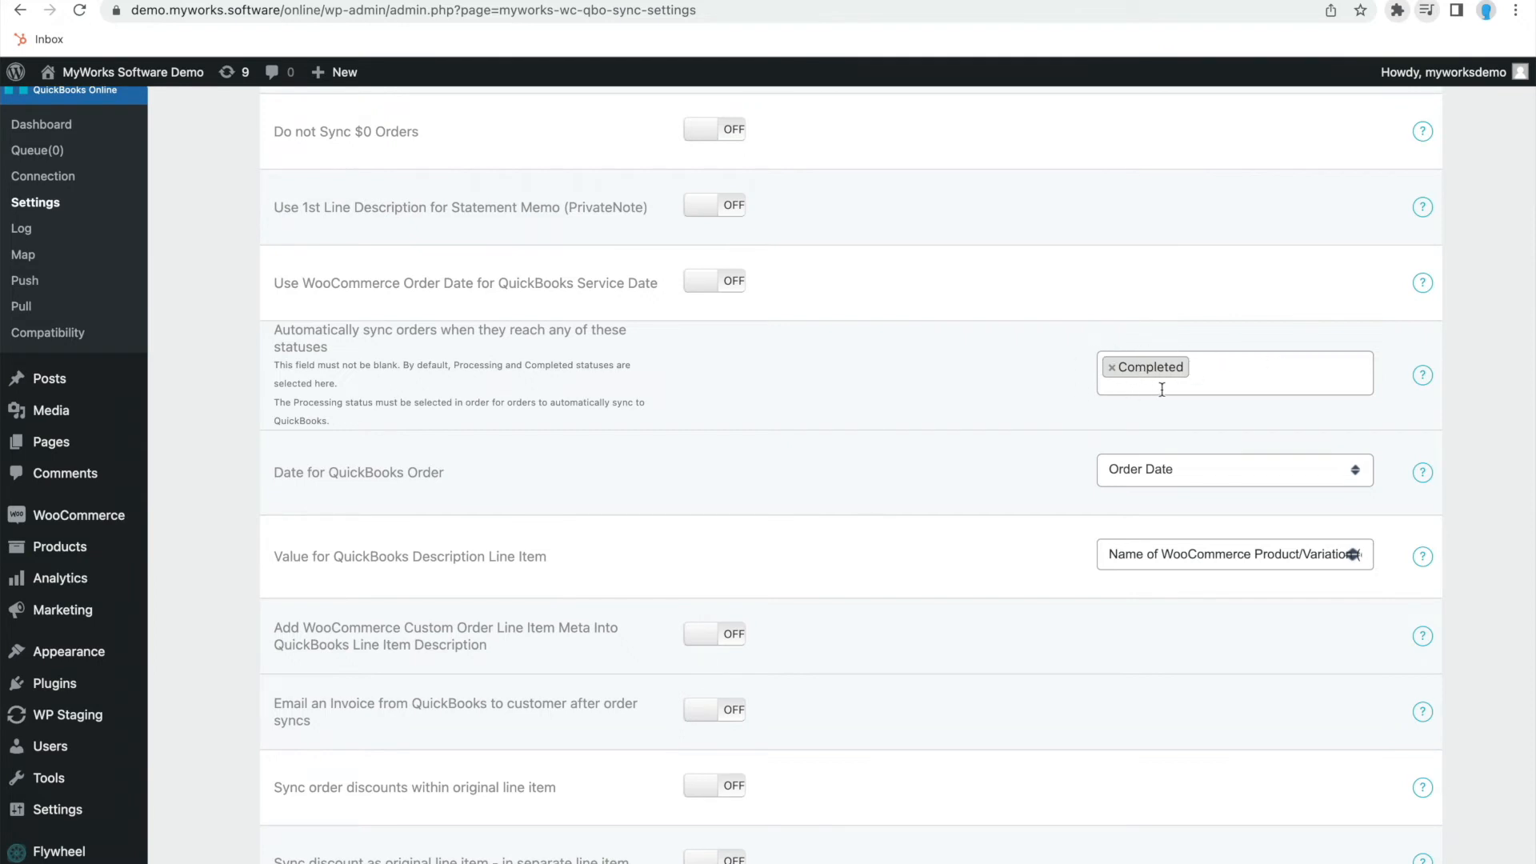
click(1253, 390)
click(1202, 453)
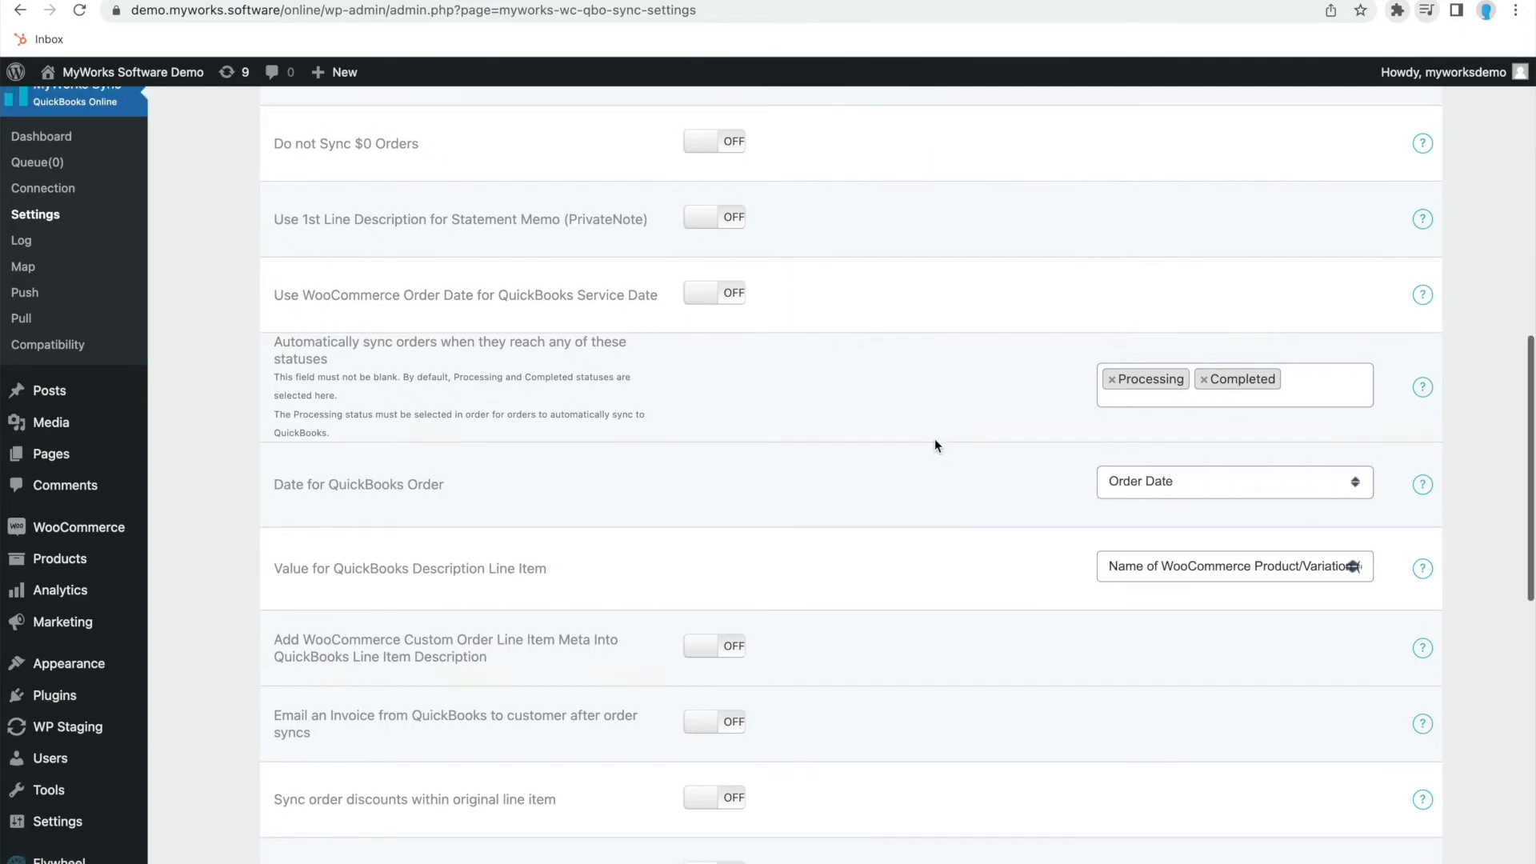
Step: Open the Product settings and look over all of the product and inventory sync options
scroll(935, 446, up, 20)
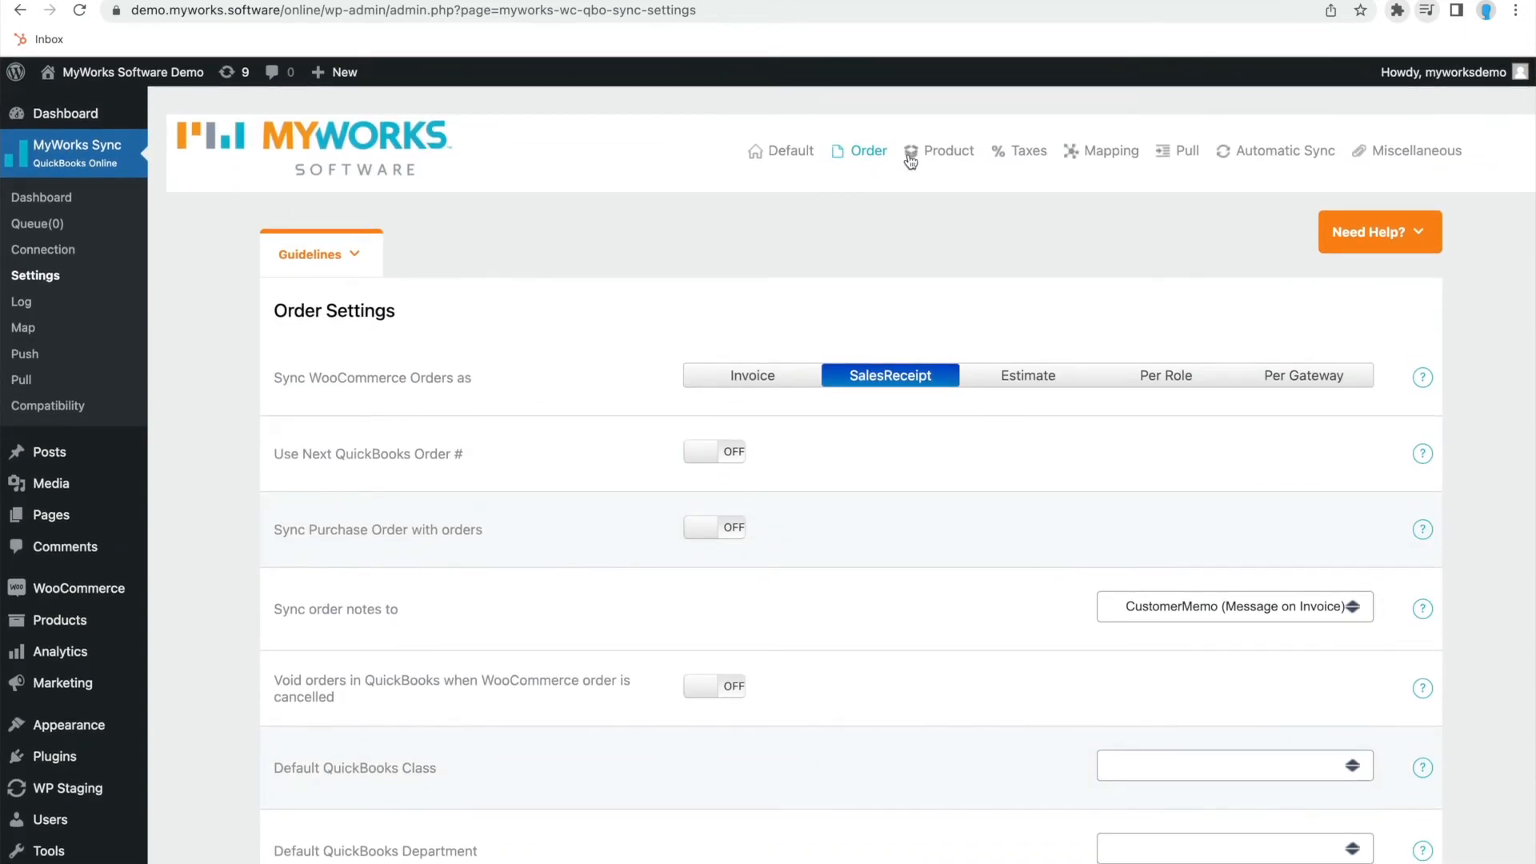
click(949, 158)
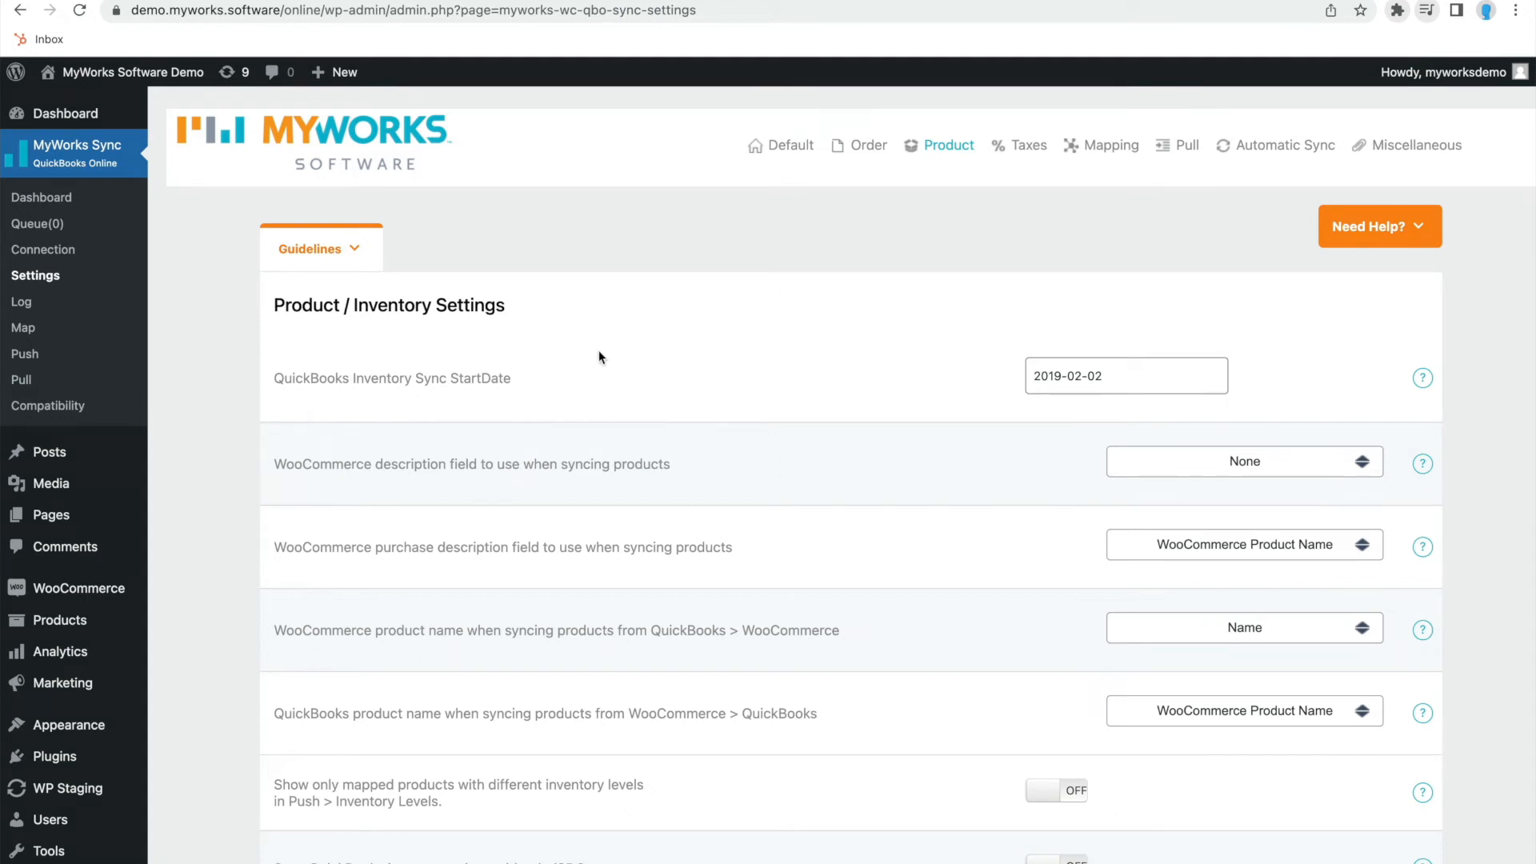
scroll(607, 366, down, 3)
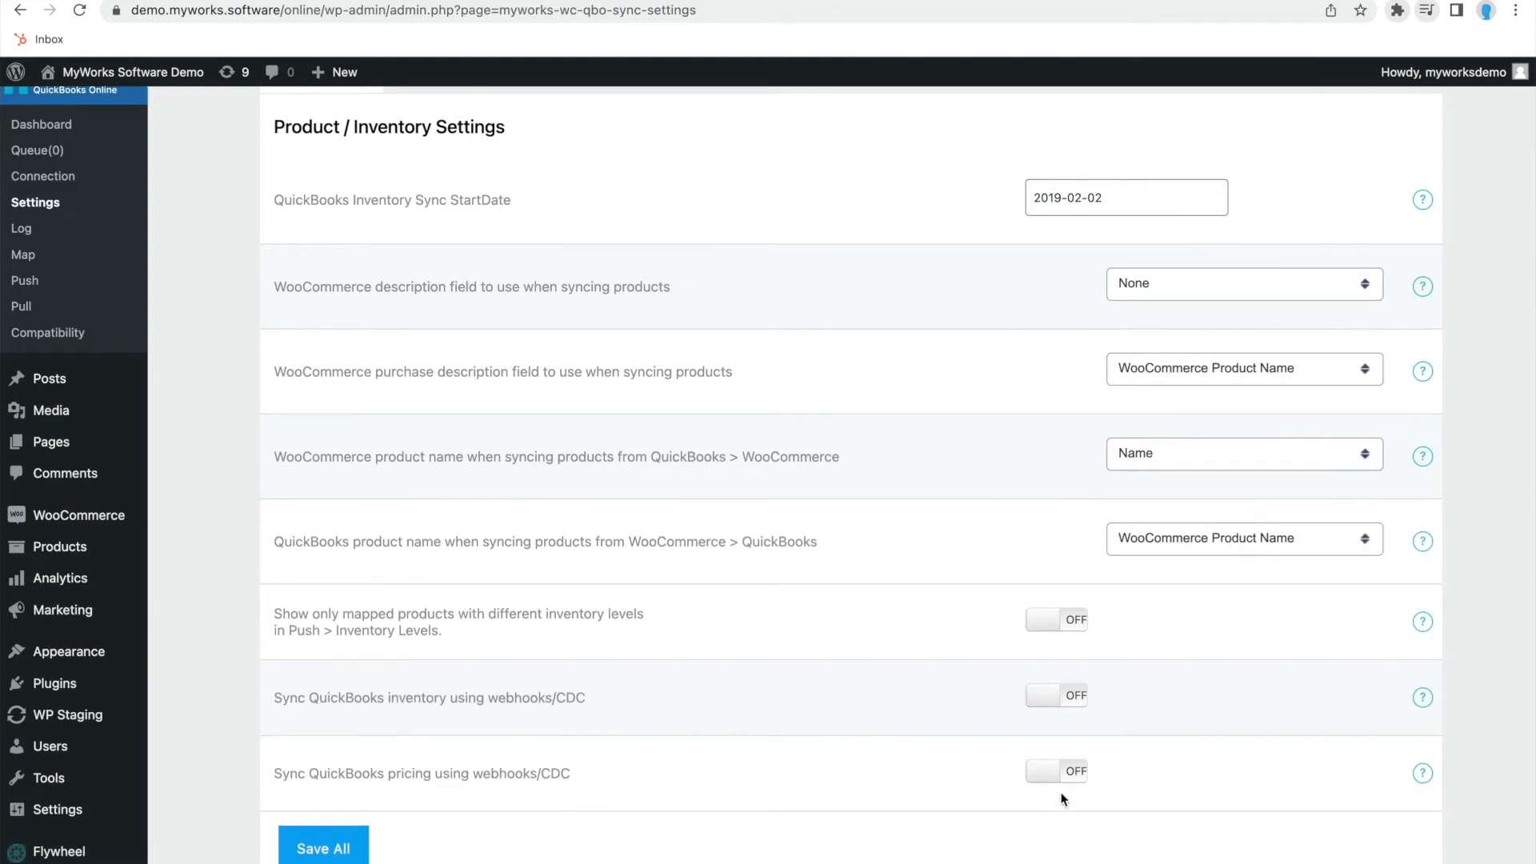
scroll(628, 682, up, 3)
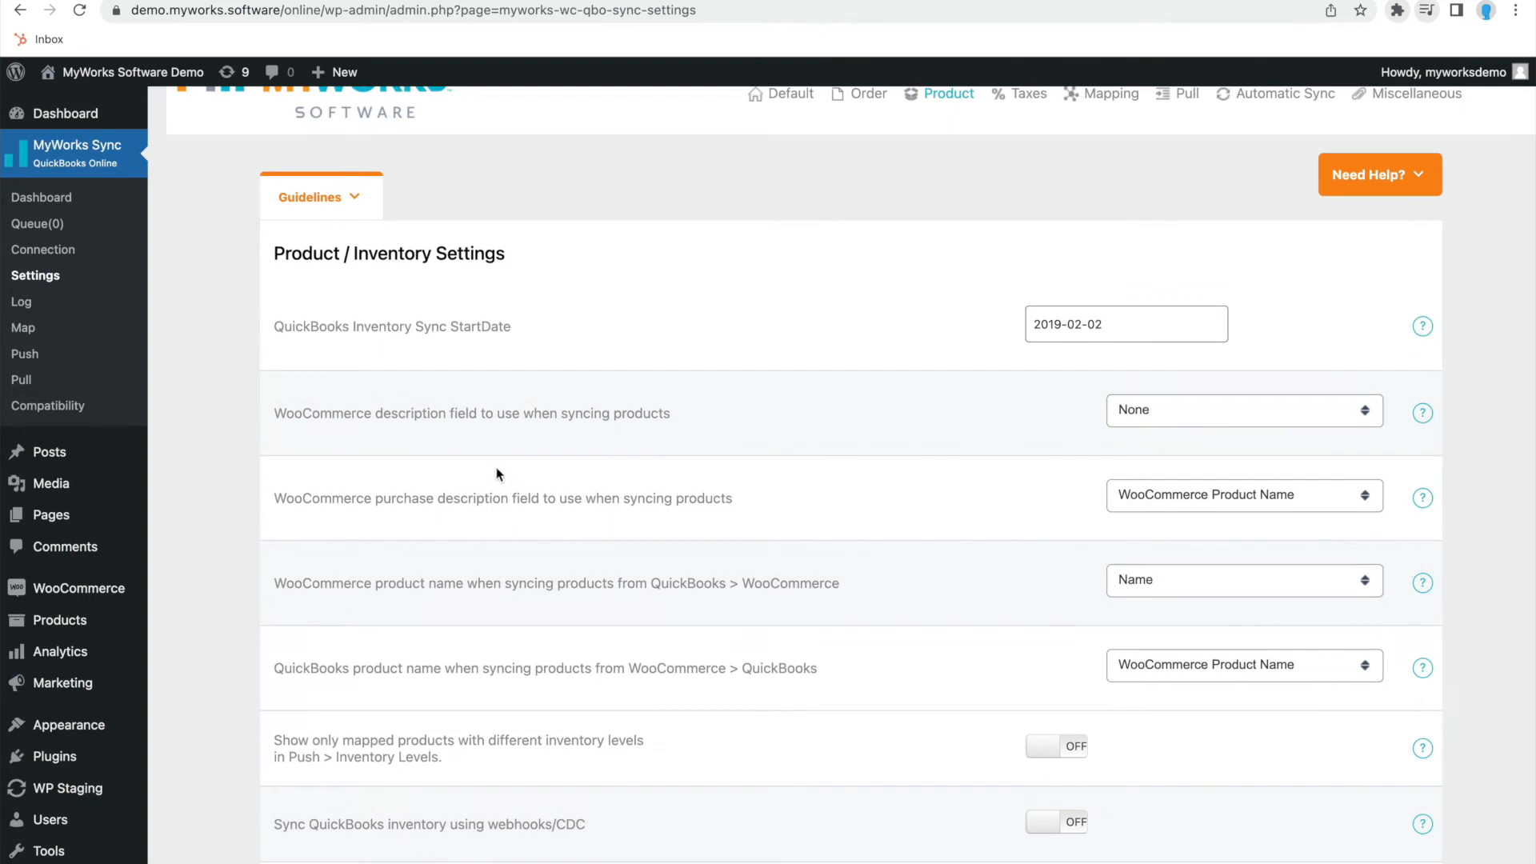
Step: Check the available choices for the WooCommerce description field used when syncing products, leaving it at None
drag(670, 409, 319, 405)
double_click(410, 409)
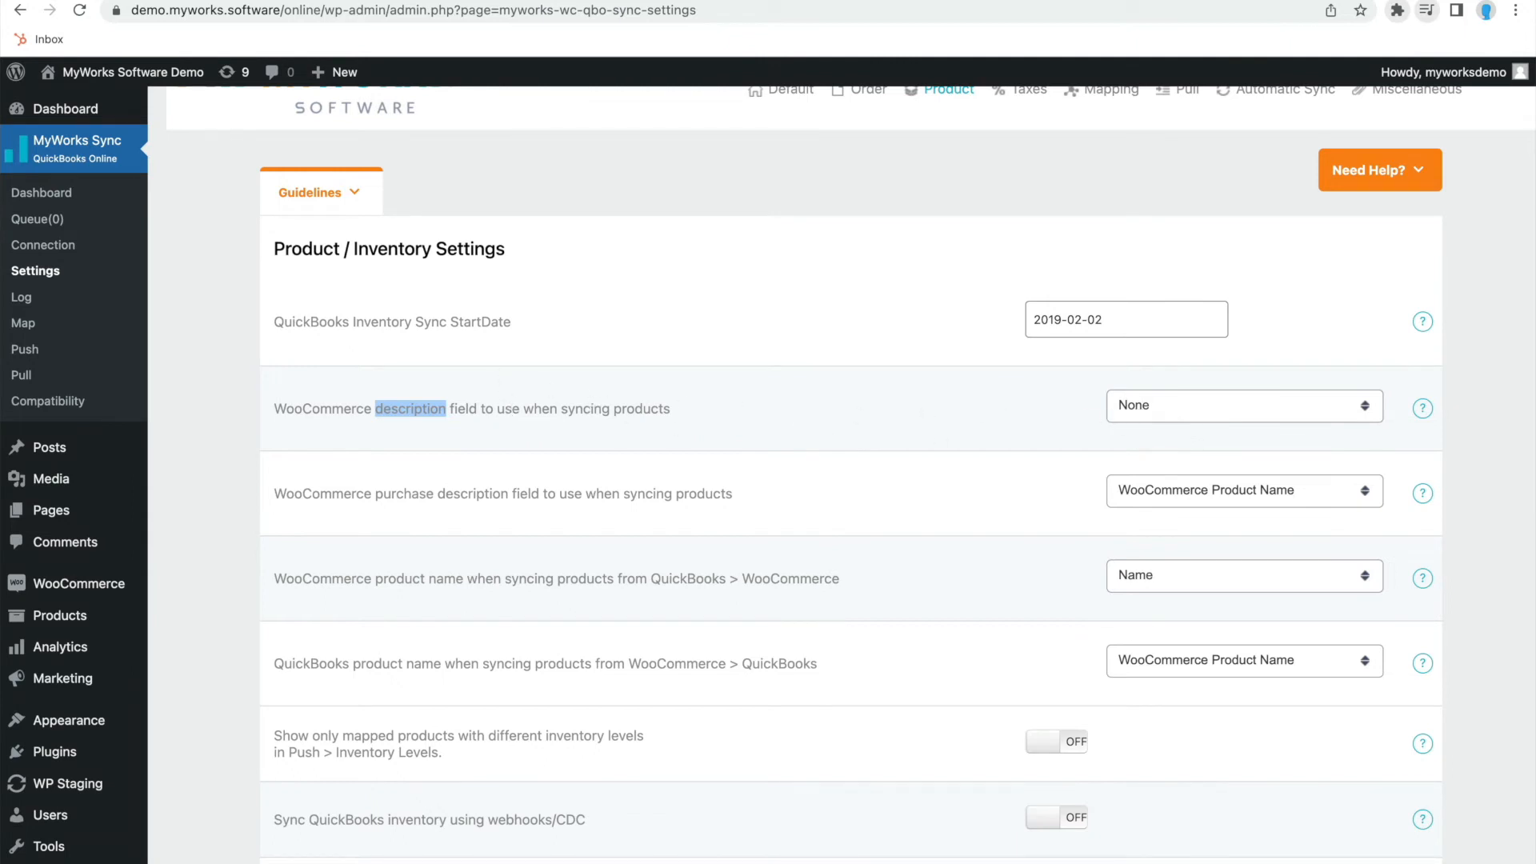
click(1161, 413)
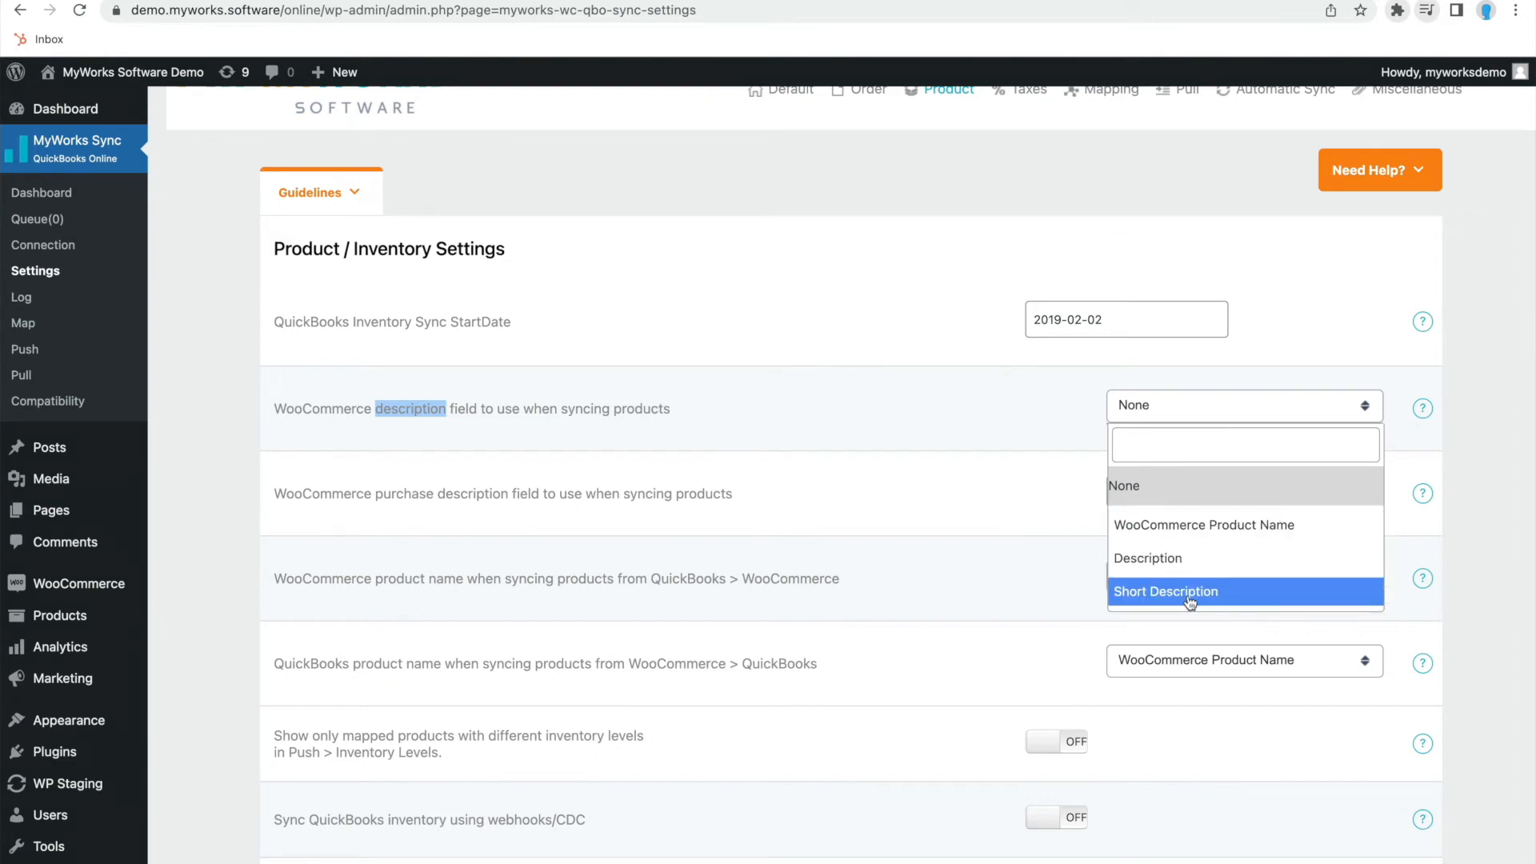
click(850, 524)
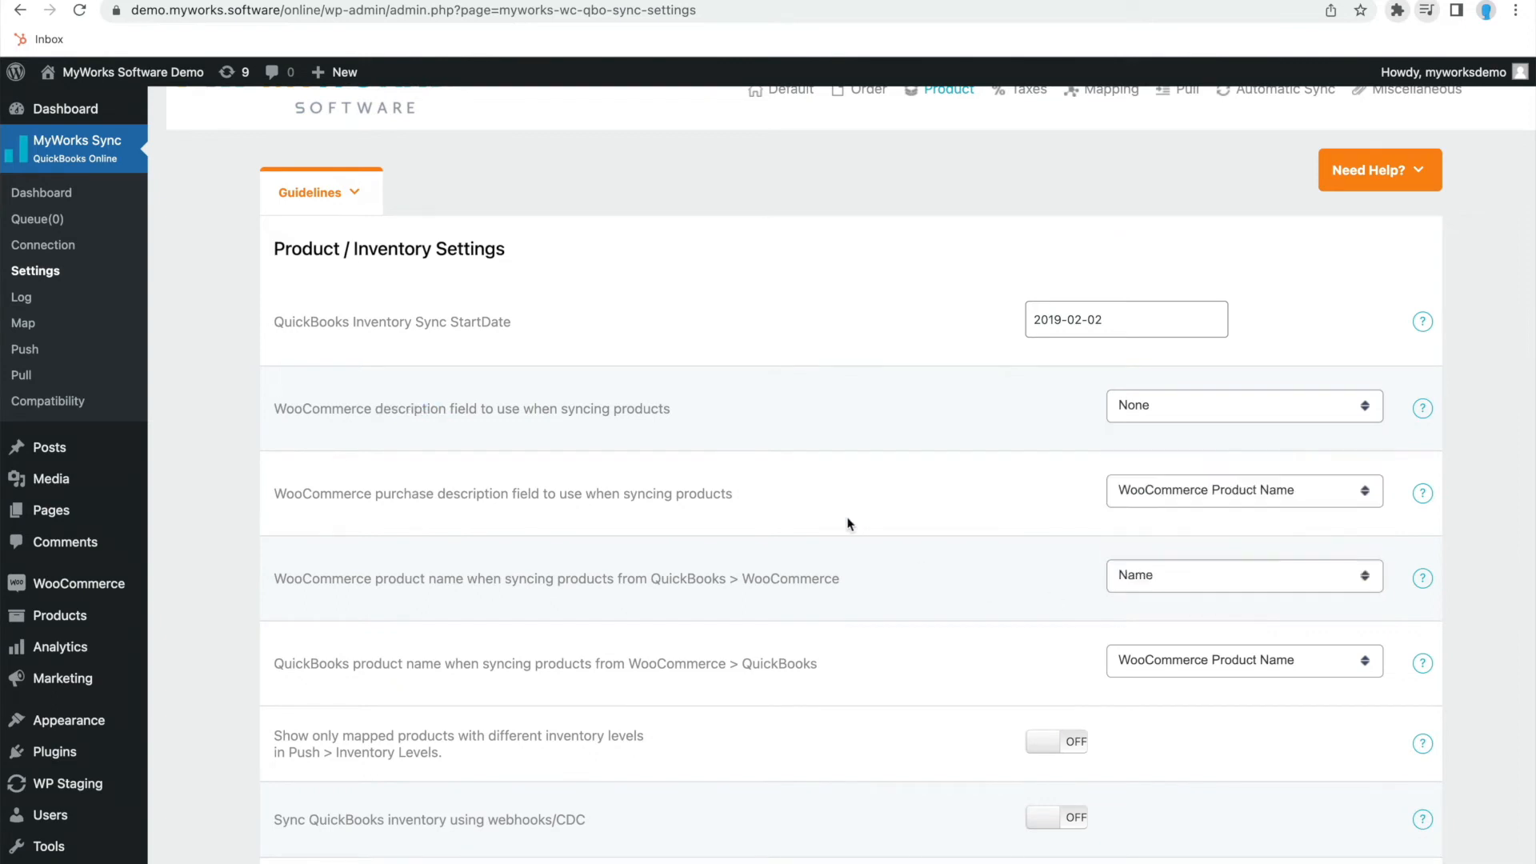
Step: Review the purchase description setting and the product name setting for syncing from QuickBooks to WooCommerce
double_click(449, 497)
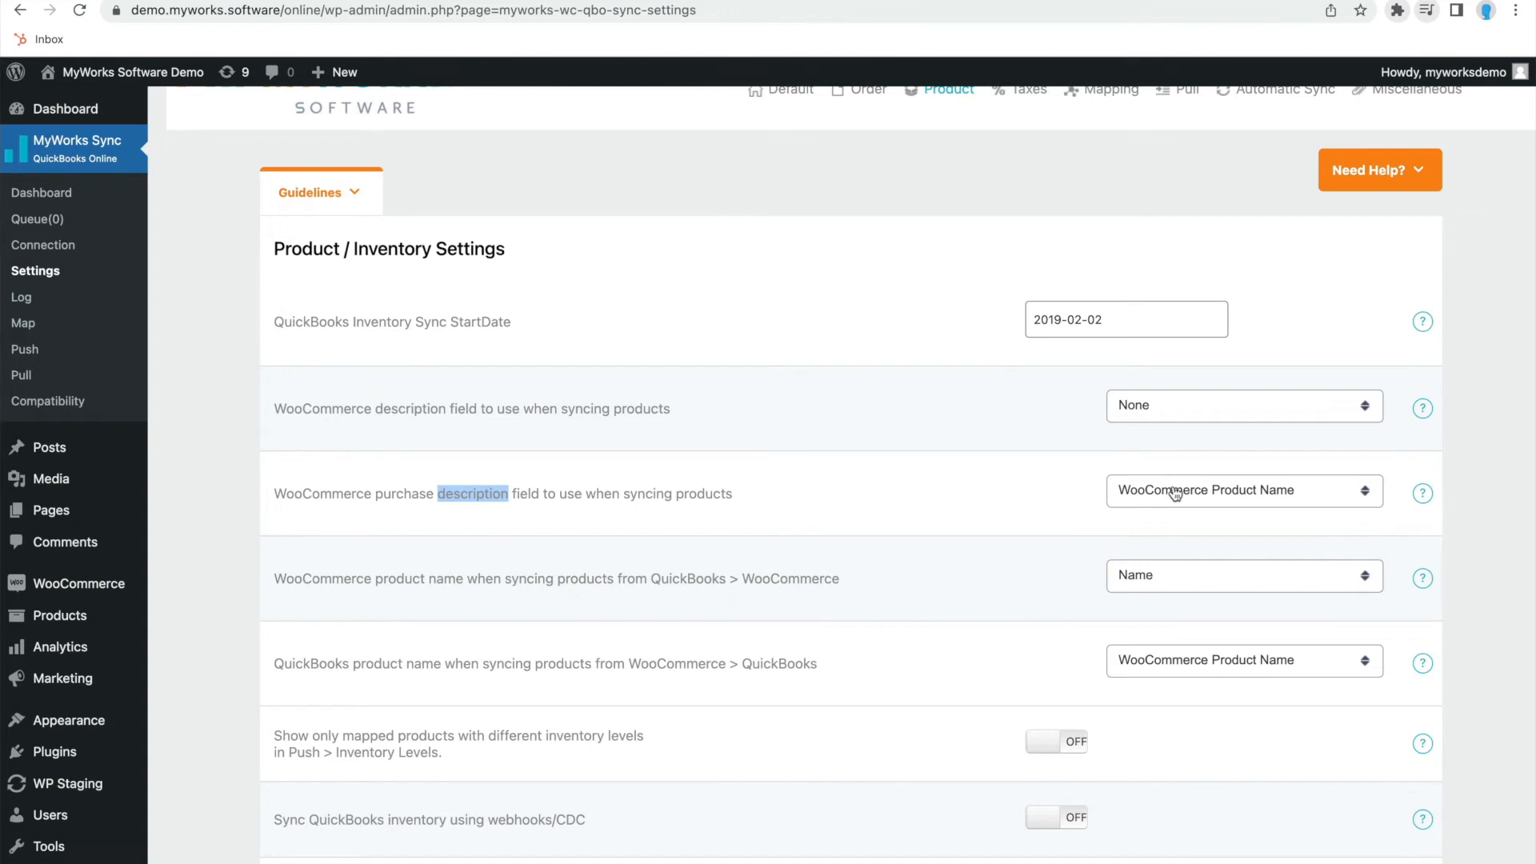
click(524, 499)
drag(371, 493, 463, 491)
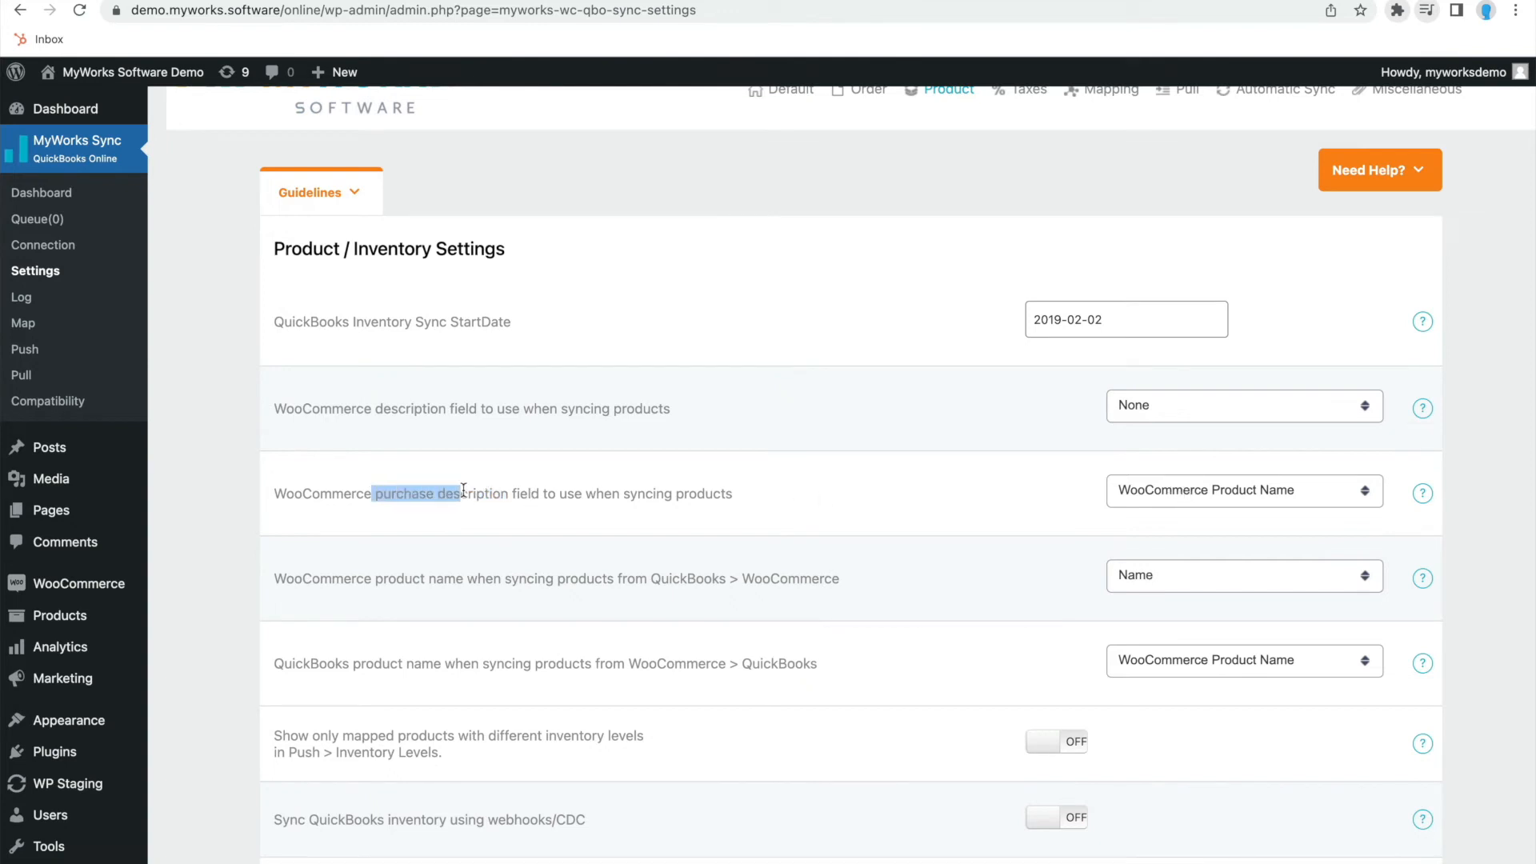
scroll(463, 491, down, 3)
drag(373, 396, 466, 397)
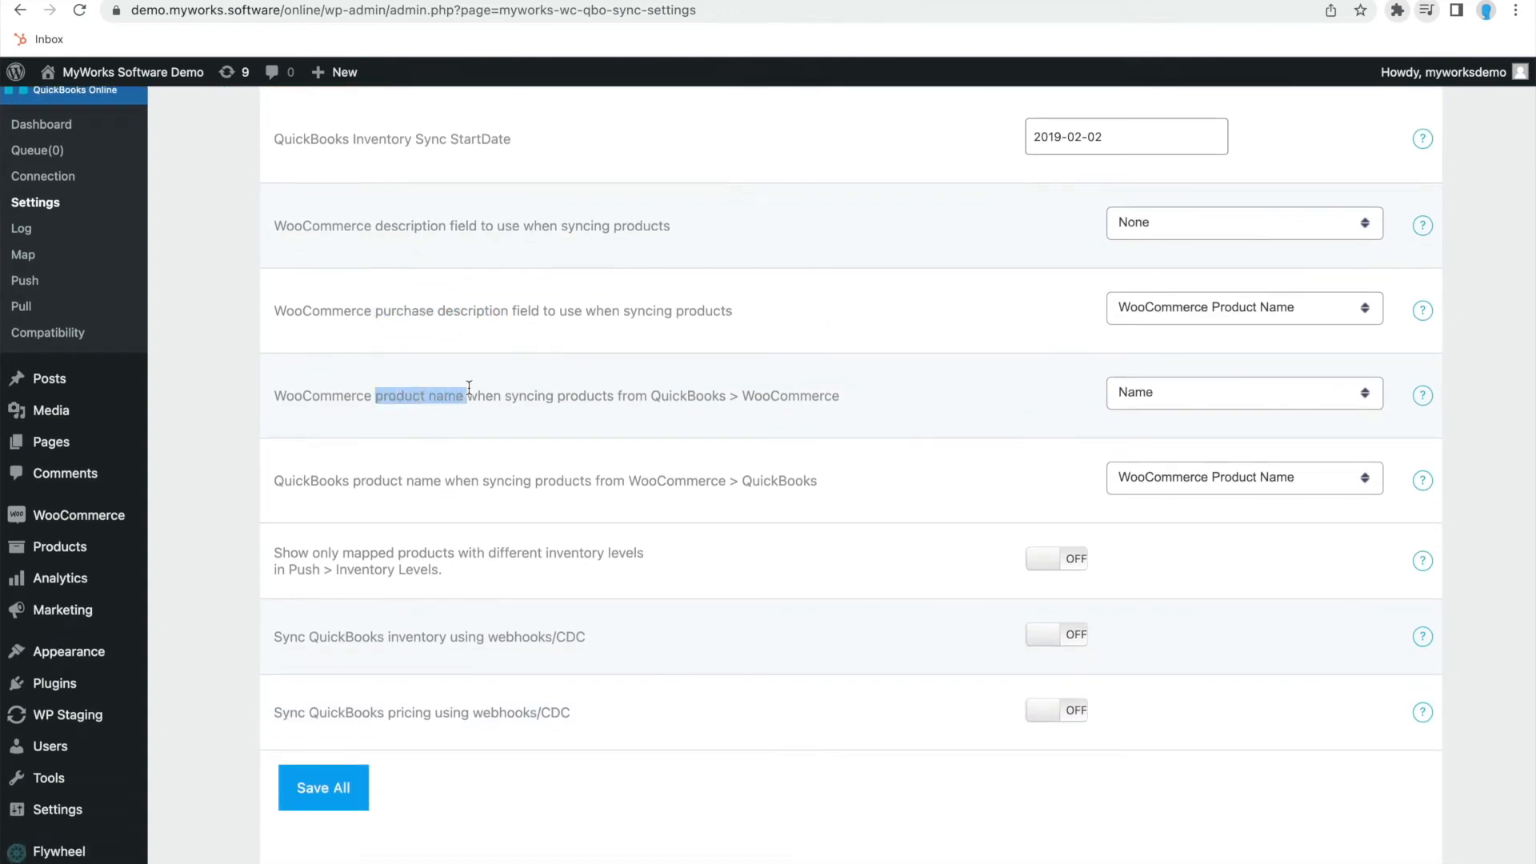
click(661, 398)
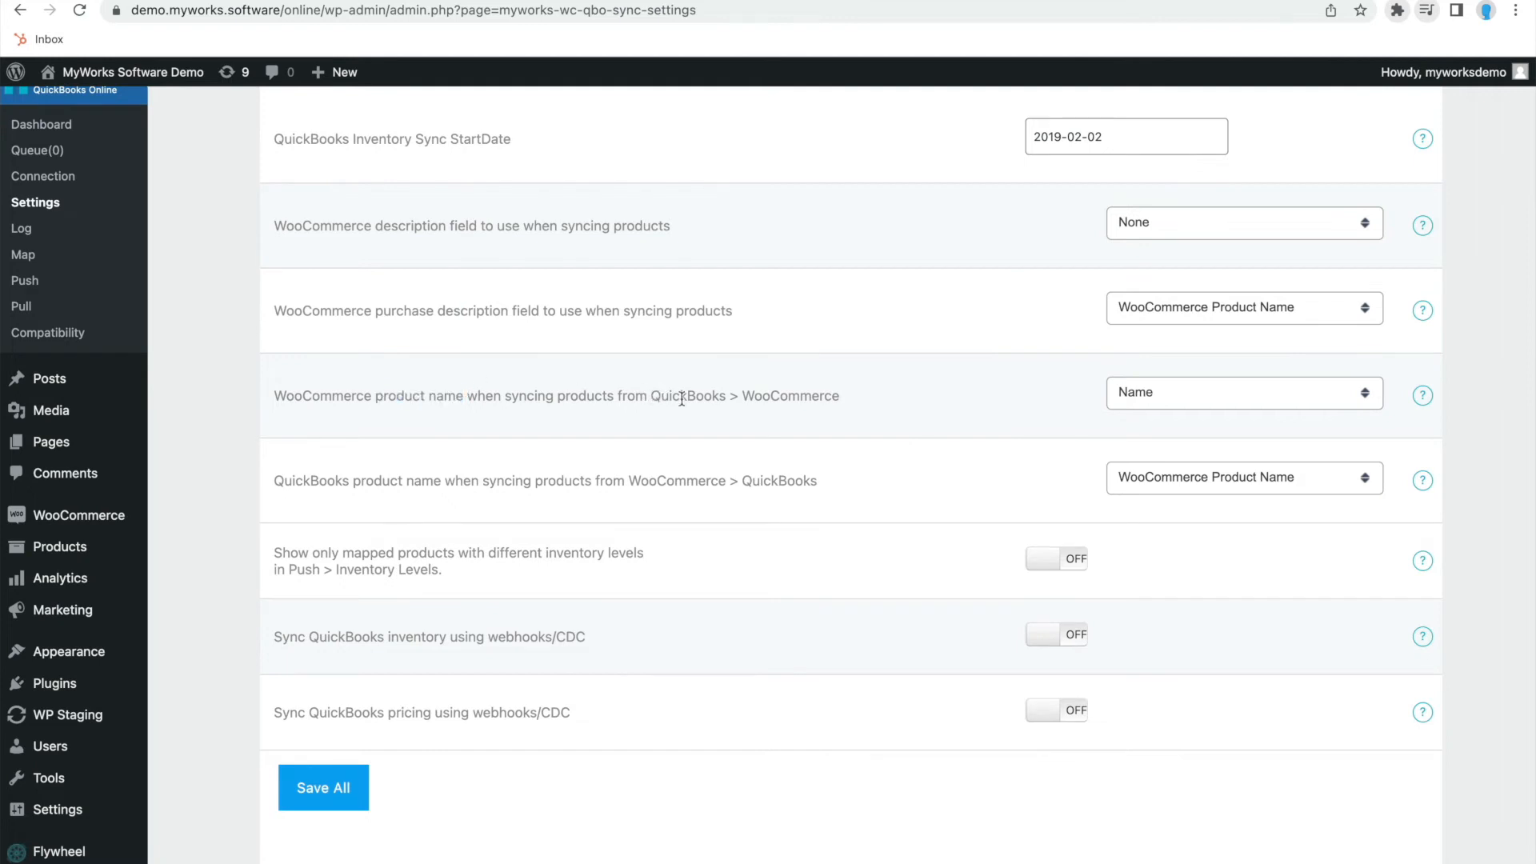
Step: Review the product name settings for both sync directions between WooCommerce and QuickBooks
double_click(797, 397)
double_click(695, 483)
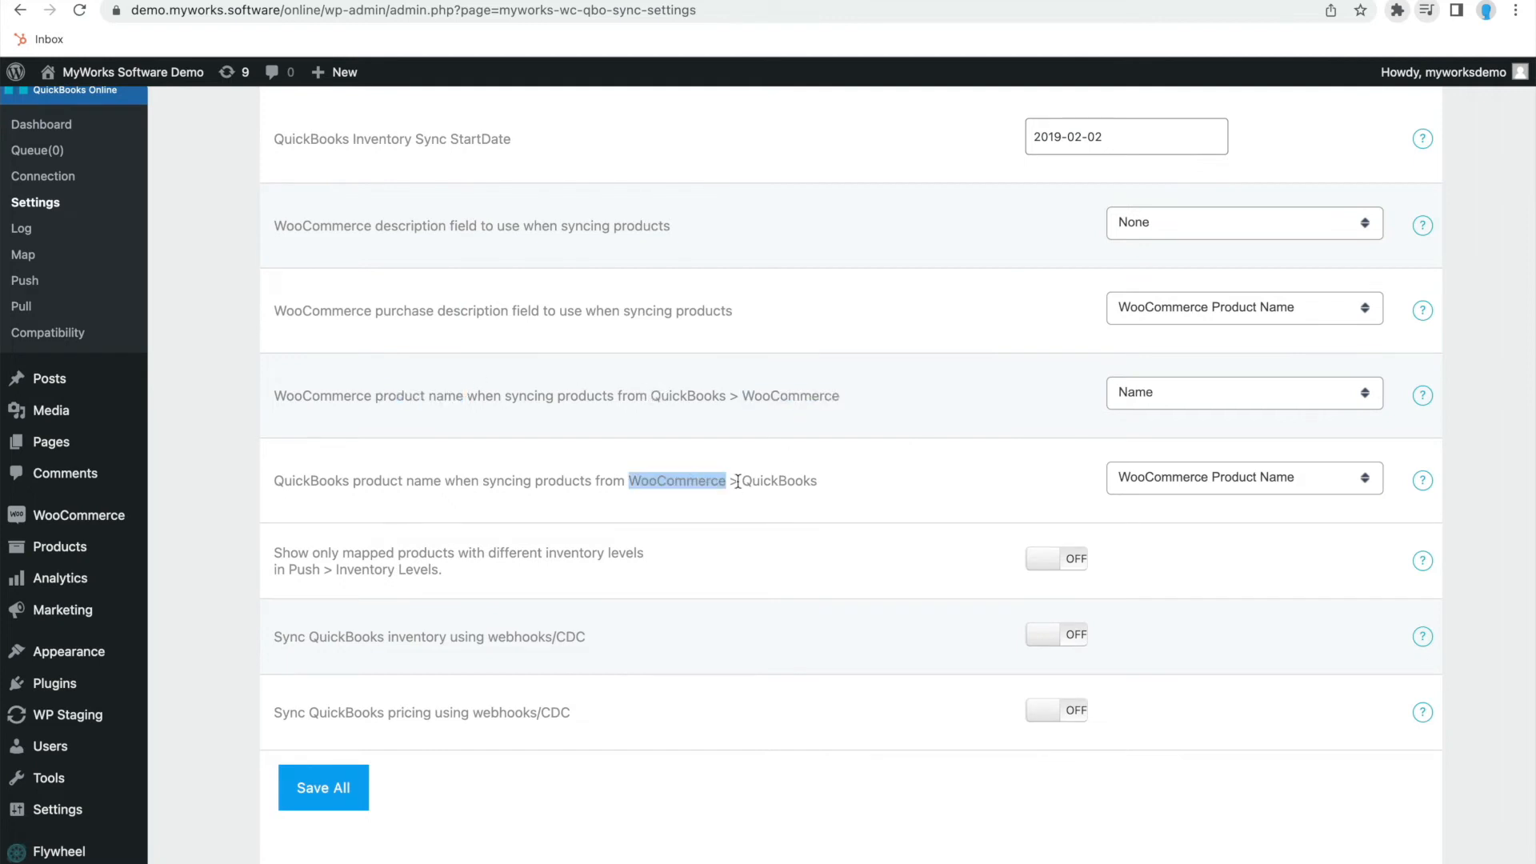
double_click(793, 480)
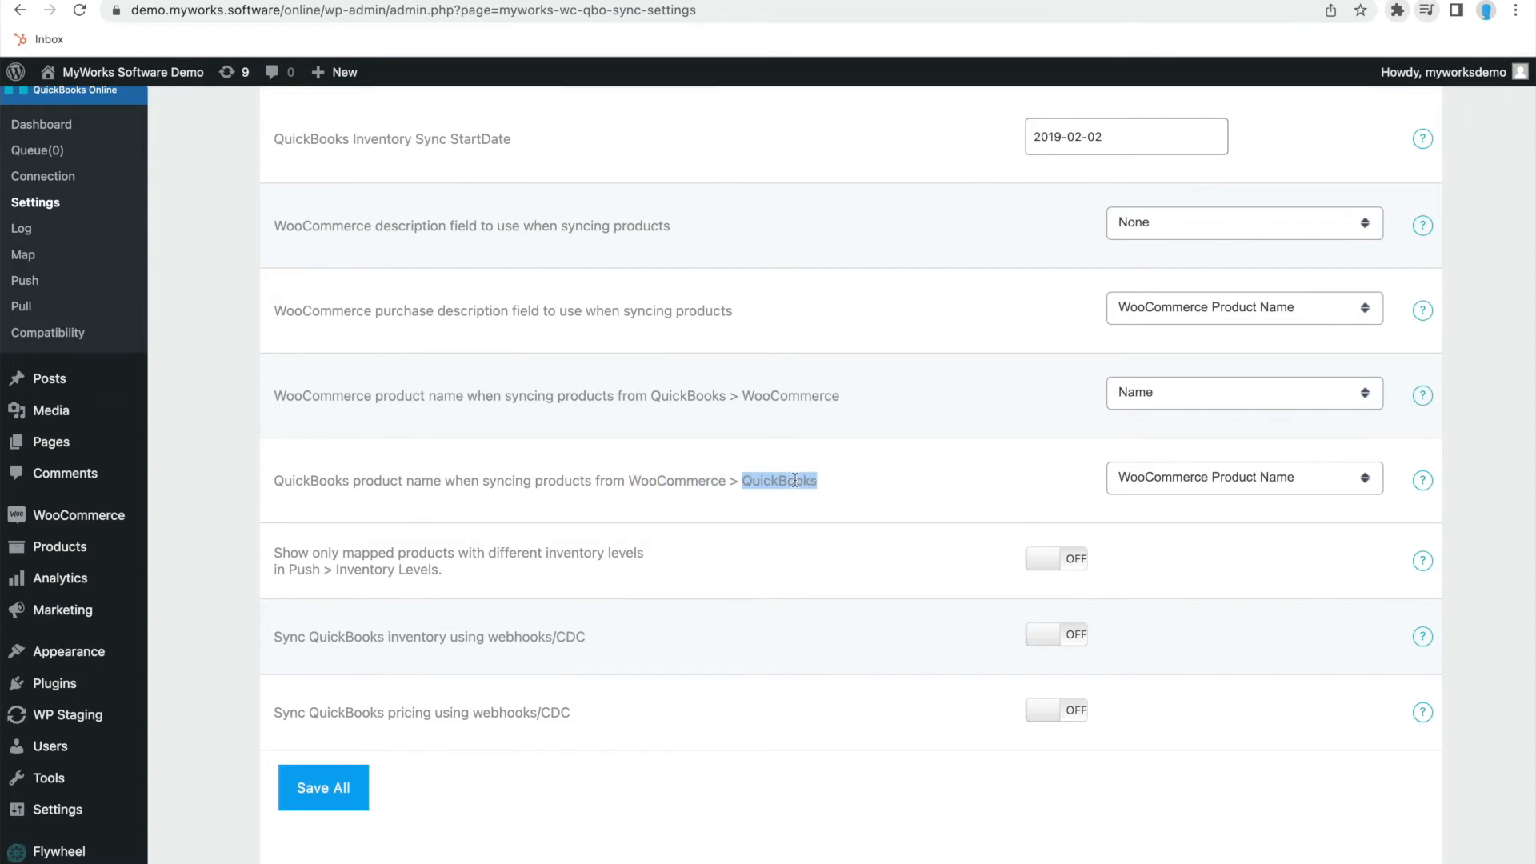
Step: Open the Taxes settings and set the QuickBooks Non-taxable Rate to No VAT
scroll(796, 480, up, 3)
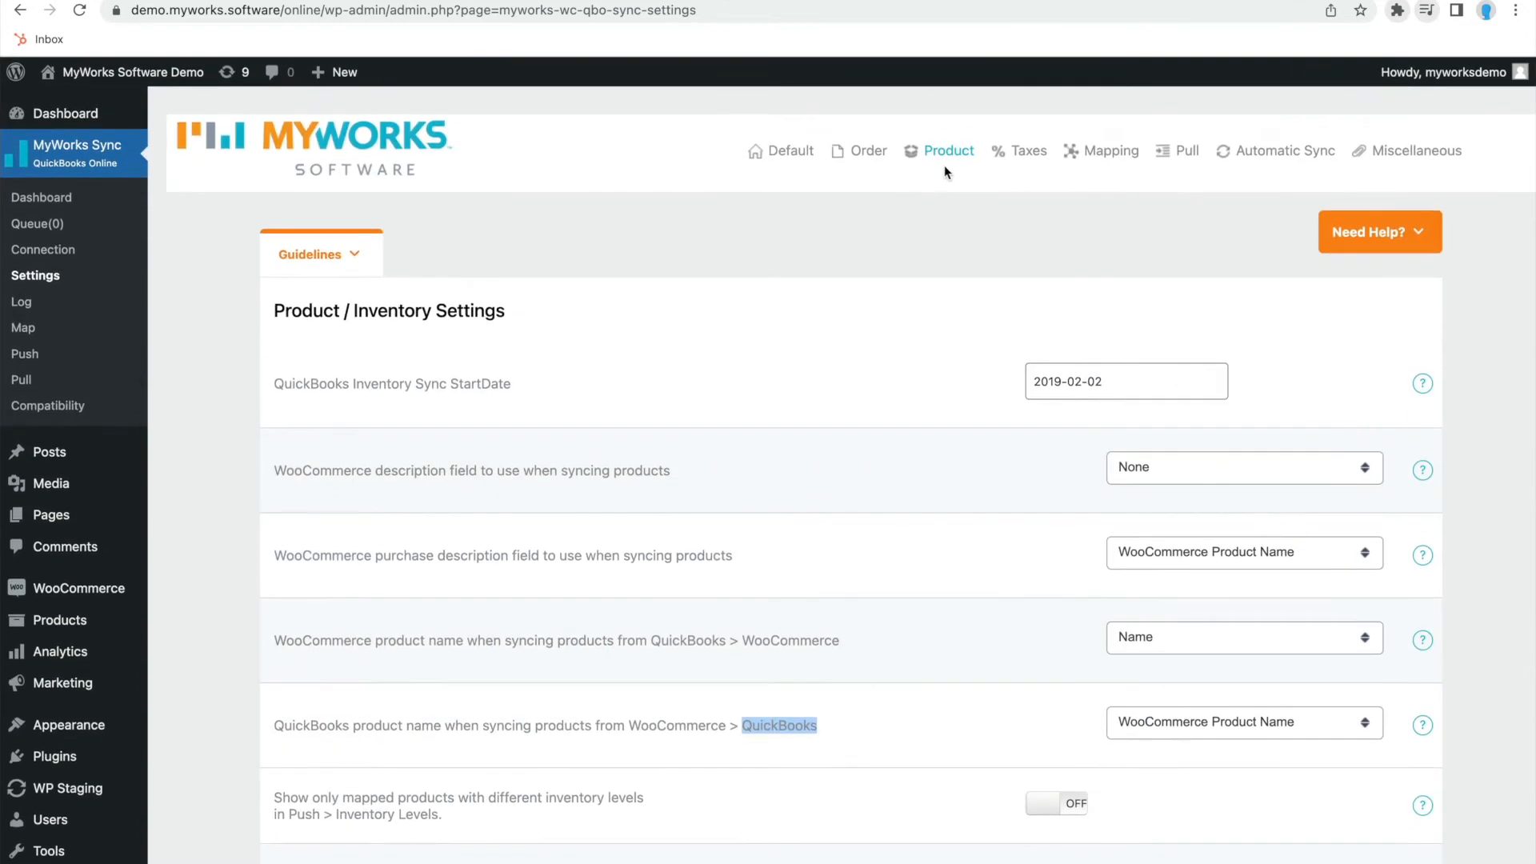
click(1026, 157)
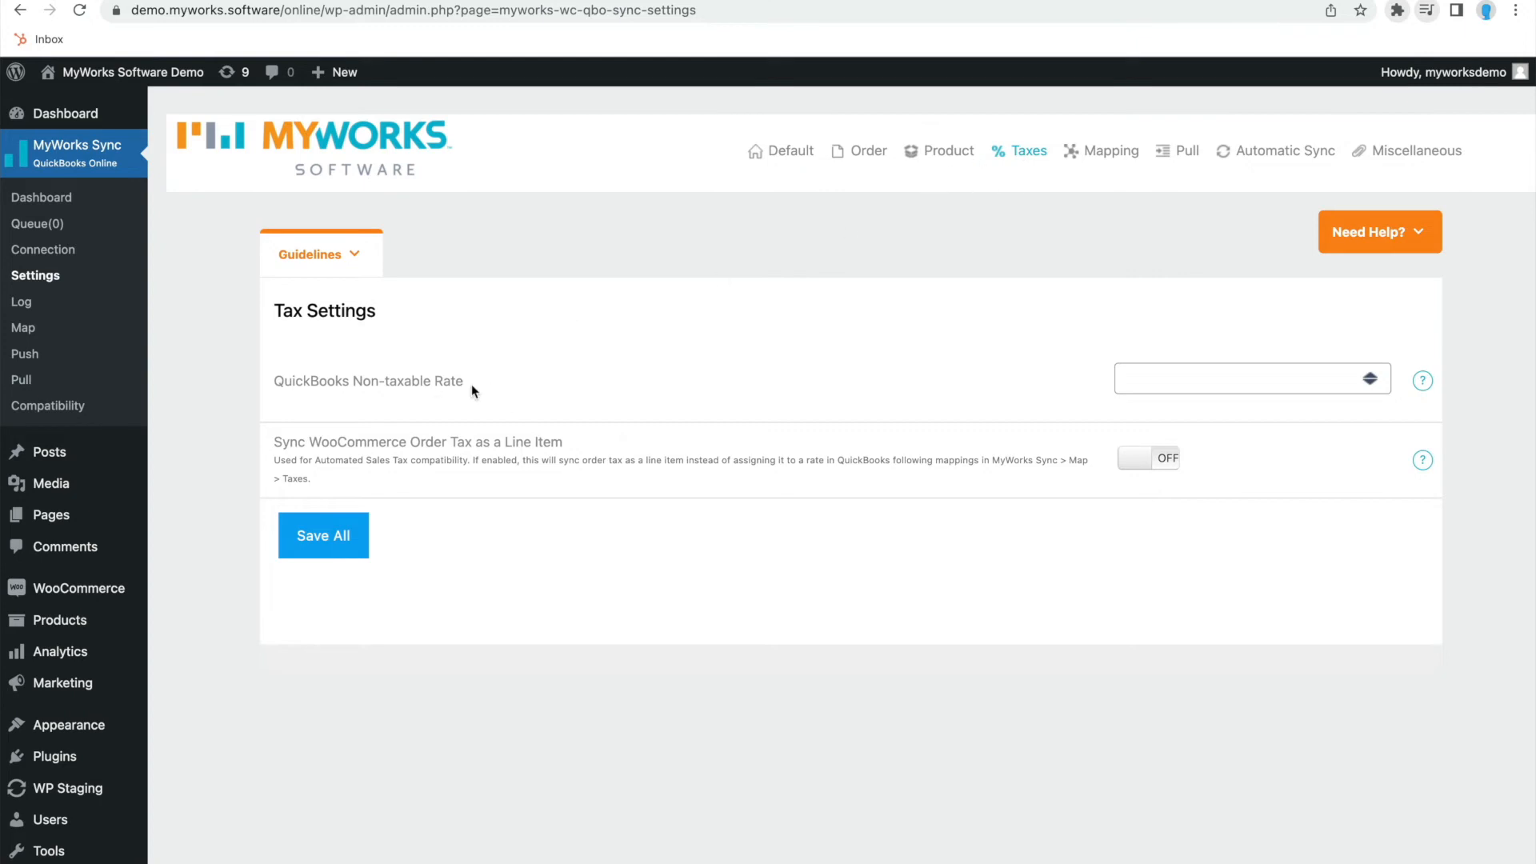
drag(356, 382, 453, 385)
click(1237, 378)
scroll(1200, 496, down, 6)
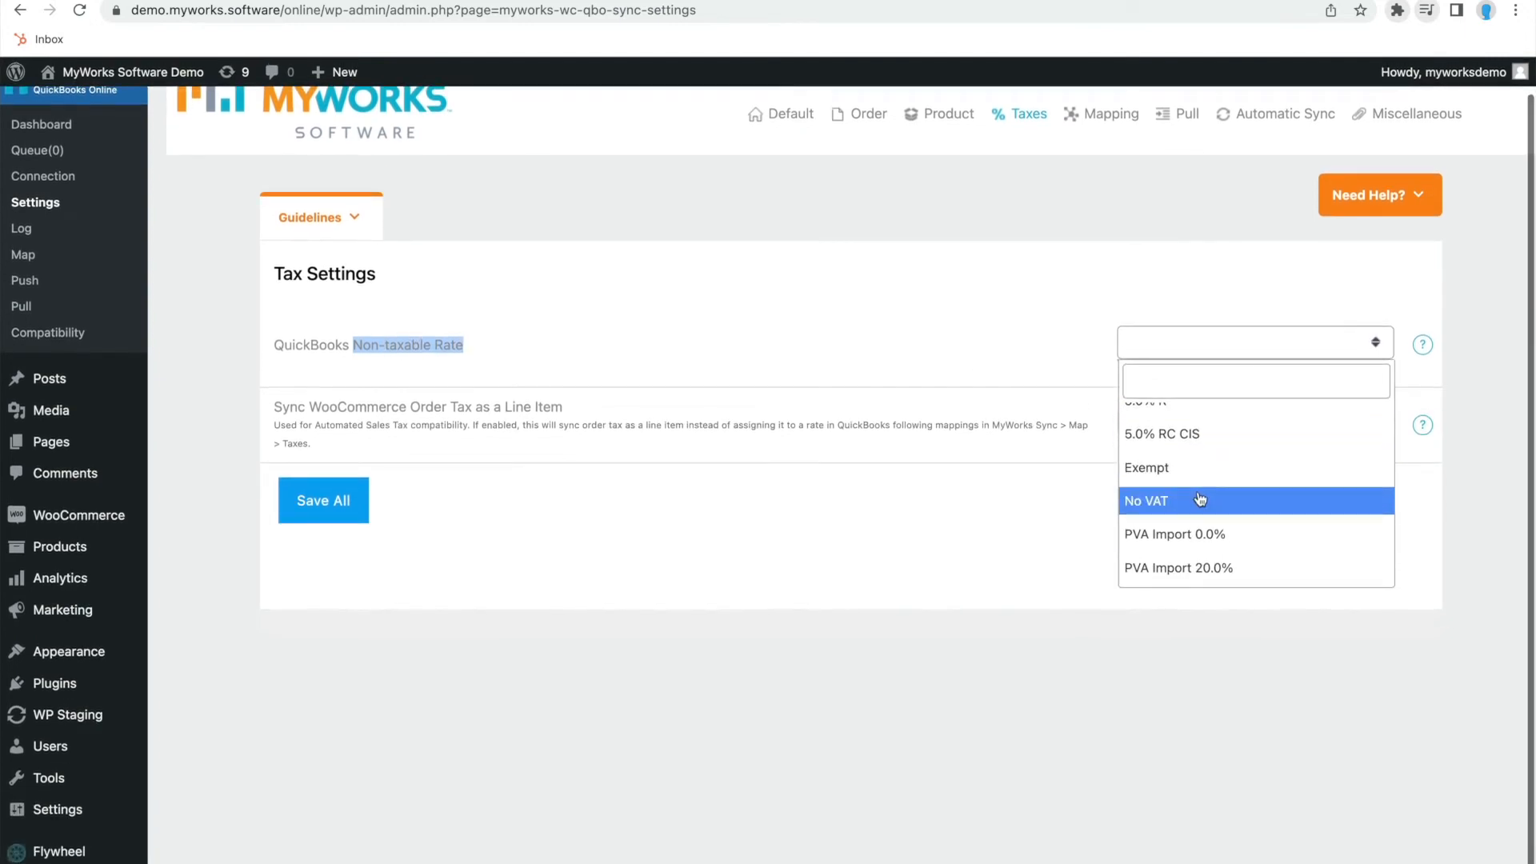
scroll(1172, 500, up, 1)
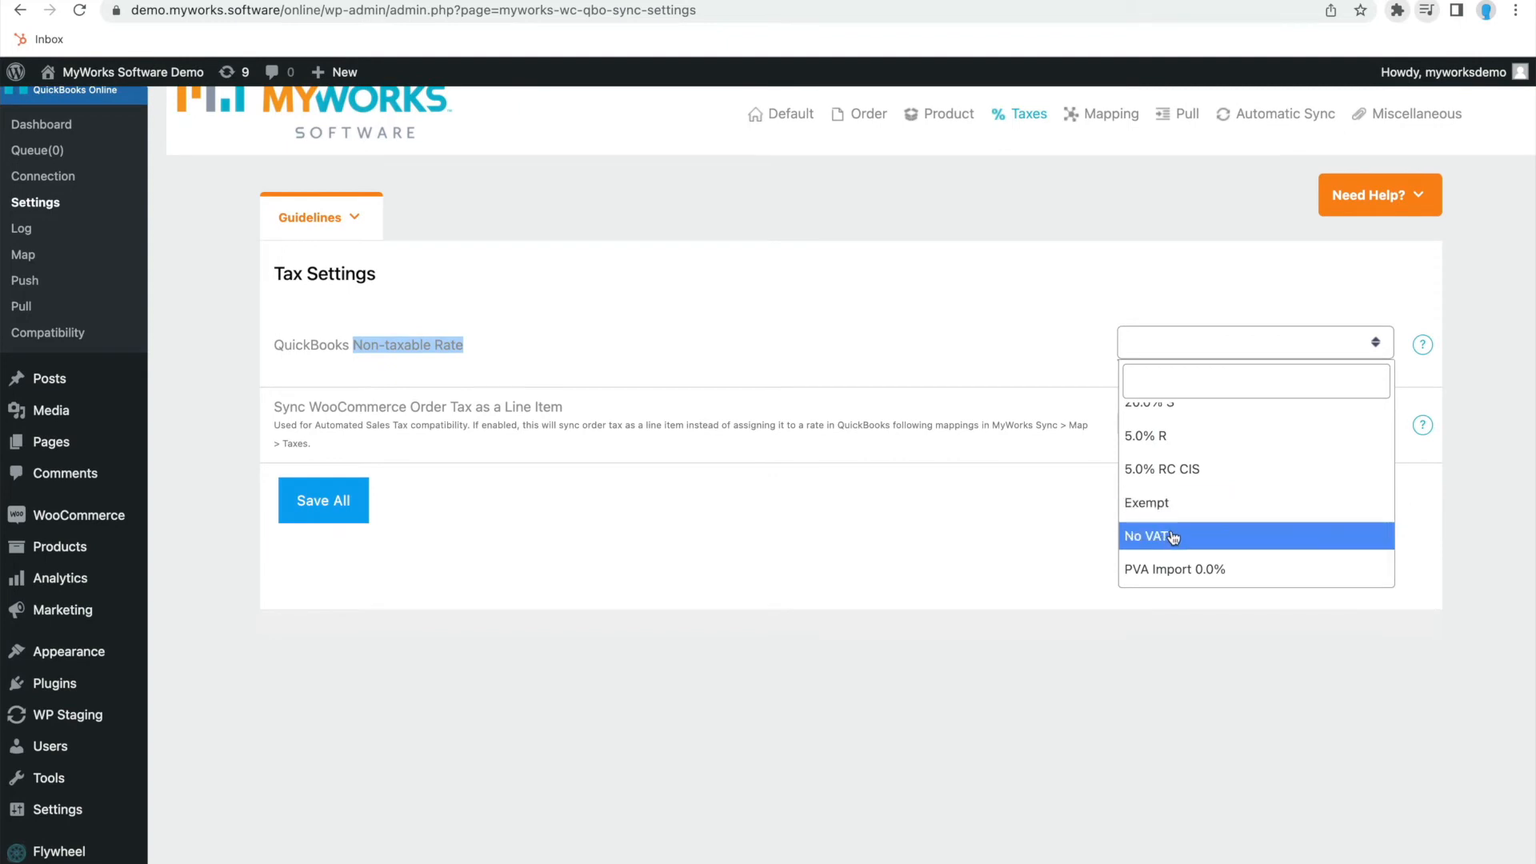
scroll(1181, 532, down, 1)
click(1183, 501)
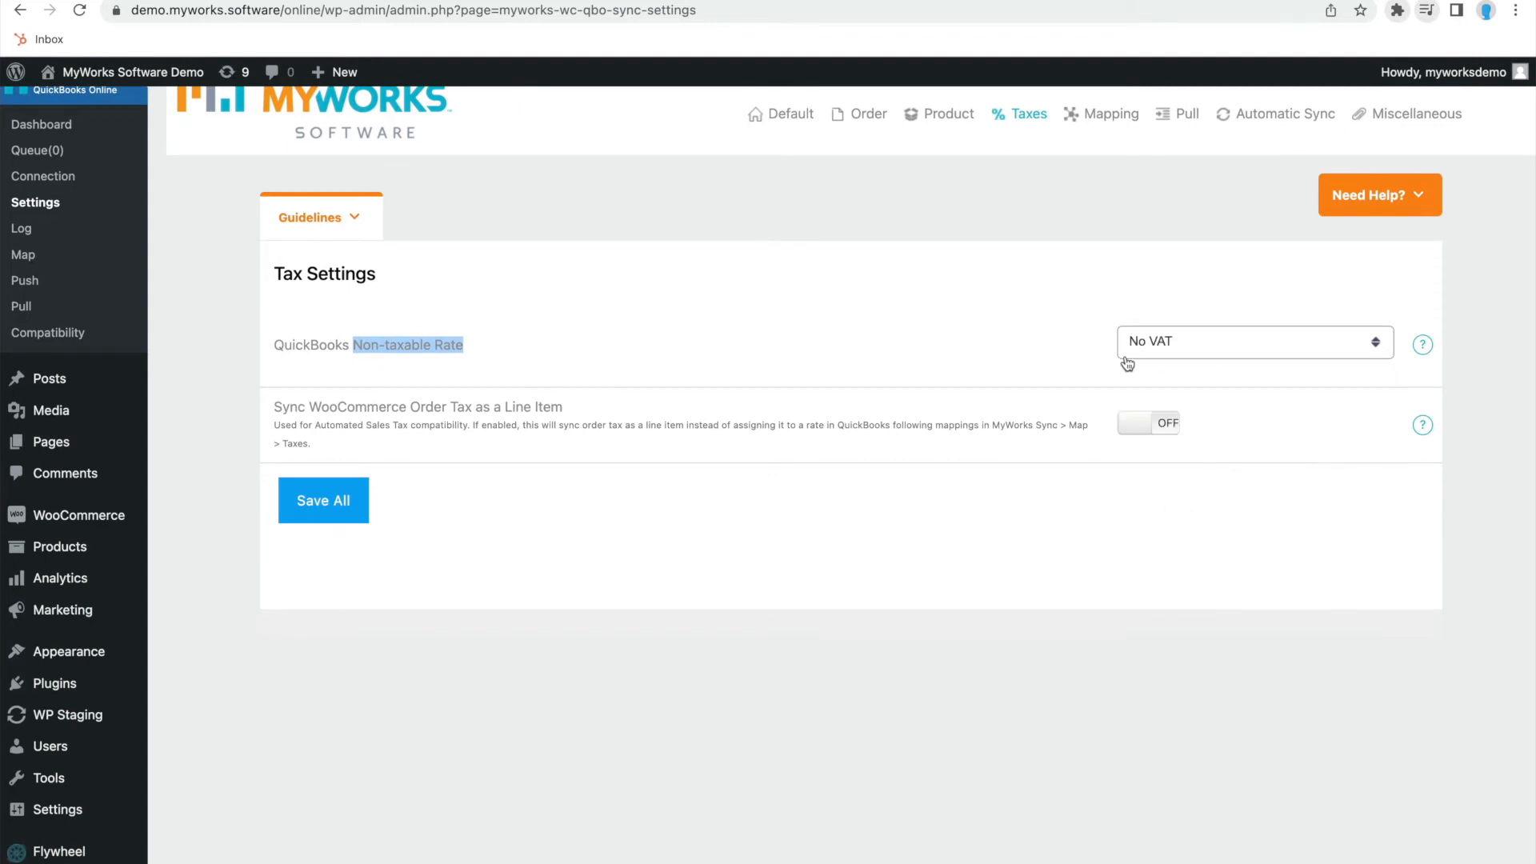
mouse_move(1430, 350)
click(569, 358)
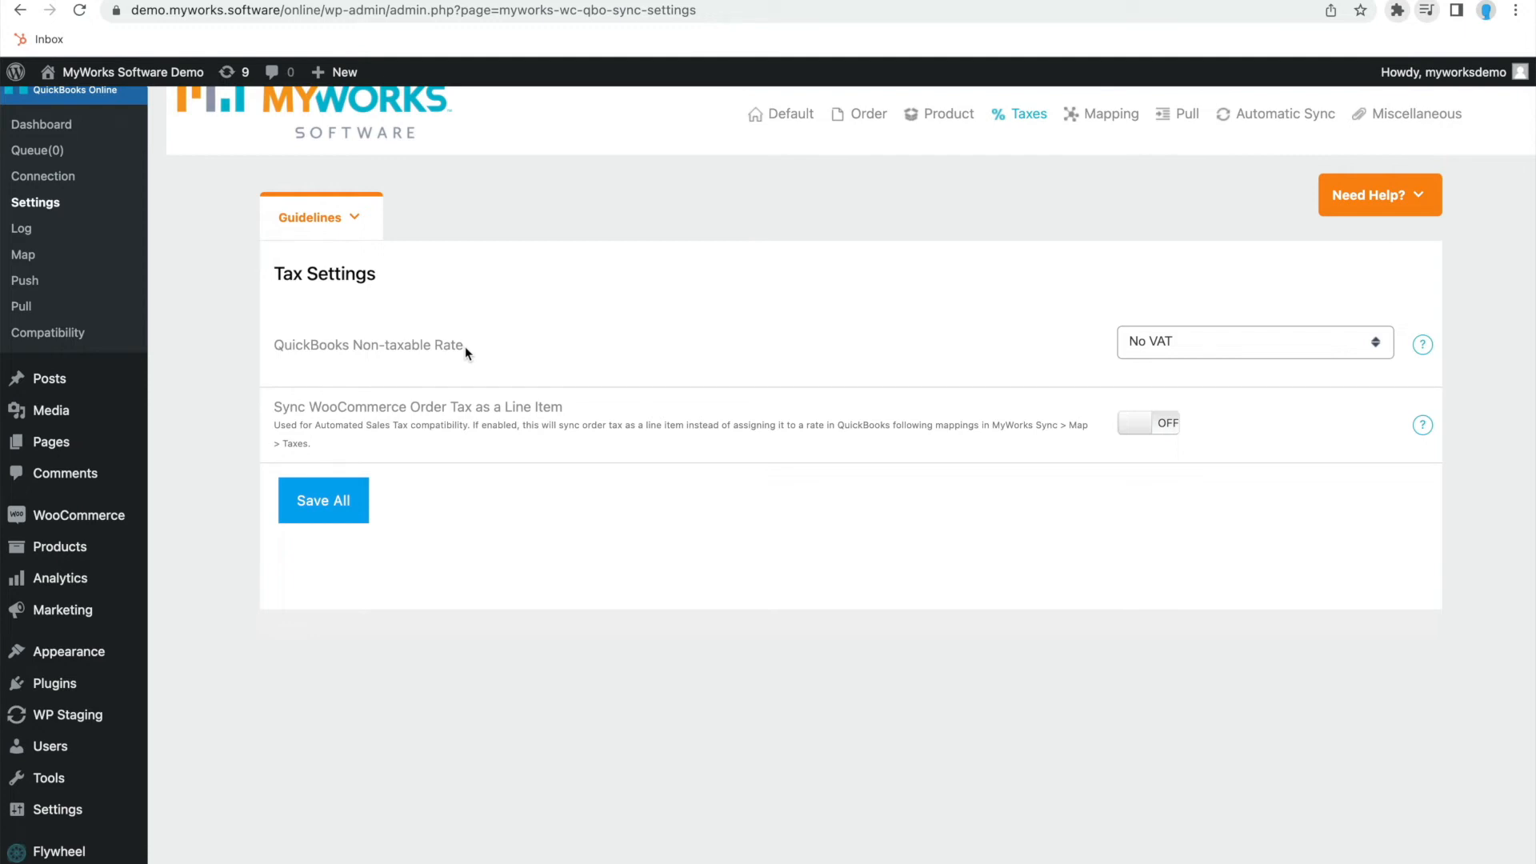
scroll(777, 313, up, 1)
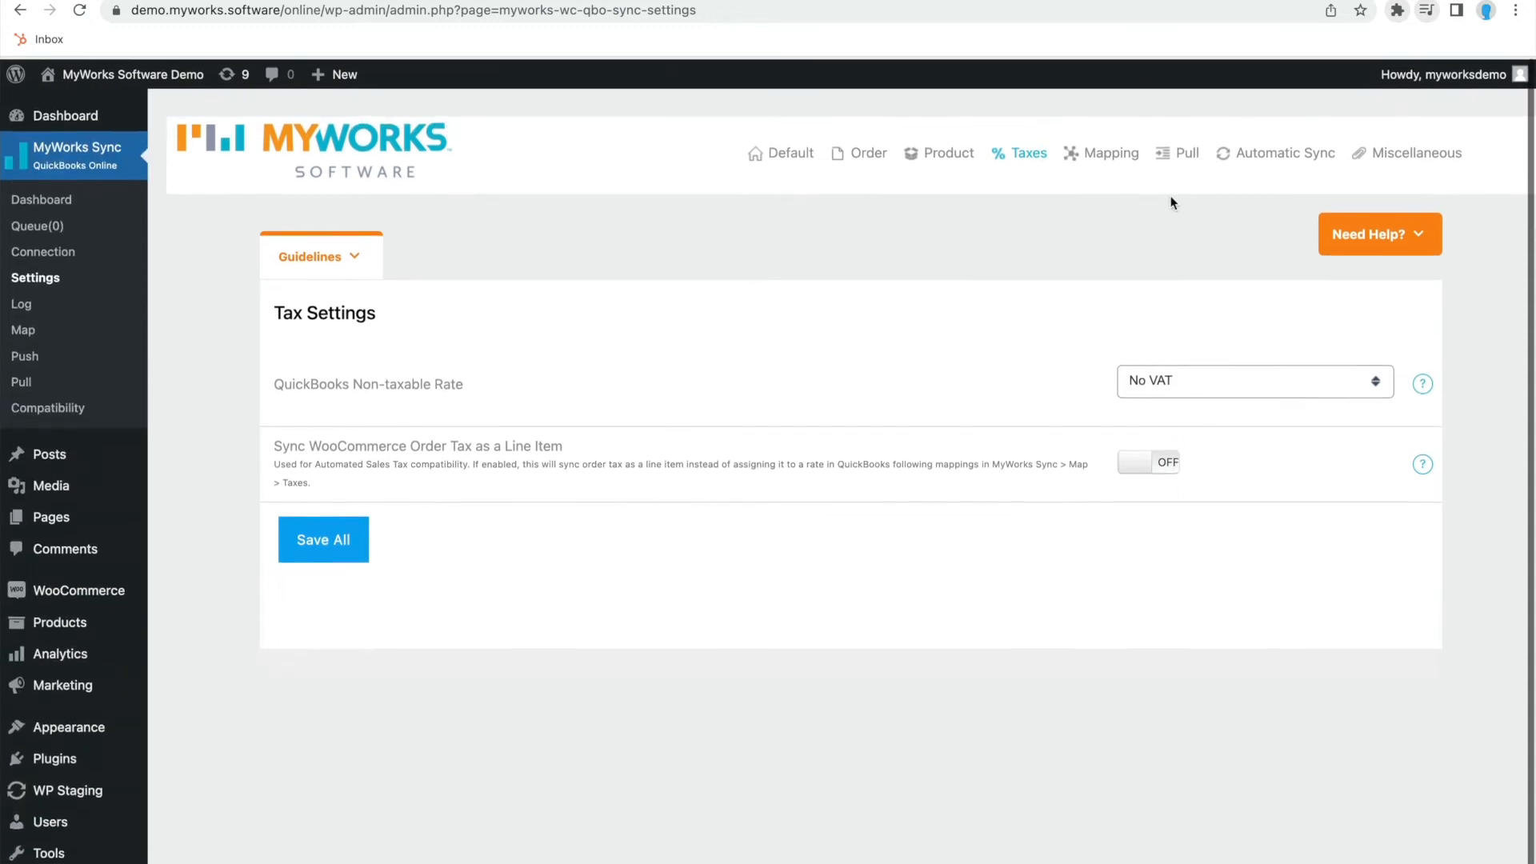
Step: Open the Mapping settings and review the option that uses the display name to find a matching customer
click(1102, 152)
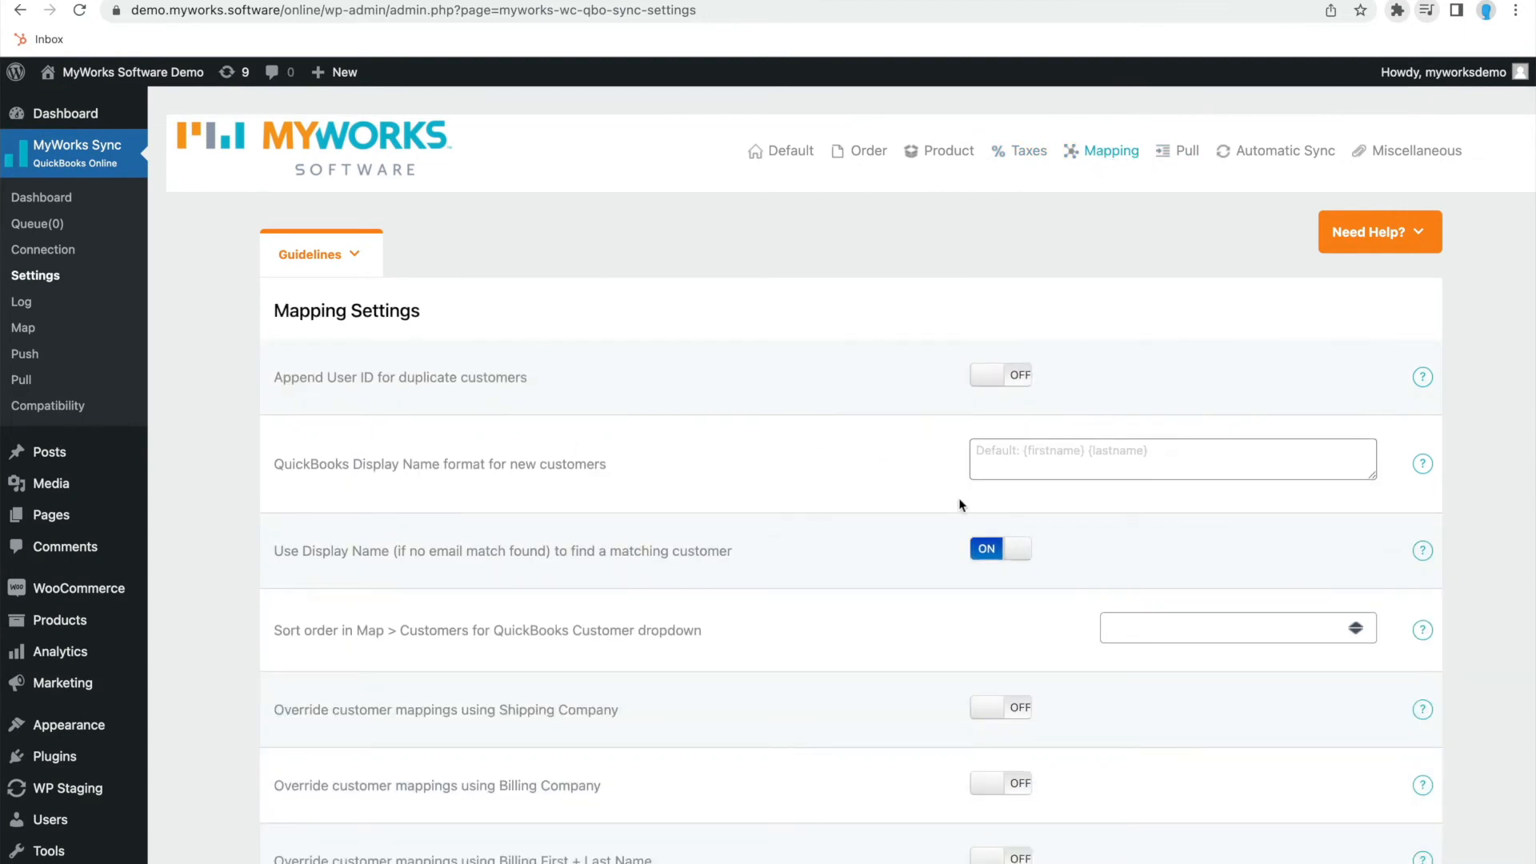
scroll(525, 530, down, 3)
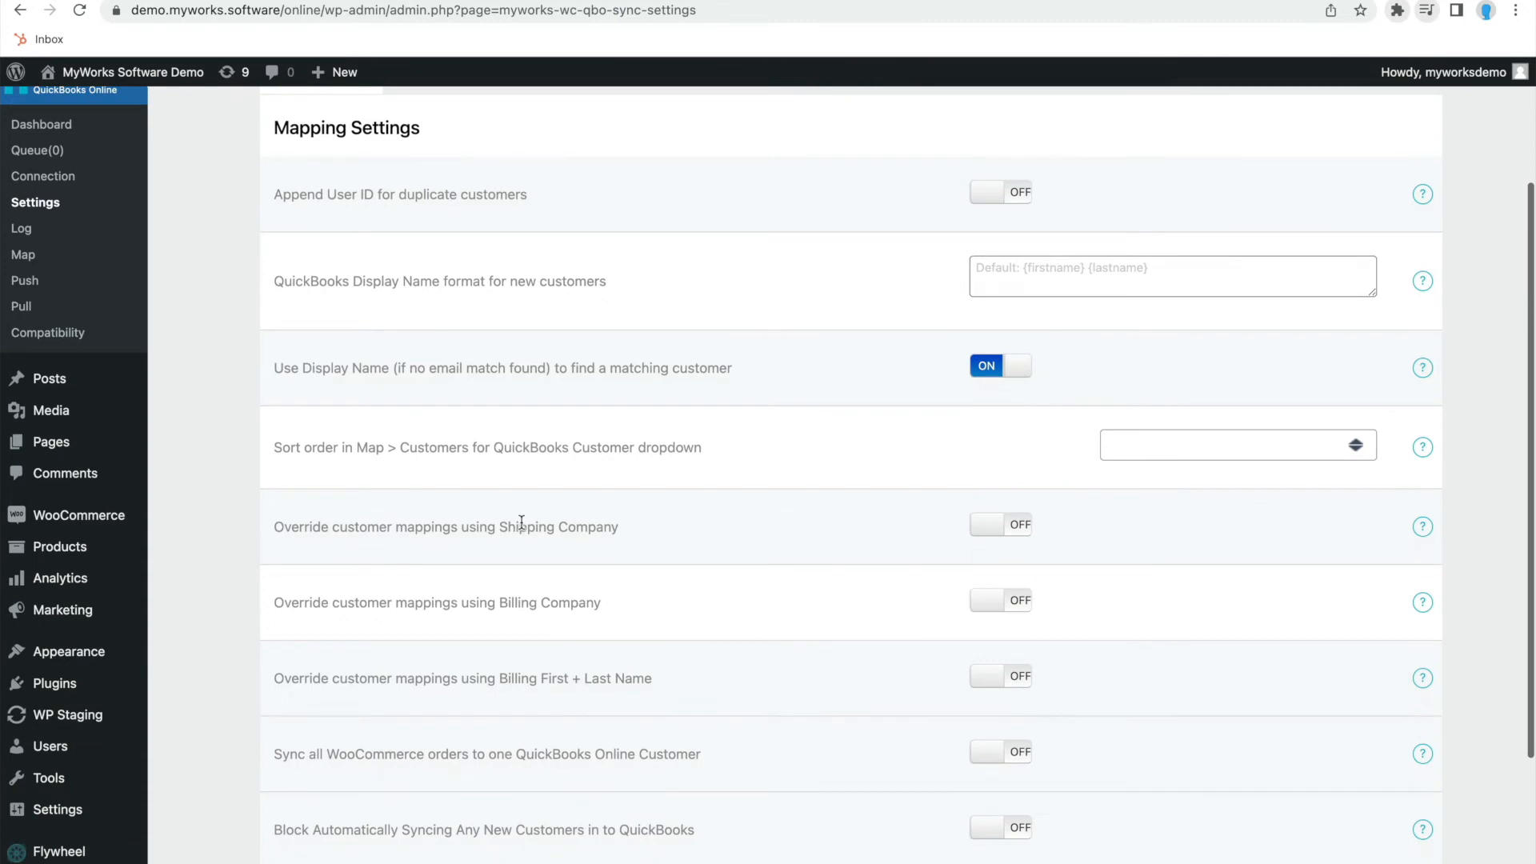
drag(273, 368, 341, 372)
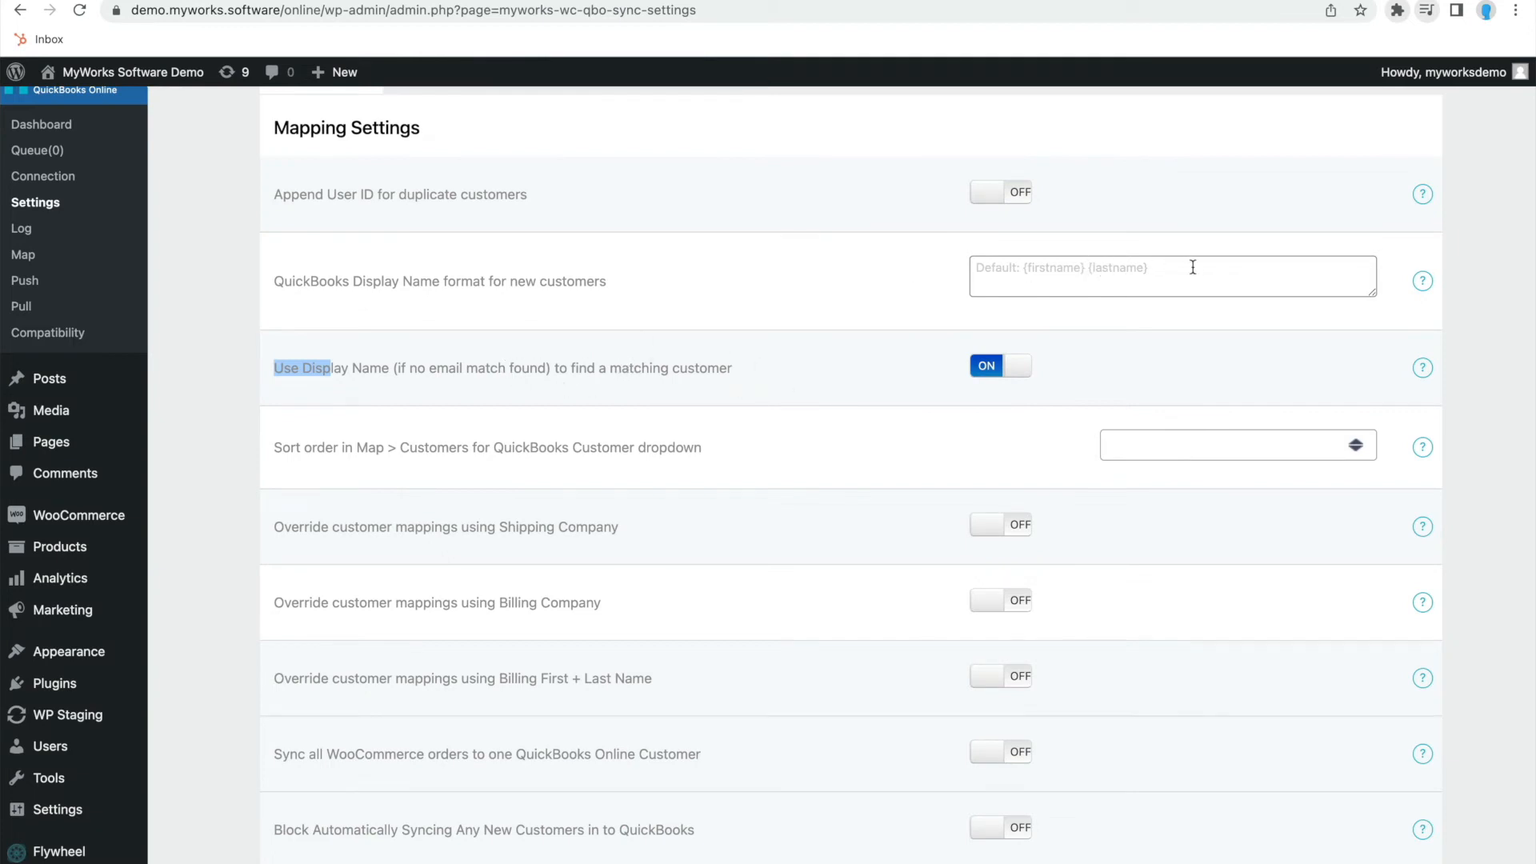
click(536, 367)
Step: Try {companyname} as the QuickBooks Display Name format for new customers and clear the field again
click(1169, 275)
mouse_move(1422, 284)
text({companyn)
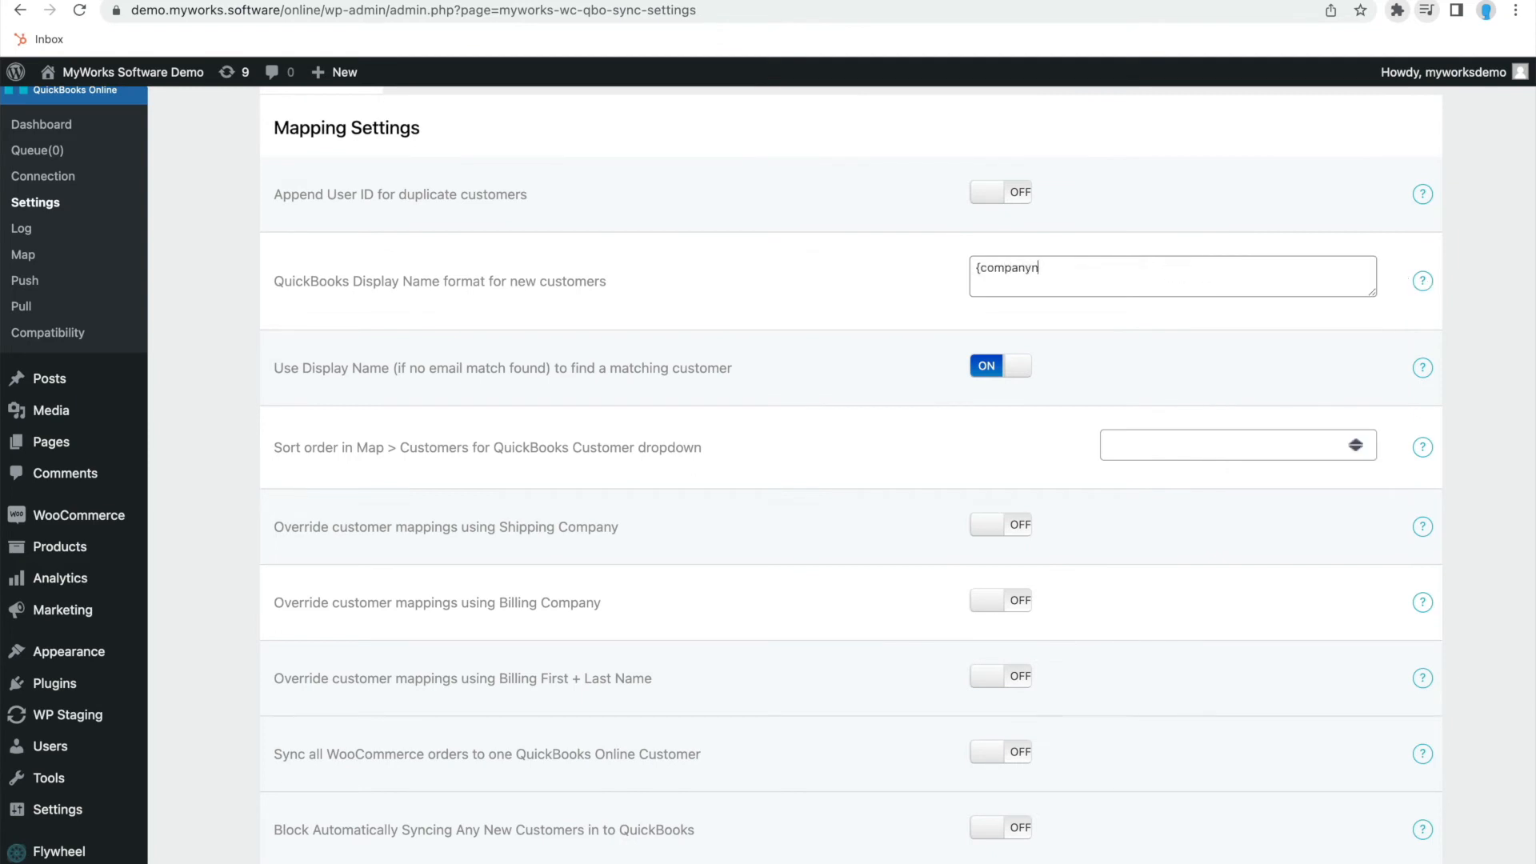
text(ame})
triple_click(1105, 266)
key(BackSpace)
Step: Turn on syncing all WooCommerce orders to one QuickBooks Online customer and choose the test customer for it
scroll(559, 372, down, 3)
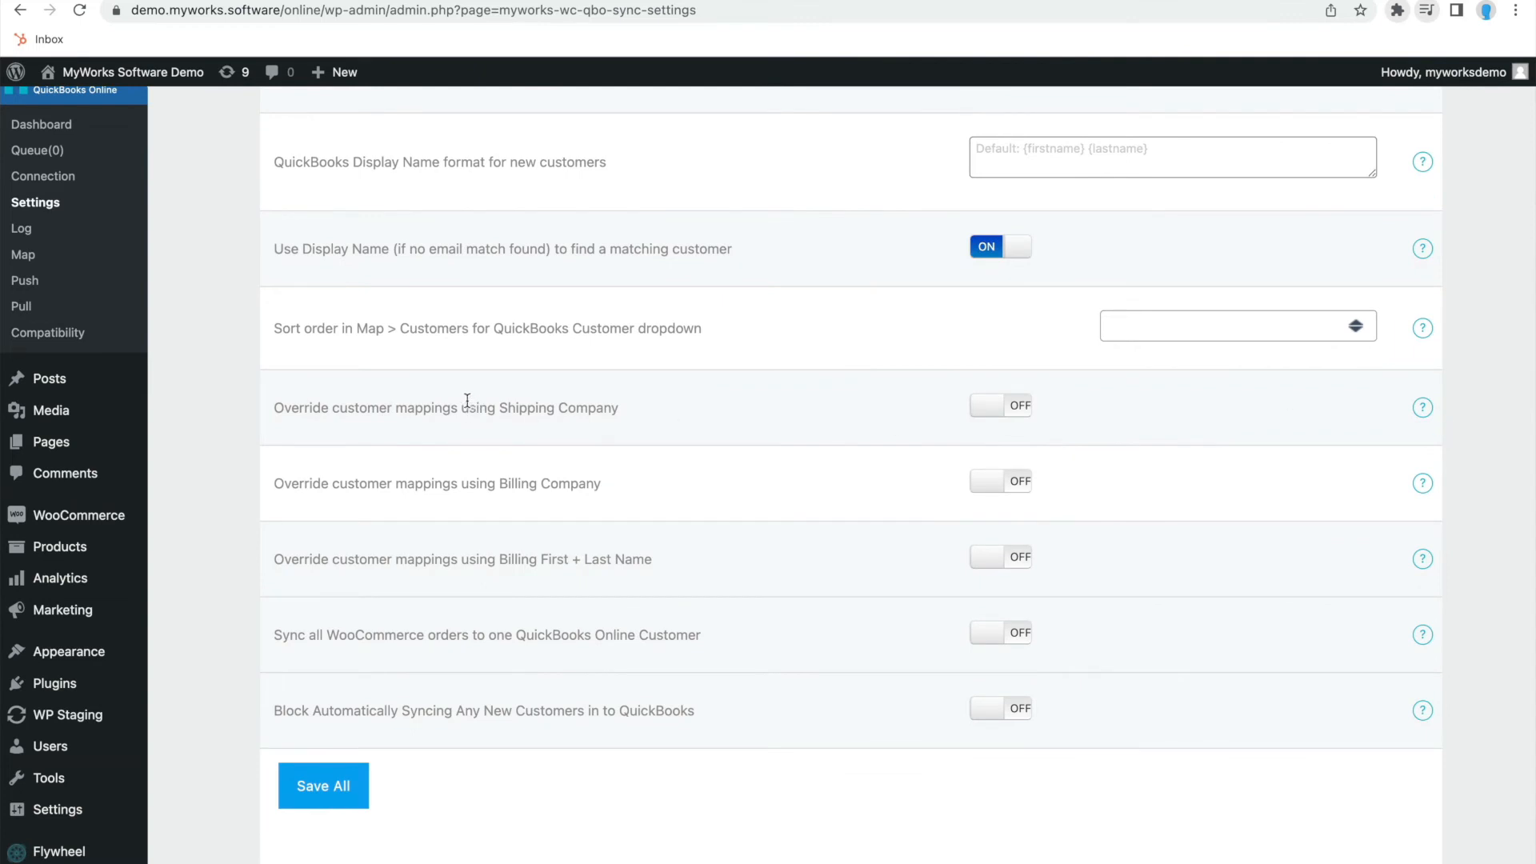
scroll(468, 404, down, 2)
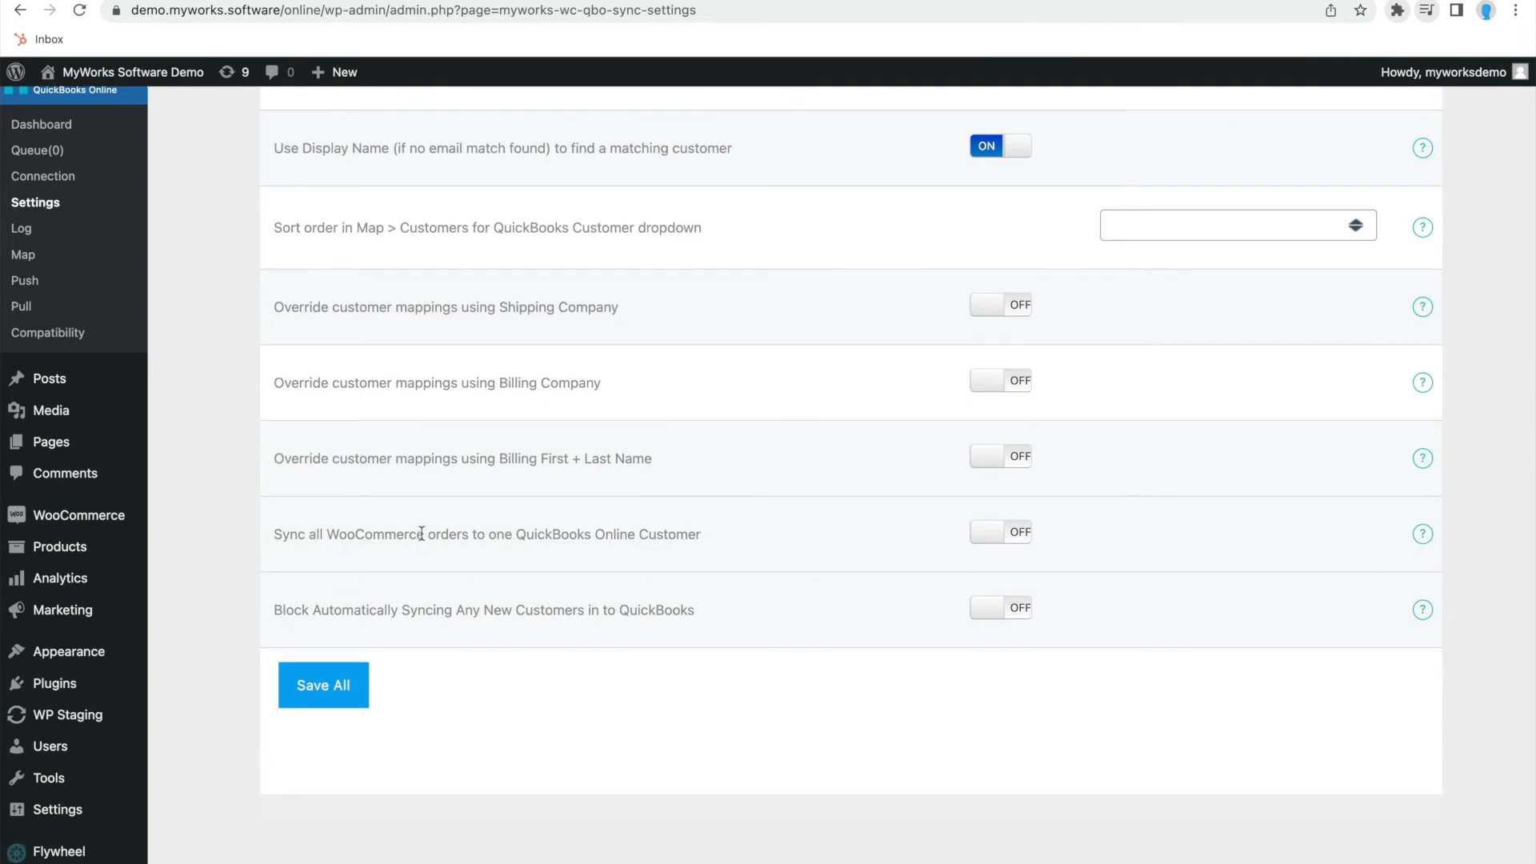
drag(277, 537, 558, 538)
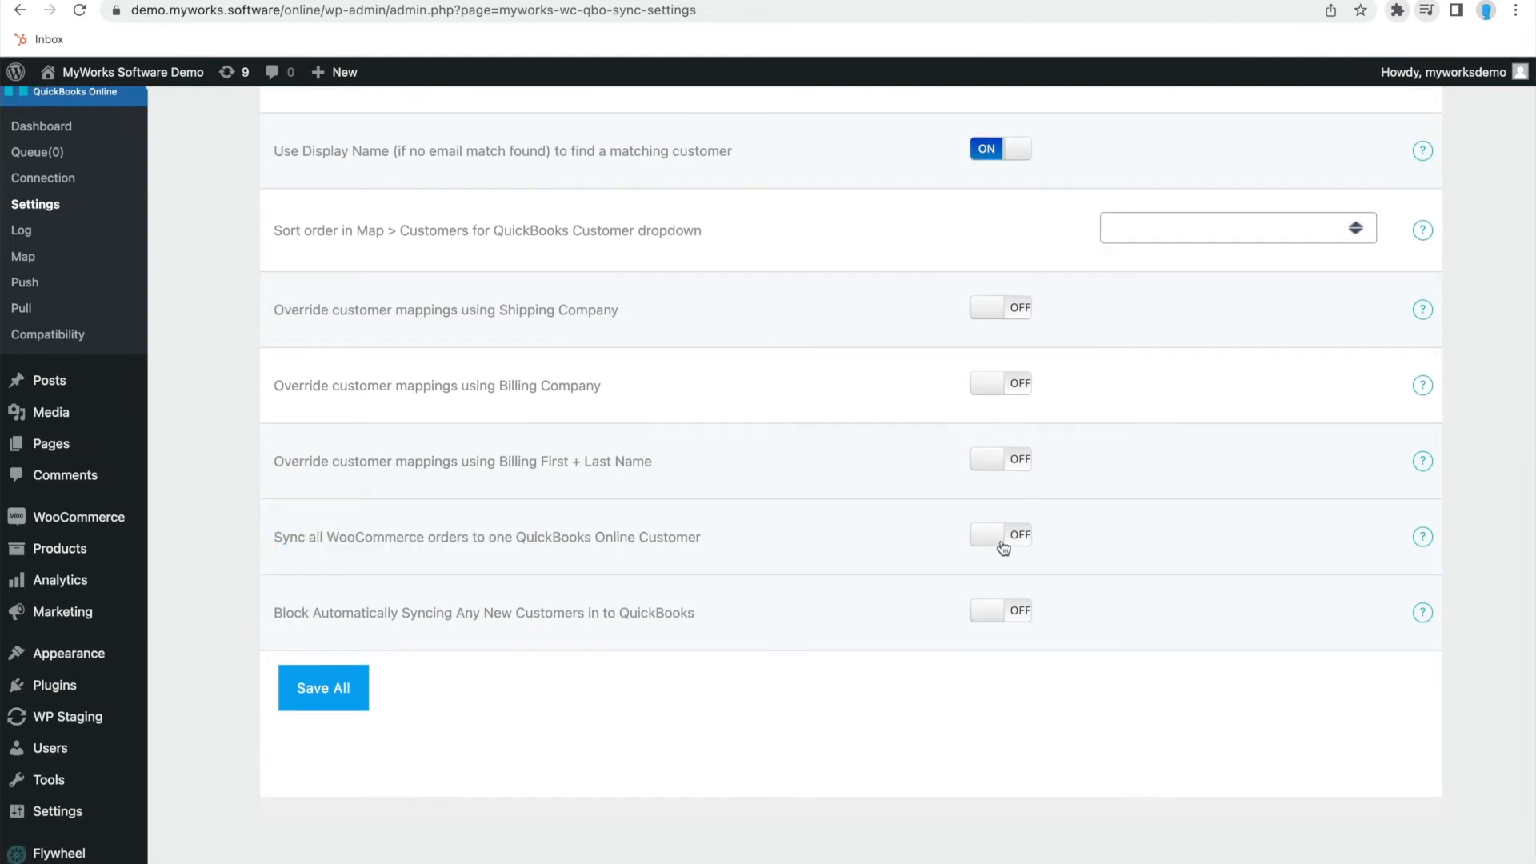
click(1018, 539)
scroll(1016, 538, down, 3)
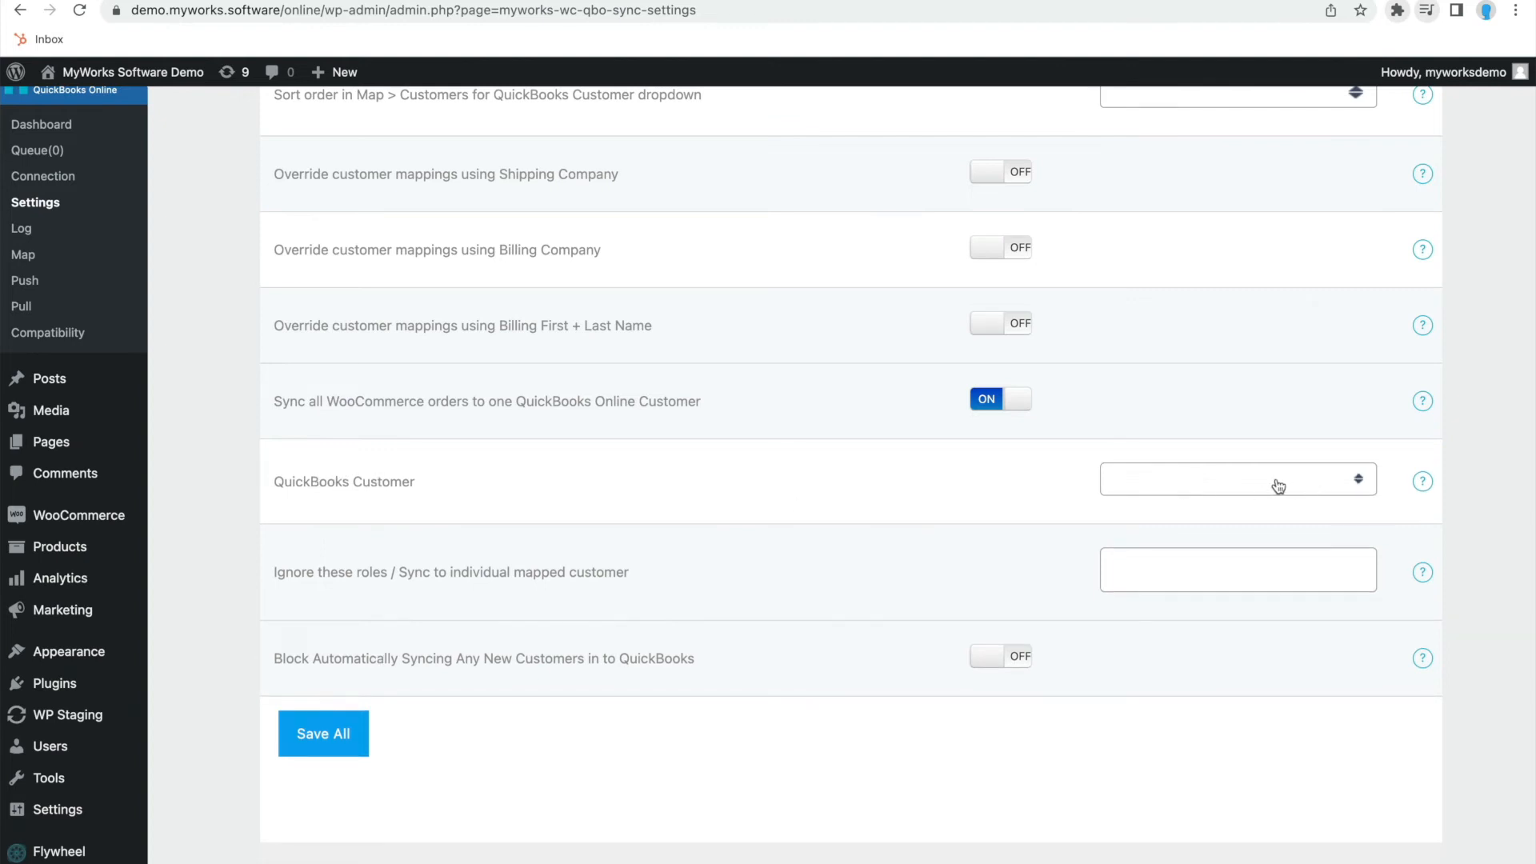
click(1162, 480)
scroll(1201, 647, down, 2)
scroll(1201, 647, down, 15)
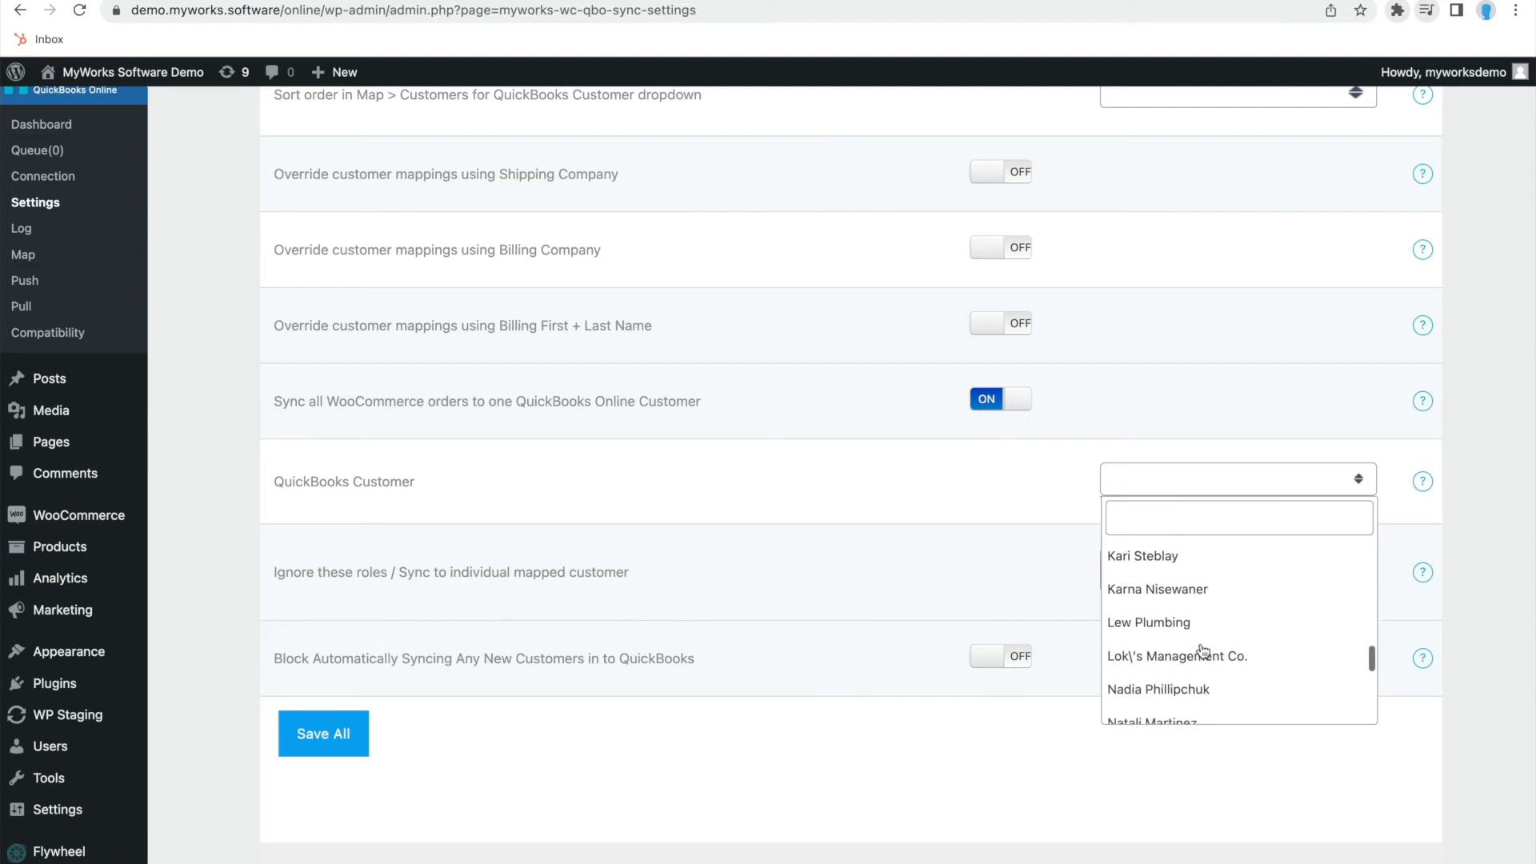
scroll(1203, 649, down, 2)
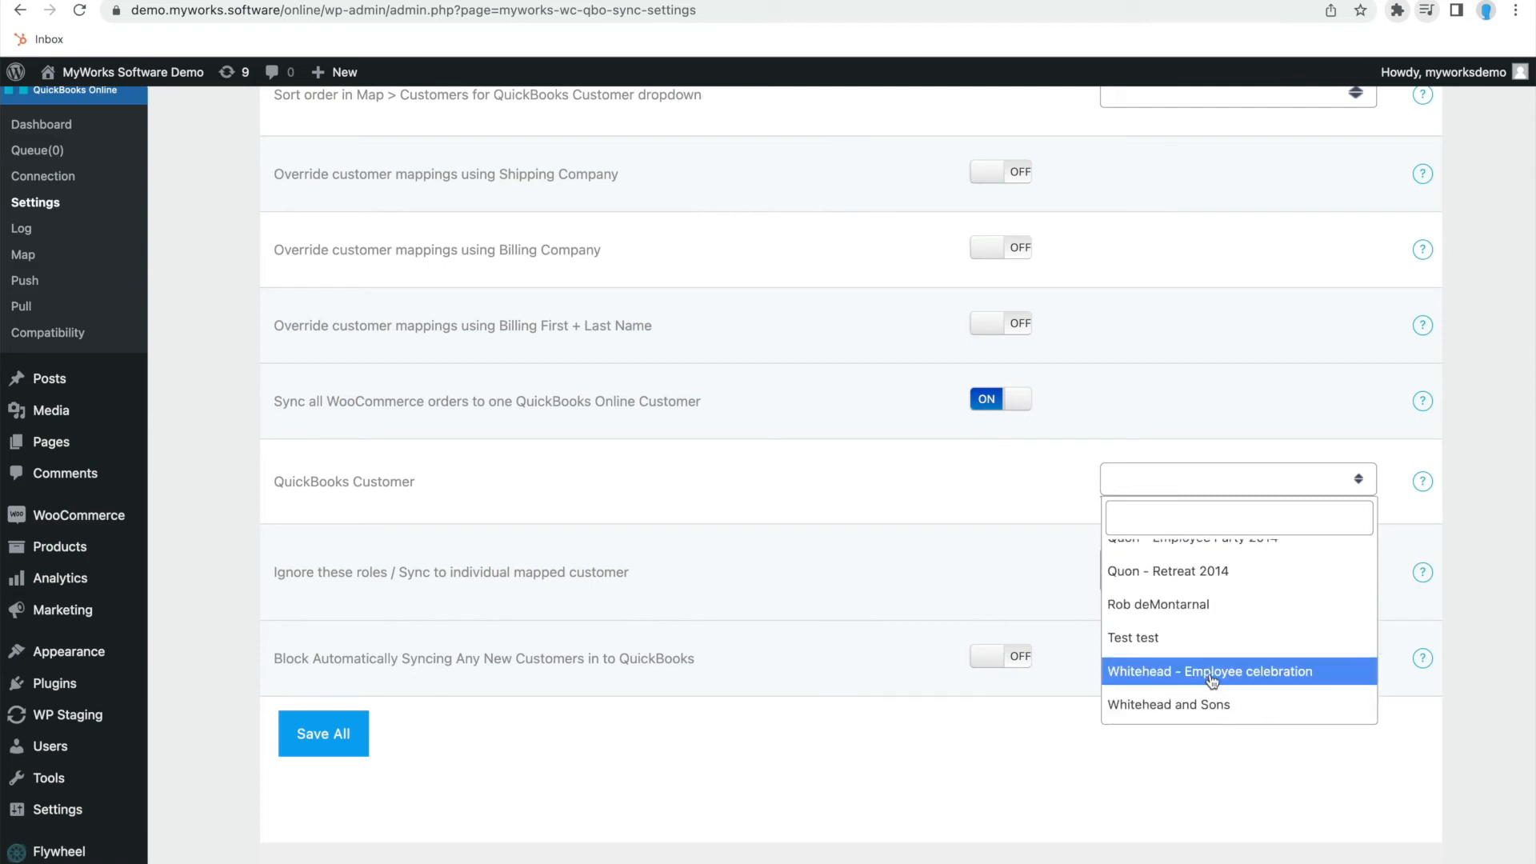
click(1191, 647)
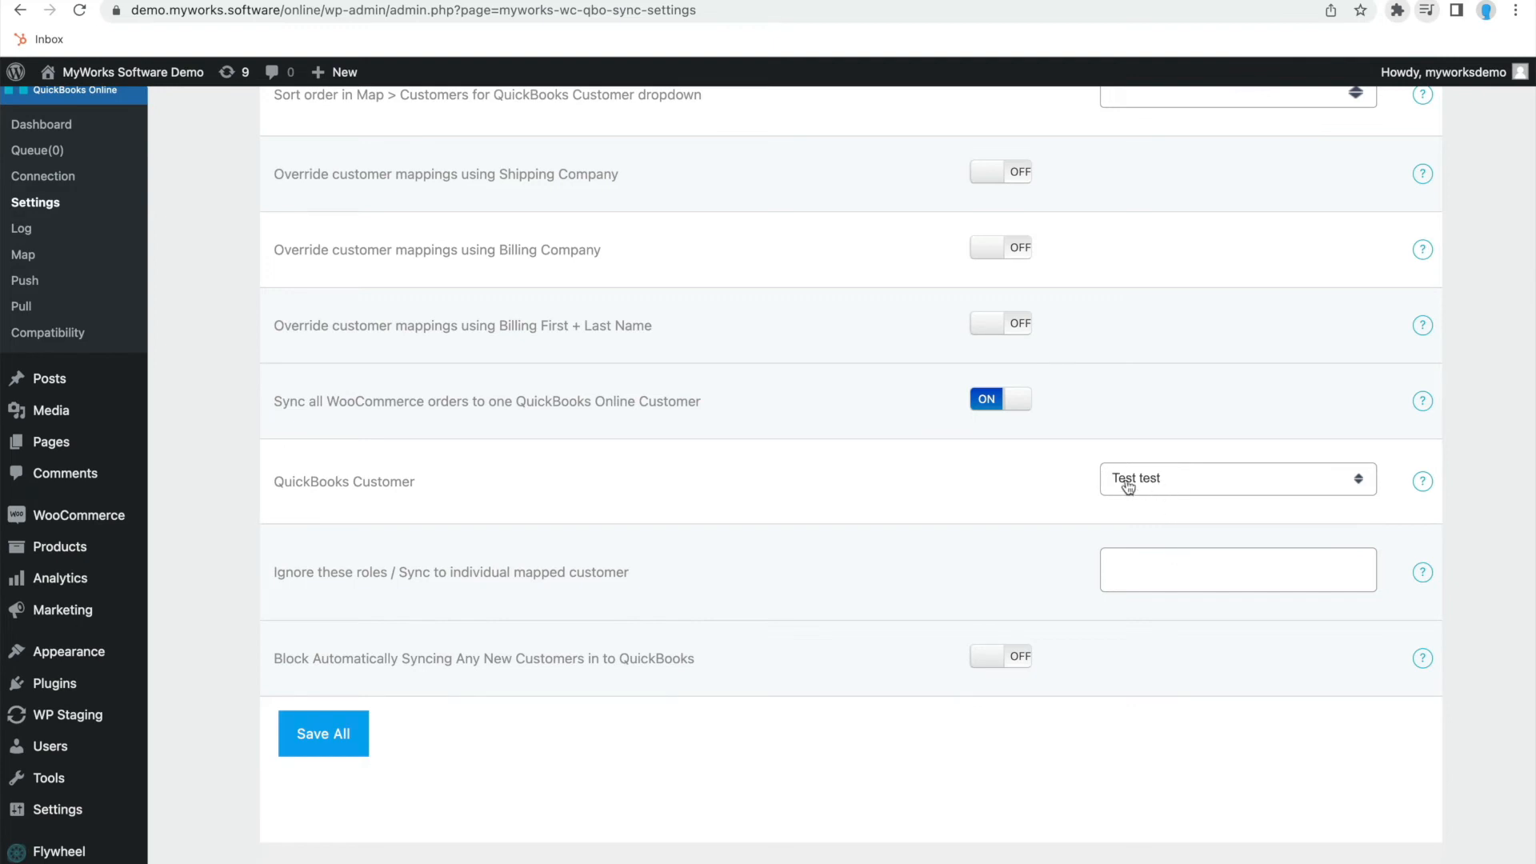
Step: Try subscriber as an ignored role, remove it, and turn off syncing all WooCommerce orders to one QuickBooks Online customer
click(1131, 552)
scroll(1176, 683, down, 3)
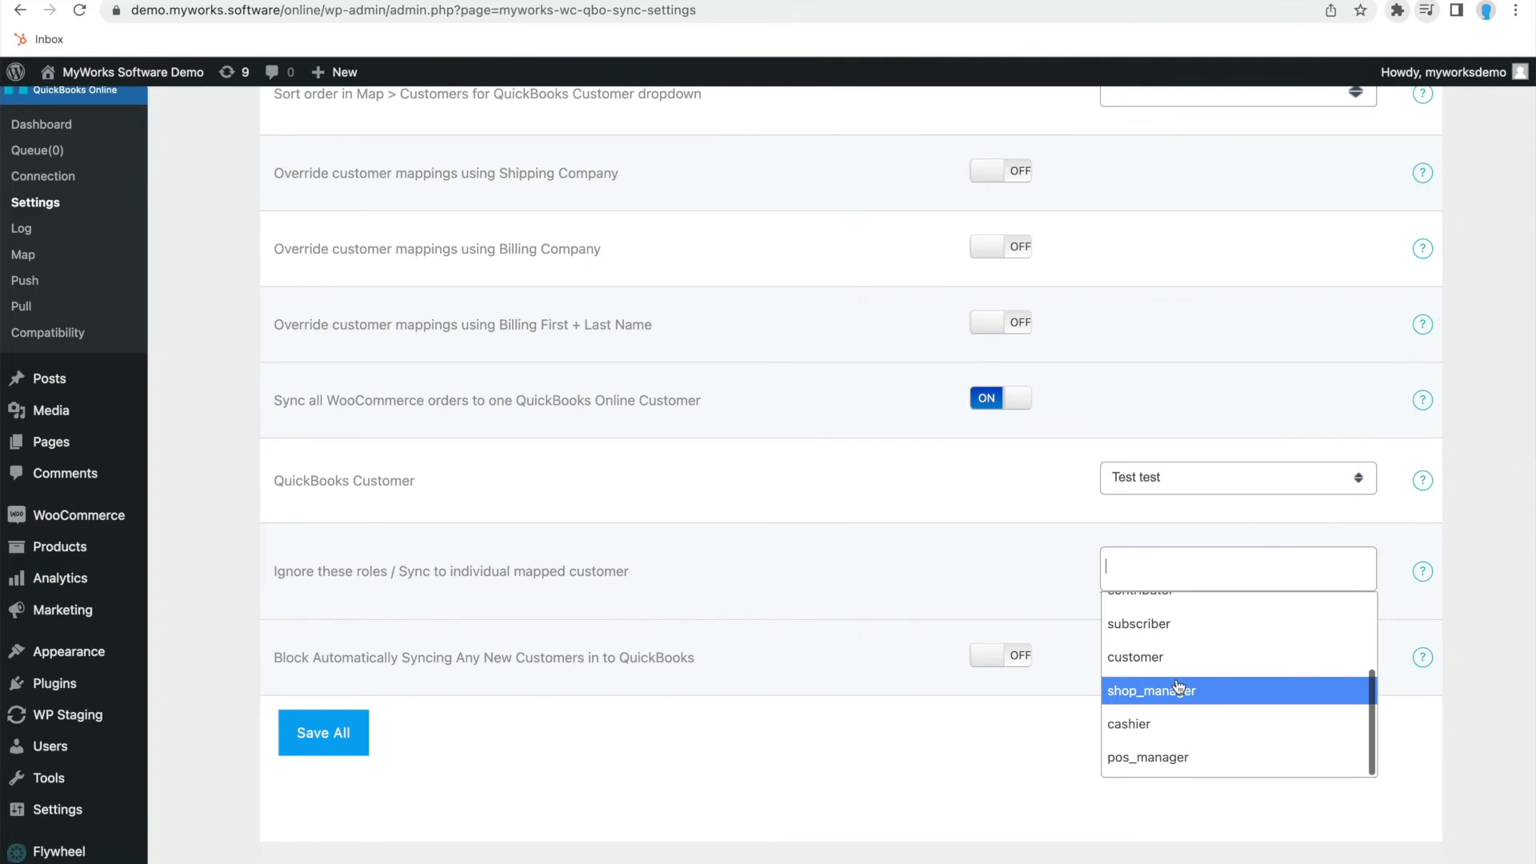
click(1189, 632)
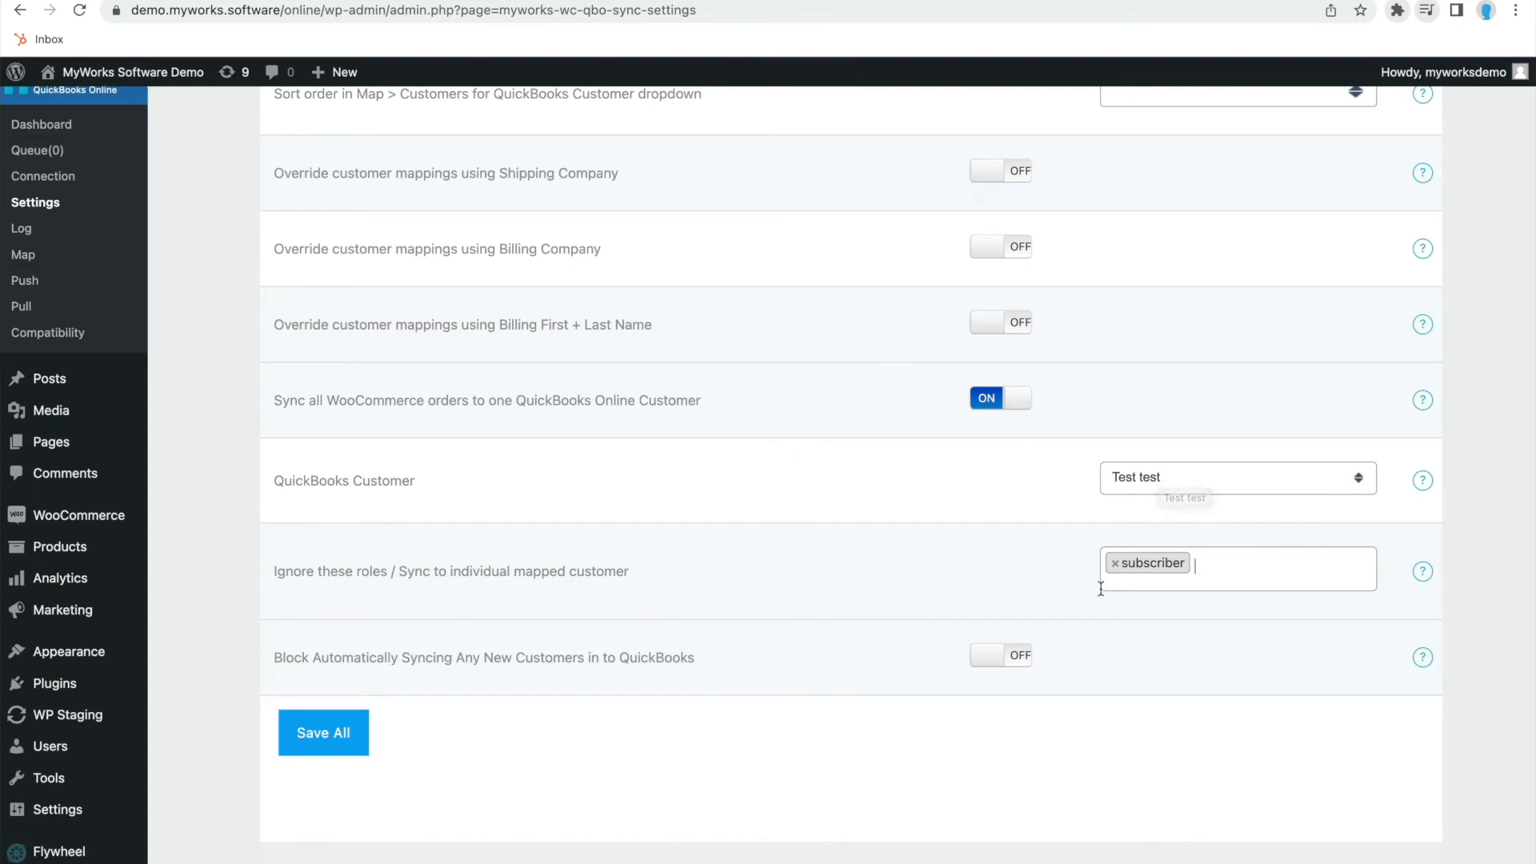
click(1116, 567)
click(1078, 560)
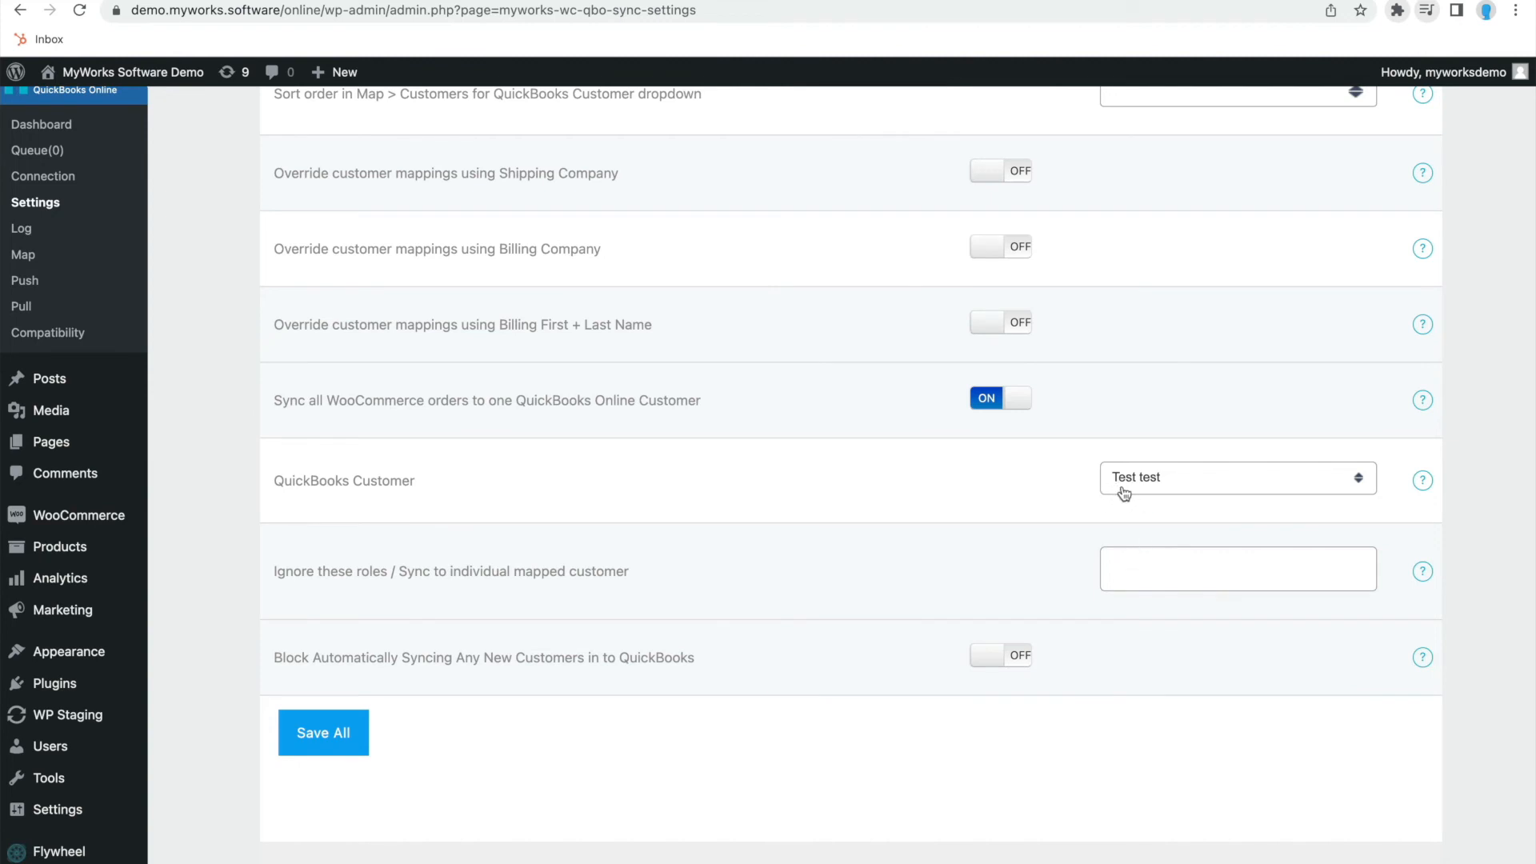
click(988, 411)
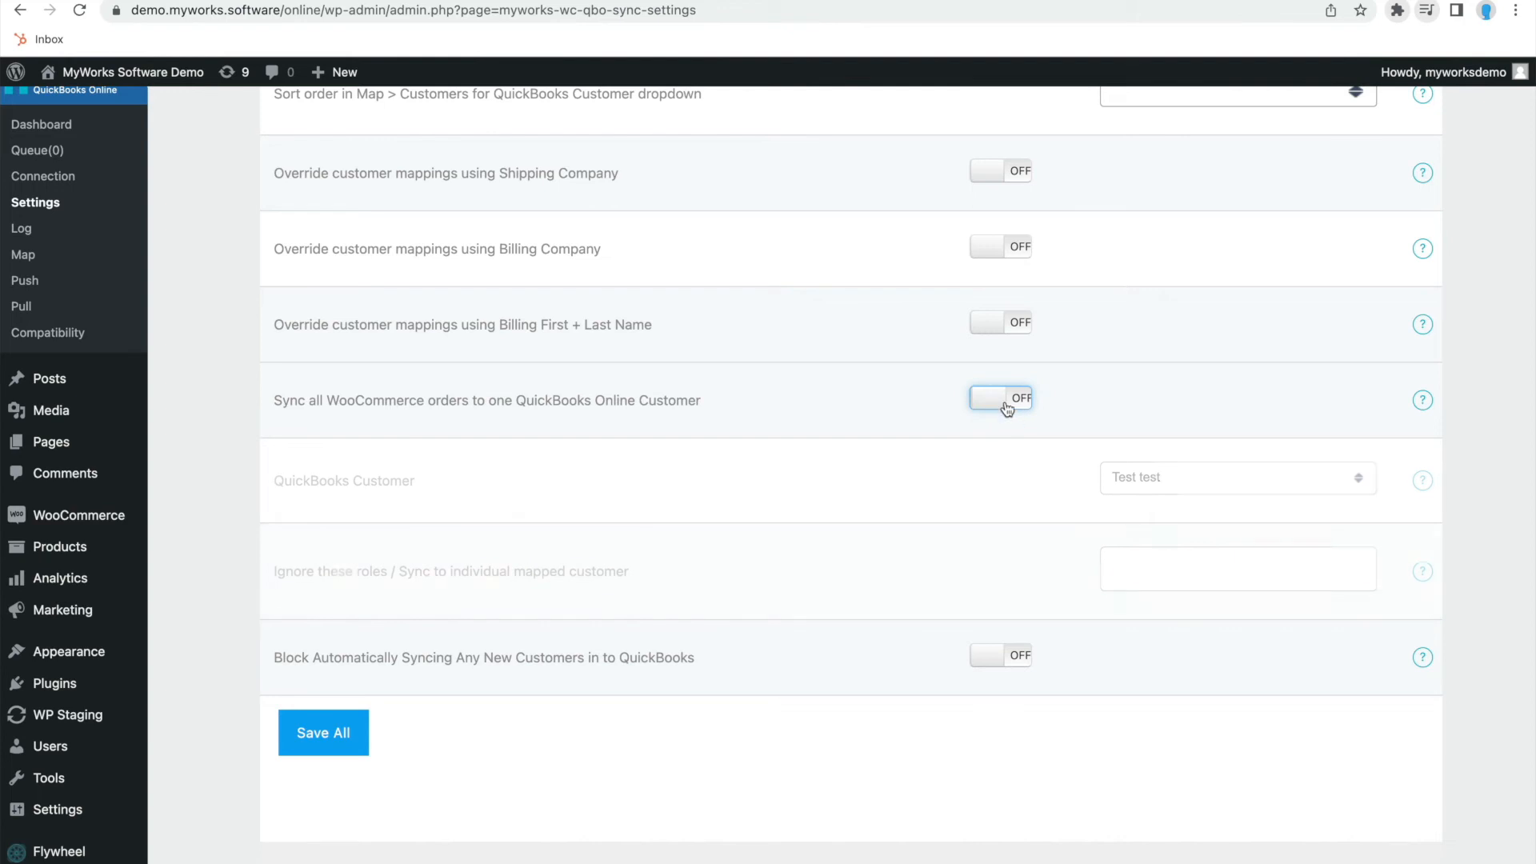
Step: Examine the mapping setting that blocks automatically syncing any new customers into QuickBooks
drag(282, 610, 524, 636)
click(541, 610)
double_click(557, 610)
click(717, 620)
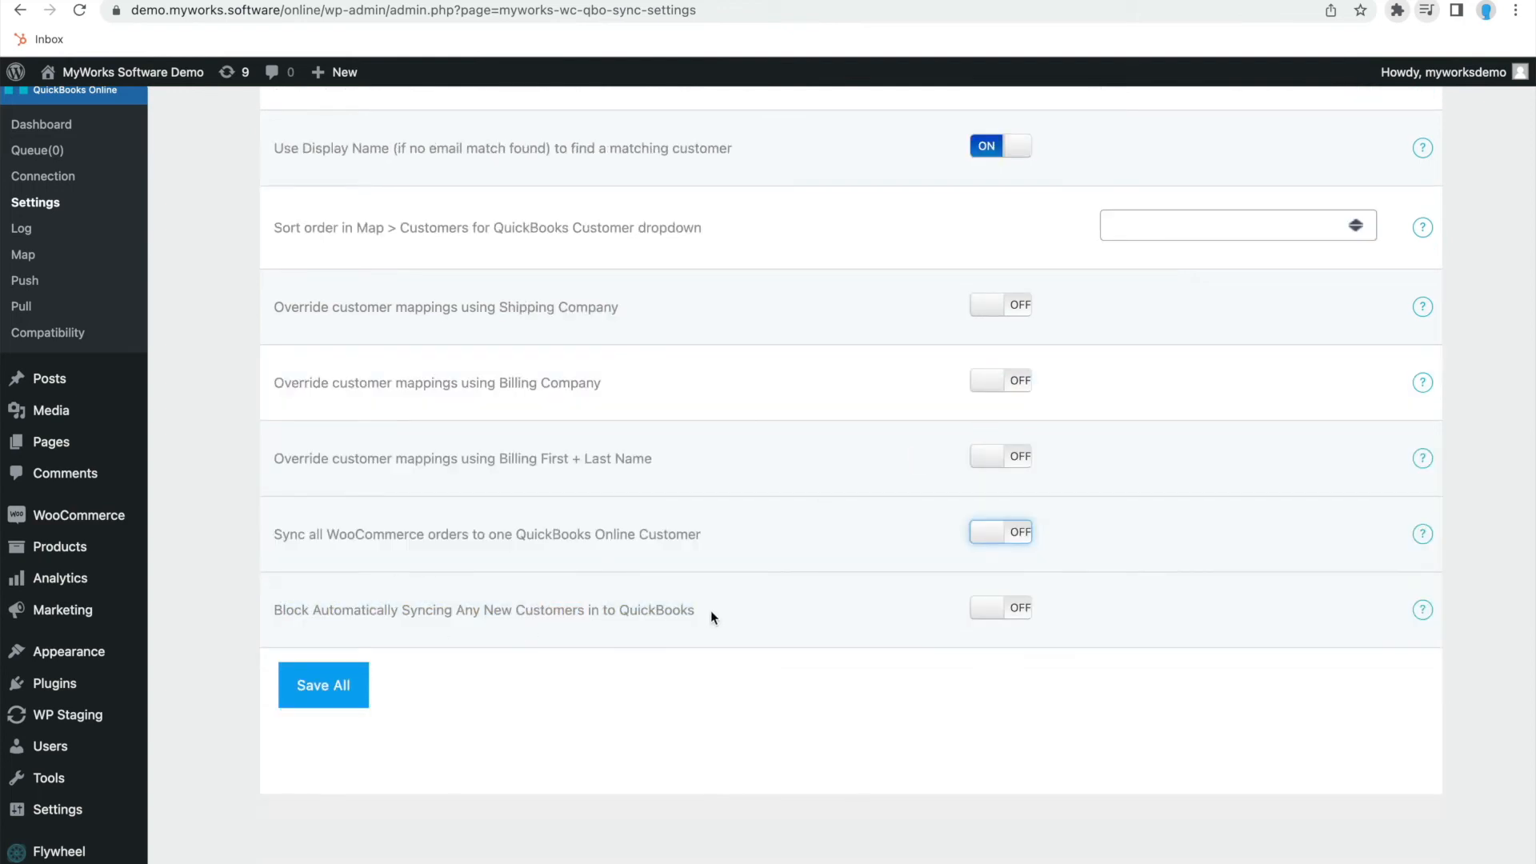
click(1013, 615)
Step: View the Pull settings, open the Automatic Sync settings, and compare the two sync directions between WooCommerce and QuickBooks Online
scroll(594, 645, up, 5)
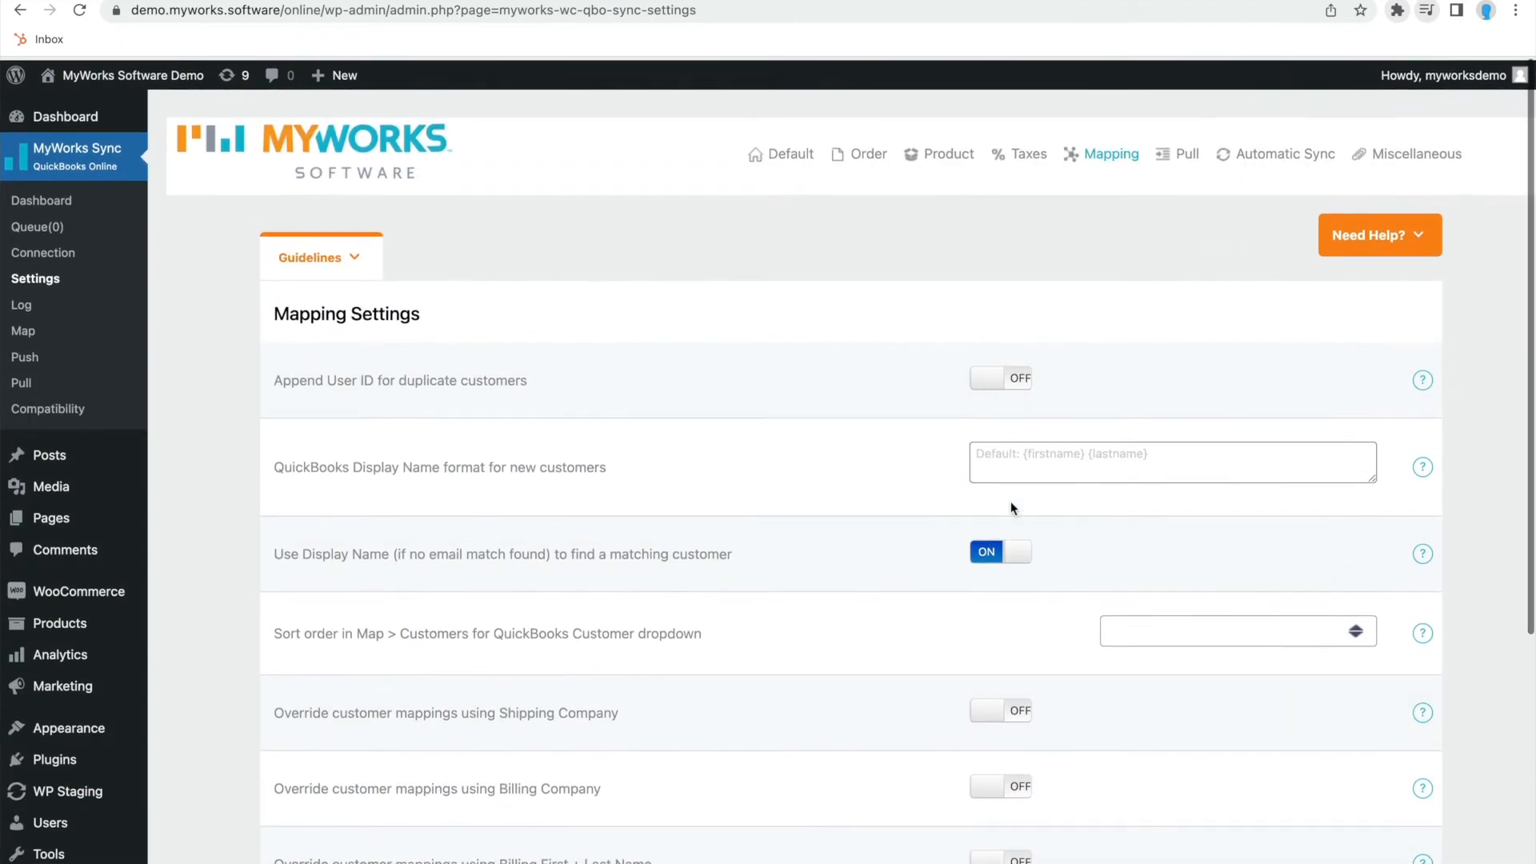
click(1186, 153)
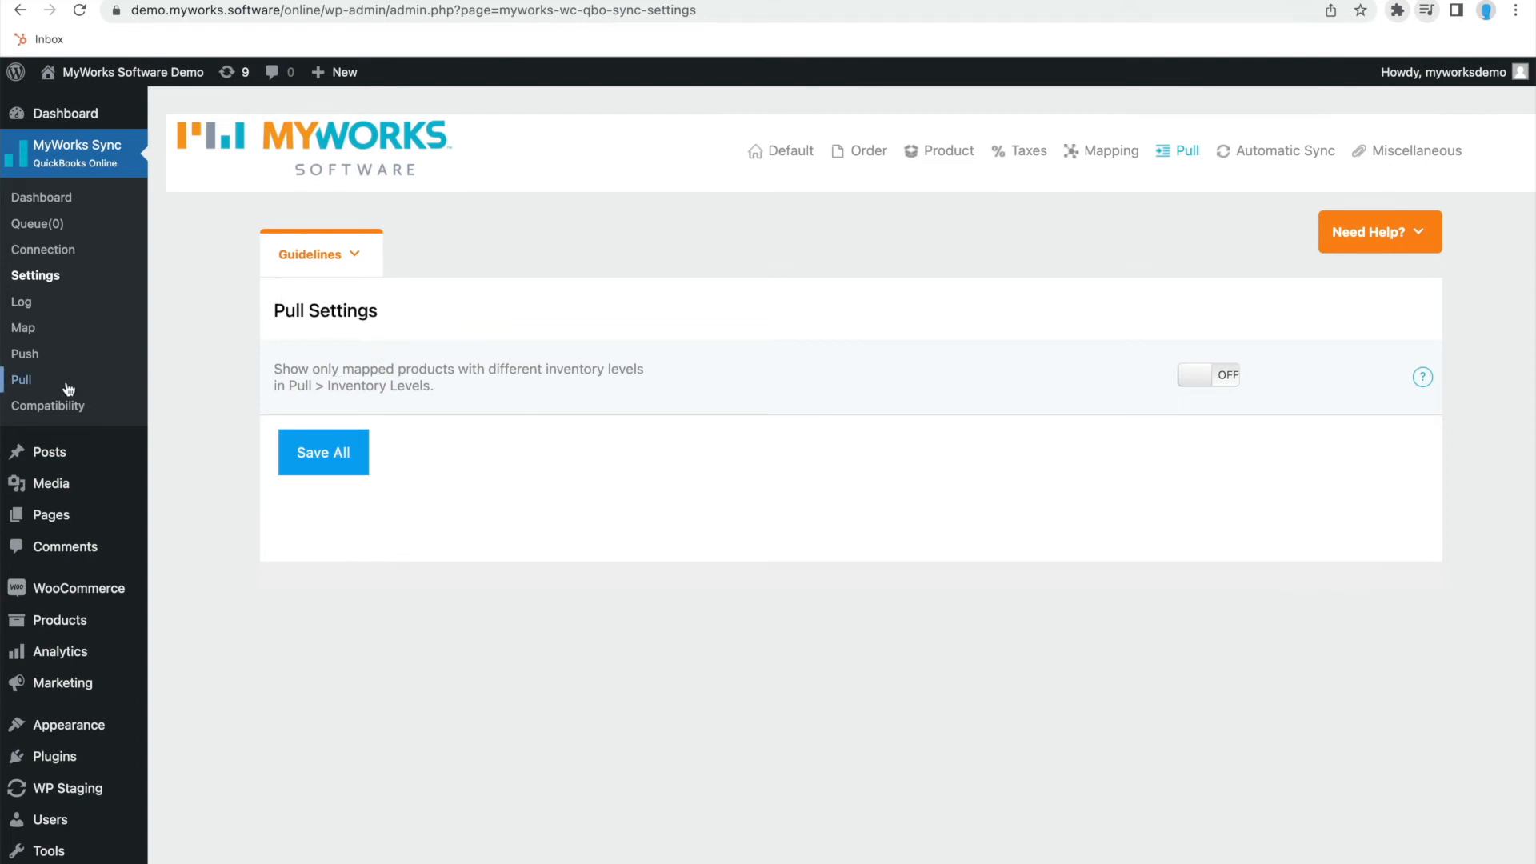
click(1269, 159)
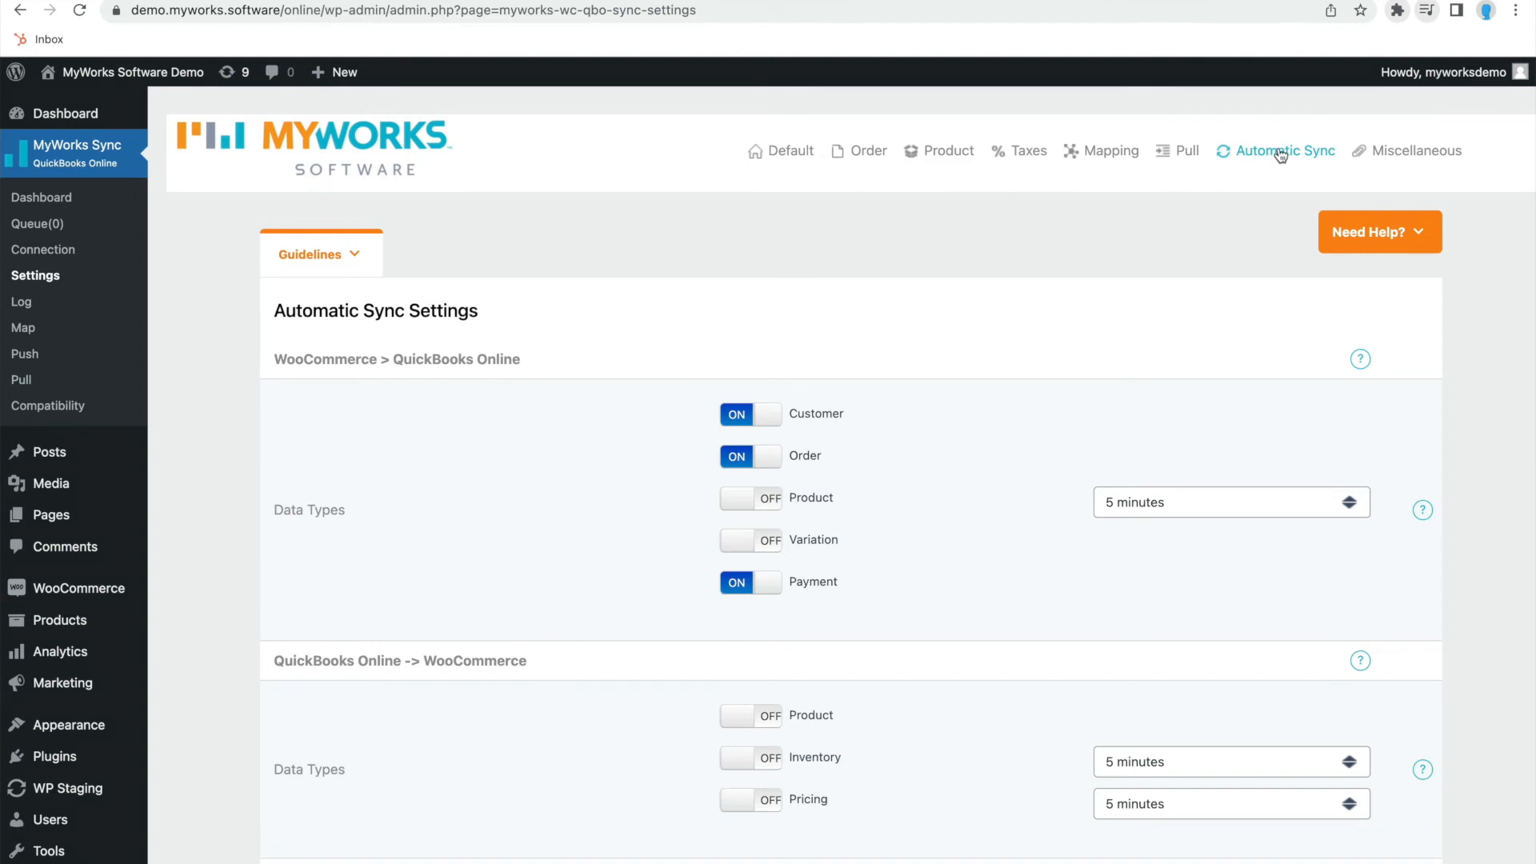
scroll(1047, 330, down, 1)
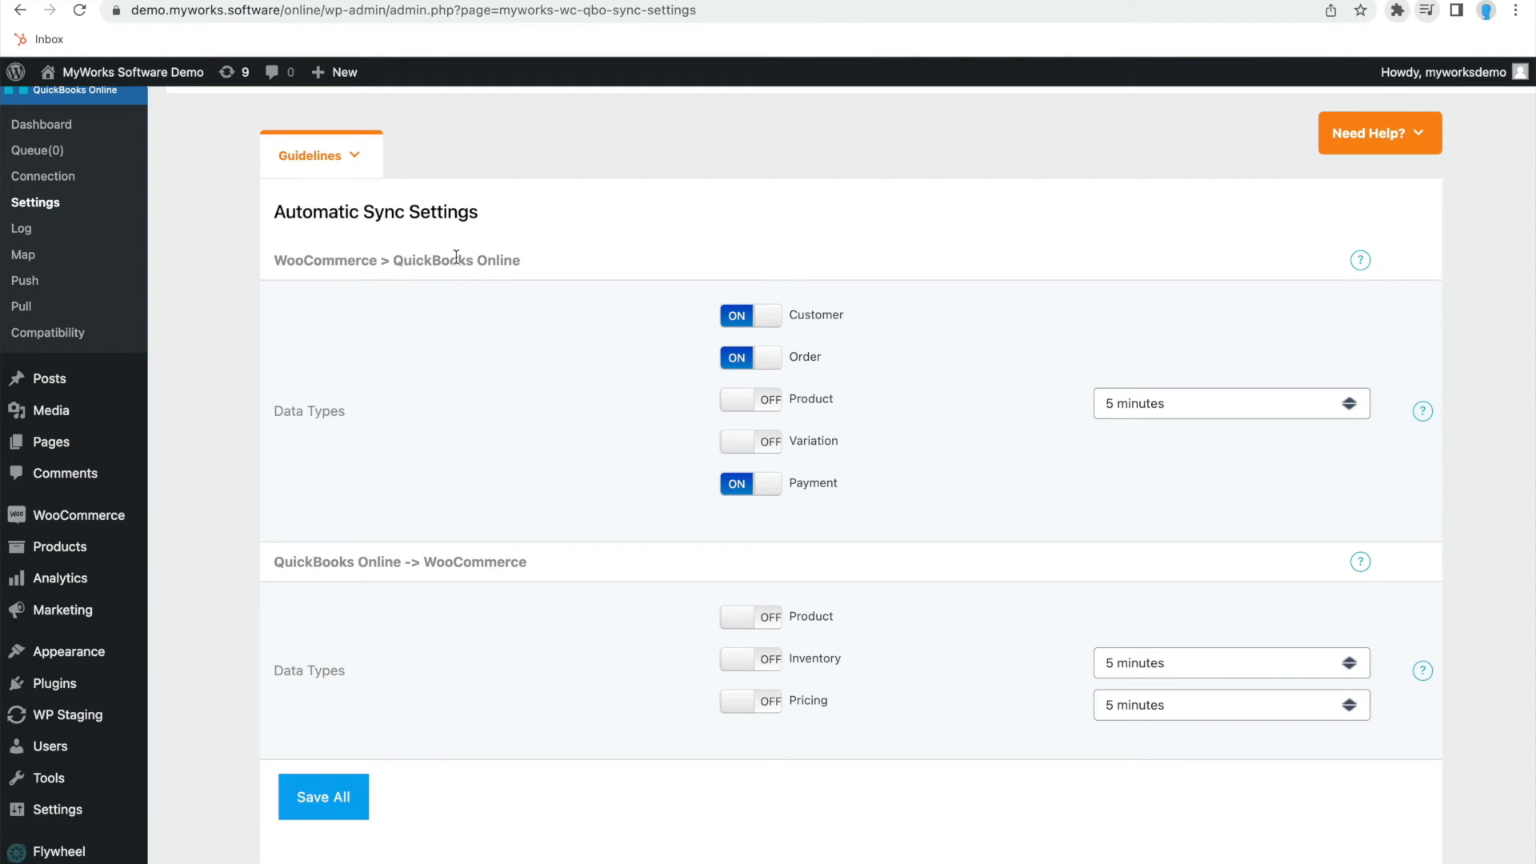
double_click(340, 263)
drag(393, 262, 493, 266)
double_click(276, 562)
click(451, 562)
triple_click(450, 563)
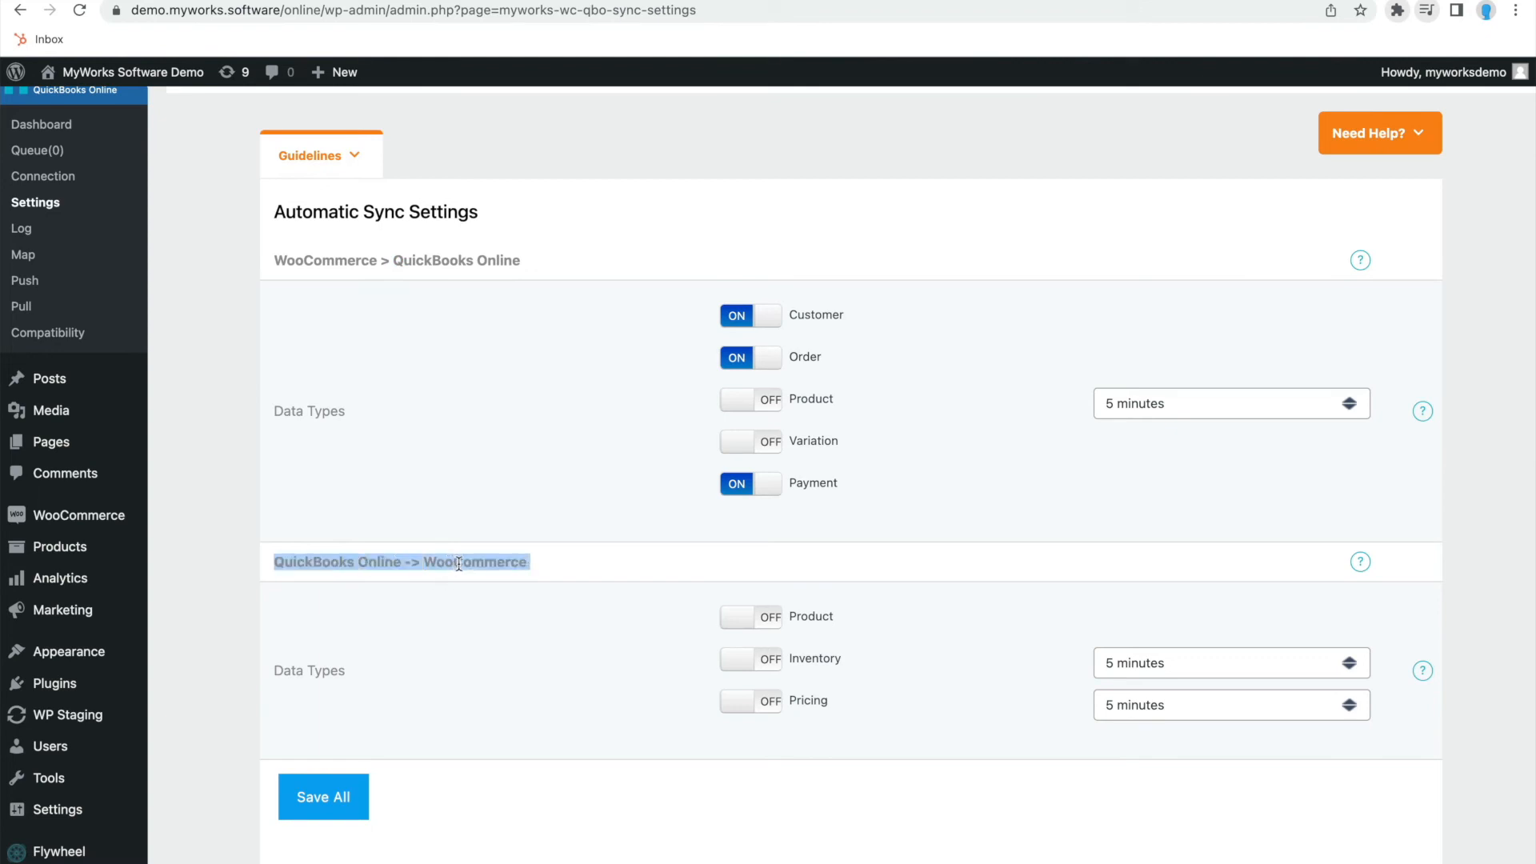
Step: Review the customer, order and inventory data types that can be switched on for automatic sync
scroll(877, 482, up, 2)
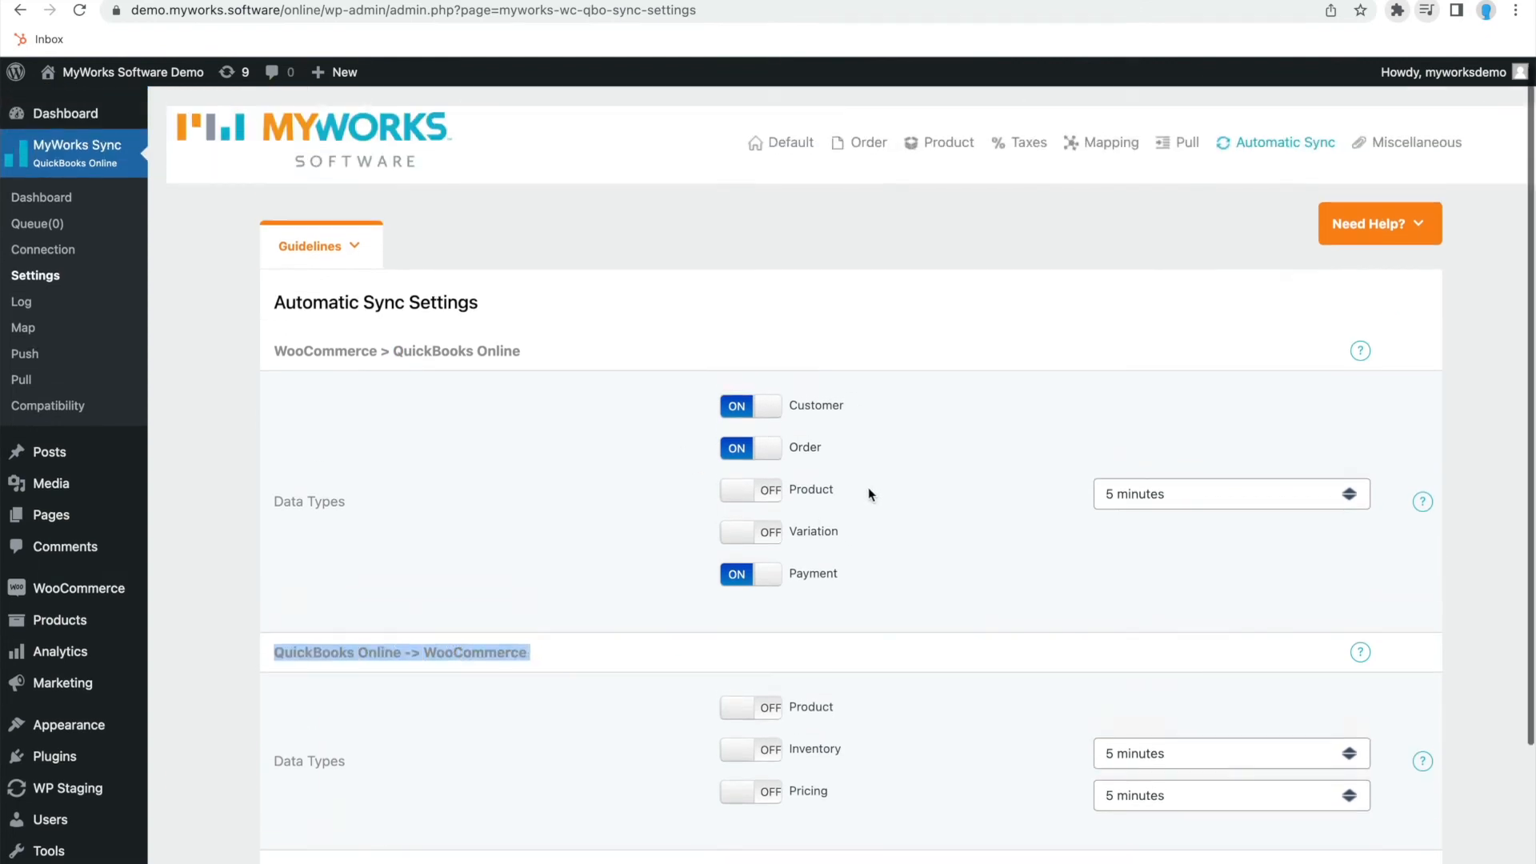
double_click(806, 406)
click(798, 449)
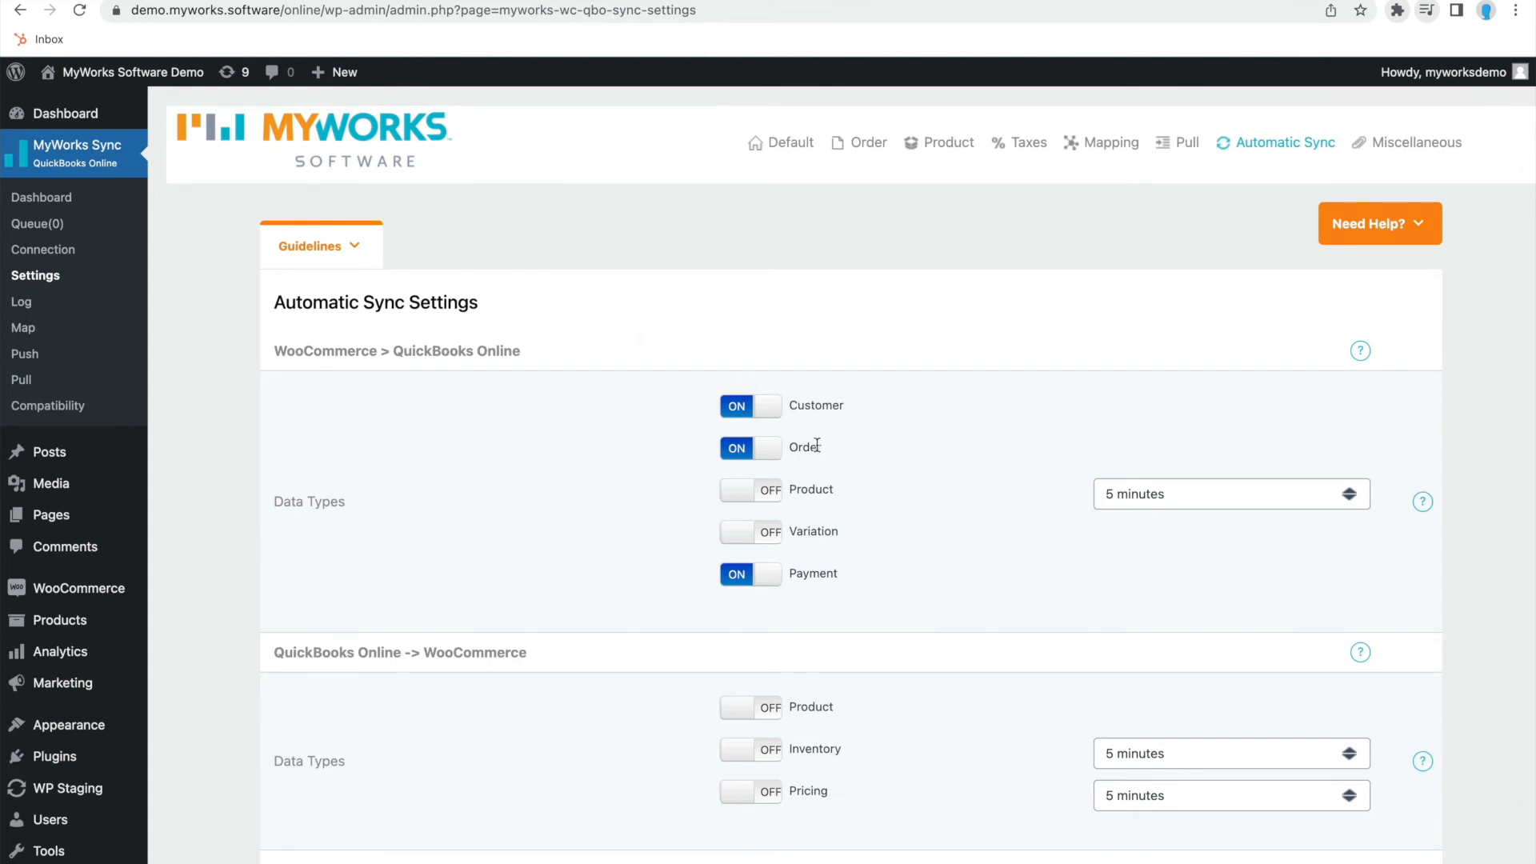
scroll(818, 449, down, 3)
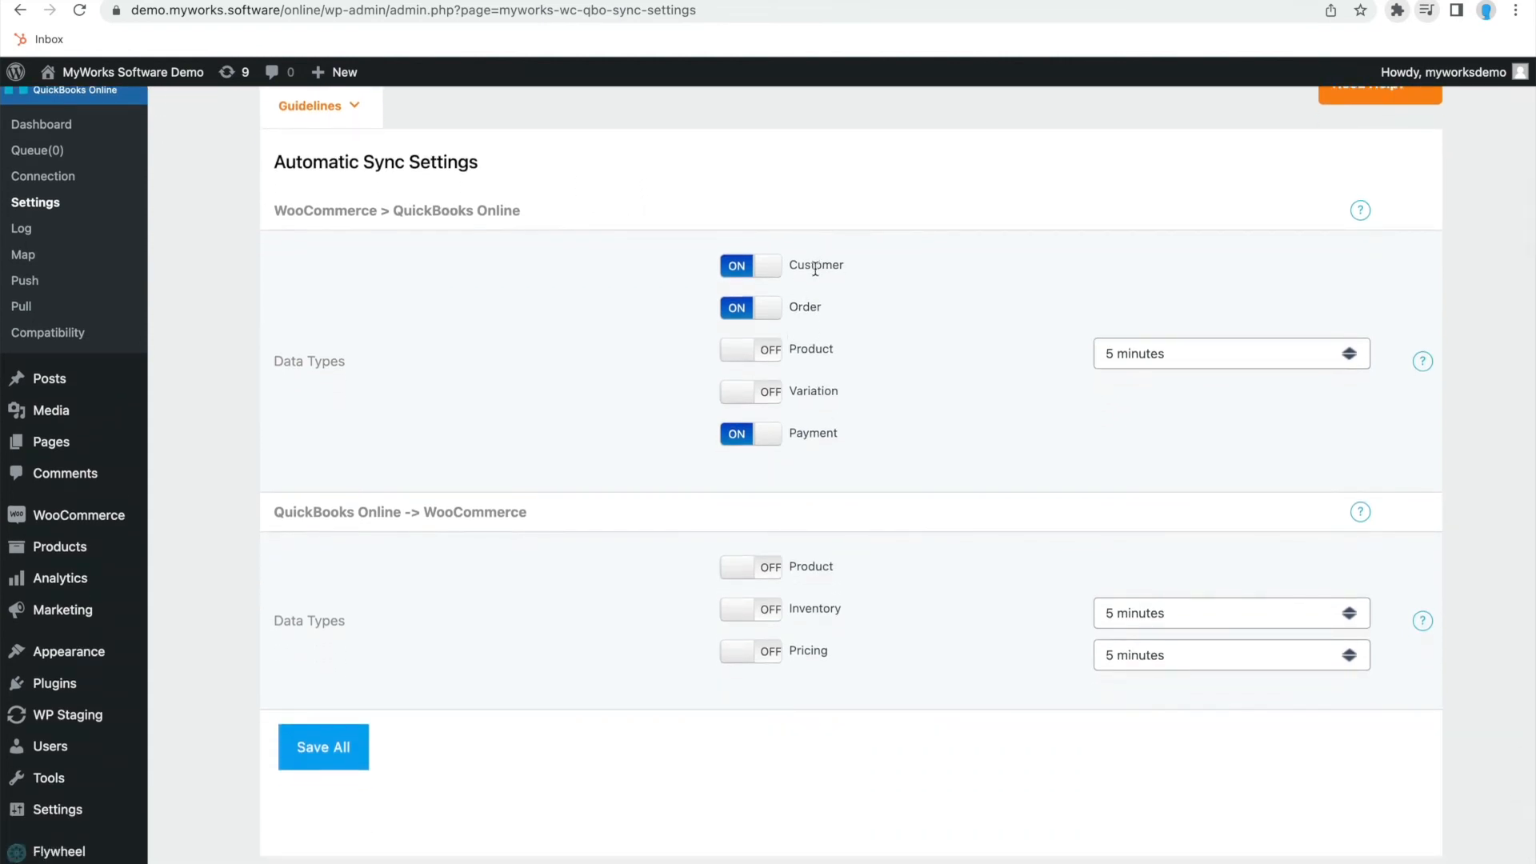
double_click(816, 266)
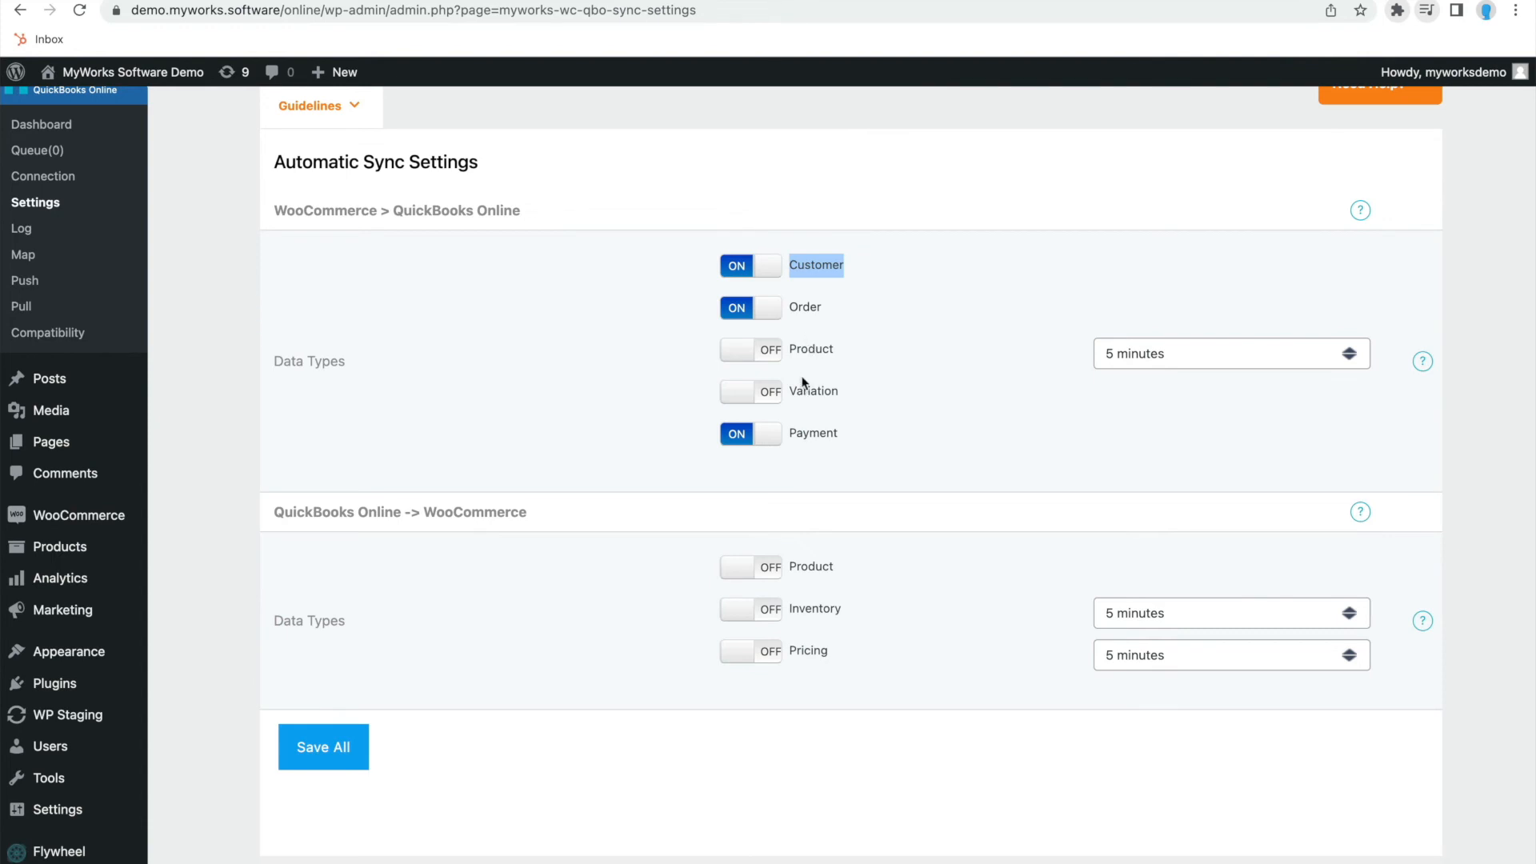
click(817, 612)
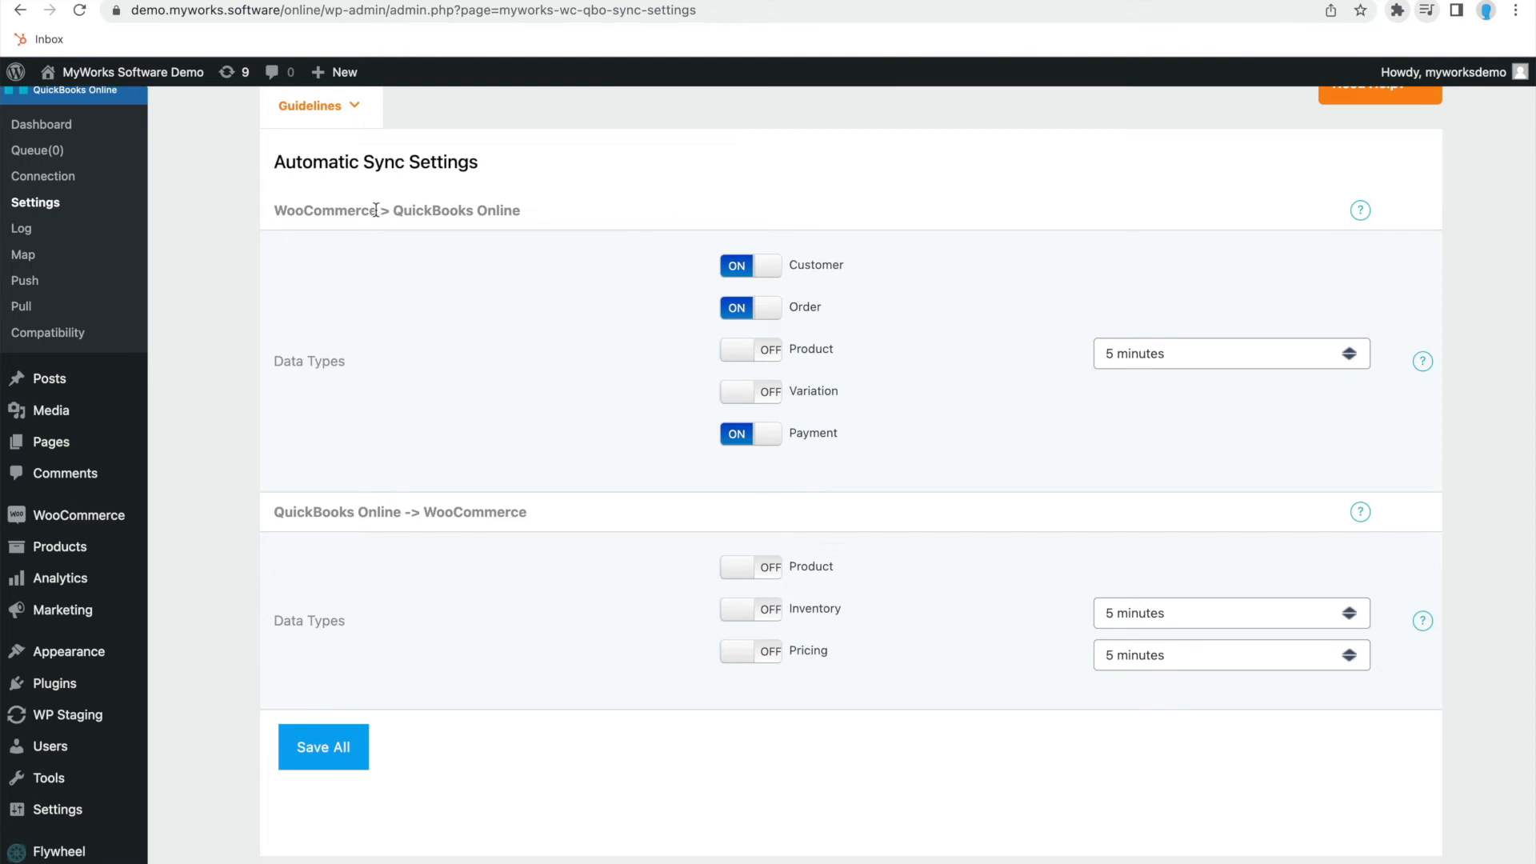
Step: Try automatic Product and Variation sync from WooCommerce to QuickBooks Online, and switch both off again
click(770, 356)
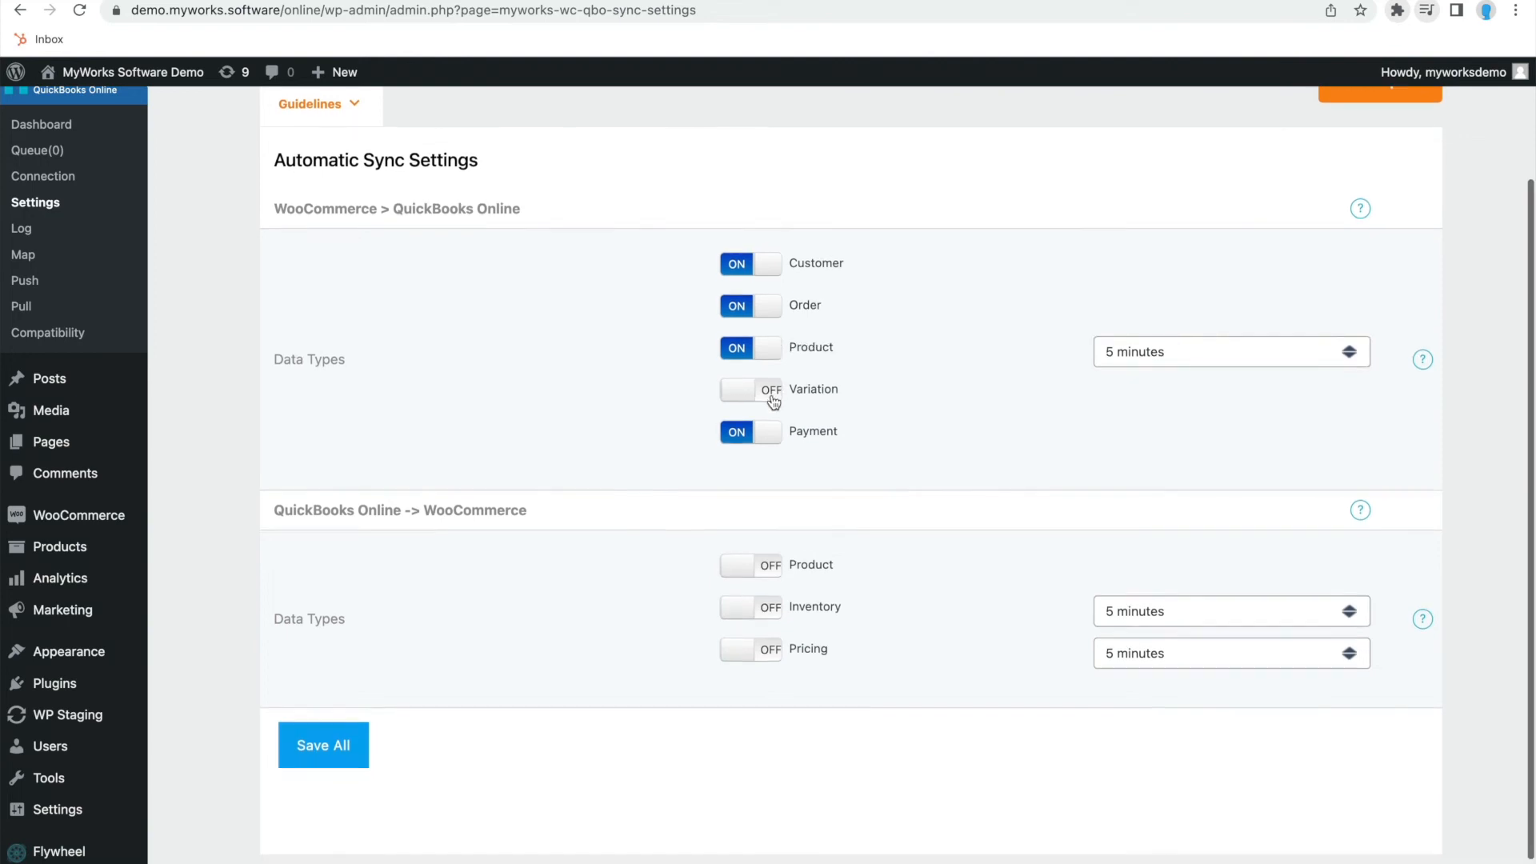
click(770, 390)
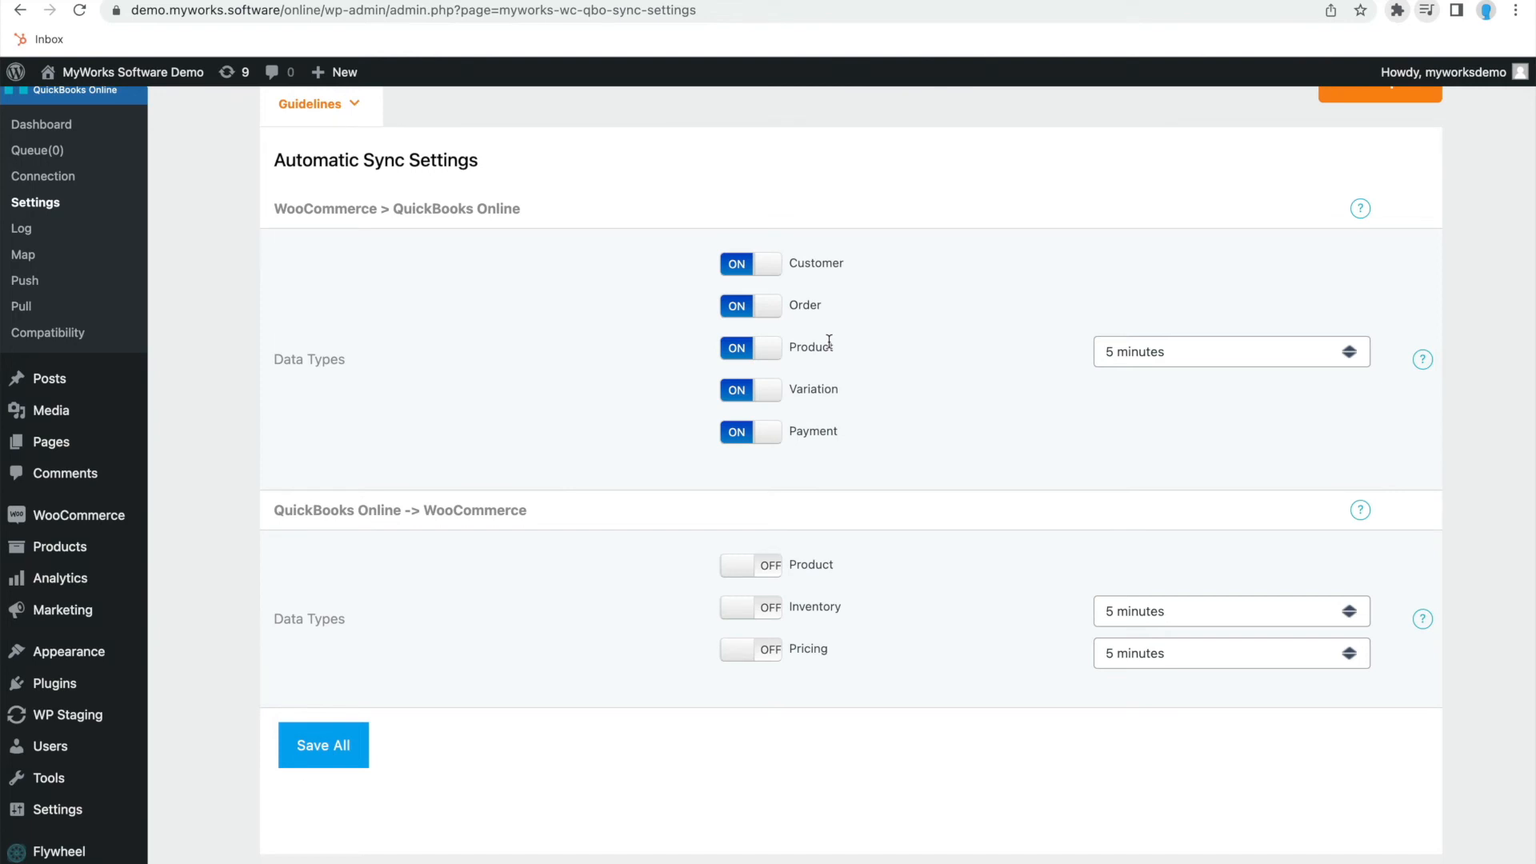
click(759, 400)
click(764, 352)
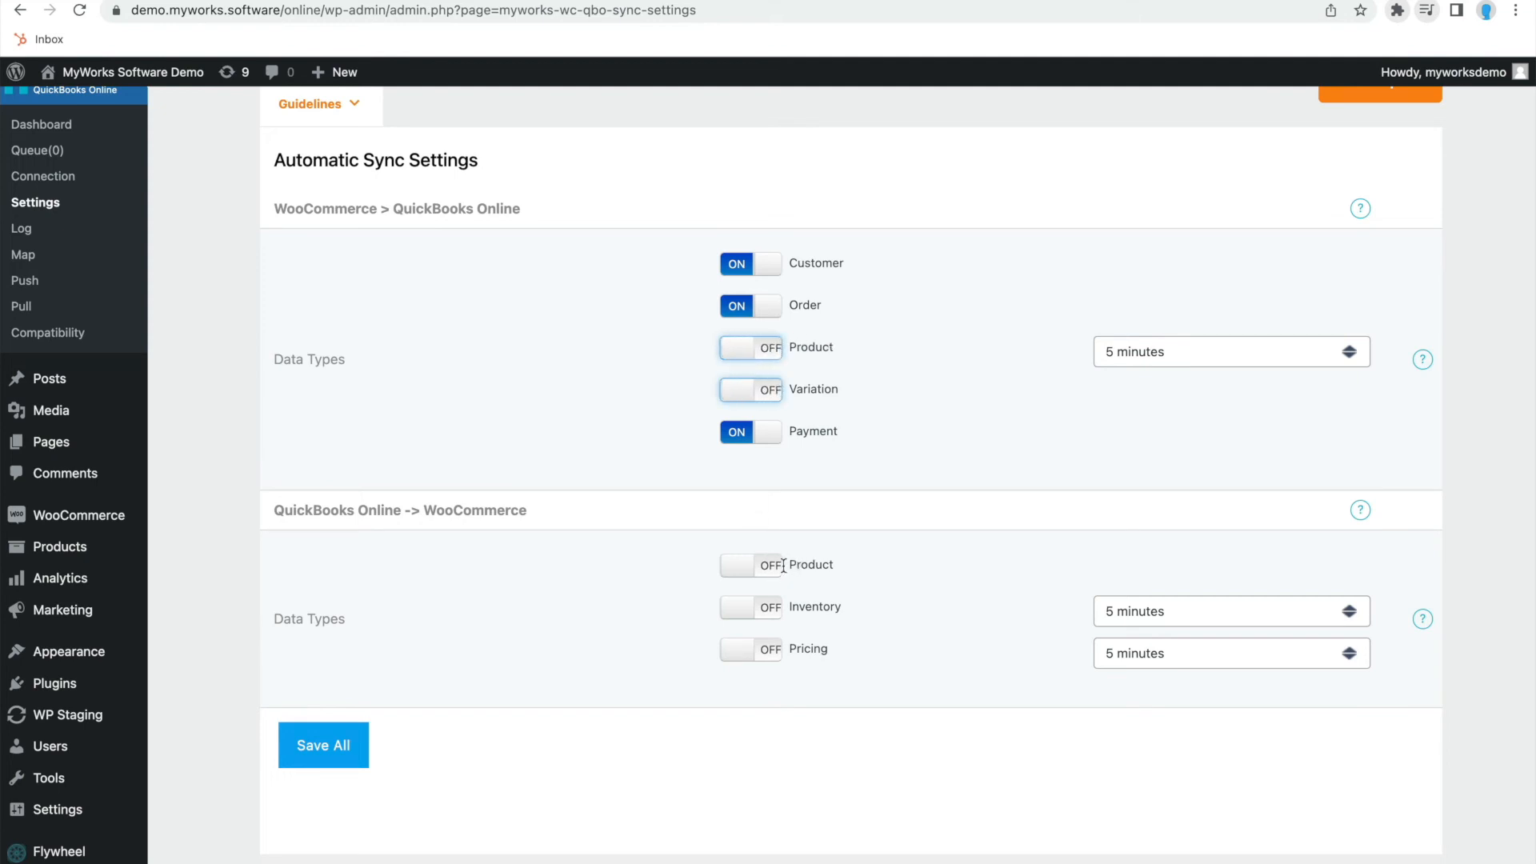
Step: Turn on Product sync from QuickBooks Online to WooCommerce and check the sync interval choices for both directions
click(759, 576)
click(1251, 621)
click(1163, 609)
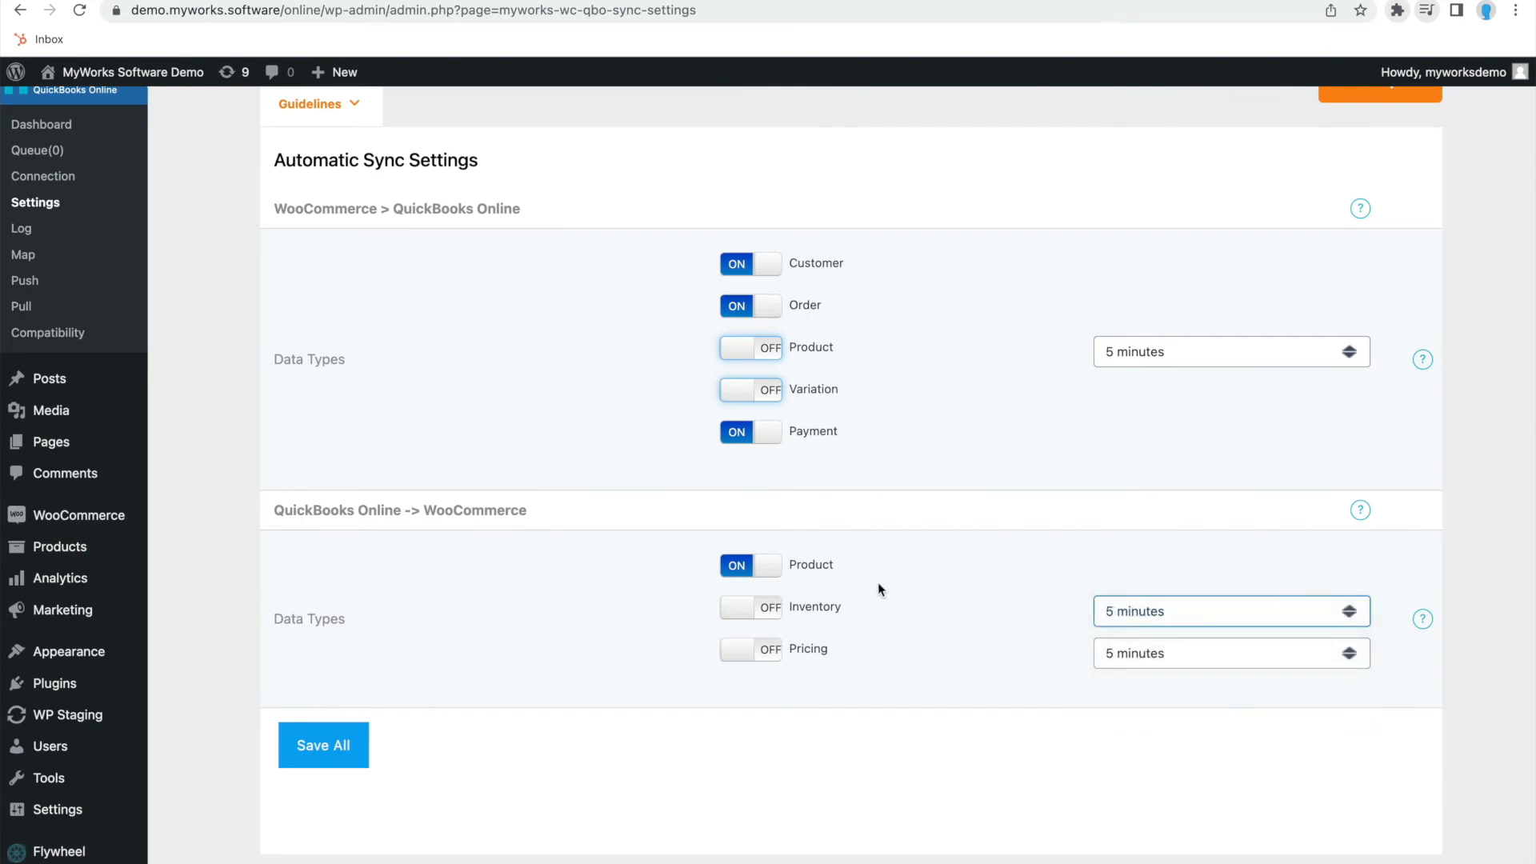
click(1152, 365)
click(1007, 408)
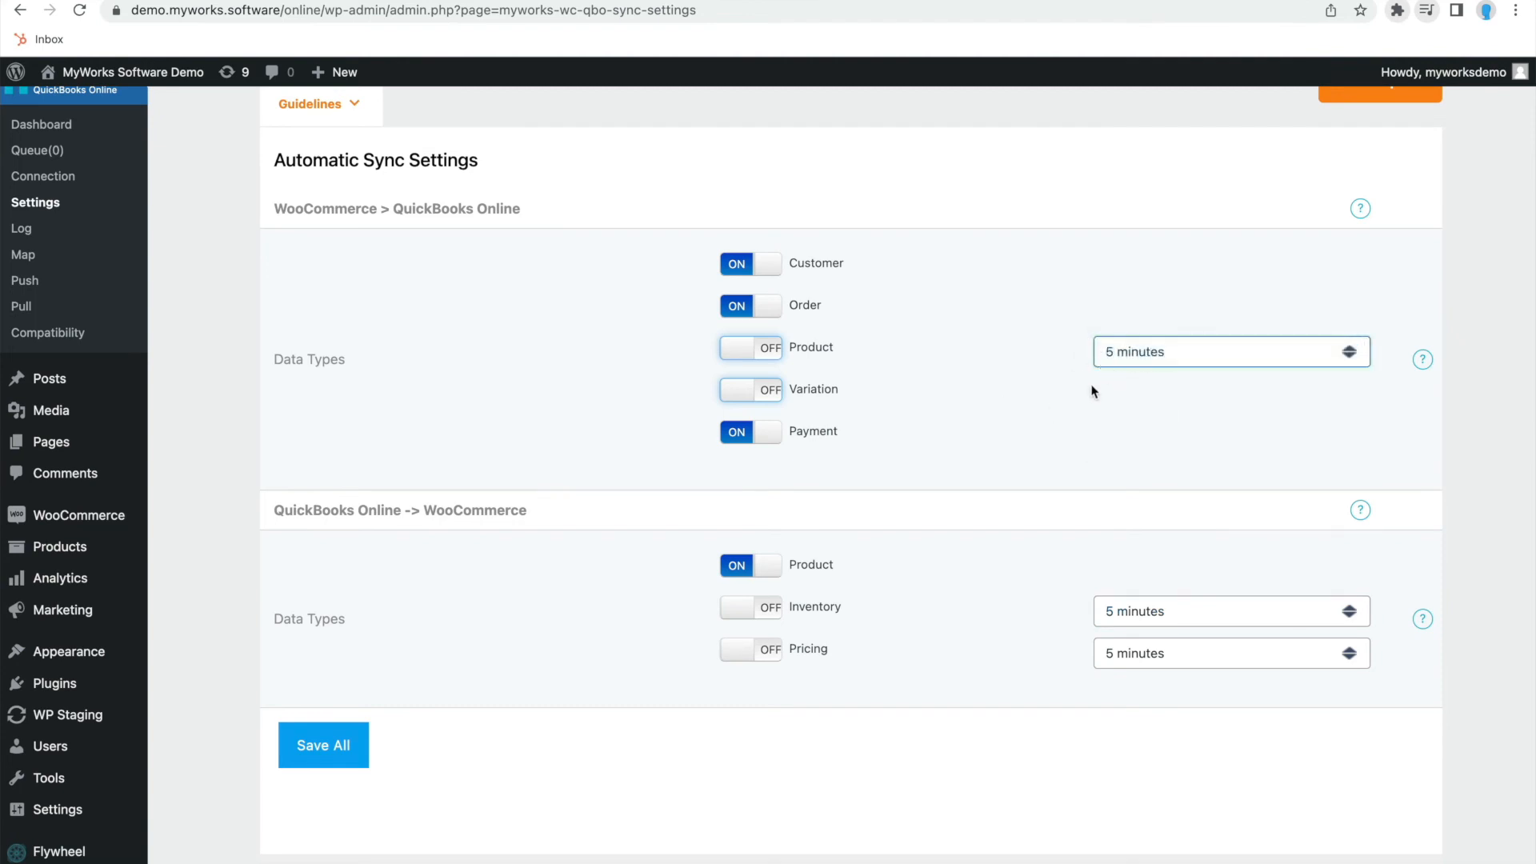
scroll(1088, 380, up, 3)
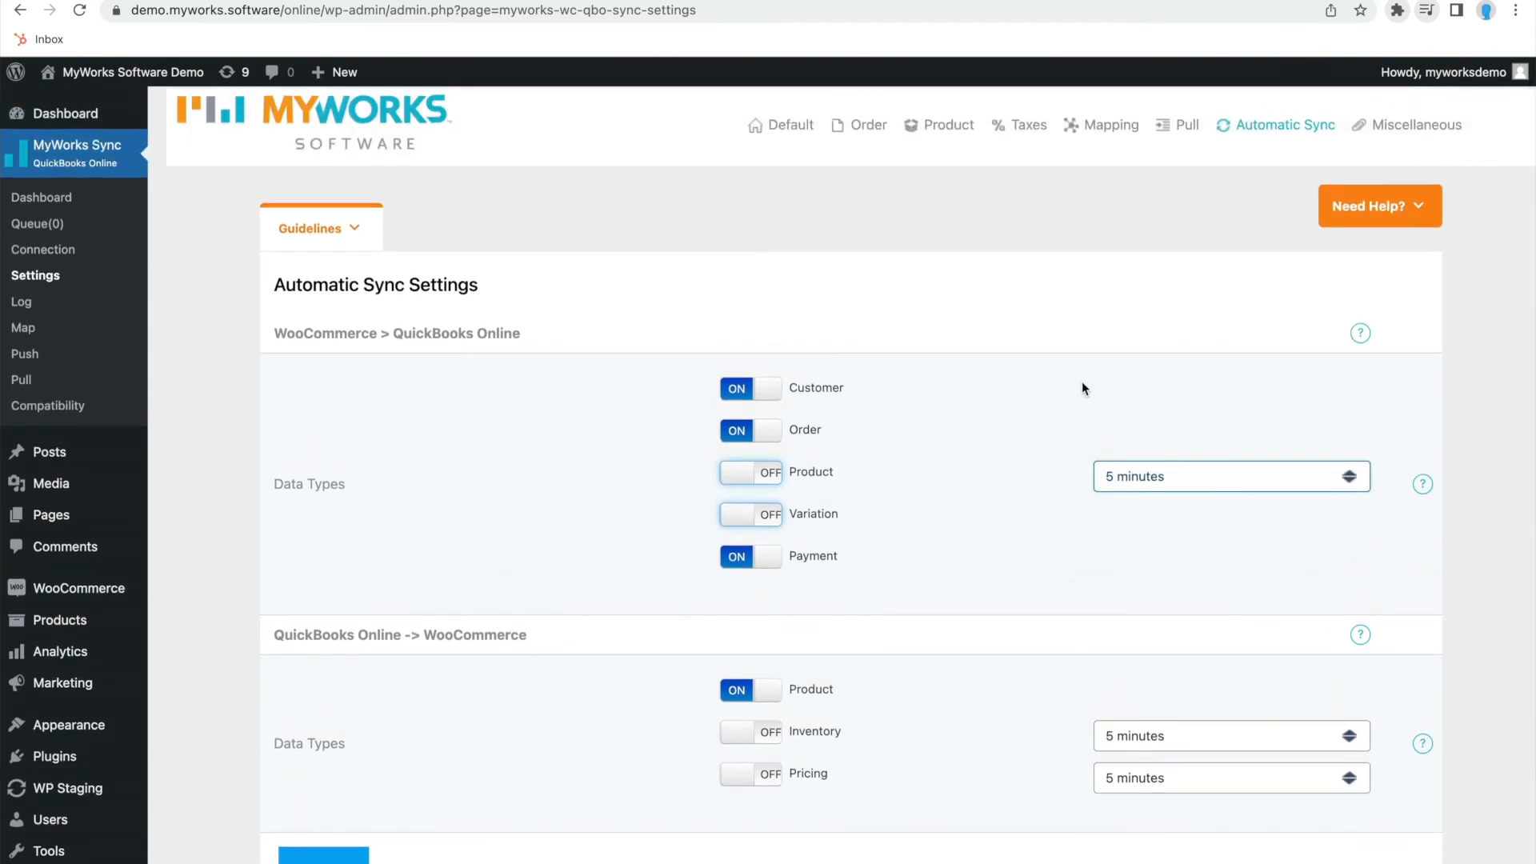
scroll(1082, 389, up, 1)
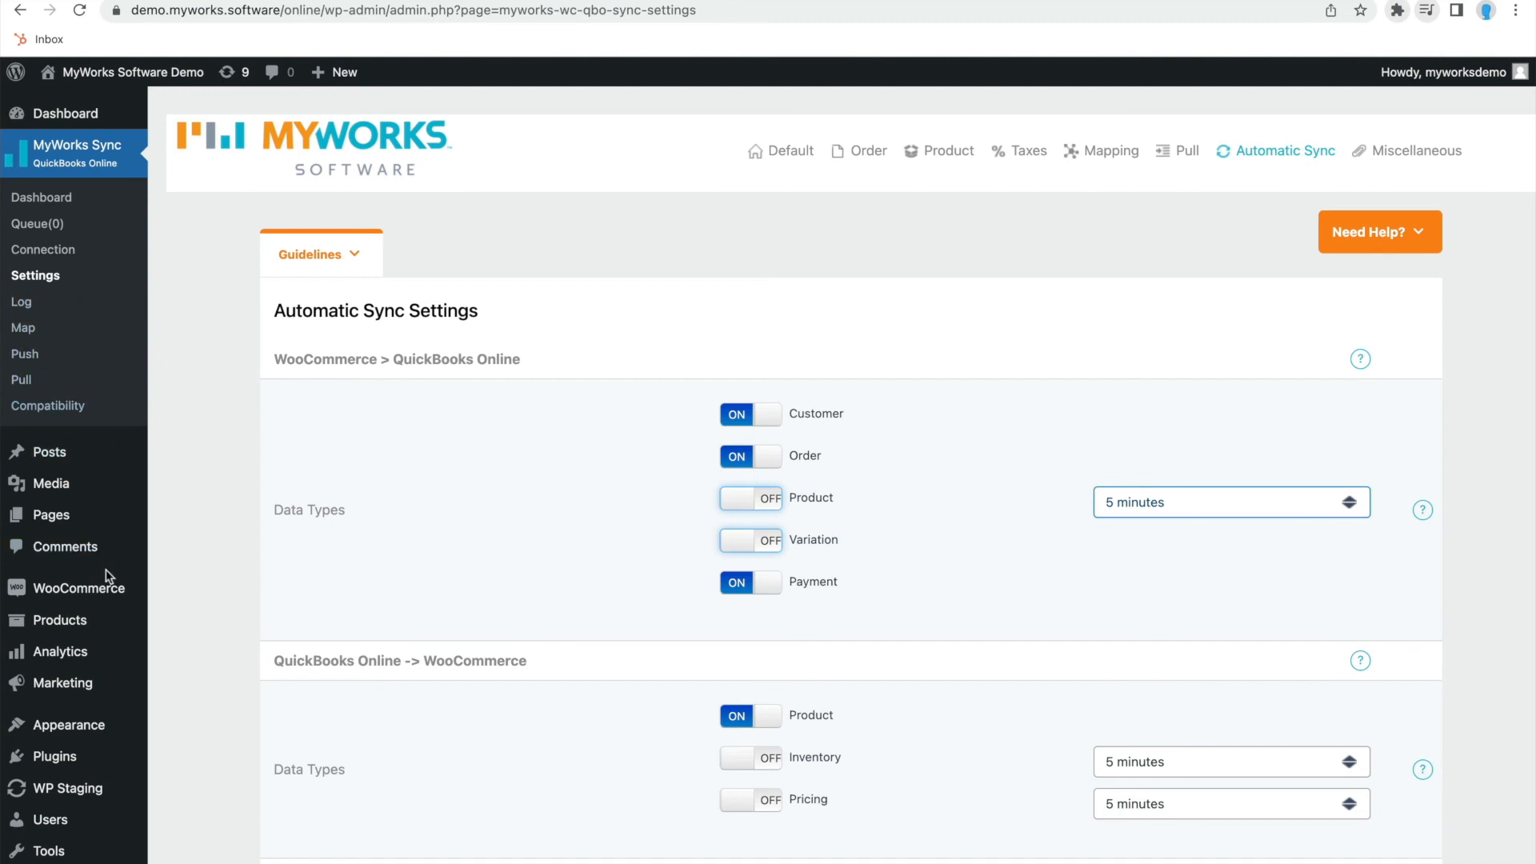
Step: Open the WooCommerce orders list and check the QBO status details of the newest order
mouse_move(102, 595)
click(183, 623)
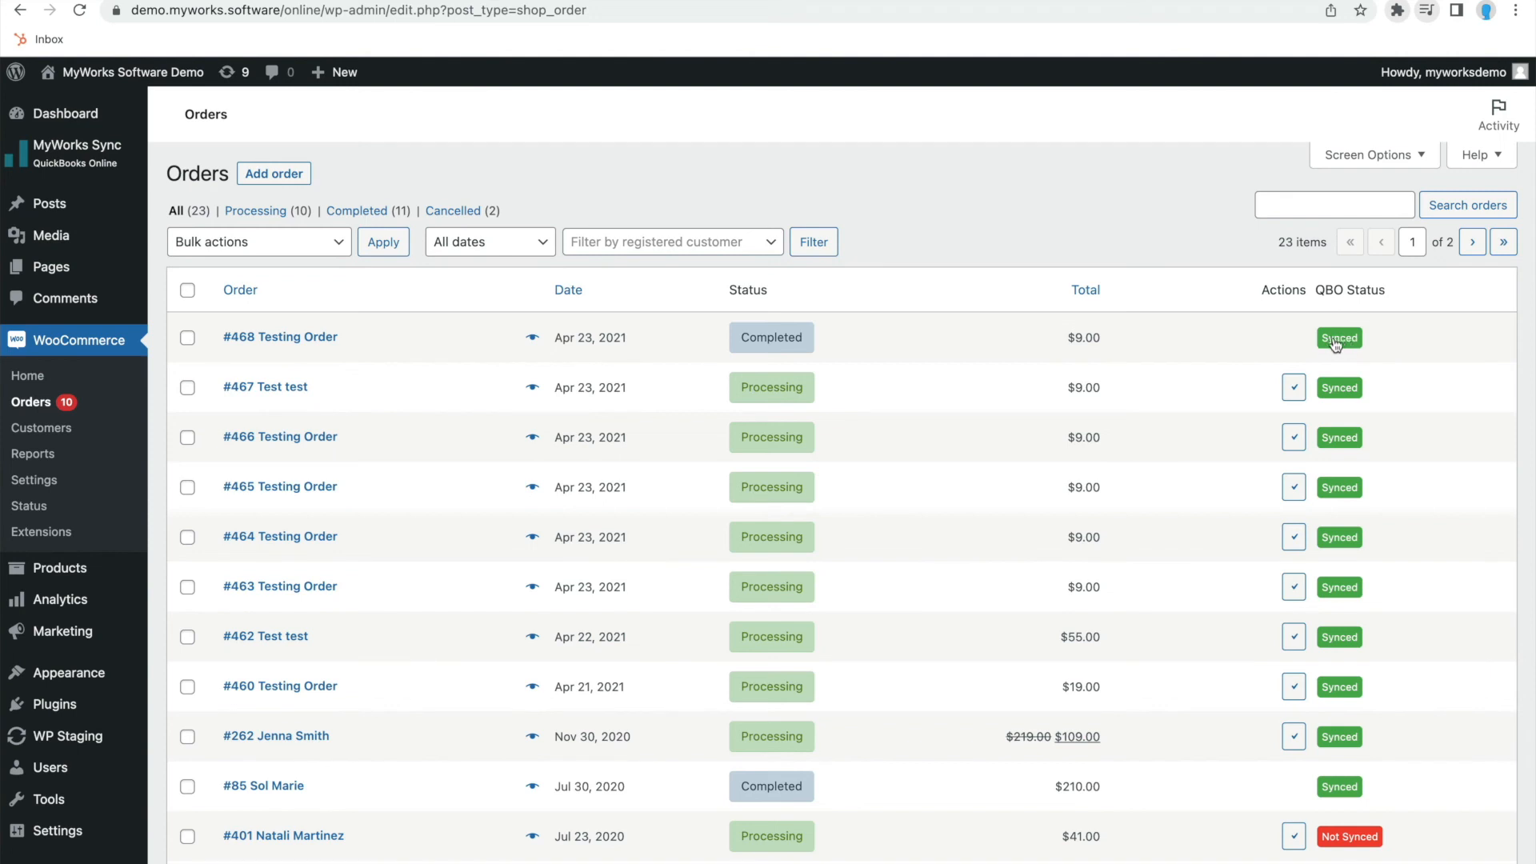
mouse_move(1342, 342)
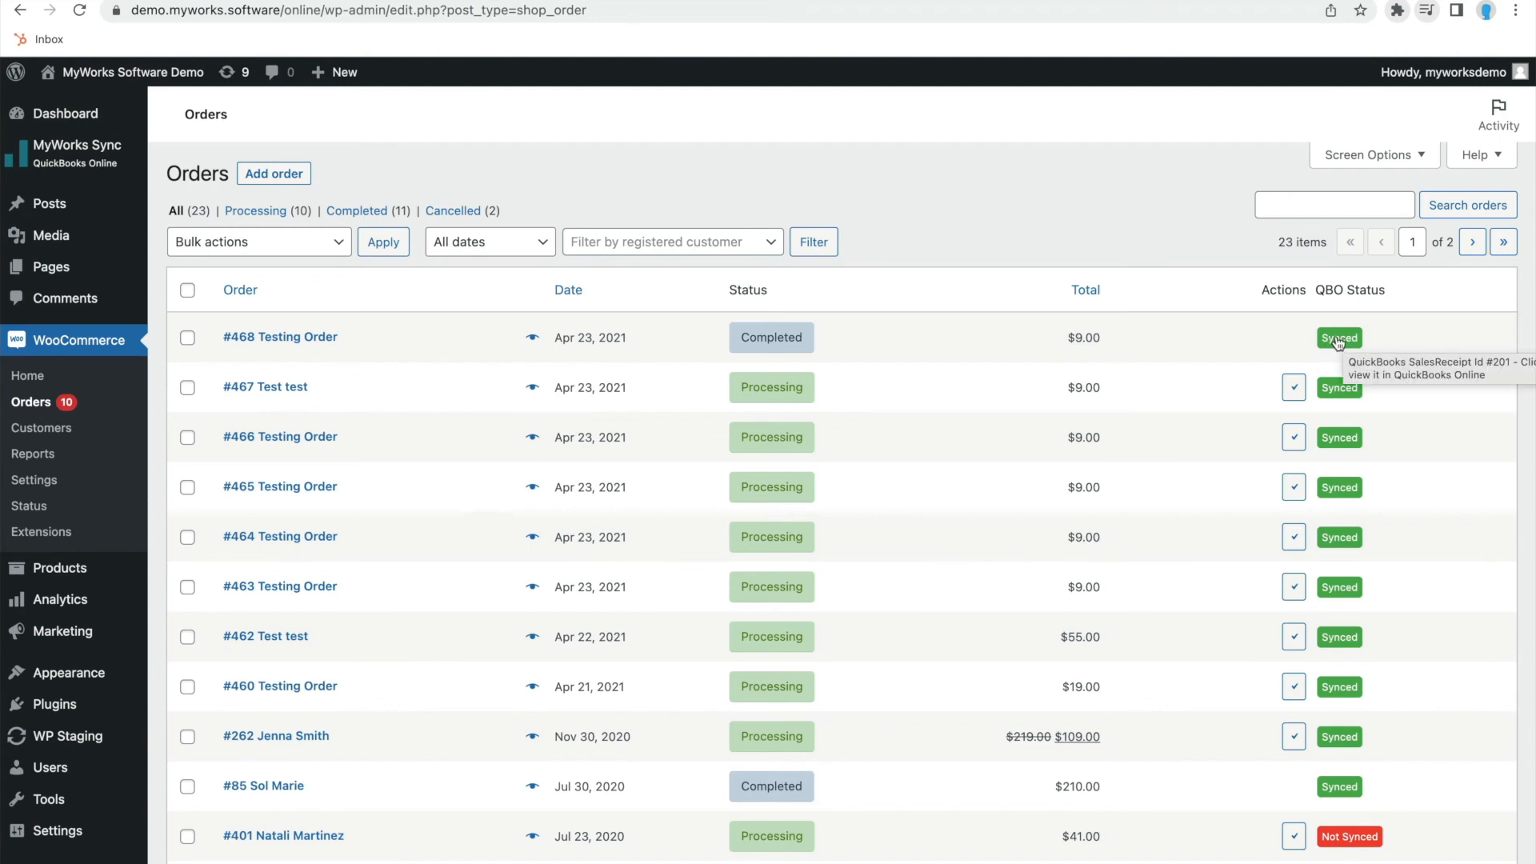
Step: Open the newest order, examine its QuickBooks status, number and update options, and return to the orders list
click(312, 347)
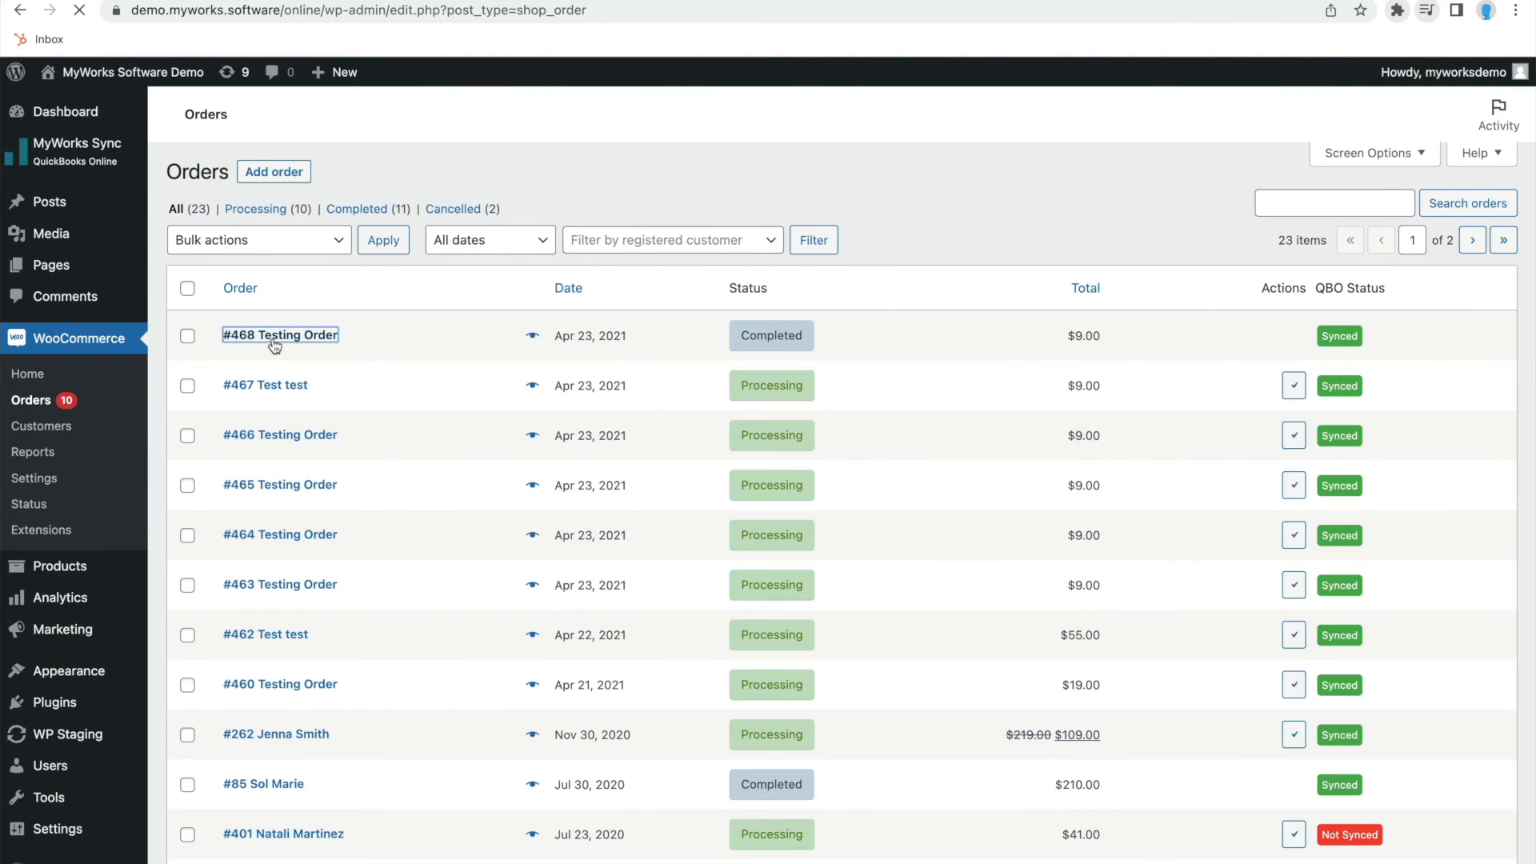
scroll(1328, 496, down, 3)
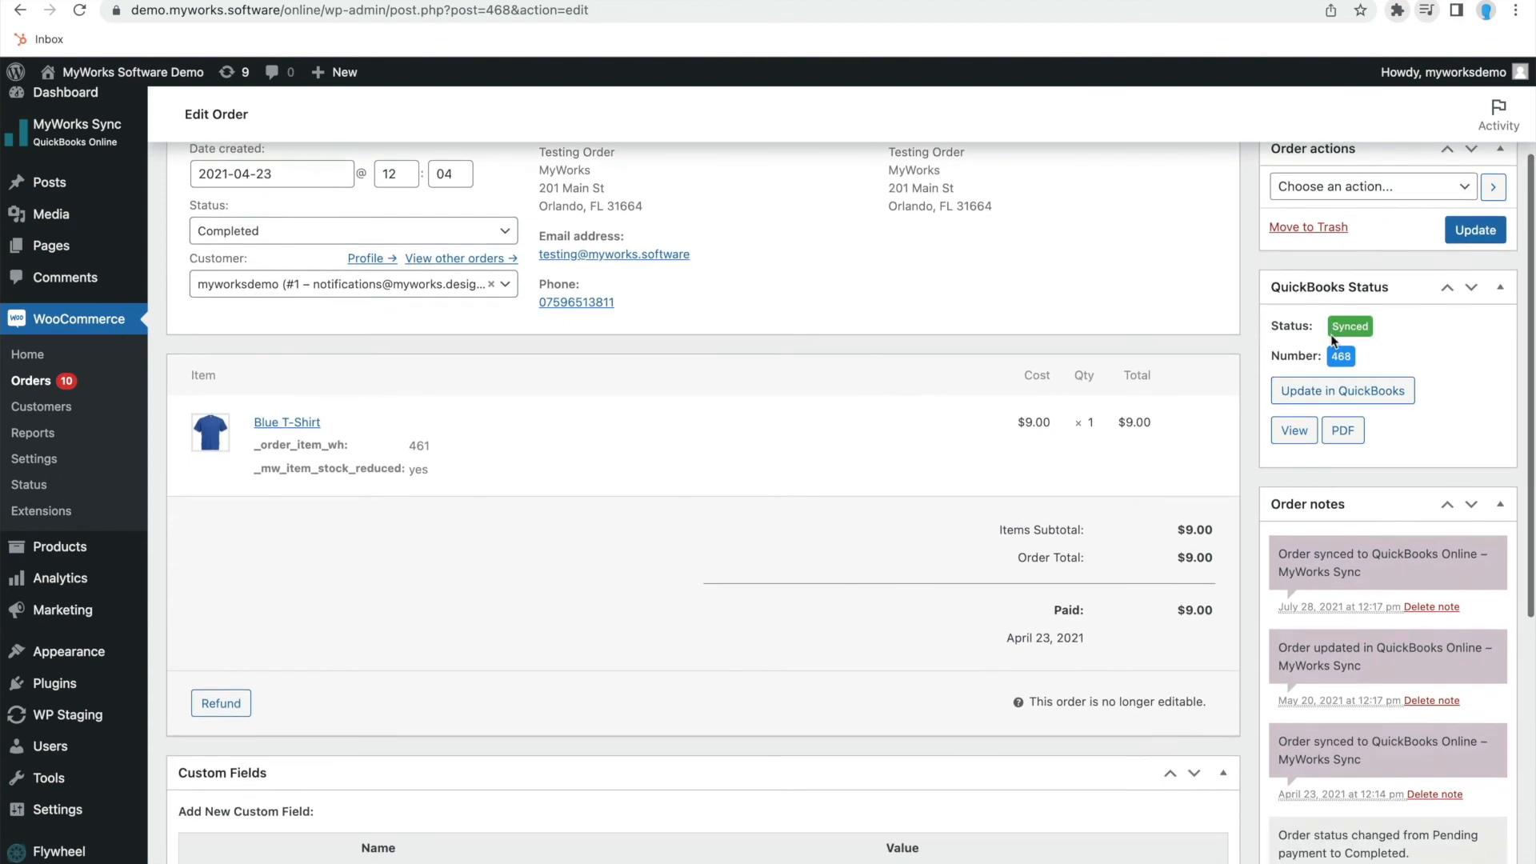
double_click(1341, 355)
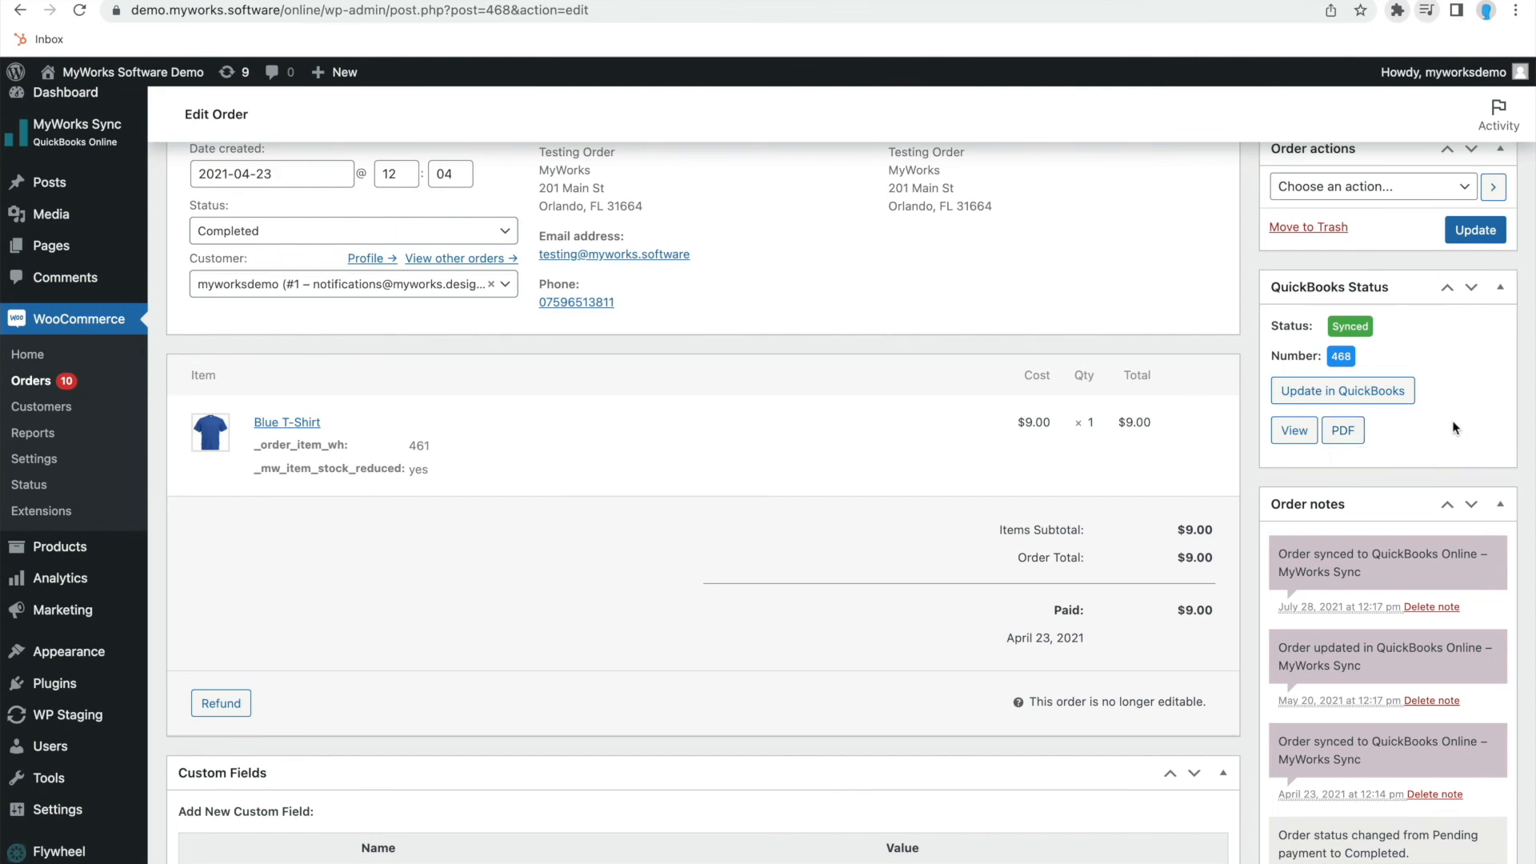
scroll(1453, 431, up, 3)
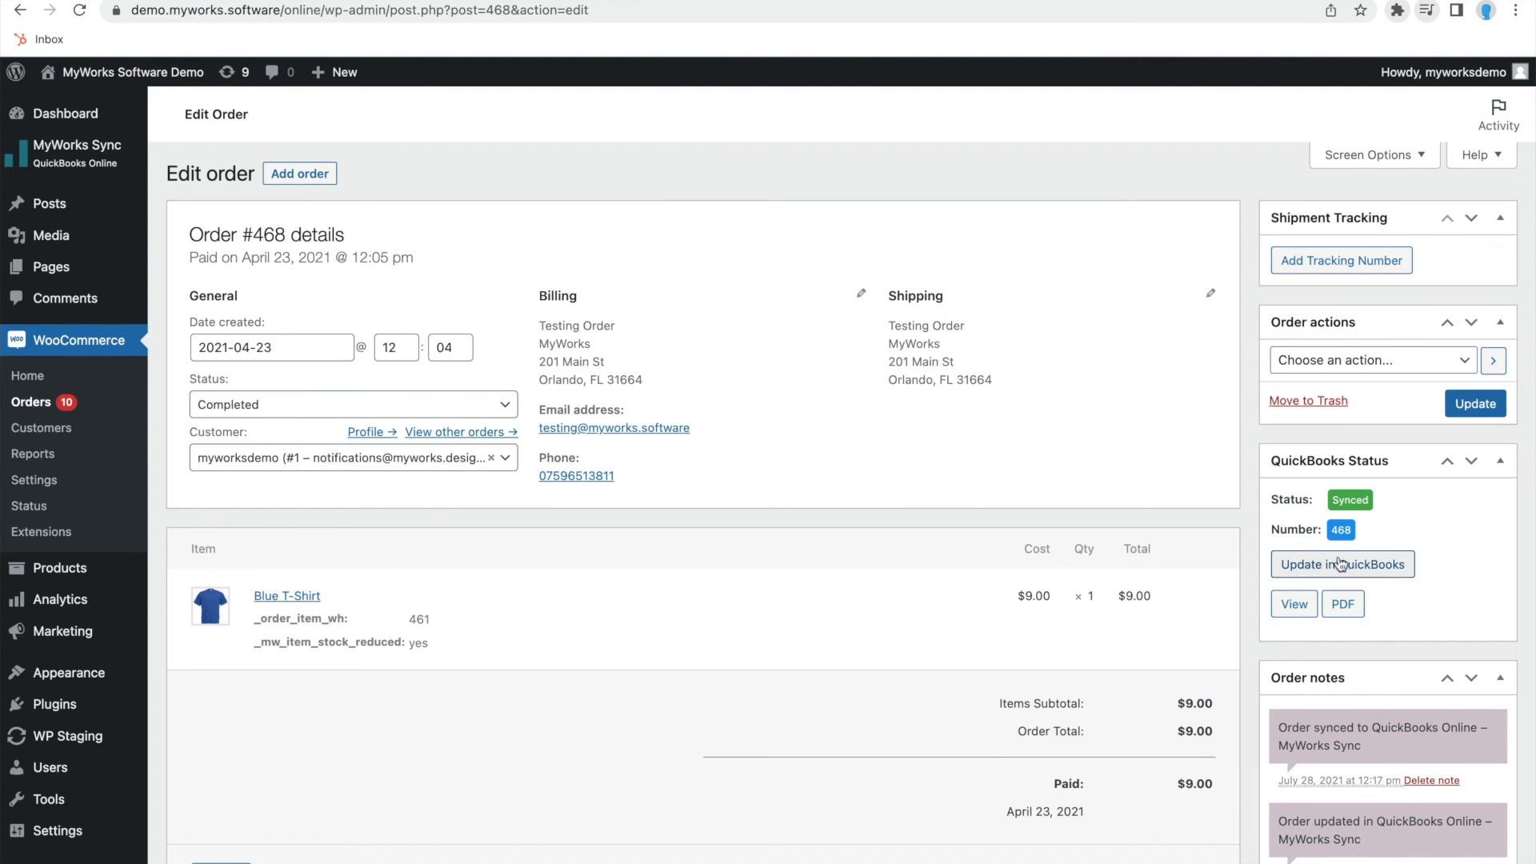
click(49, 406)
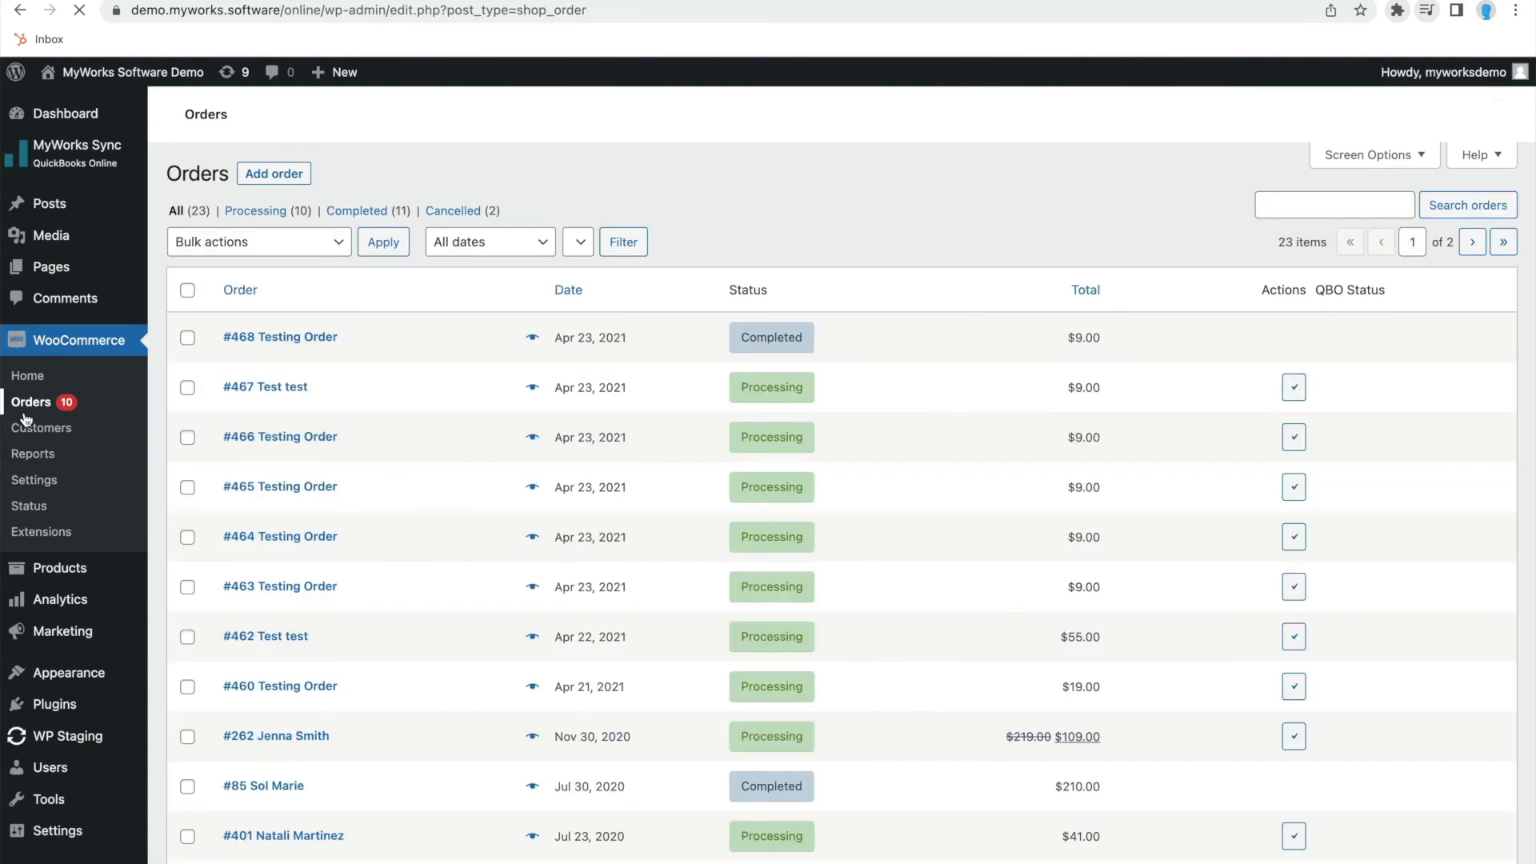
Step: Open the product push page of MyWorks Sync and review the sync status of the listed products
mouse_move(108, 164)
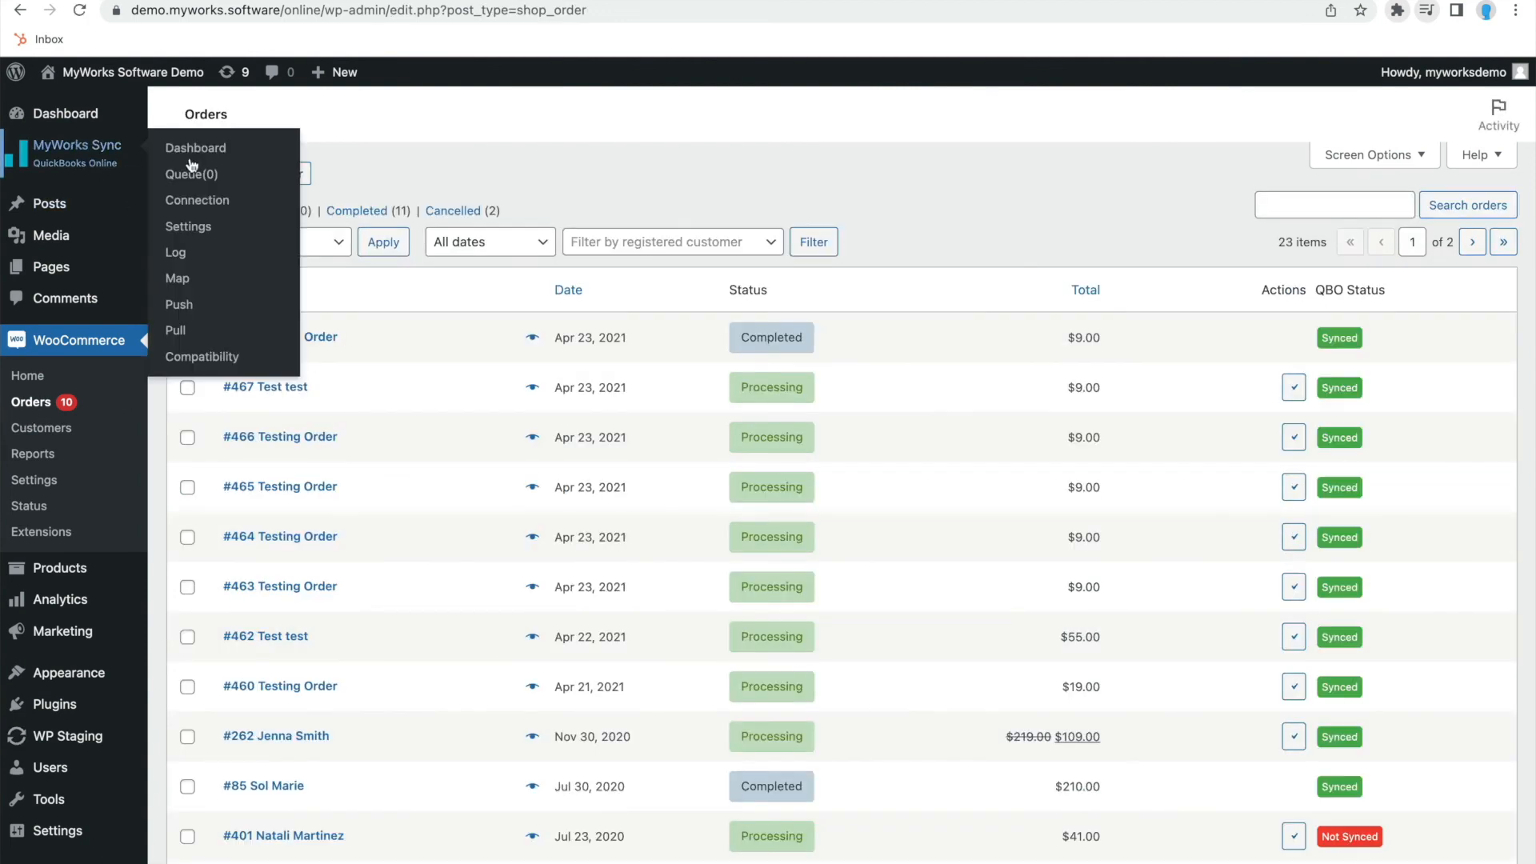
click(209, 310)
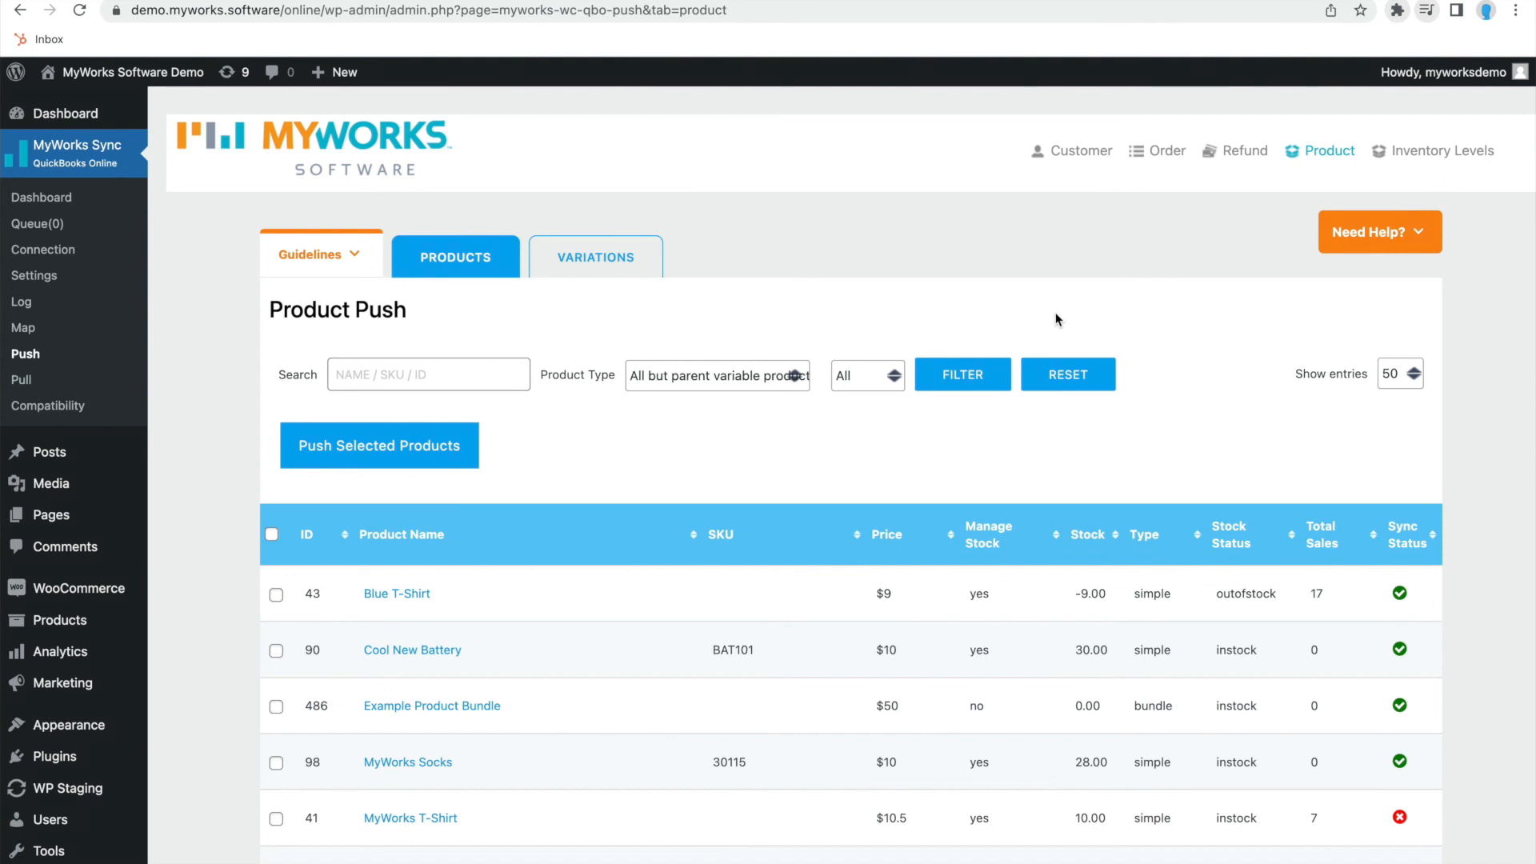
scroll(447, 665, down, 3)
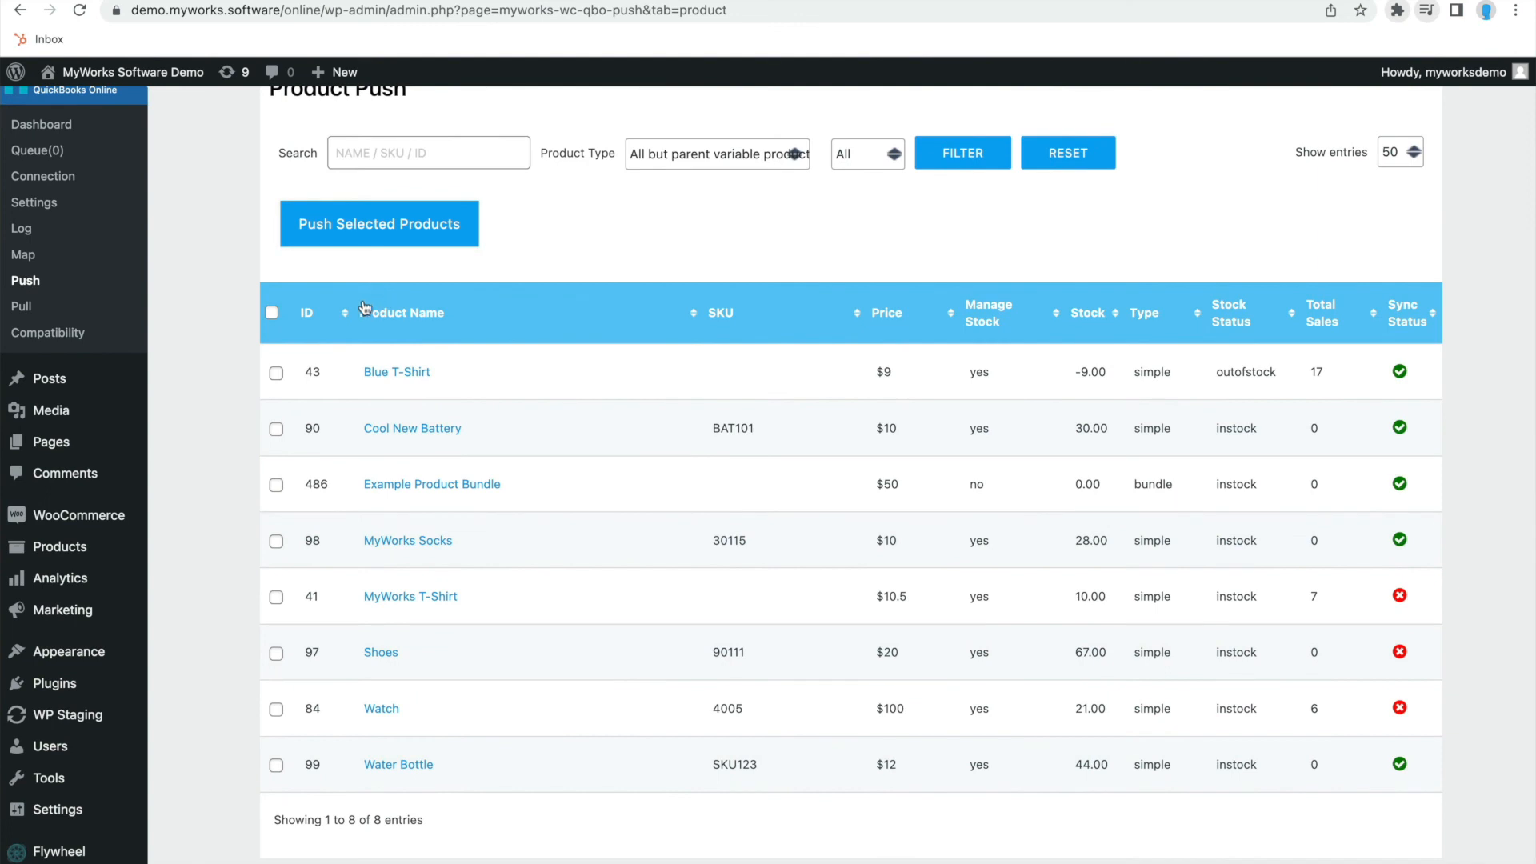
scroll(429, 321, up, 3)
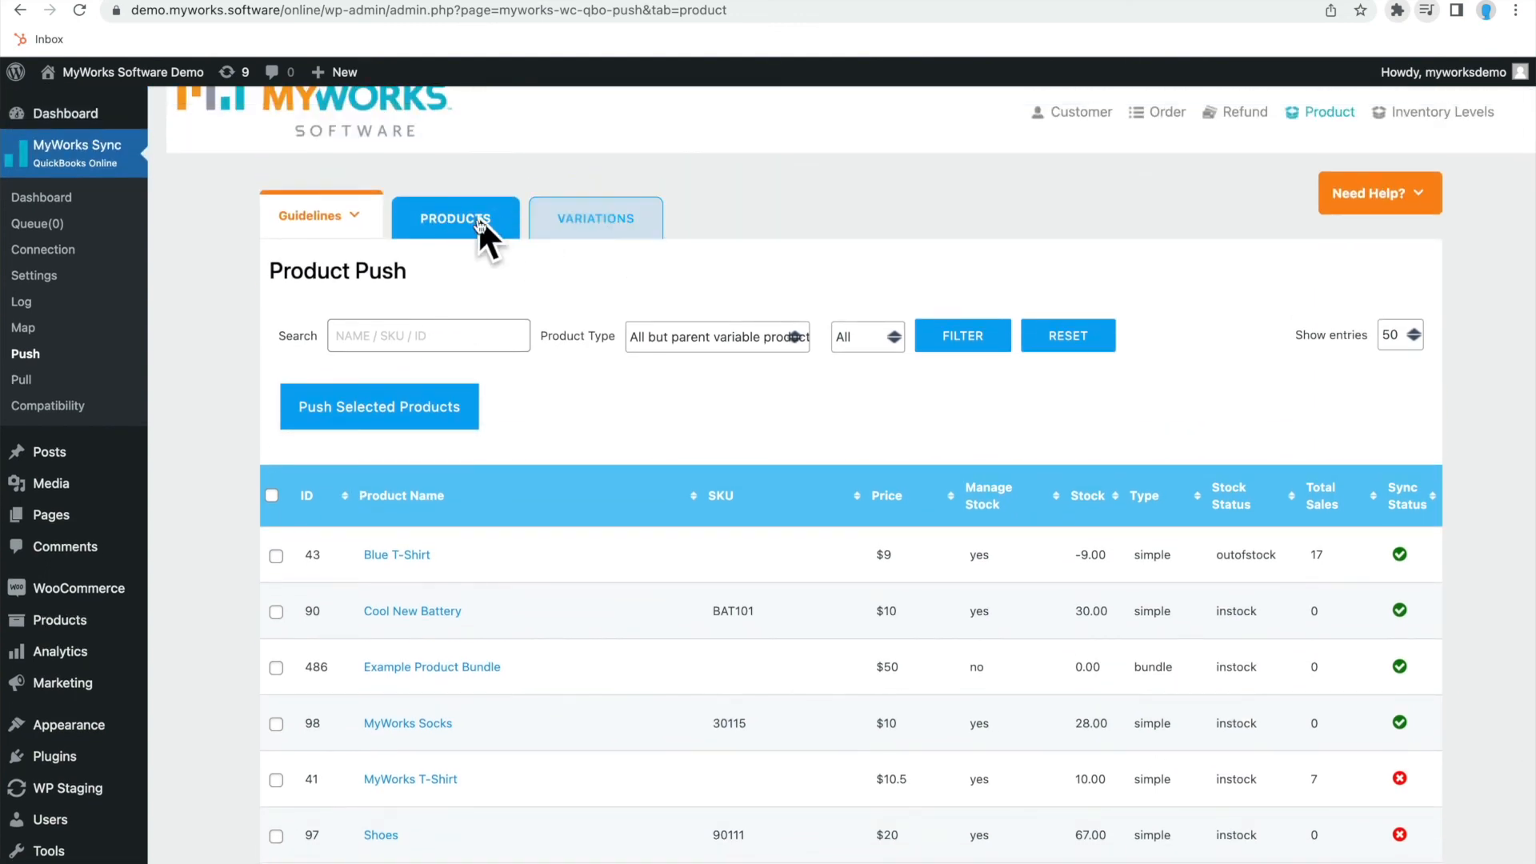
click(594, 225)
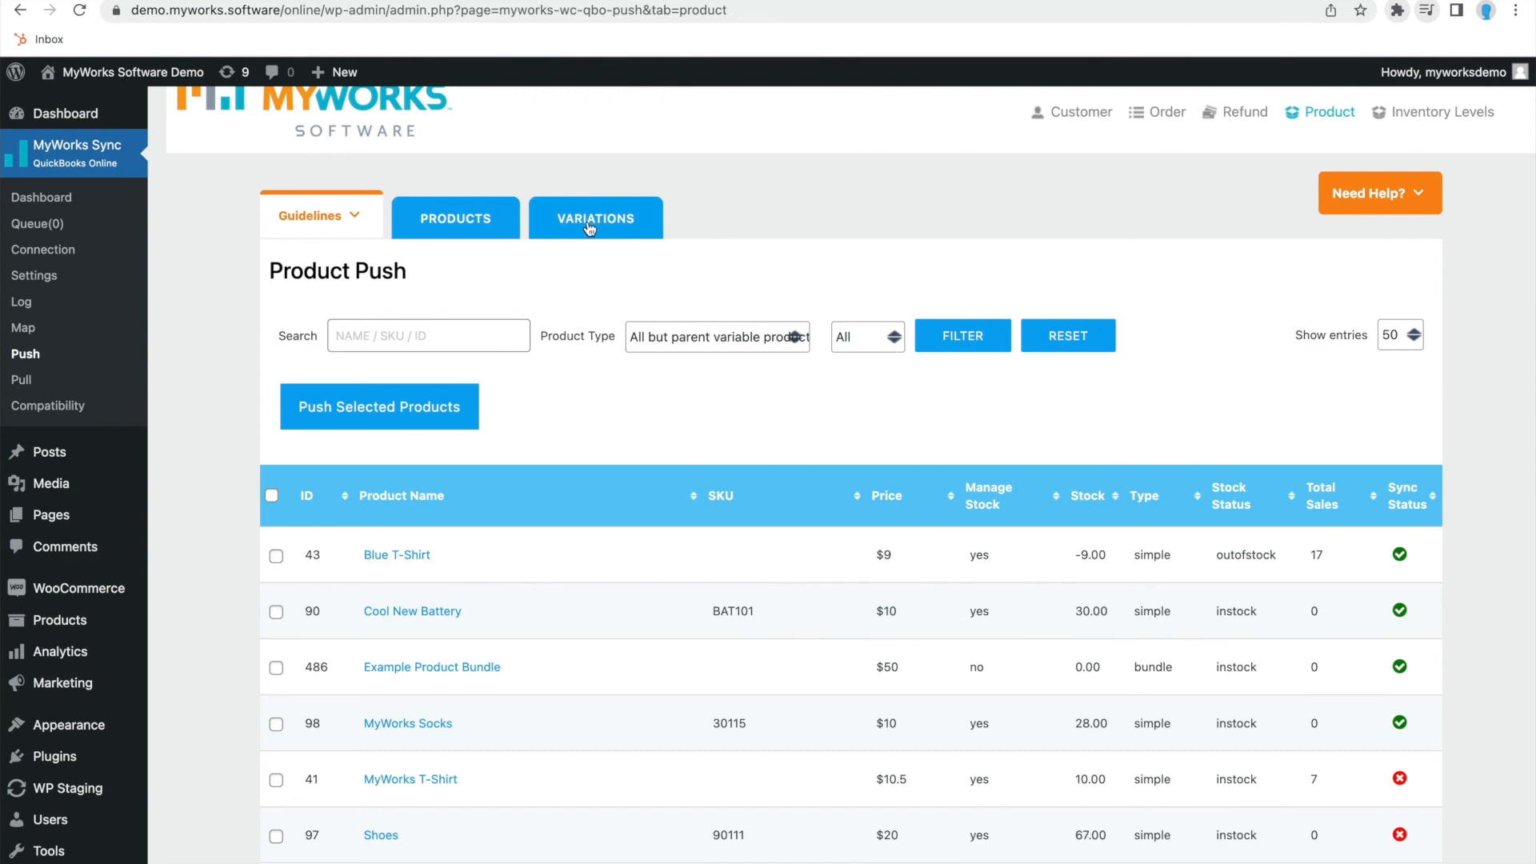
Step: Try selecting Blue T-Shirt, Cool New Battery and Example Product Bundle for pushing, and clear that selection
click(276, 555)
click(276, 612)
click(276, 667)
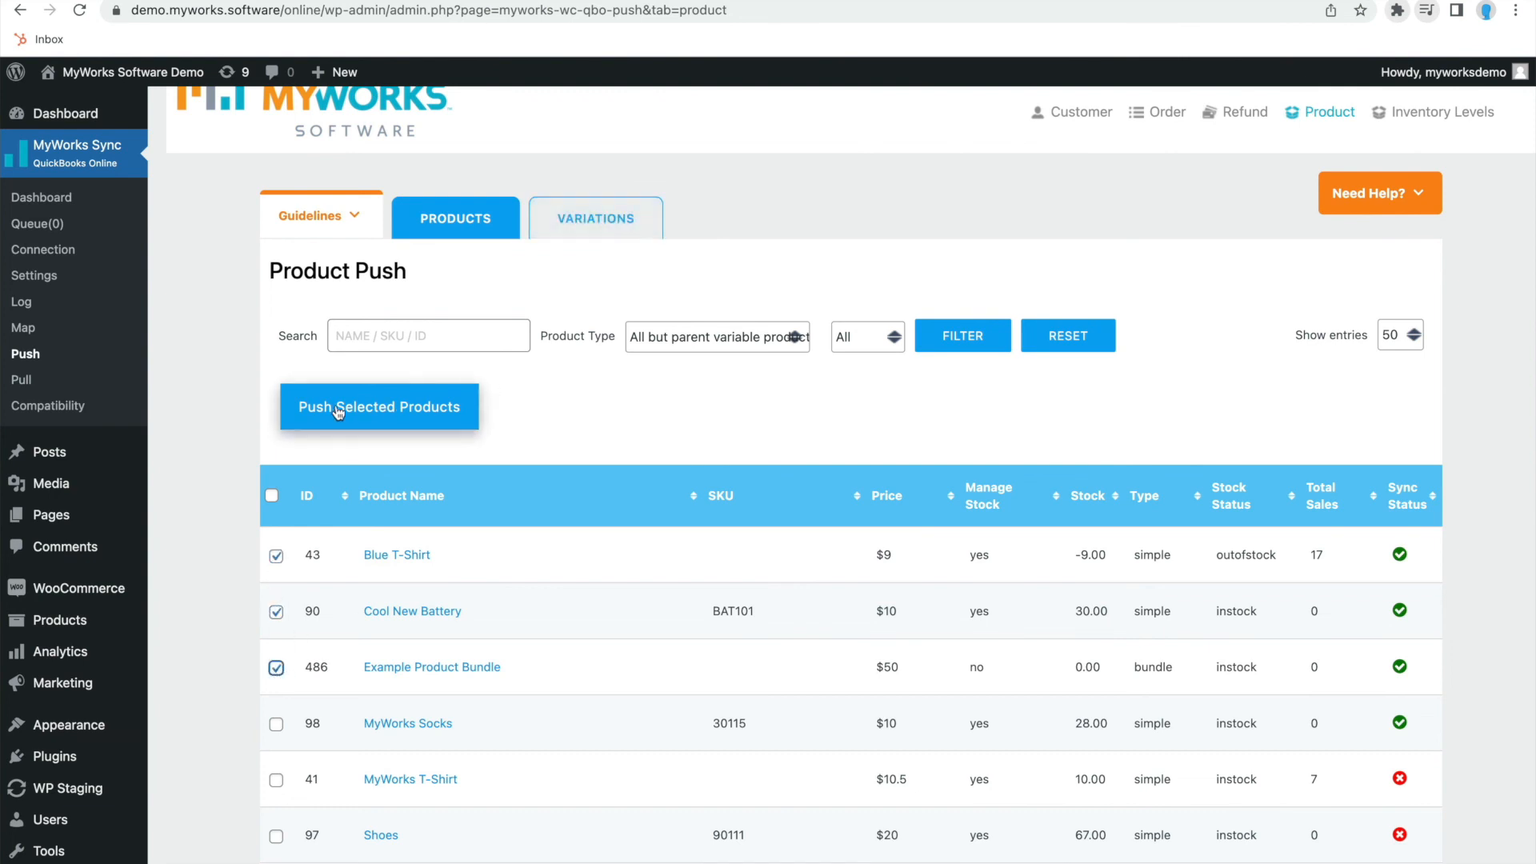
scroll(1343, 476, down, 2)
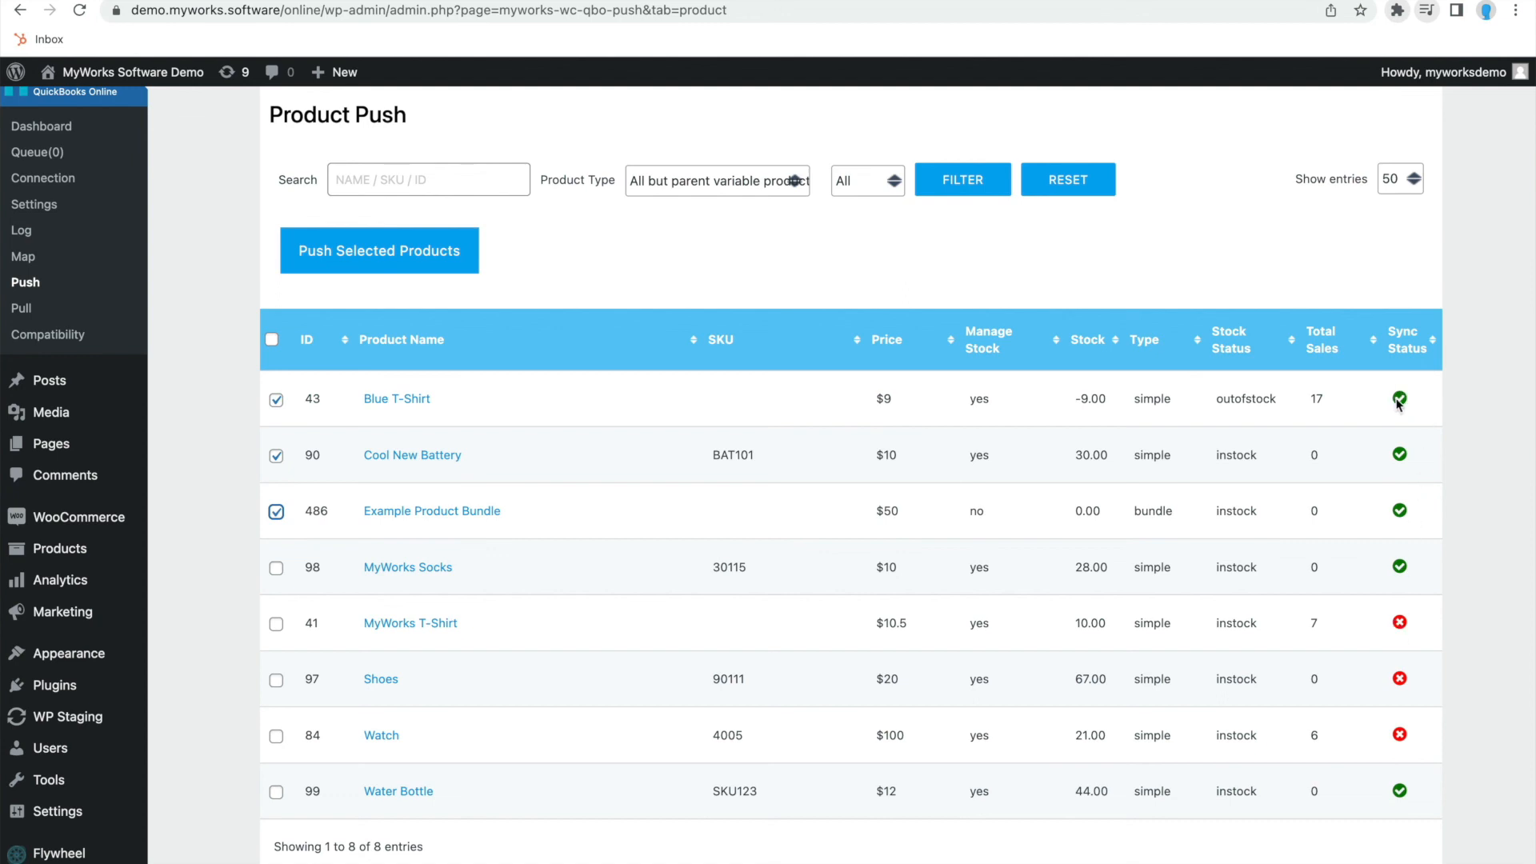
click(276, 512)
click(277, 455)
click(276, 400)
Step: Select the unsynced products MyWorks T-Shirt, Shoes and Watch for pushing to QuickBooks Online
click(276, 623)
click(276, 680)
click(277, 737)
scroll(830, 641, up, 2)
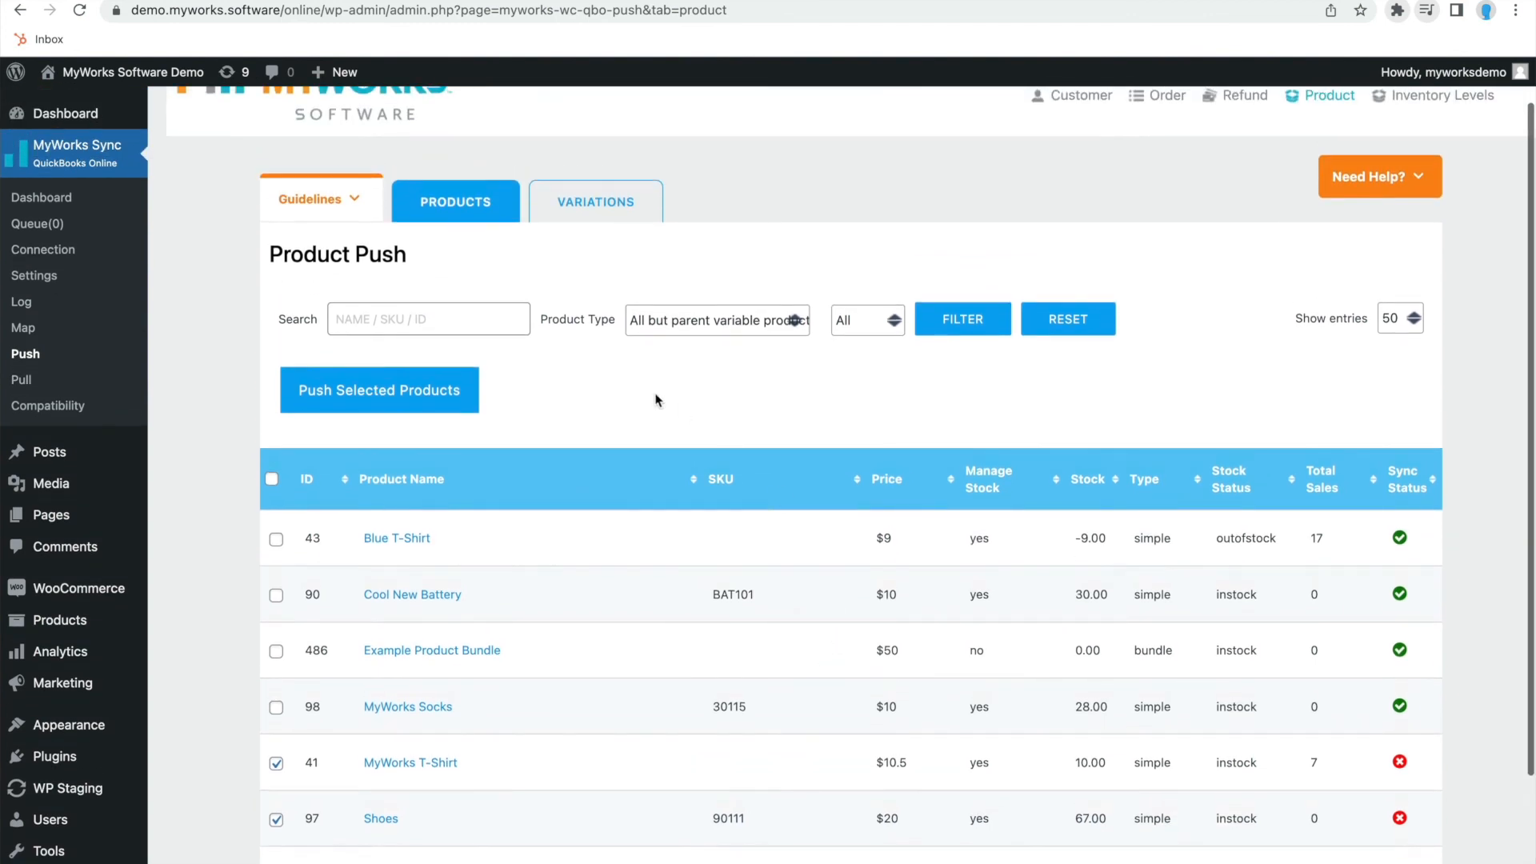
Step: Check the entries-per-page choices and the mapped or unmapped filter choices of the product push list
click(1401, 318)
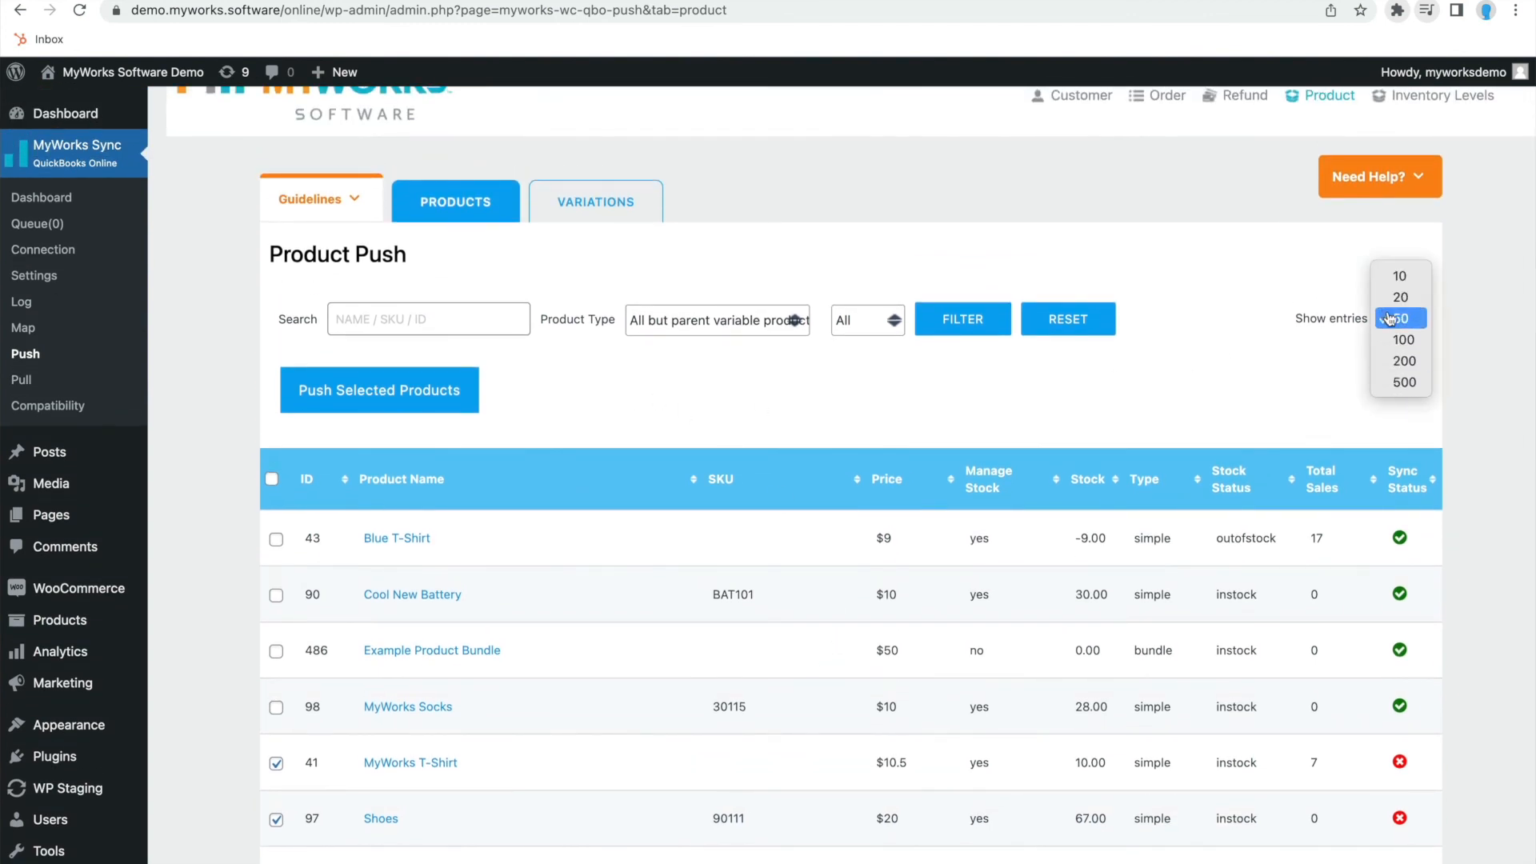
click(1119, 405)
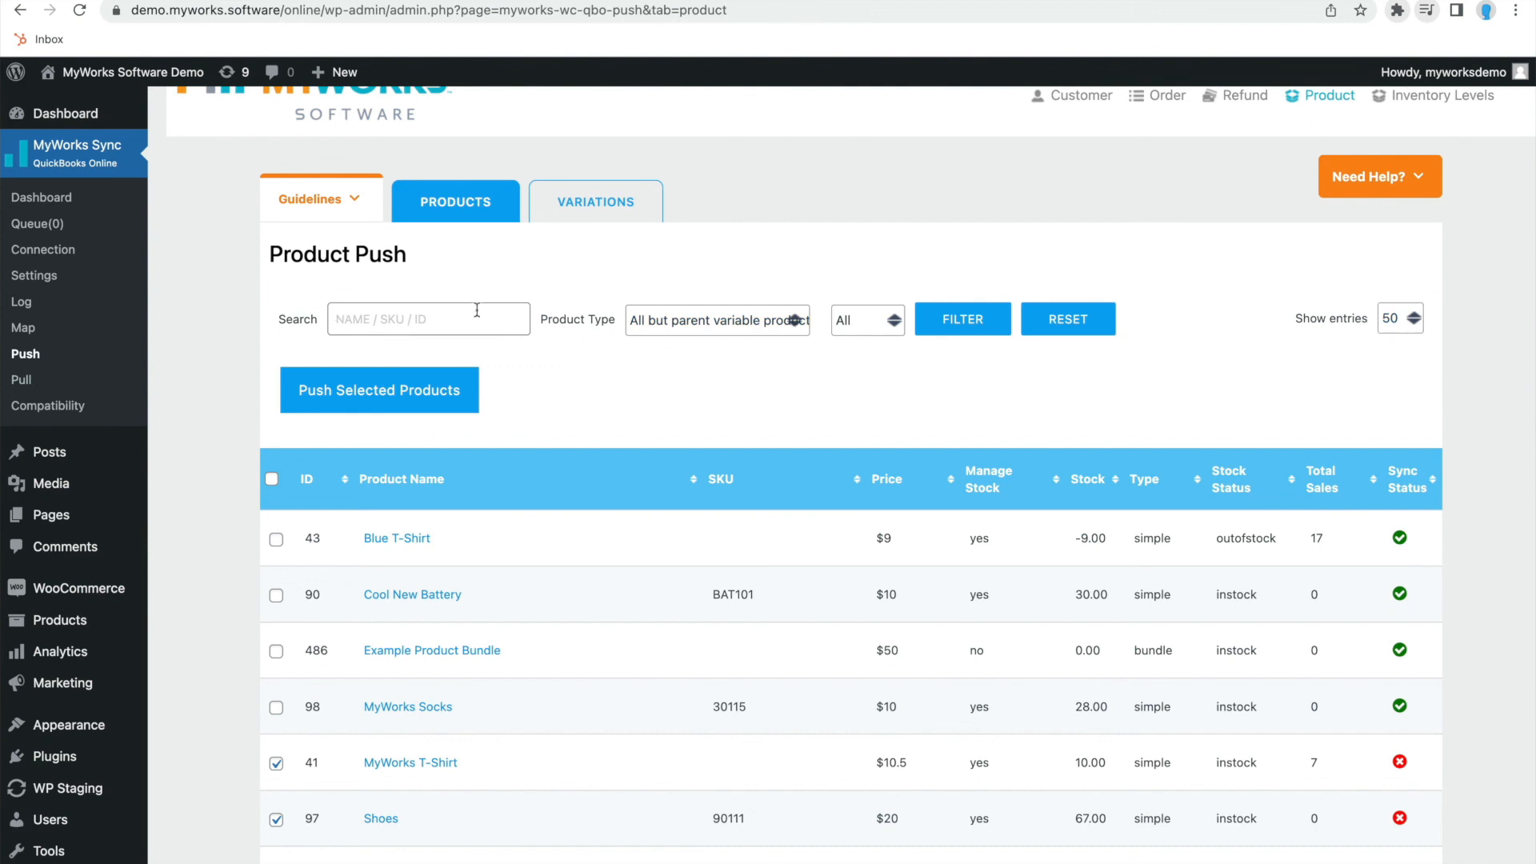
click(861, 319)
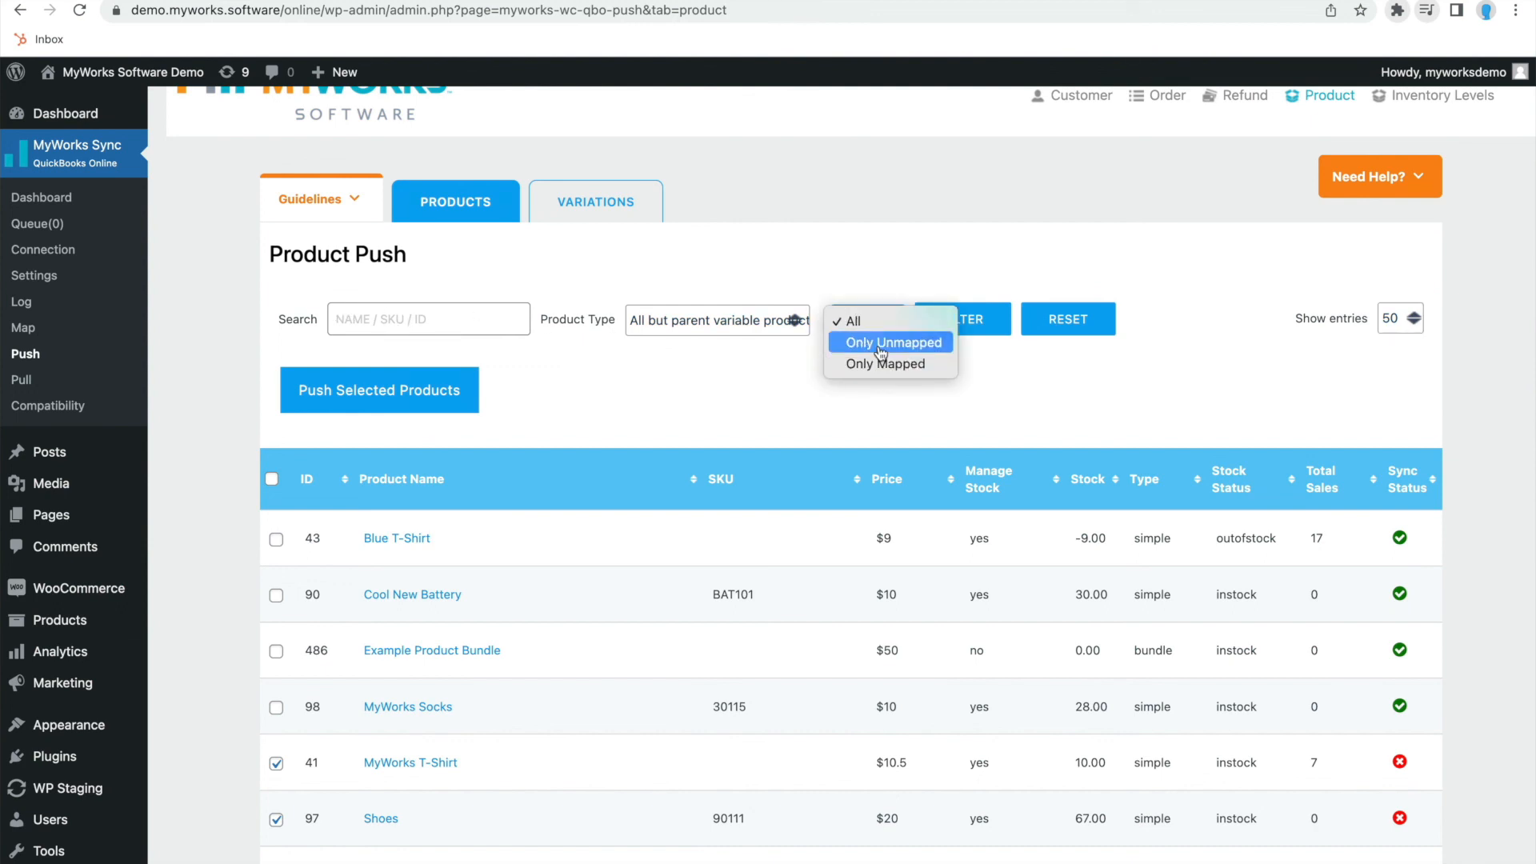
click(720, 378)
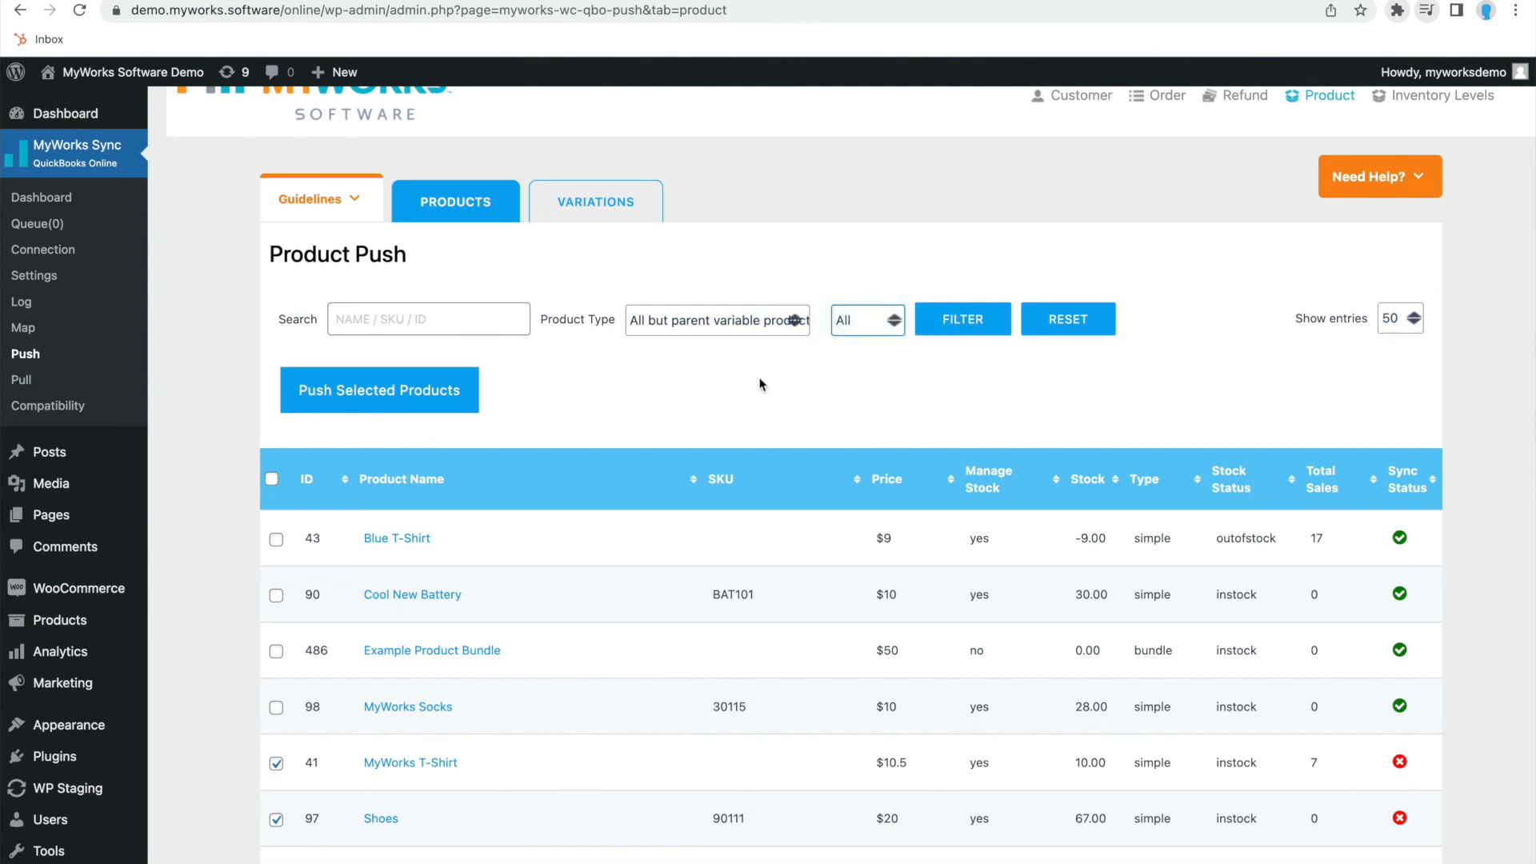
Step: Open the variation push list and look through the product variations and their sync statuses
click(595, 208)
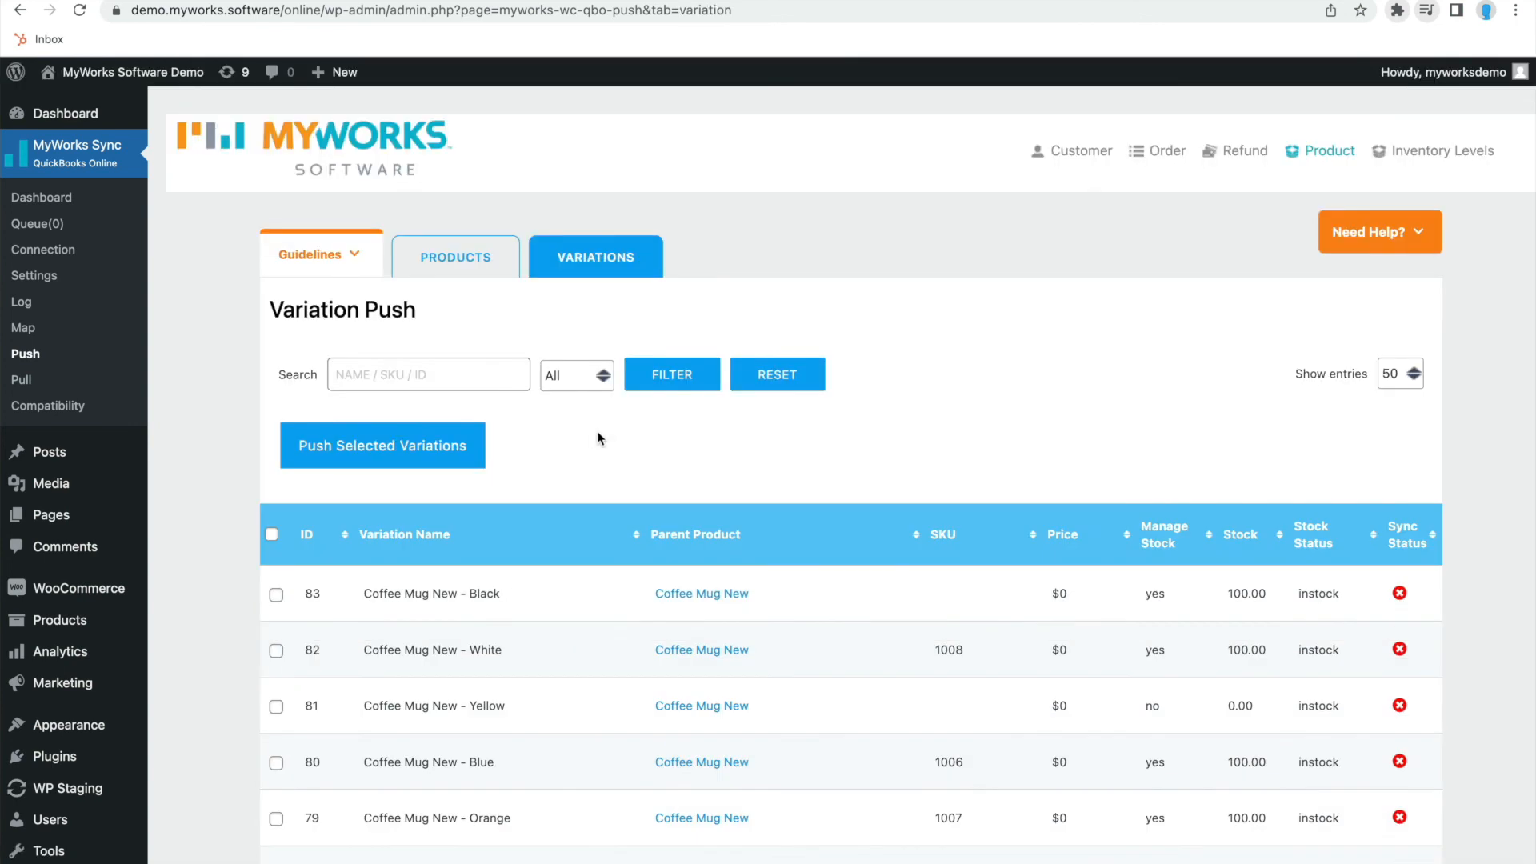
scroll(600, 432, down, 3)
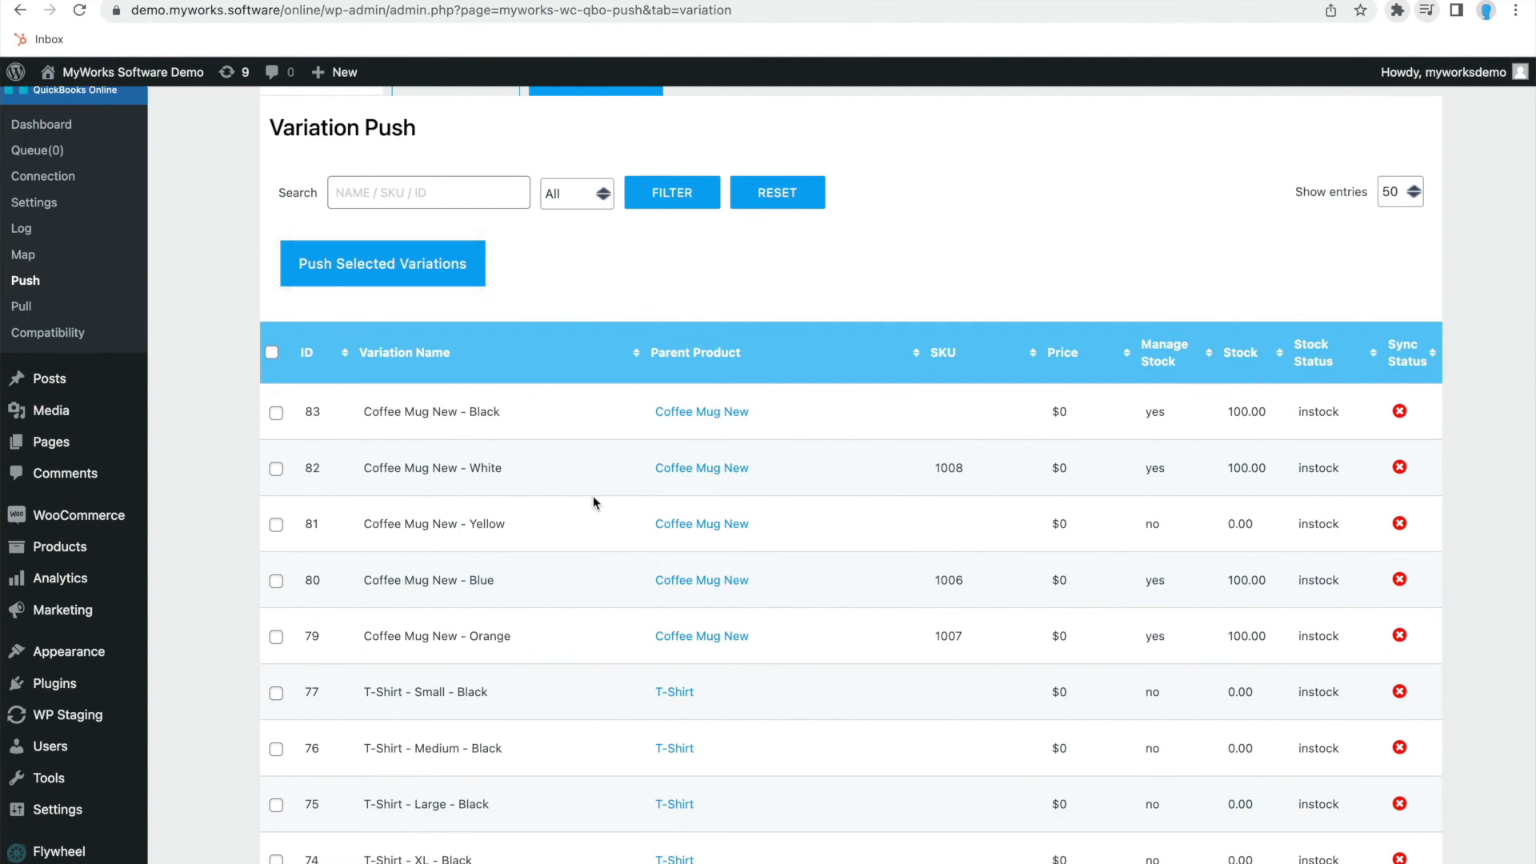
scroll(525, 497, down, 12)
scroll(521, 482, up, 15)
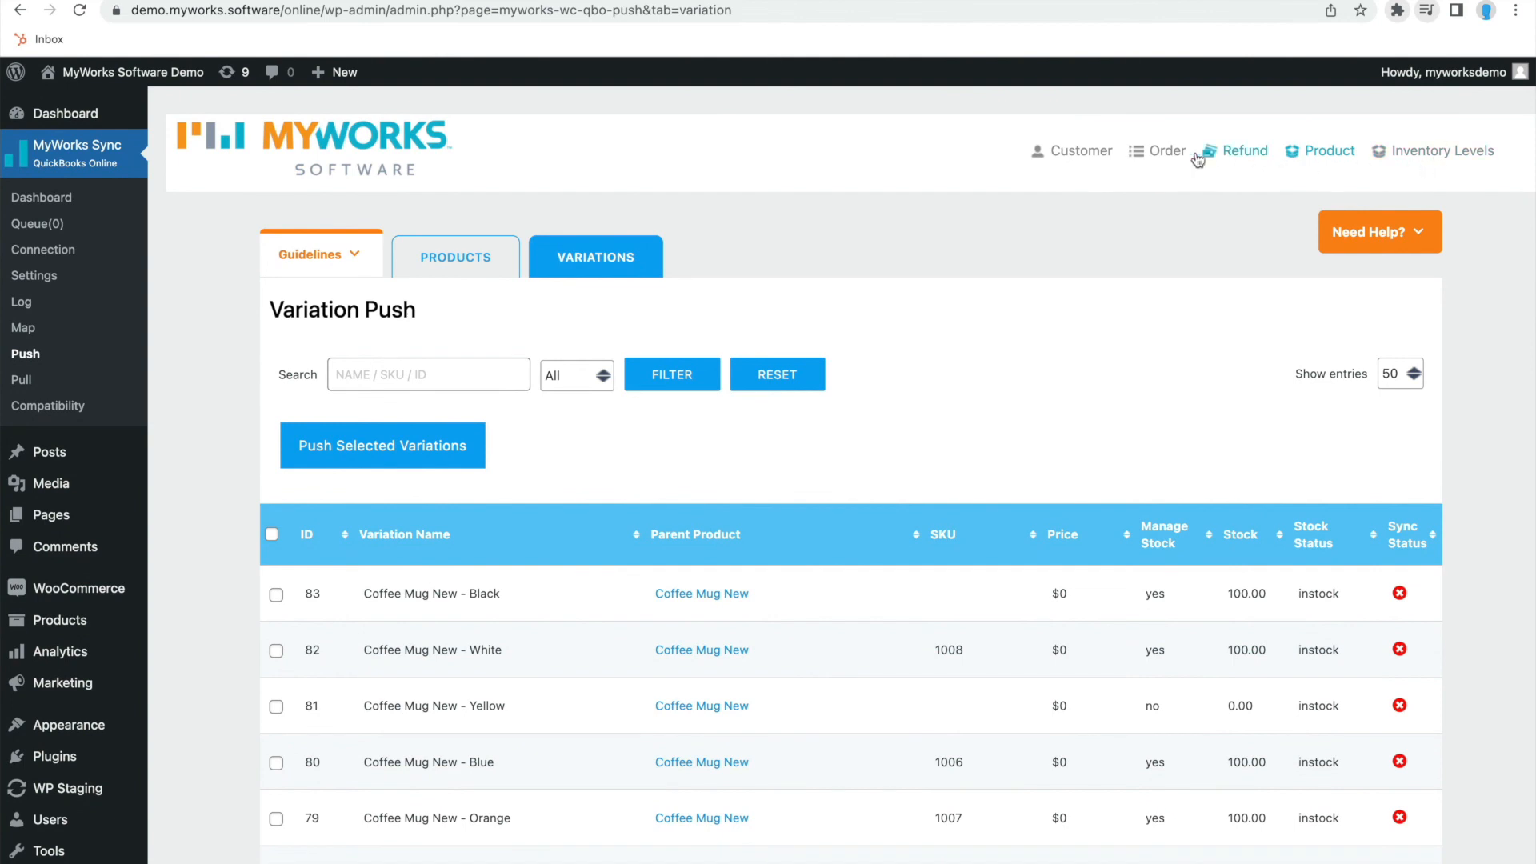
Step: Open the order push list, look through the orders' sync statuses and check the order status filter choices
click(1168, 159)
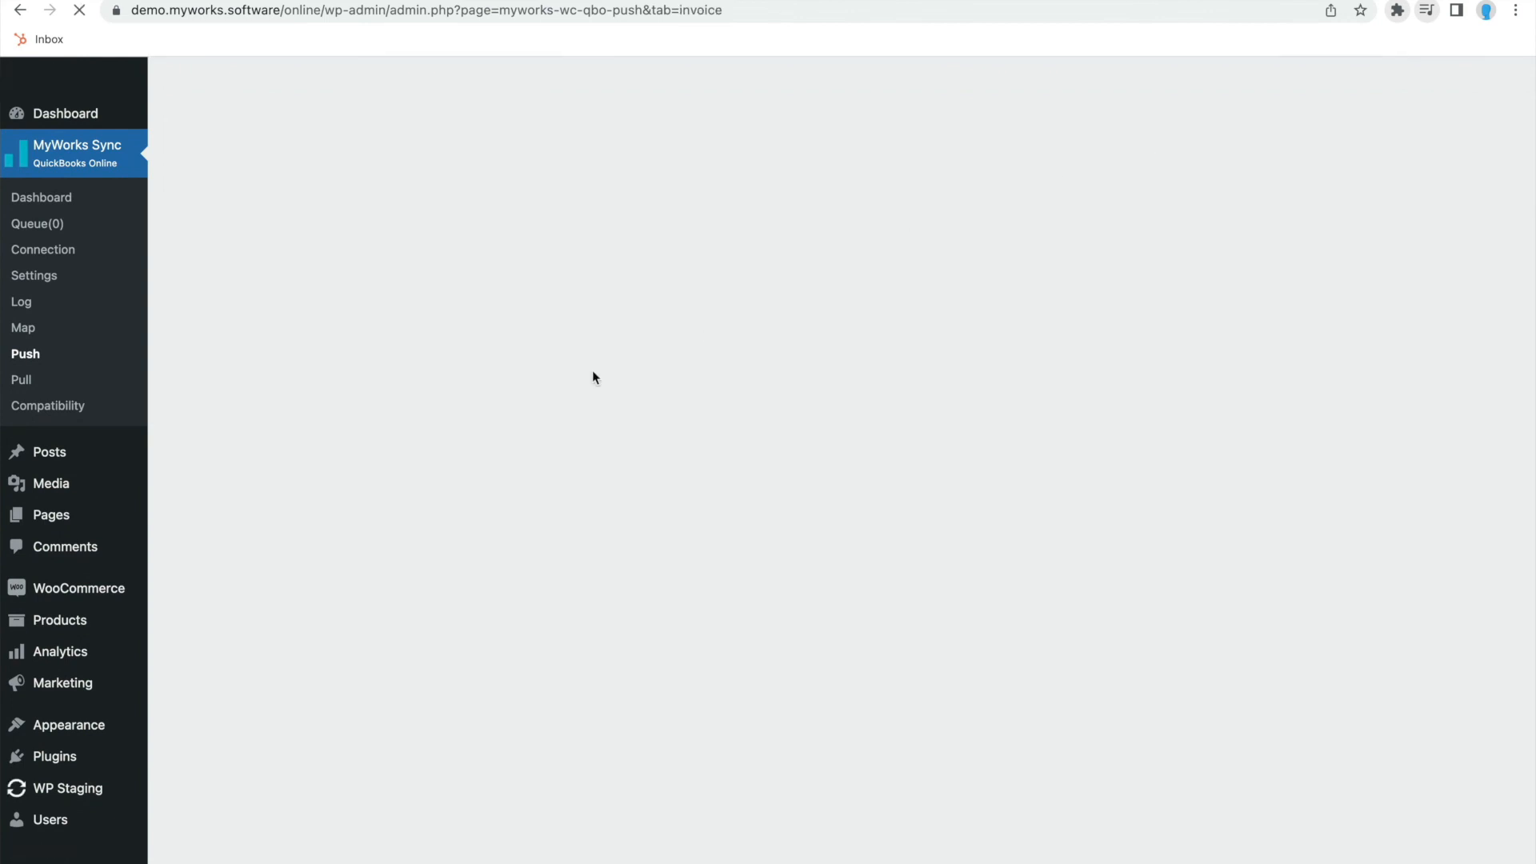
scroll(422, 457, down, 2)
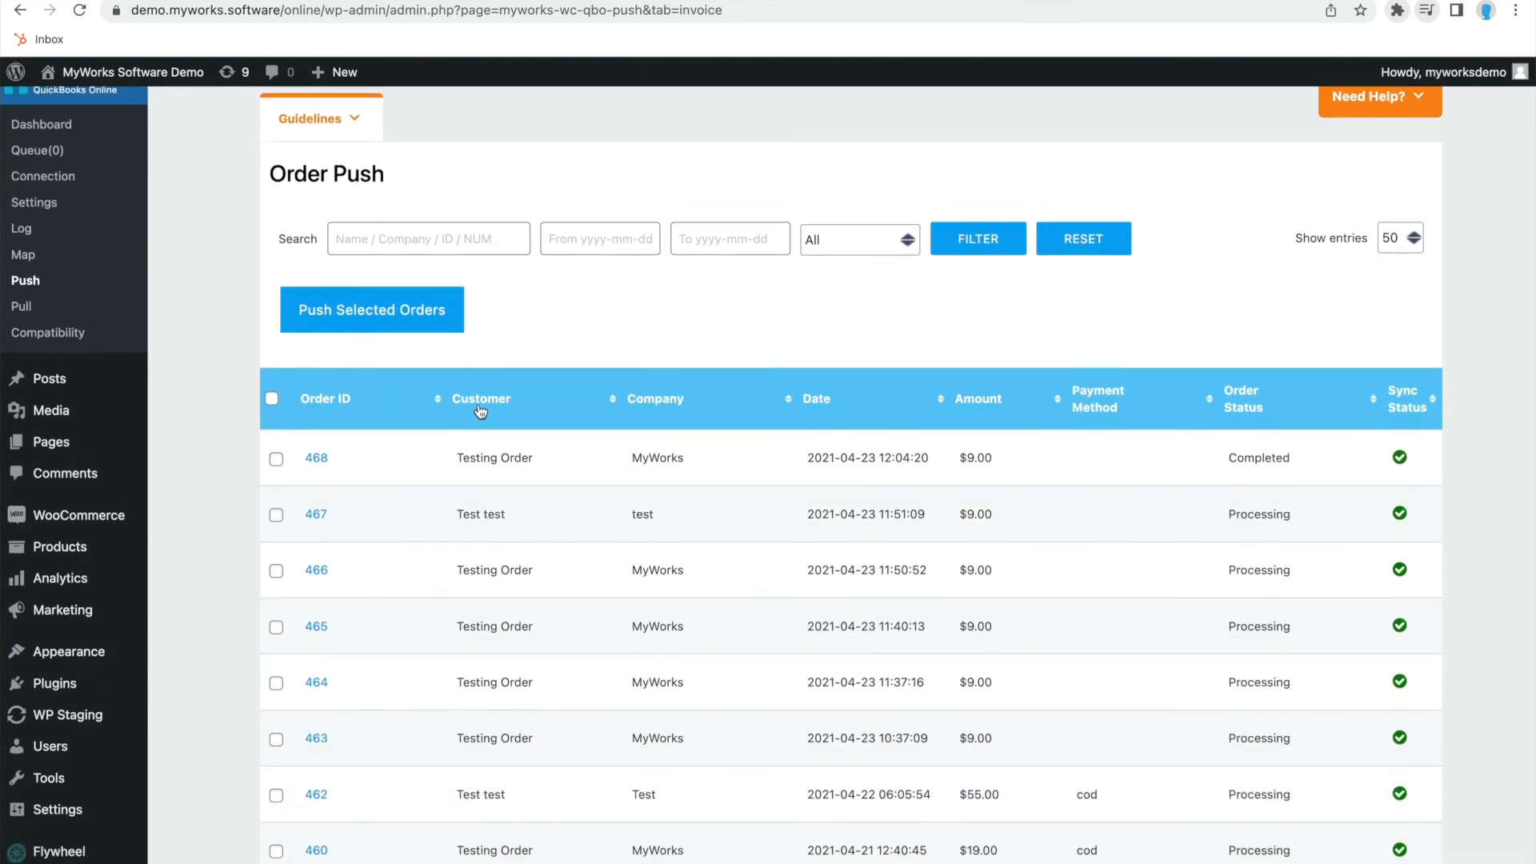
scroll(328, 386, down, 1)
scroll(320, 364, down, 5)
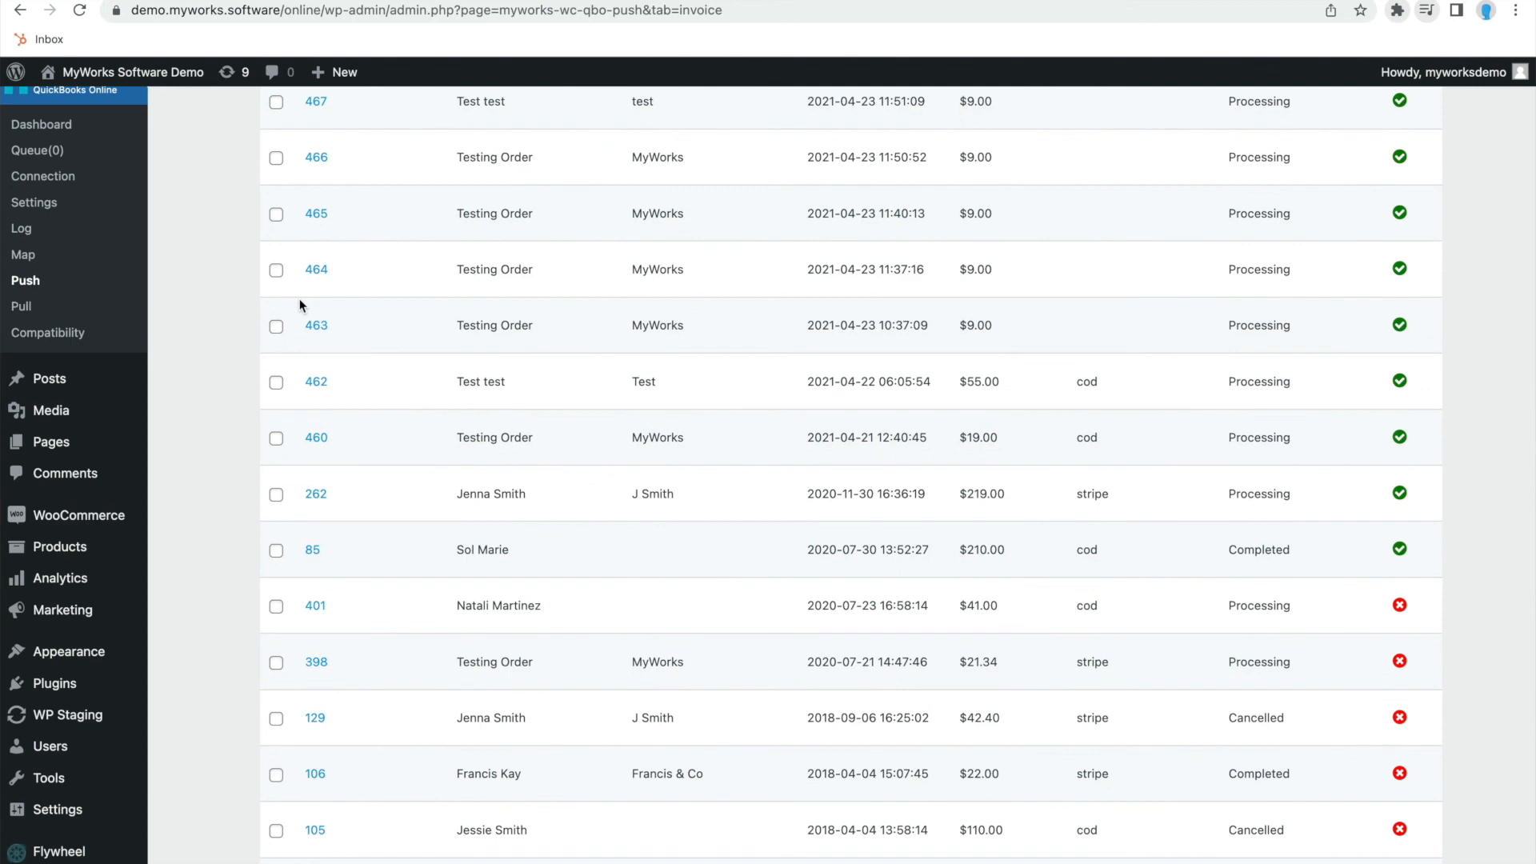
scroll(325, 465, down, 5)
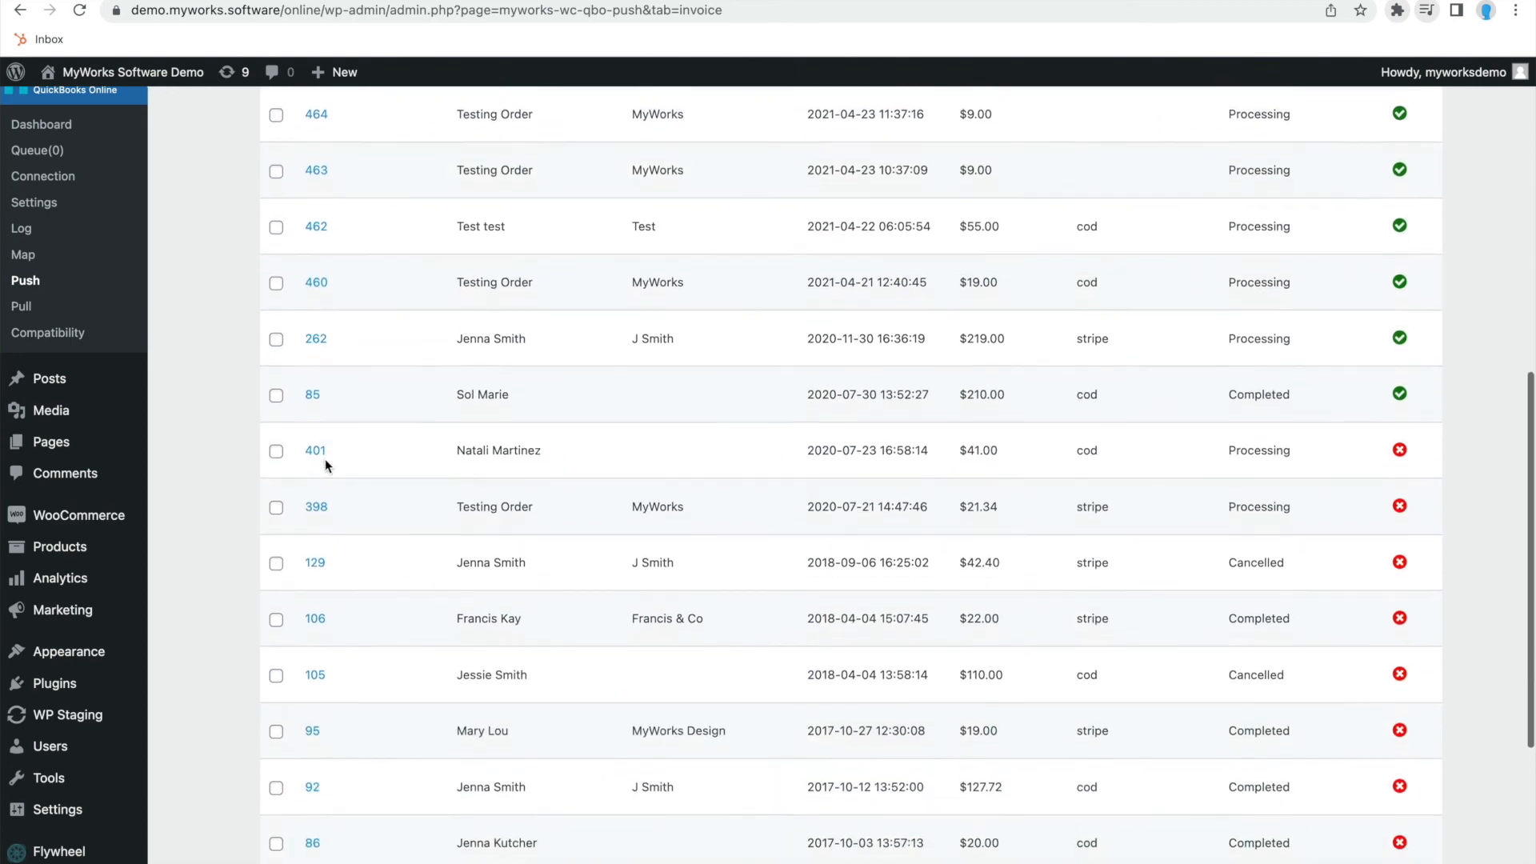
scroll(325, 464, up, 12)
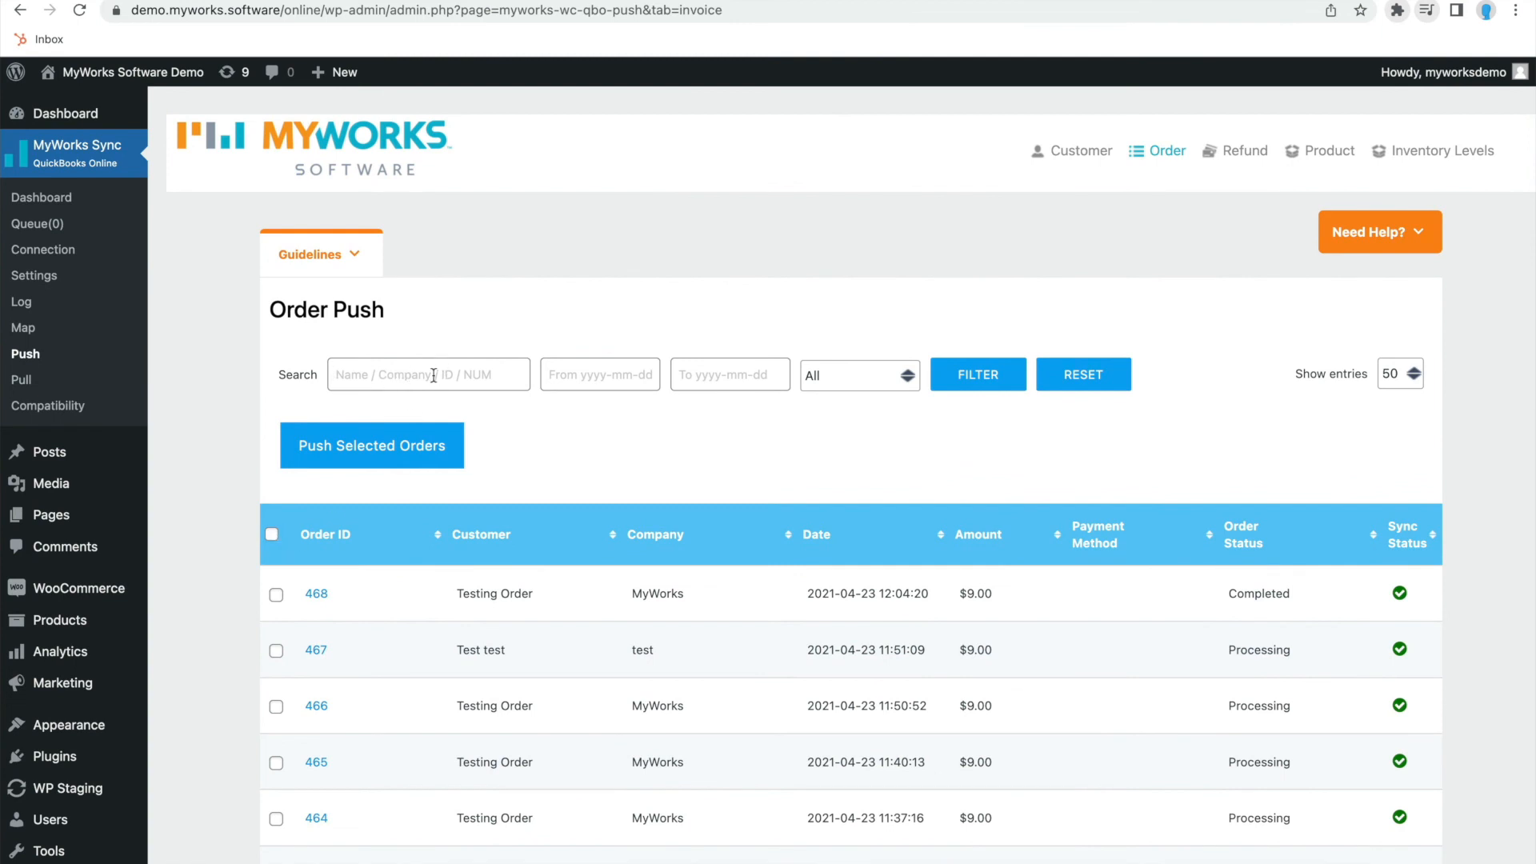
click(859, 390)
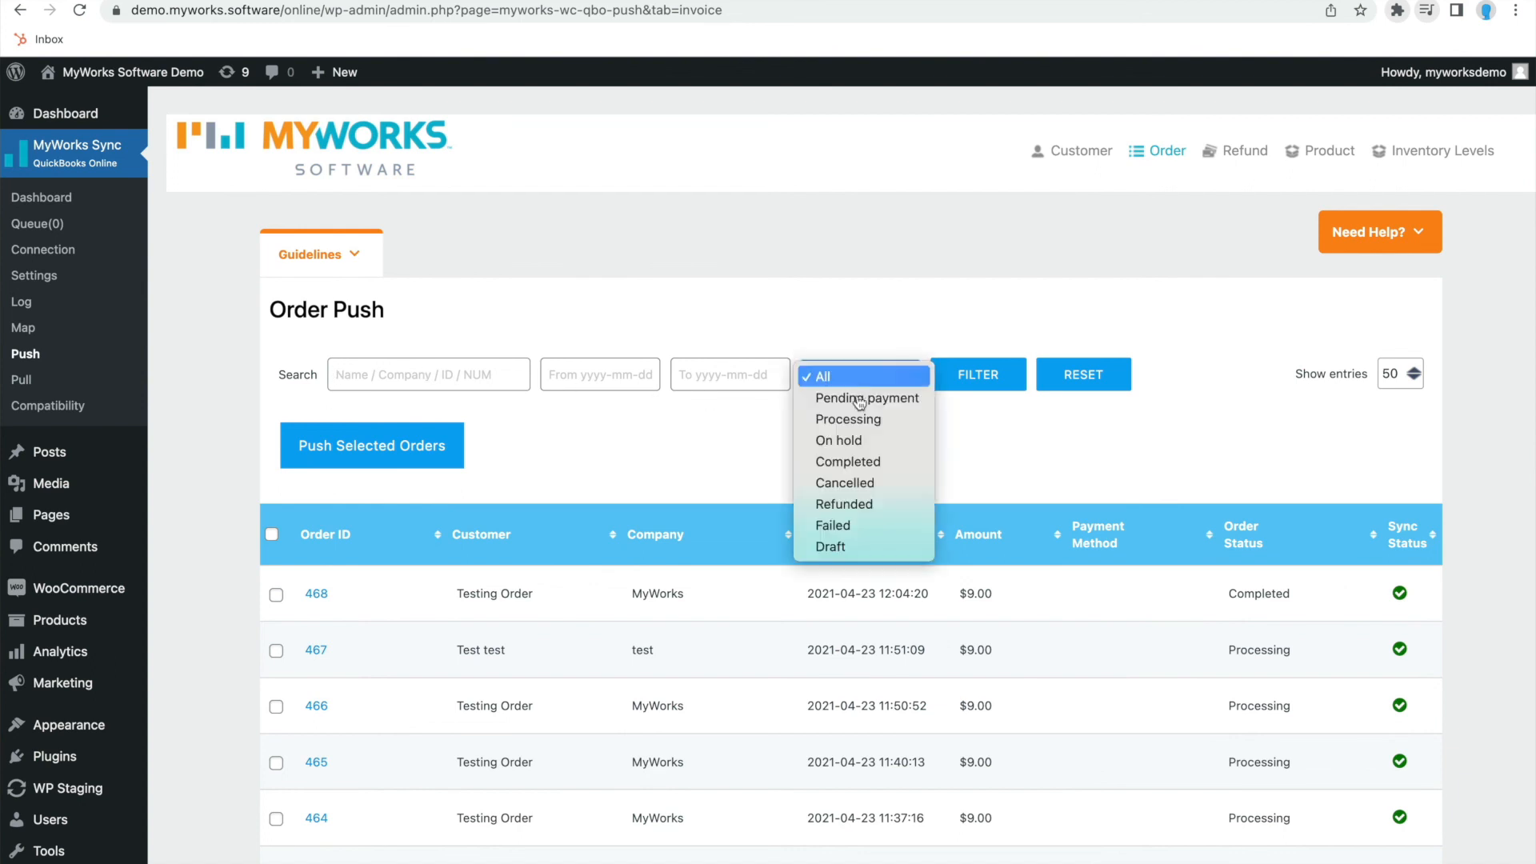
click(994, 470)
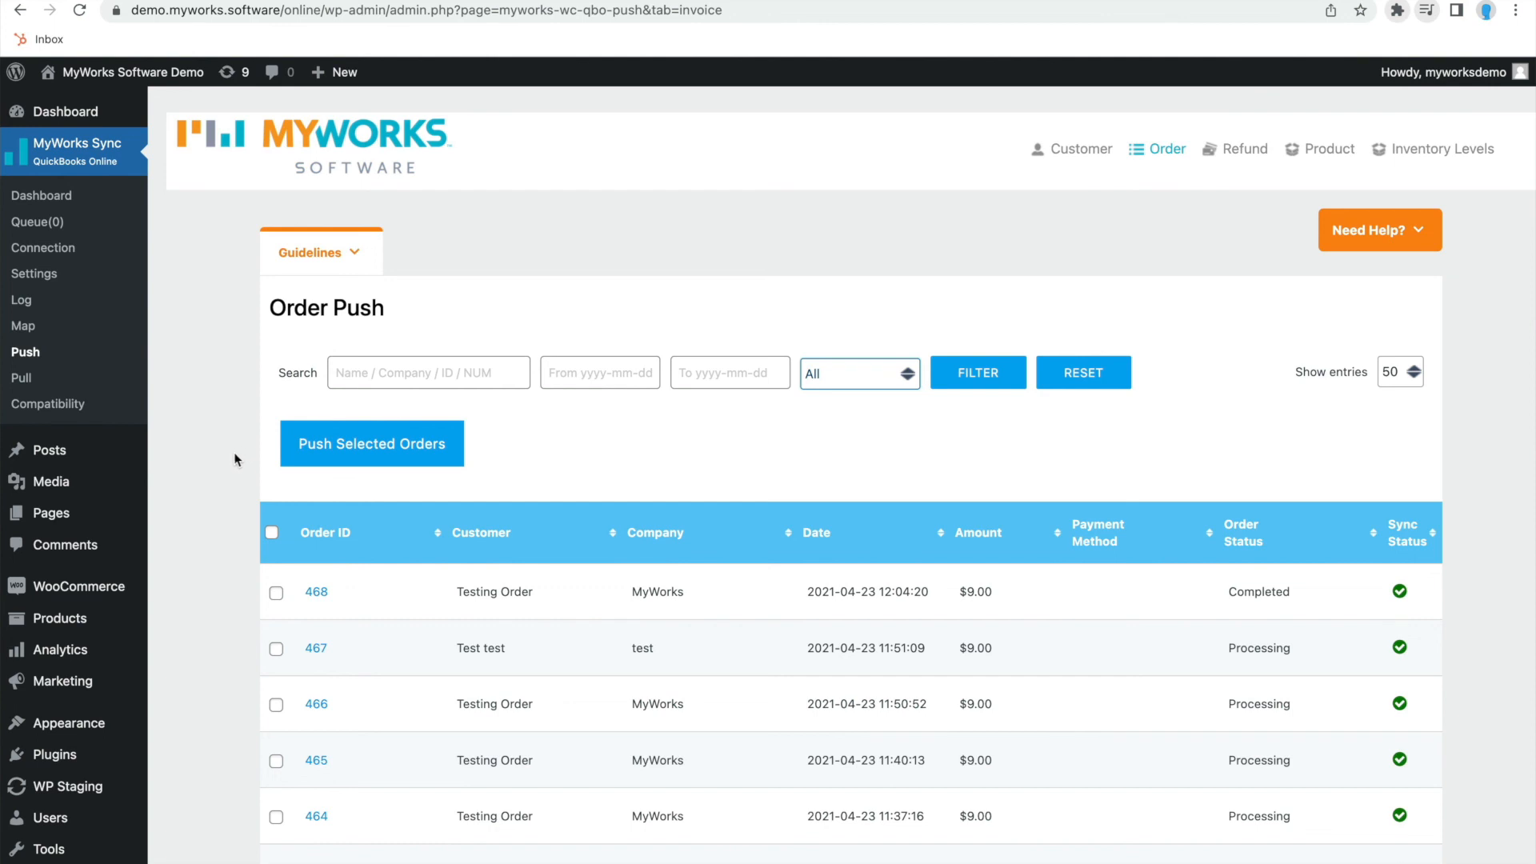
Step: Select the most recent completed order in the order push list for pushing to QuickBooks Online
scroll(248, 460, down, 3)
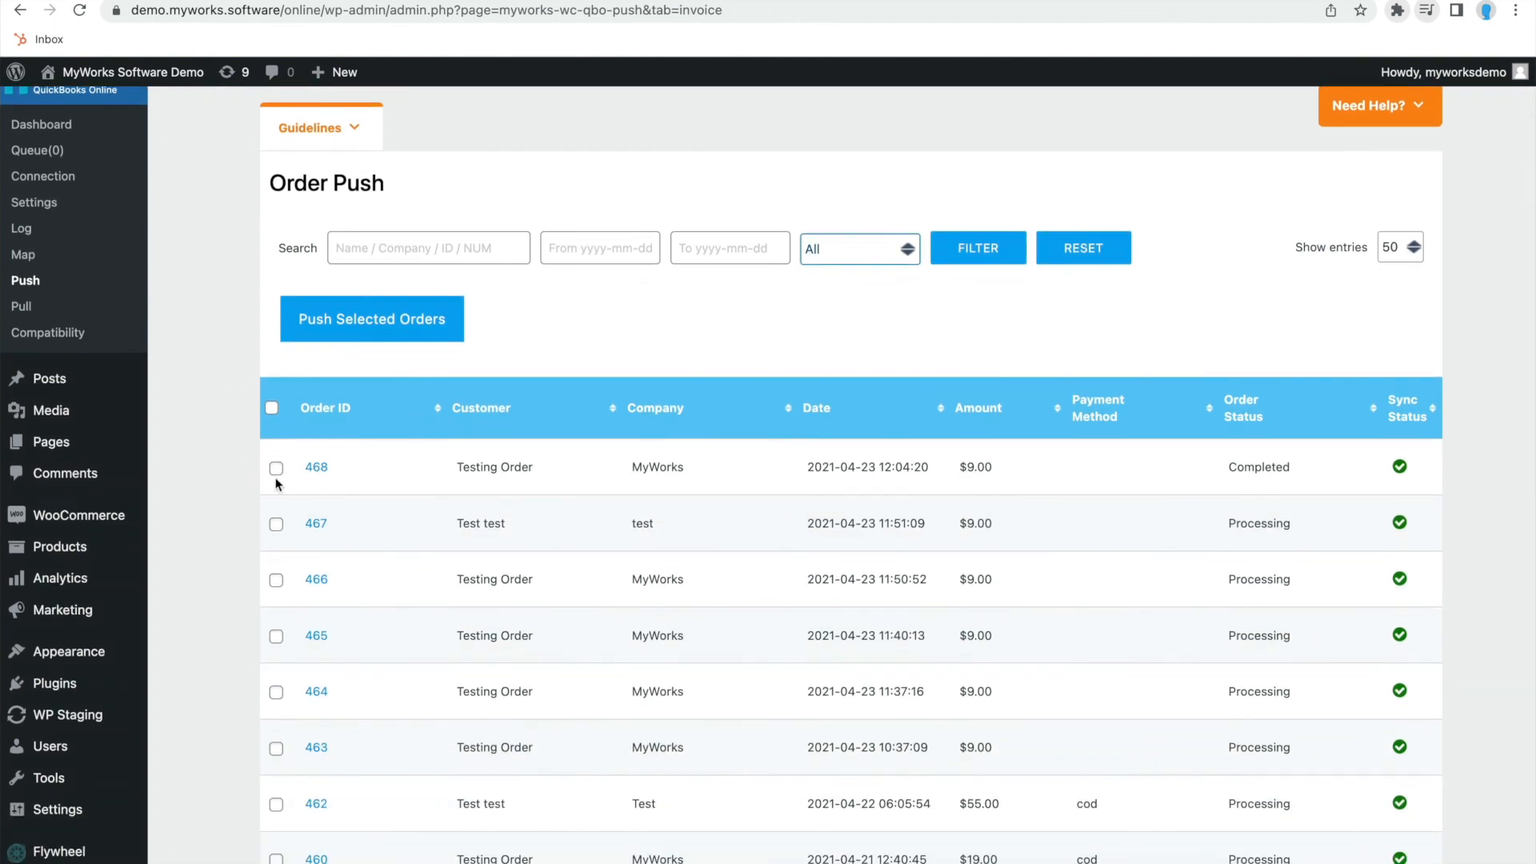
click(276, 469)
scroll(504, 240, down, 1)
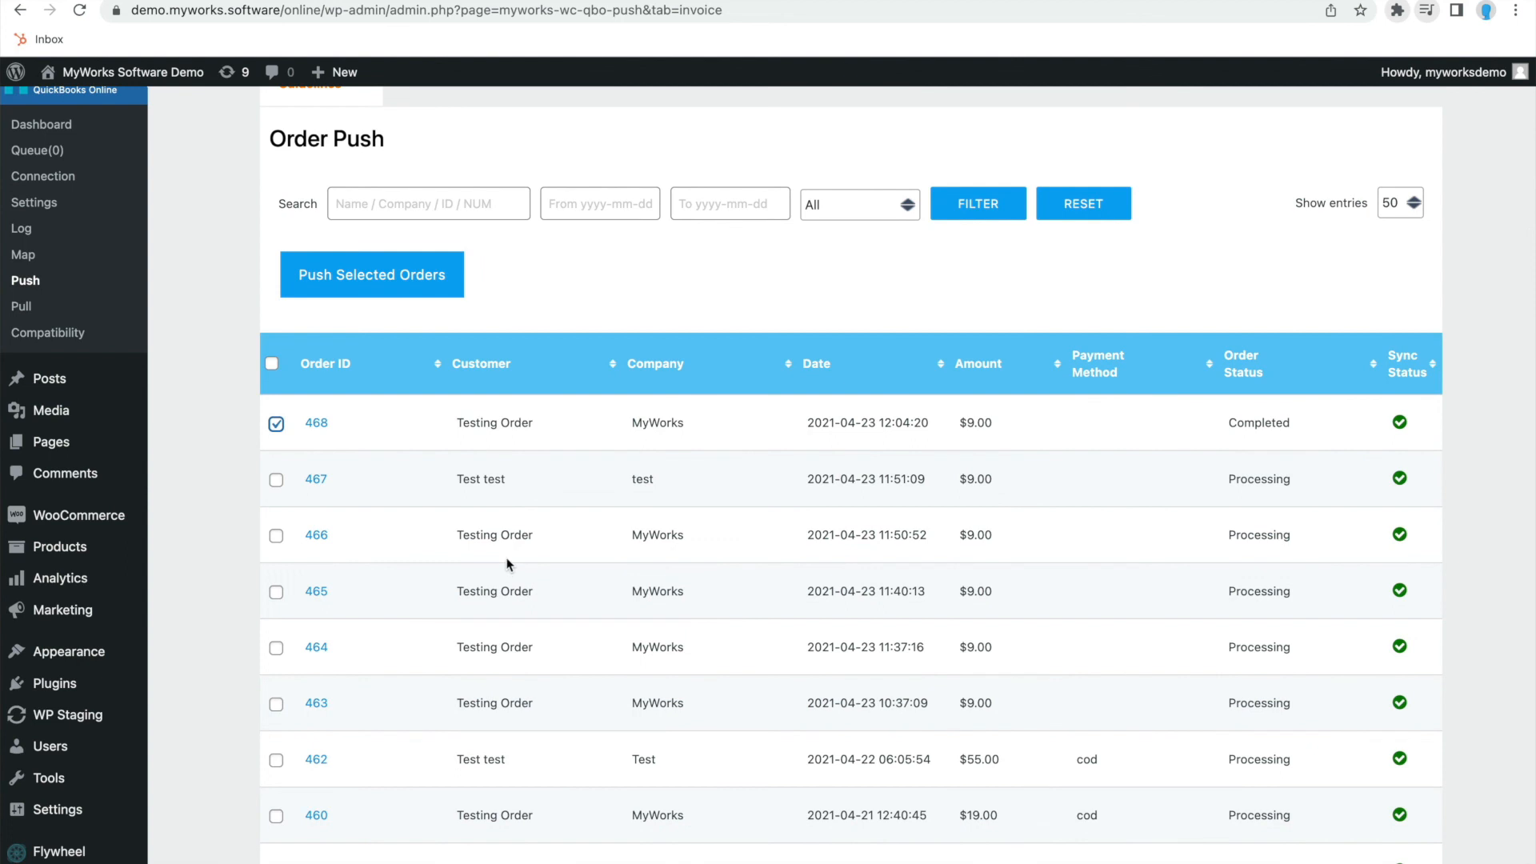
scroll(454, 448, up, 4)
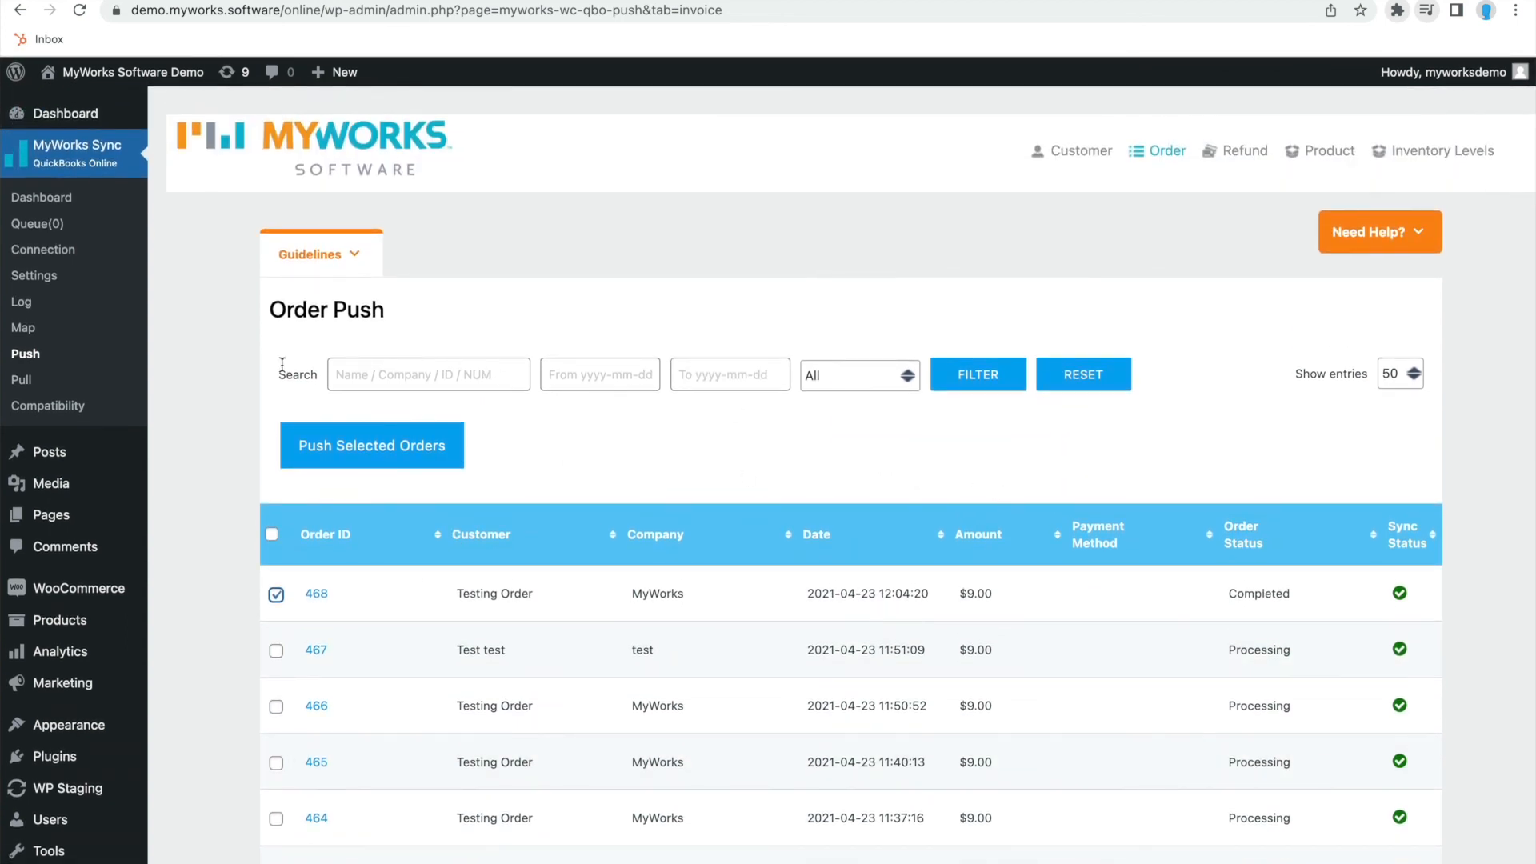
Step: Open the product pull list and examine the QuickBooks products, their types, stock and sync statuses
click(29, 382)
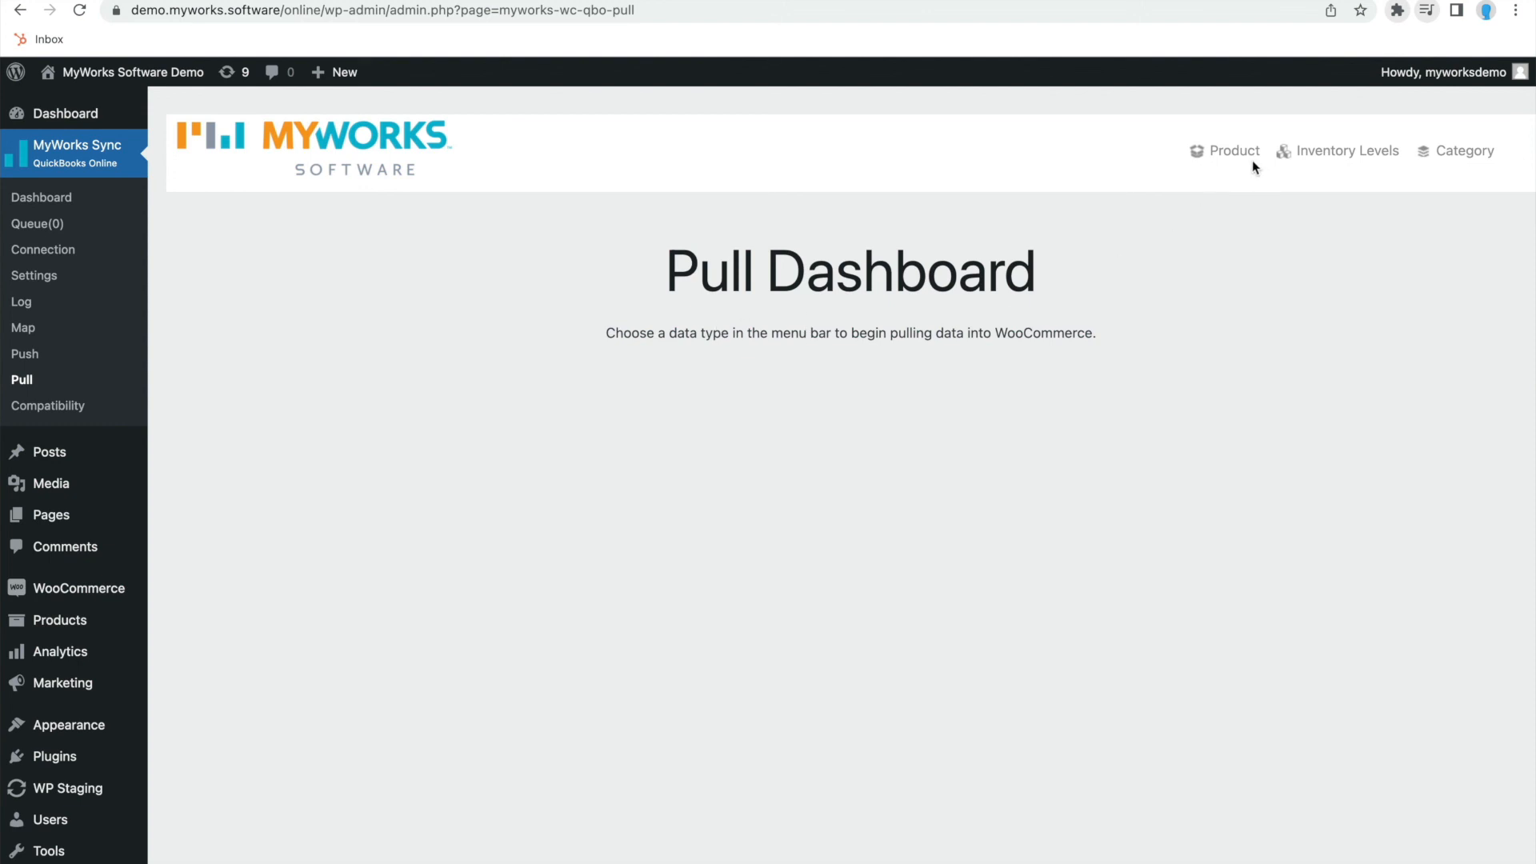
click(1223, 160)
scroll(436, 400, down, 2)
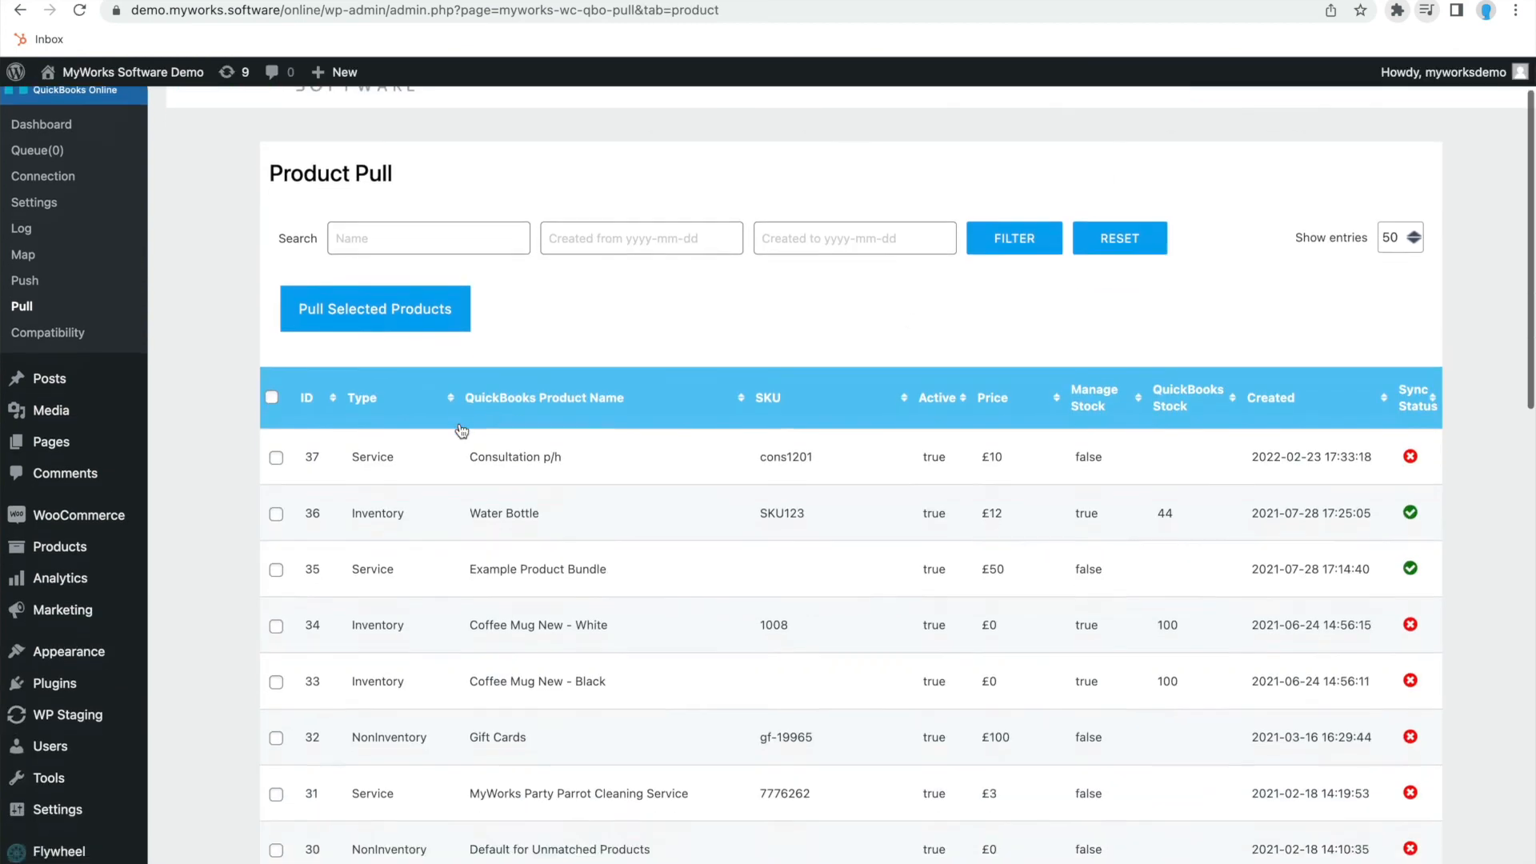
scroll(280, 400, down, 1)
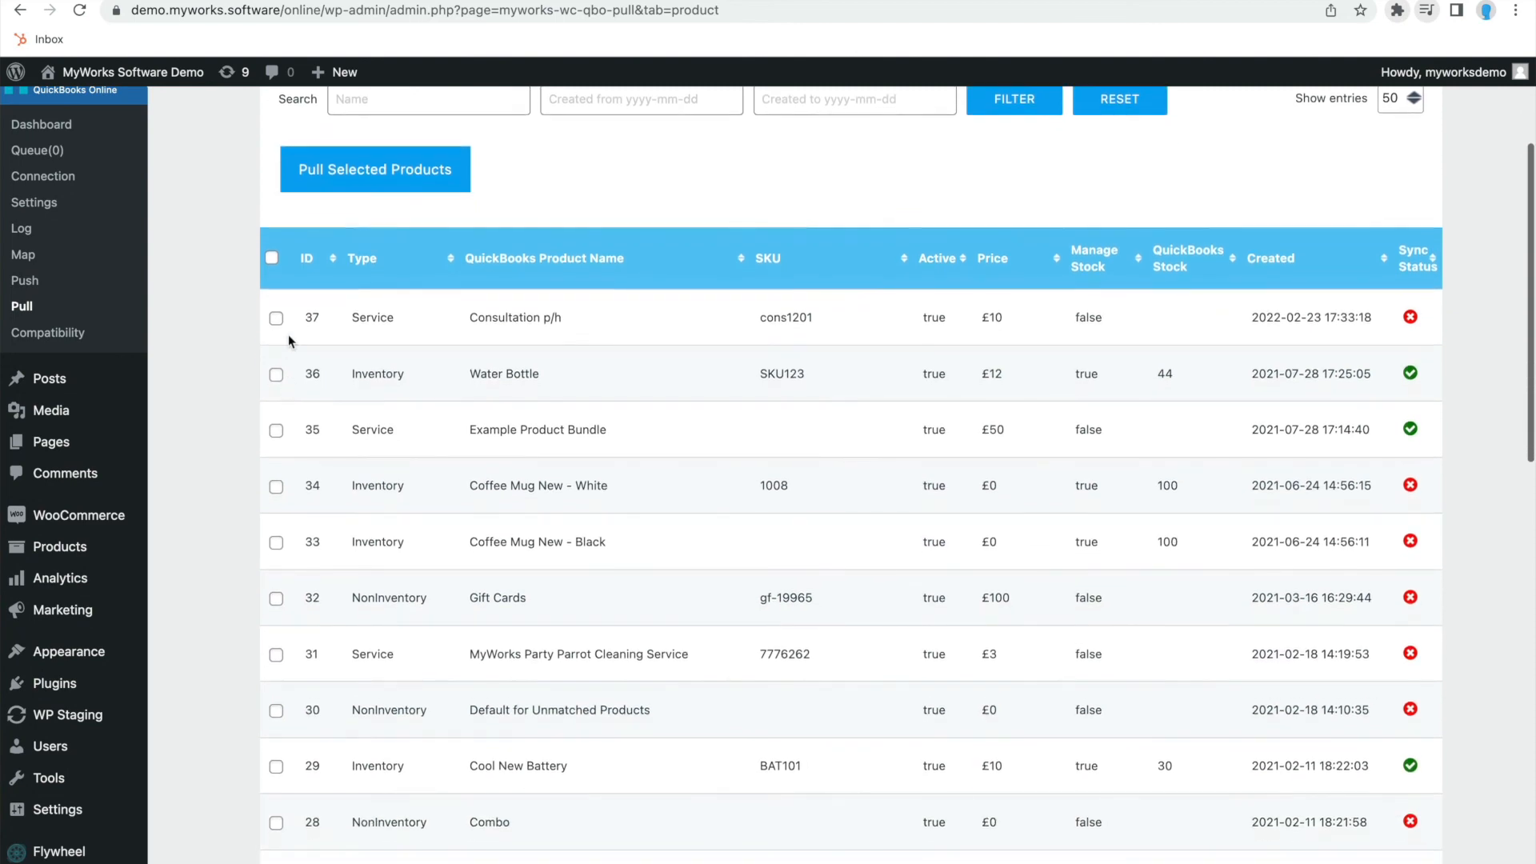
scroll(271, 330, up, 1)
scroll(271, 328, up, 3)
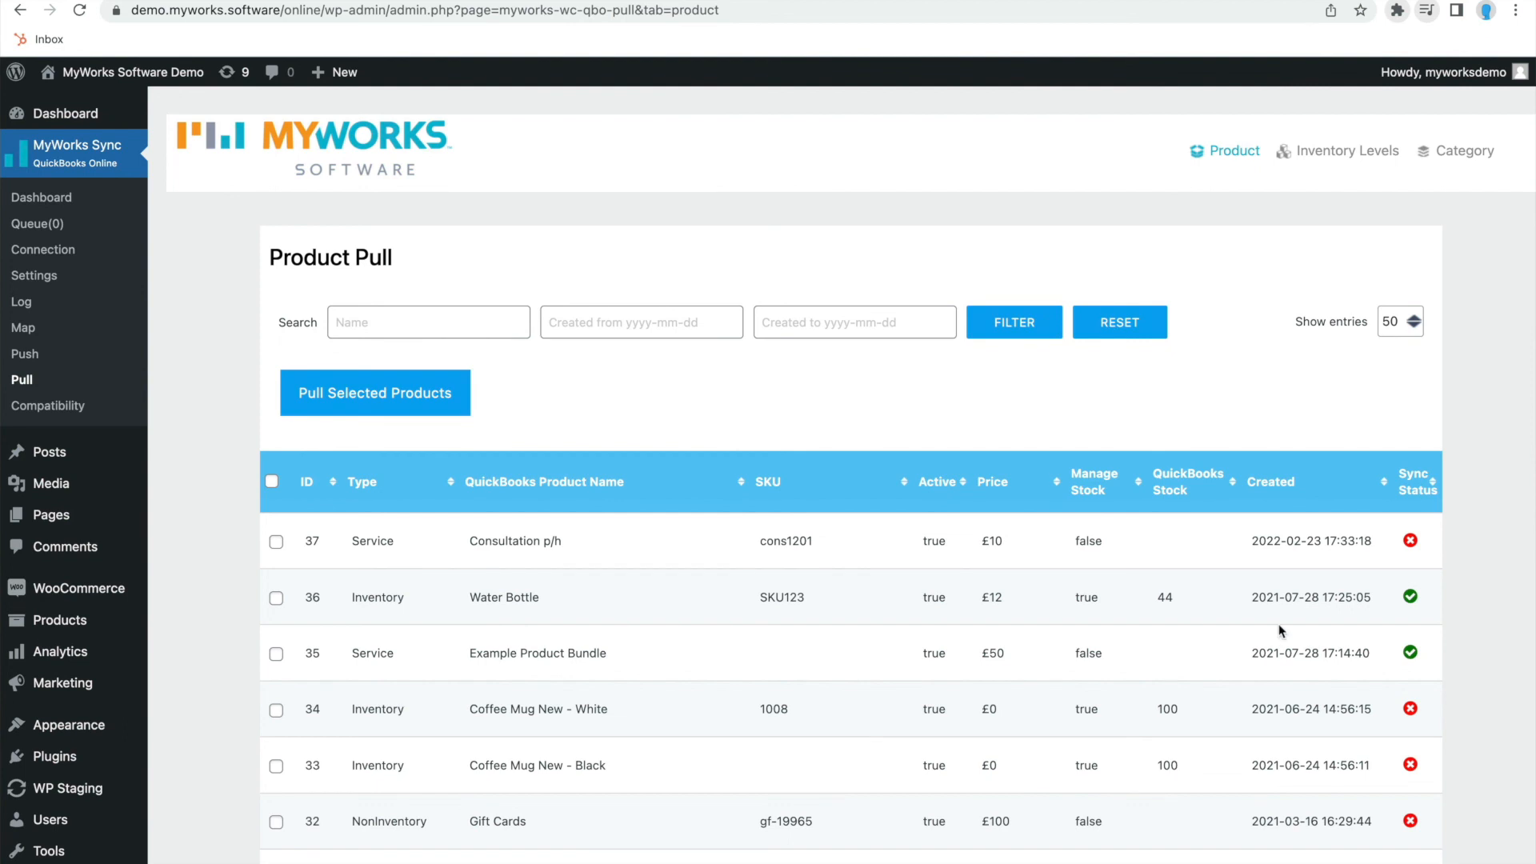
scroll(1448, 496, down, 2)
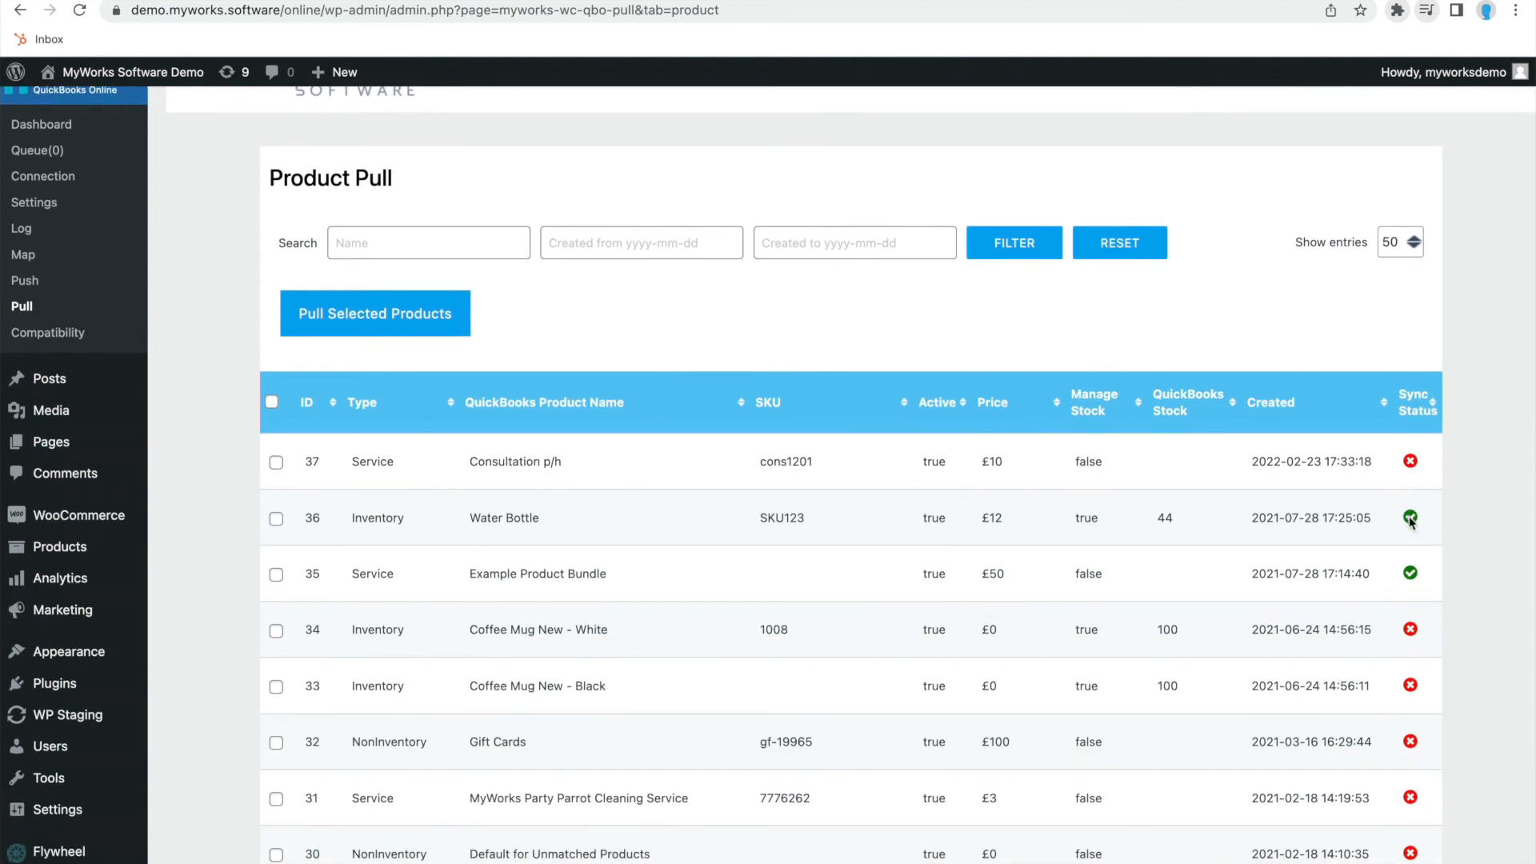
scroll(1417, 512, up, 2)
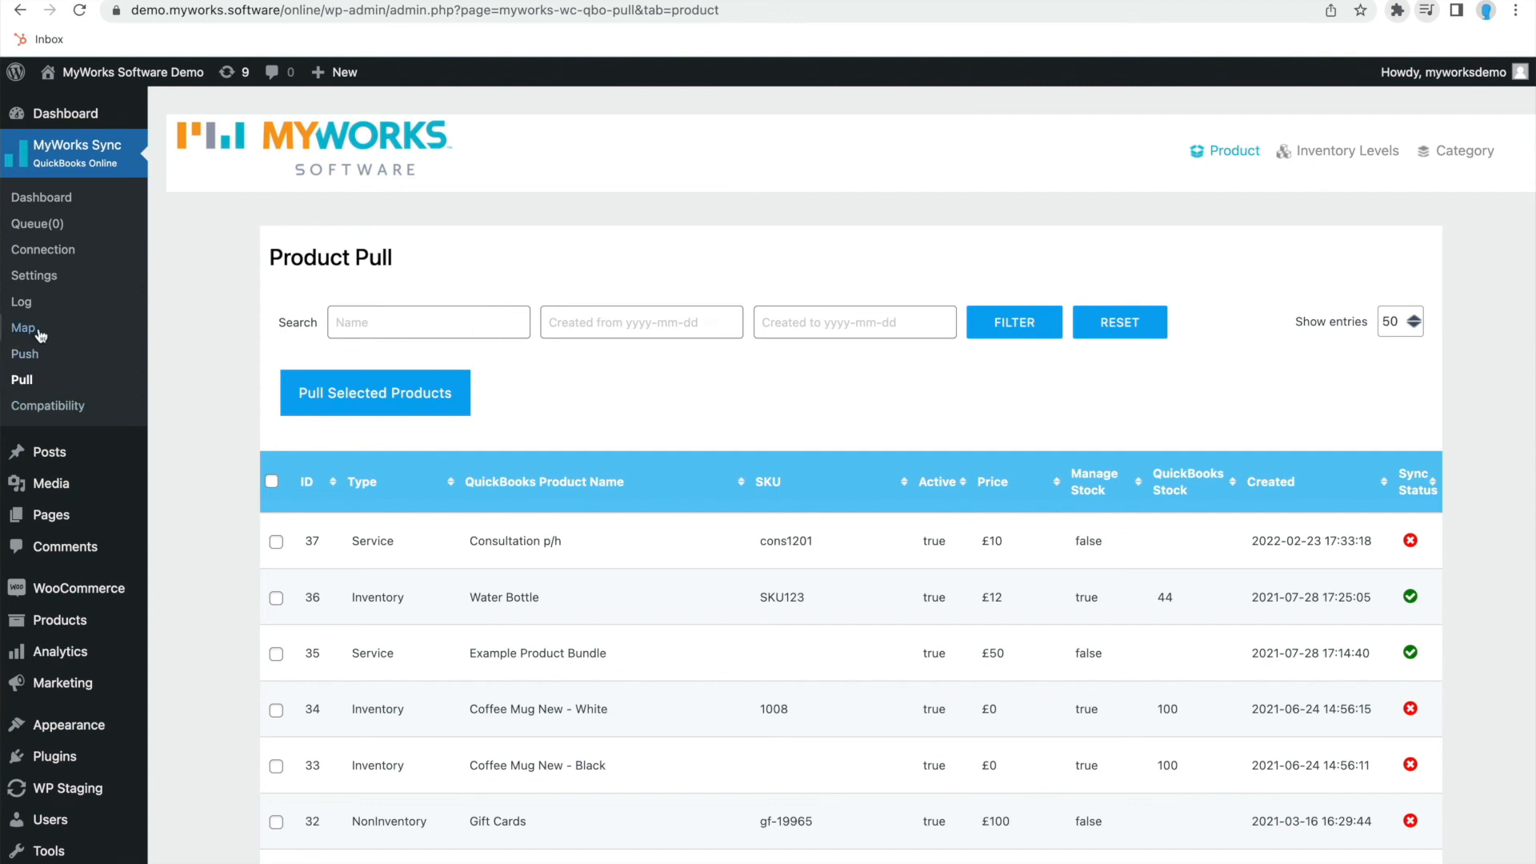
scroll(1397, 505, down, 1)
scroll(1398, 509, down, 3)
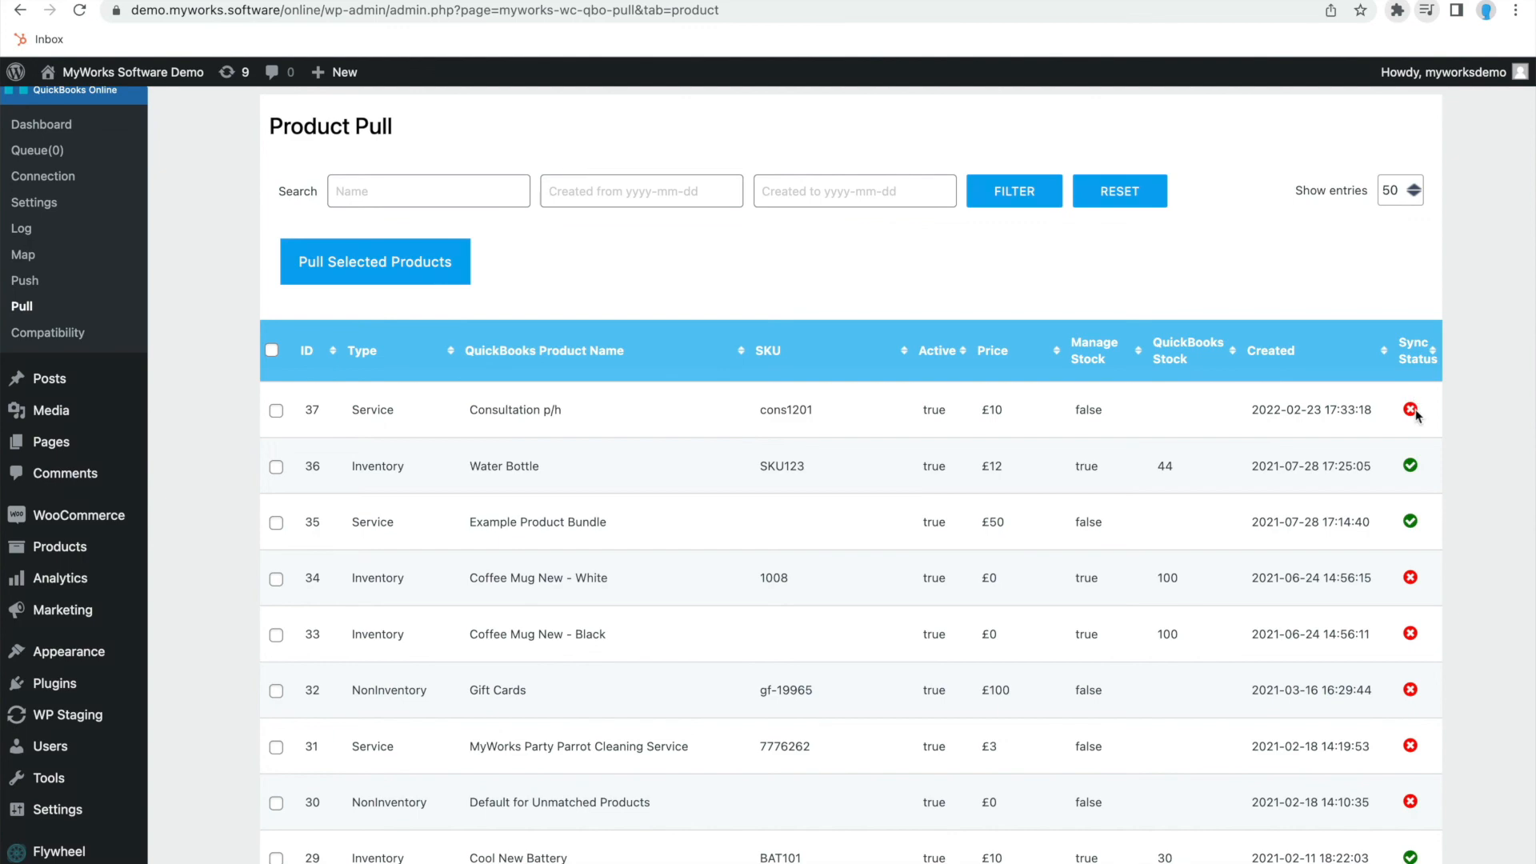
scroll(652, 271, up, 2)
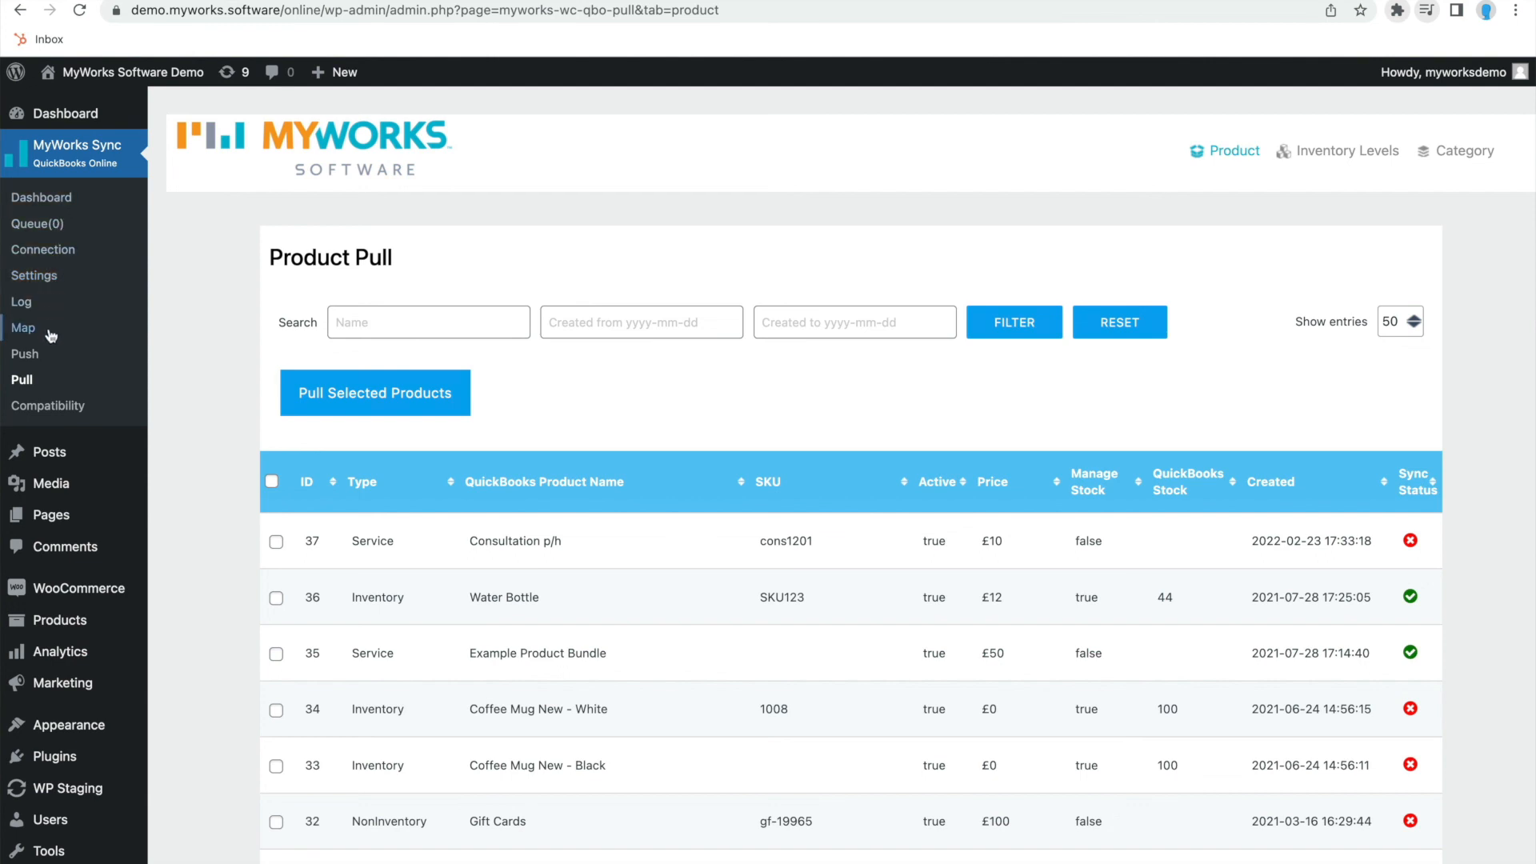
Step: Open the sync log and look through the recent deposit entries, their messages and dates
click(37, 307)
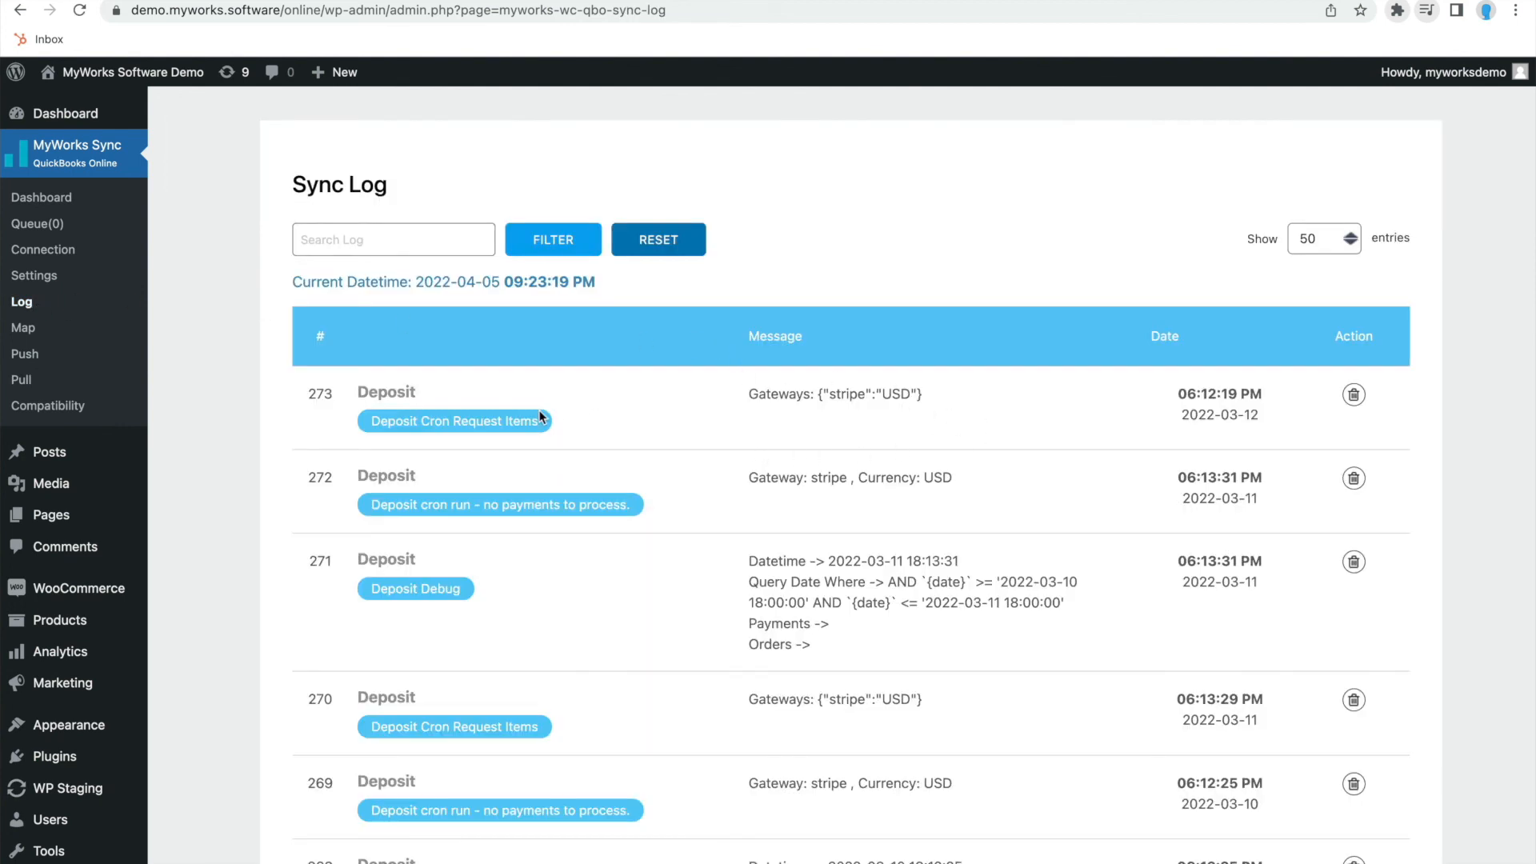
scroll(366, 438, down, 5)
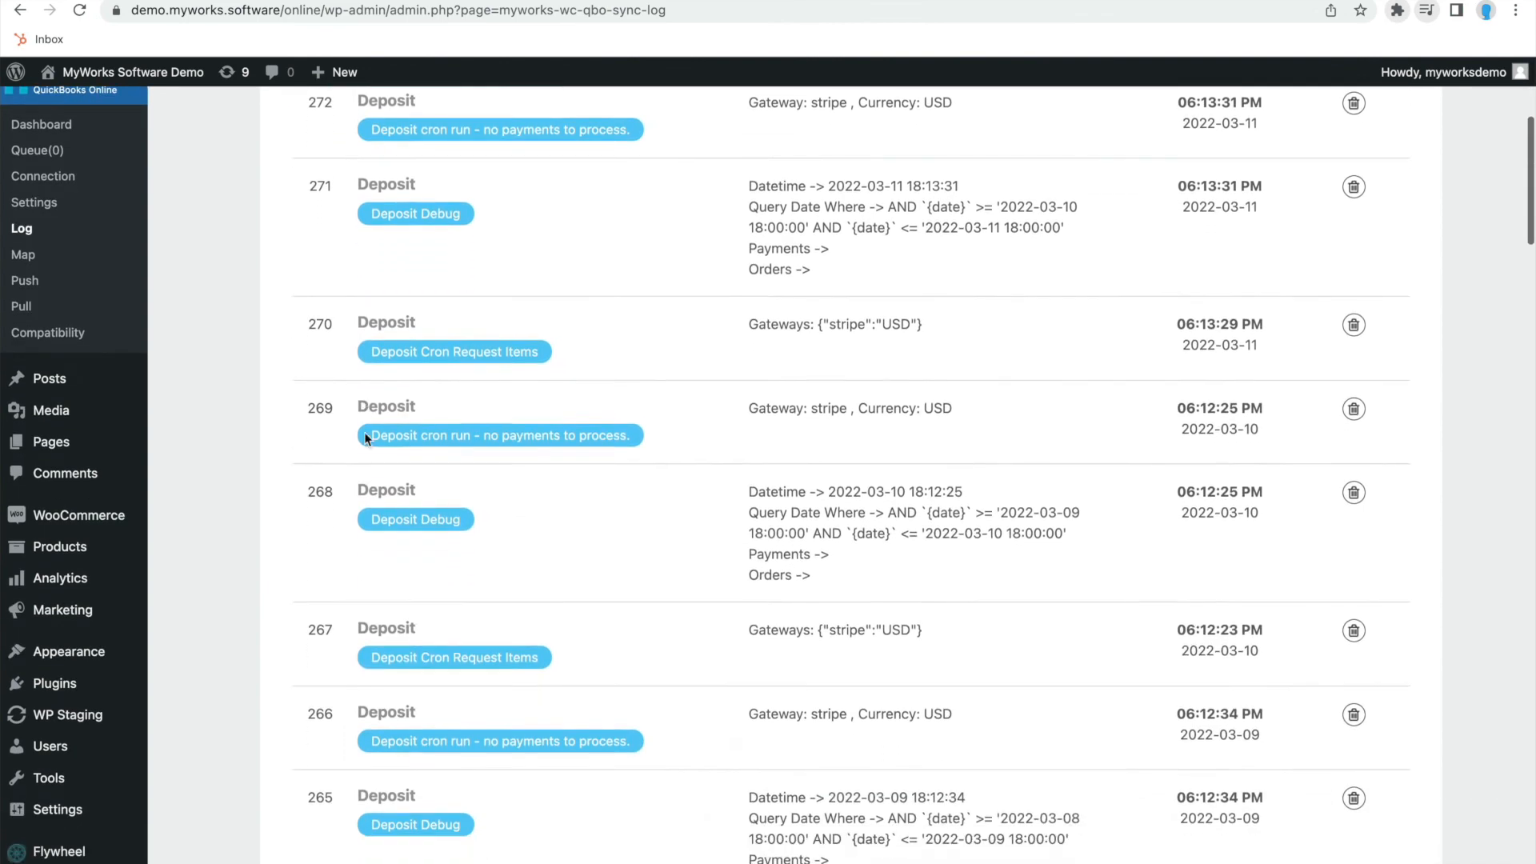
scroll(366, 439, down, 6)
scroll(366, 438, up, 8)
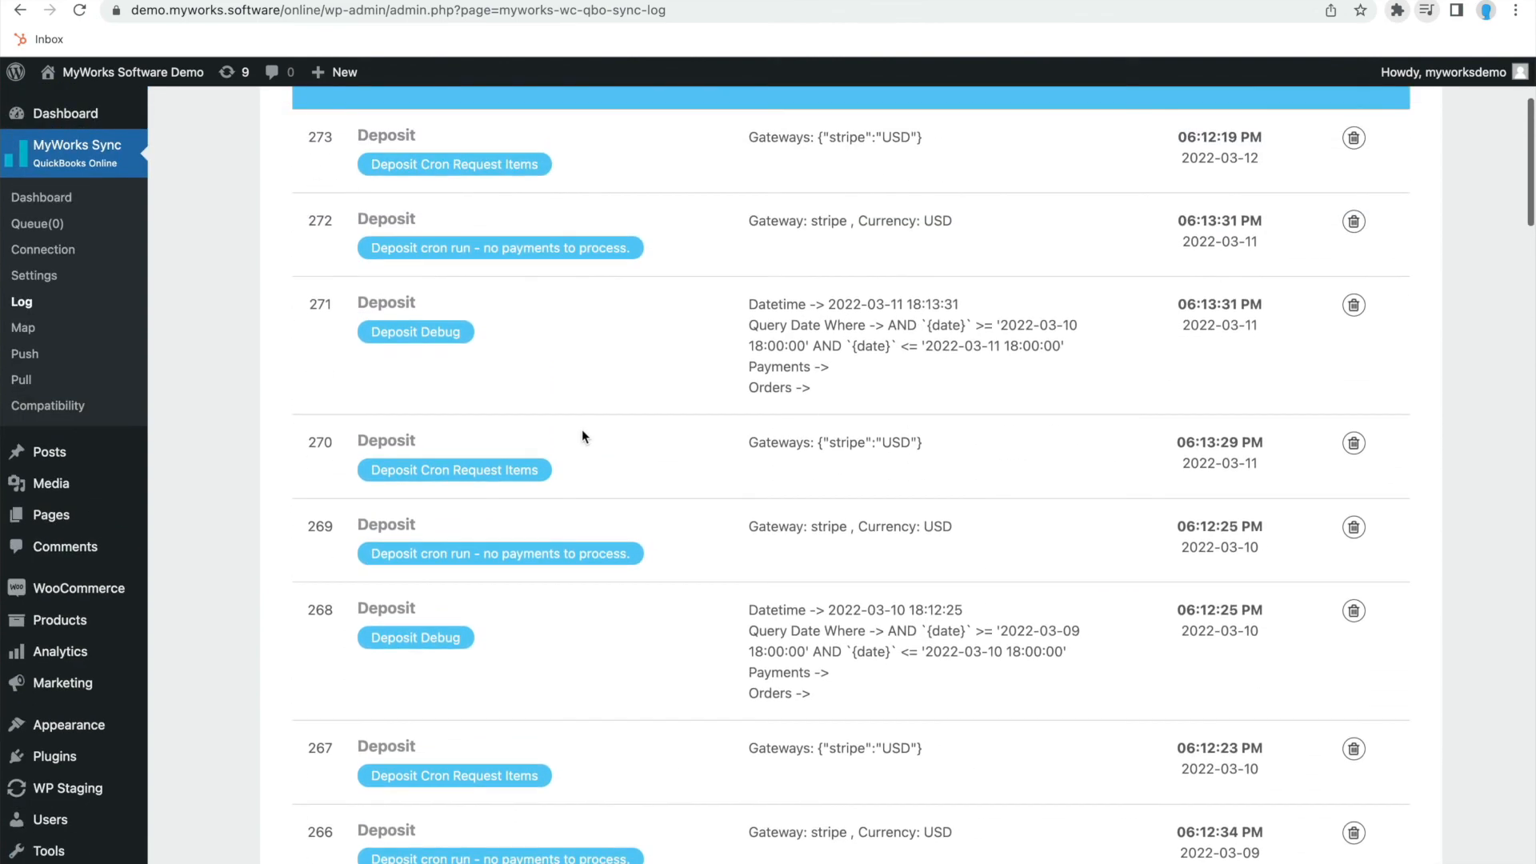
scroll(482, 337, up, 2)
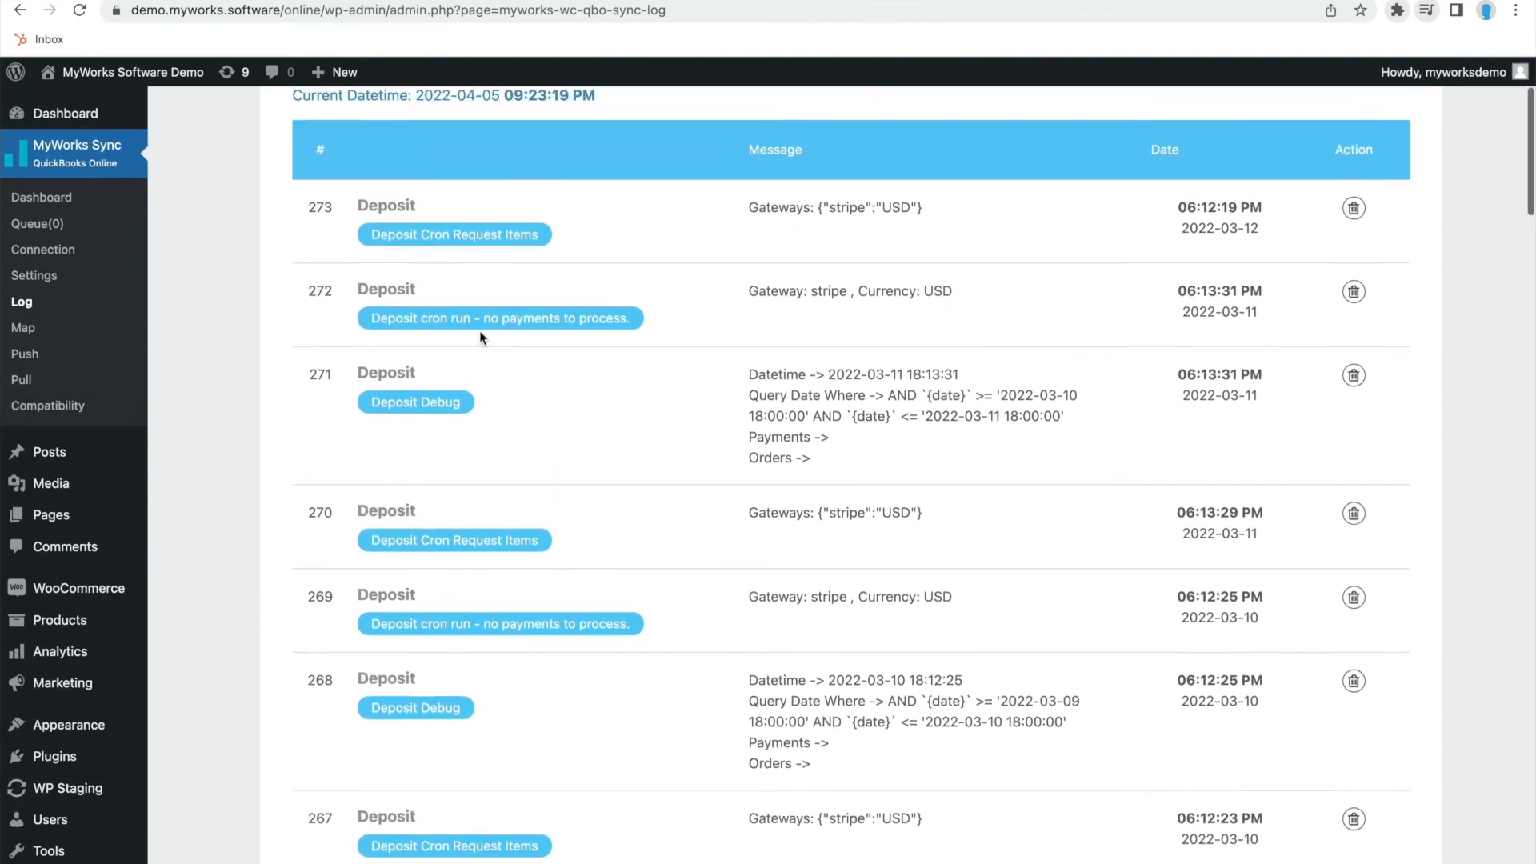
scroll(482, 337, up, 2)
Step: Open the WooCommerce orders list
mouse_move(94, 599)
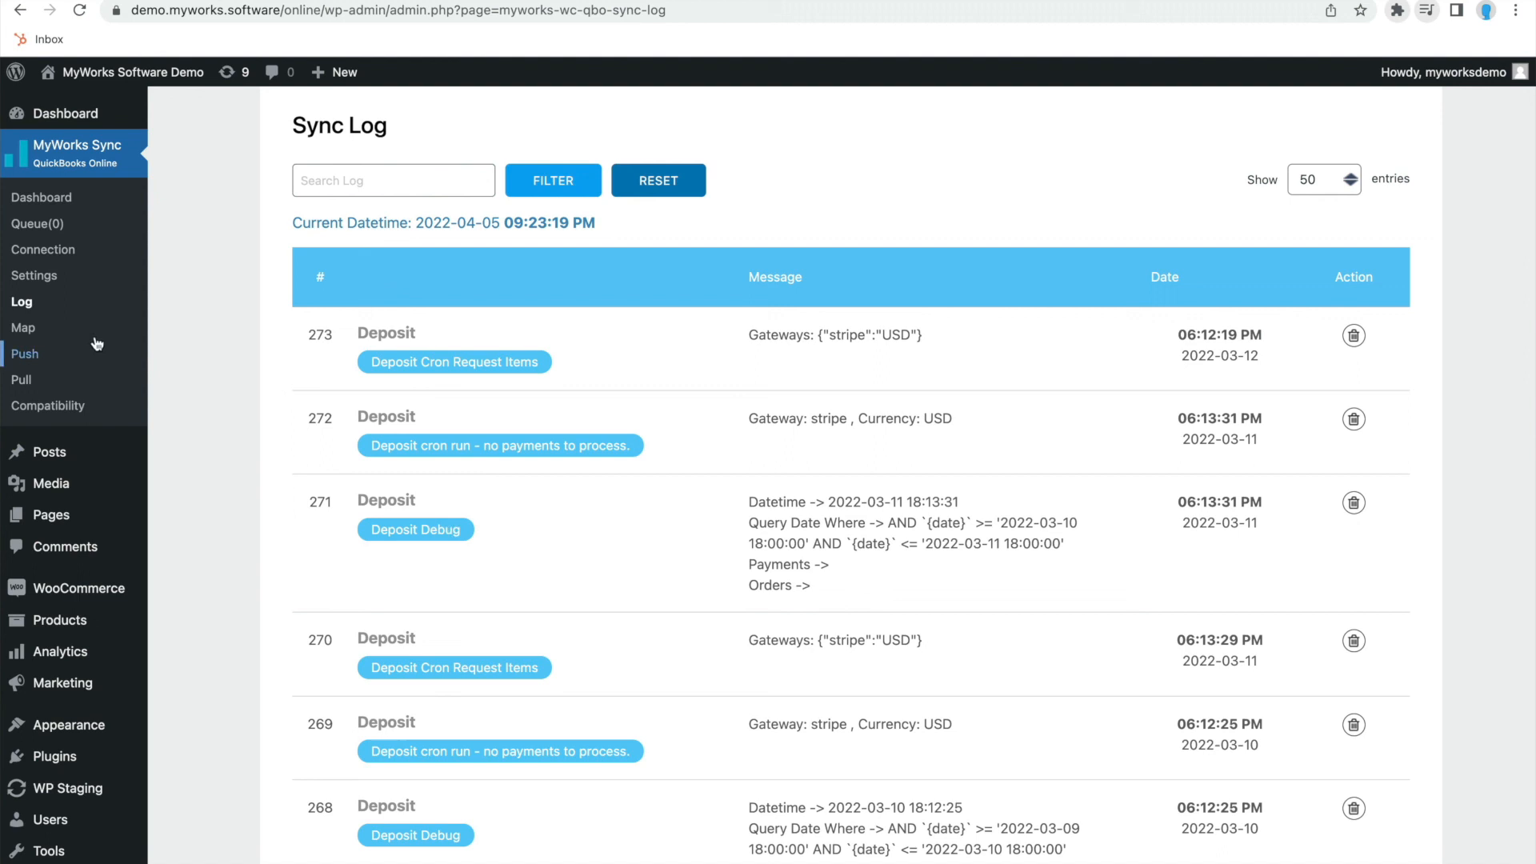
click(189, 620)
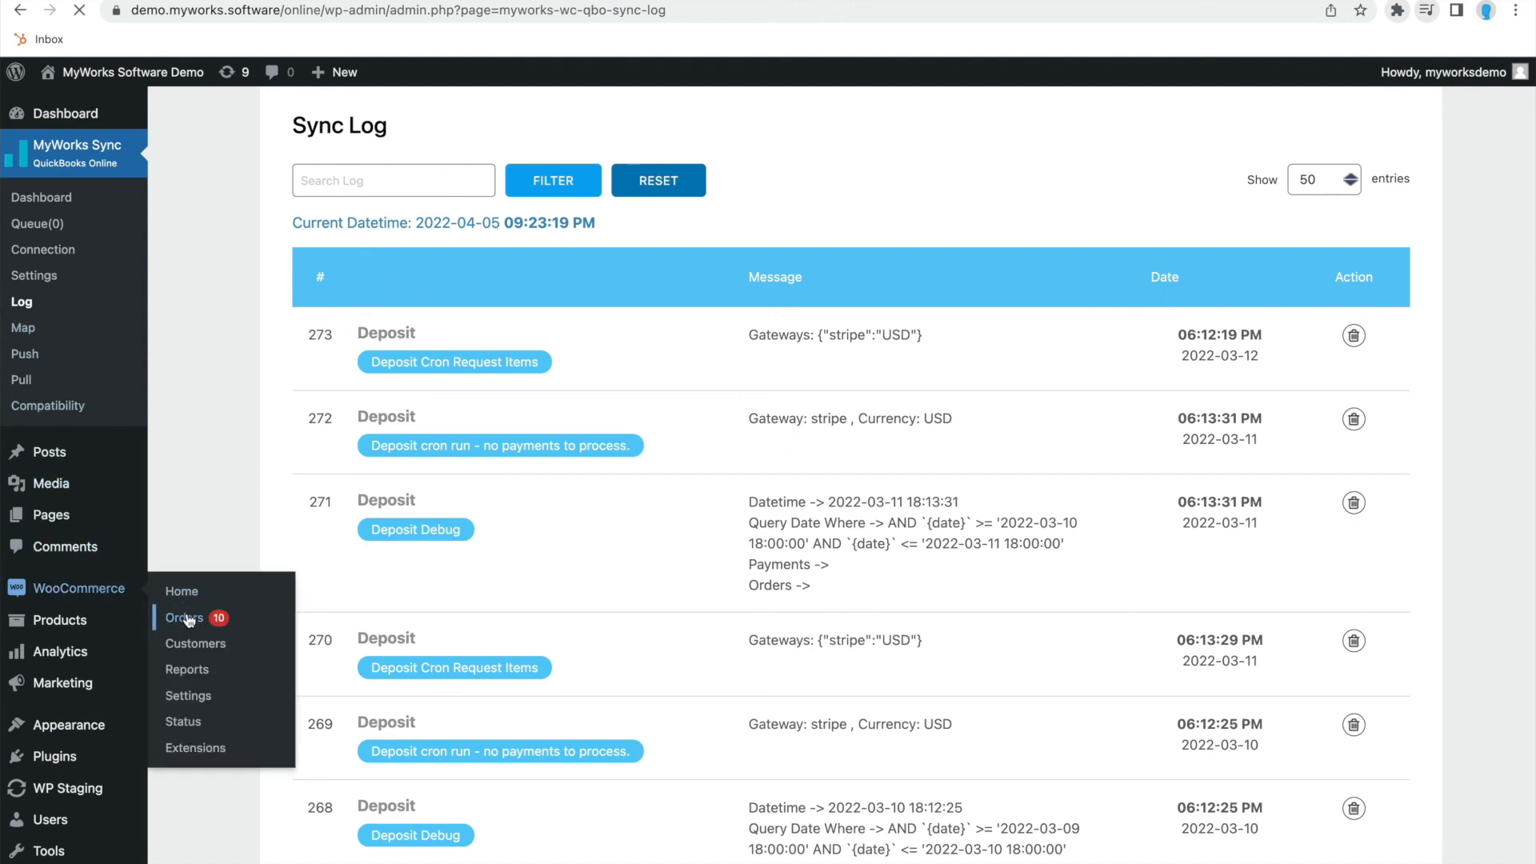